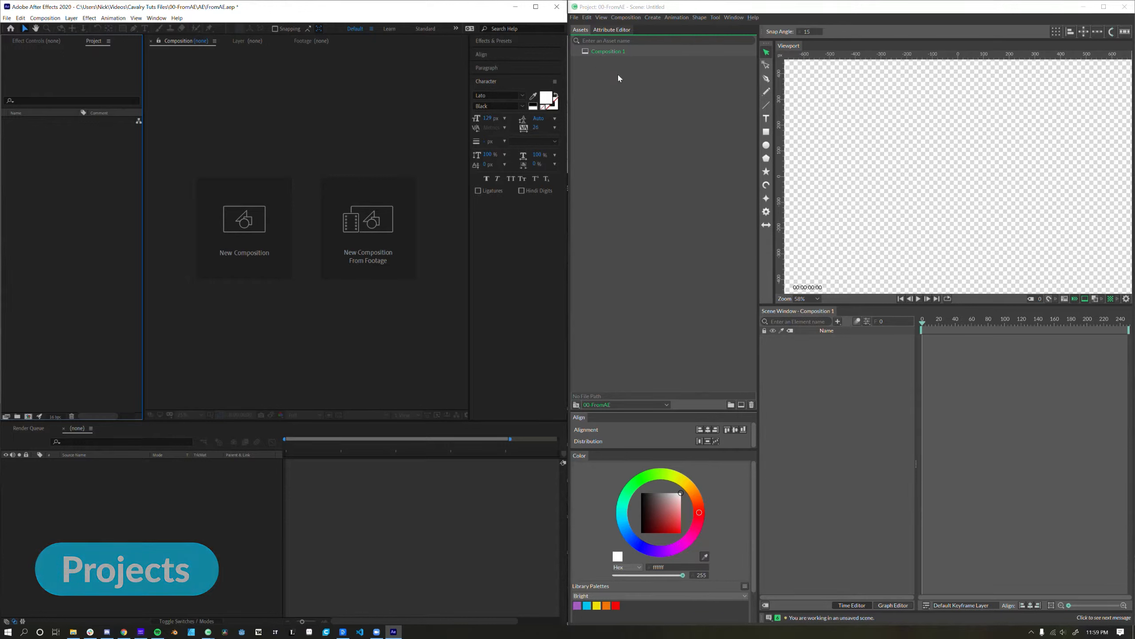
# - Create a new composition in the After Effects project and add a second composition to the Cavalry project
pyautogui.rightClick(628, 115)
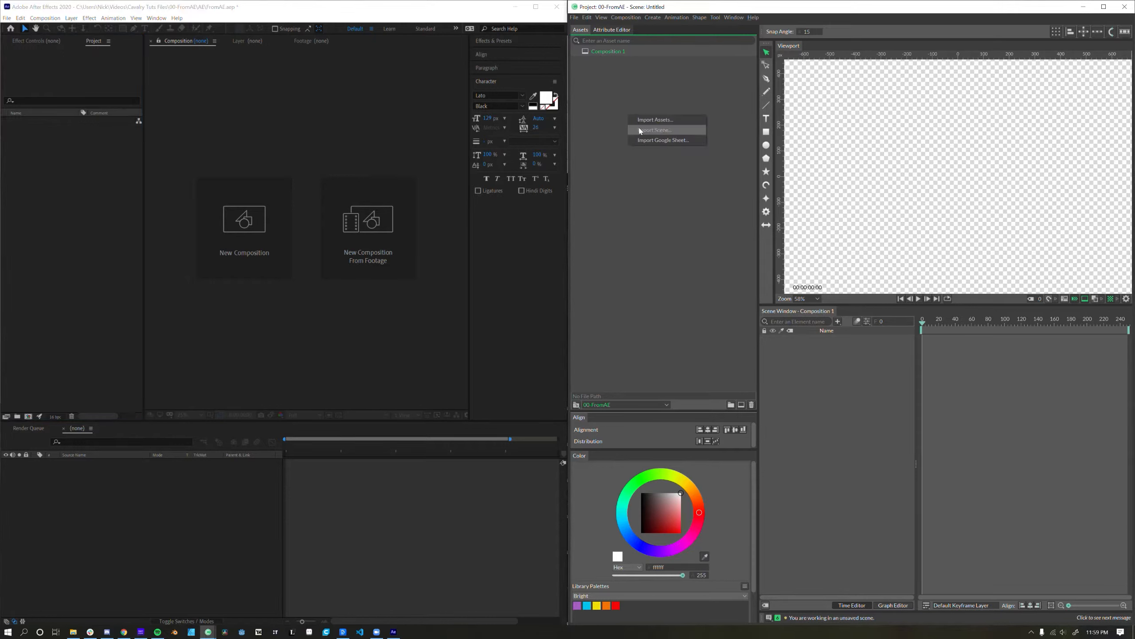
pyautogui.rightClick(68, 195)
pyautogui.click(188, 196)
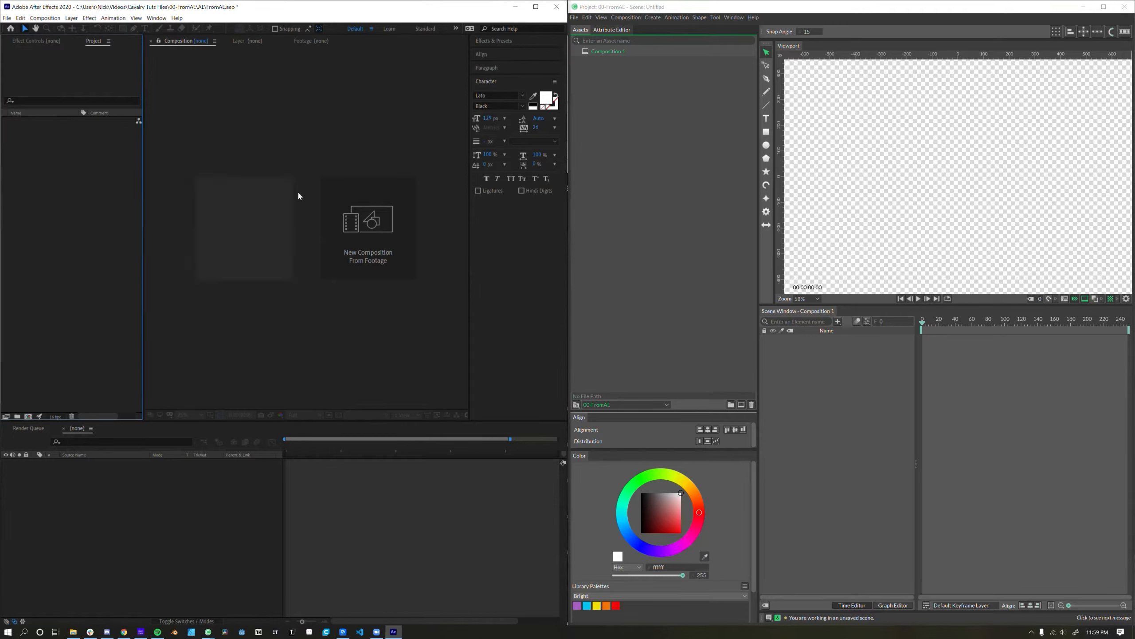
pyautogui.click(741, 404)
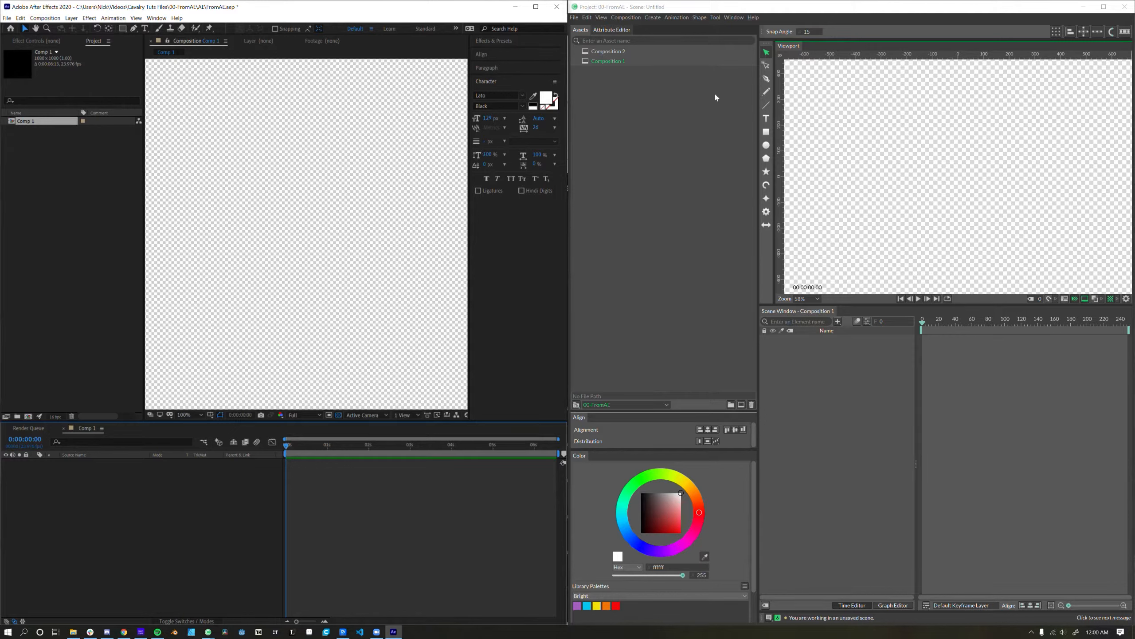
# - Open Cavalry's project settings and examine the project path, folder locations and project loading options
pyautogui.click(697, 12)
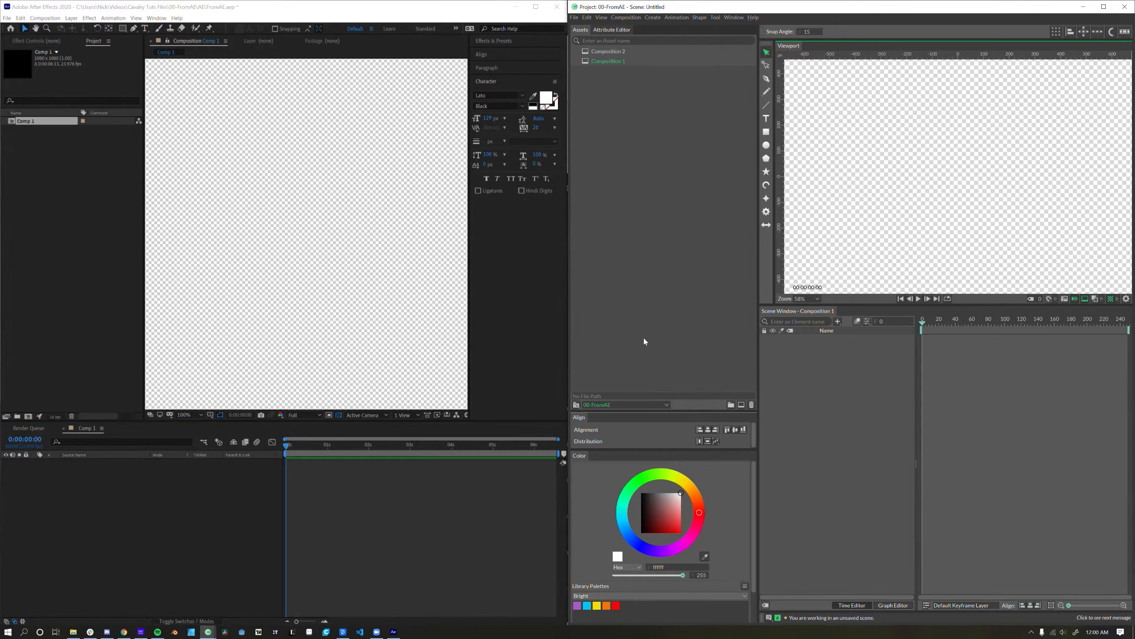
pyautogui.click(576, 405)
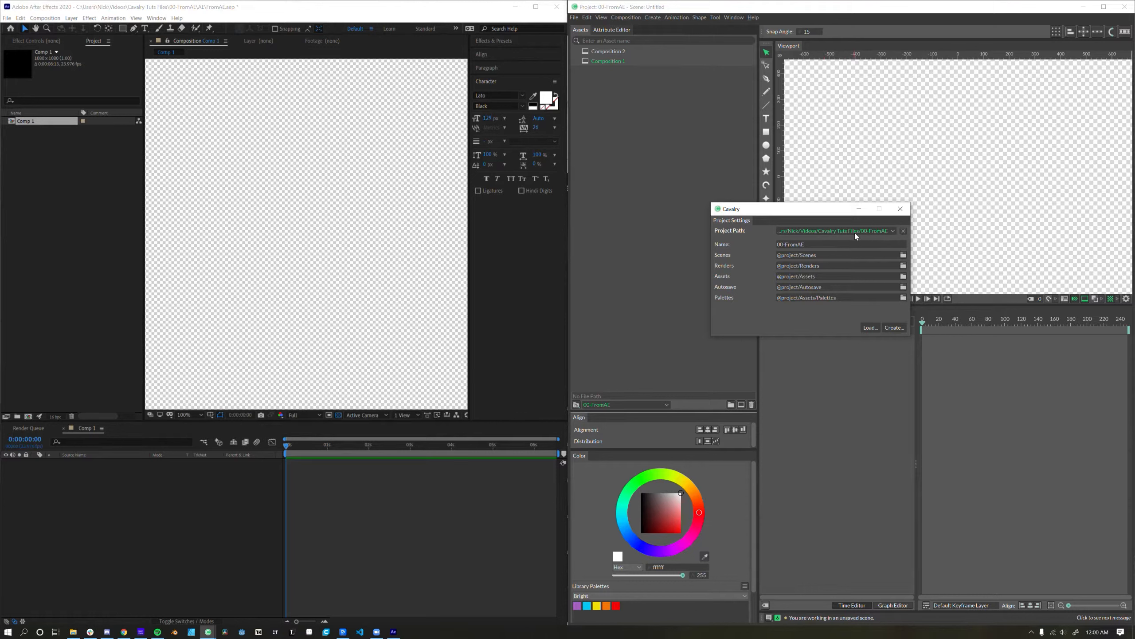
pyautogui.click(870, 328)
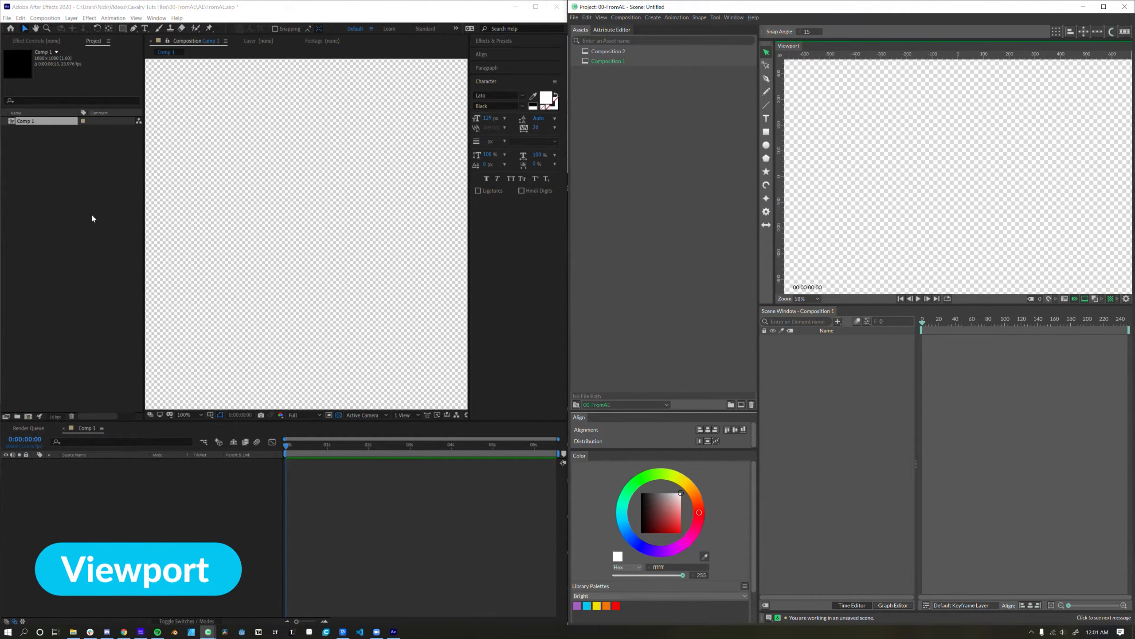
# - Delete the extra Composition 2 from Cavalry's assets
pyautogui.scroll(-4, 276, 183)
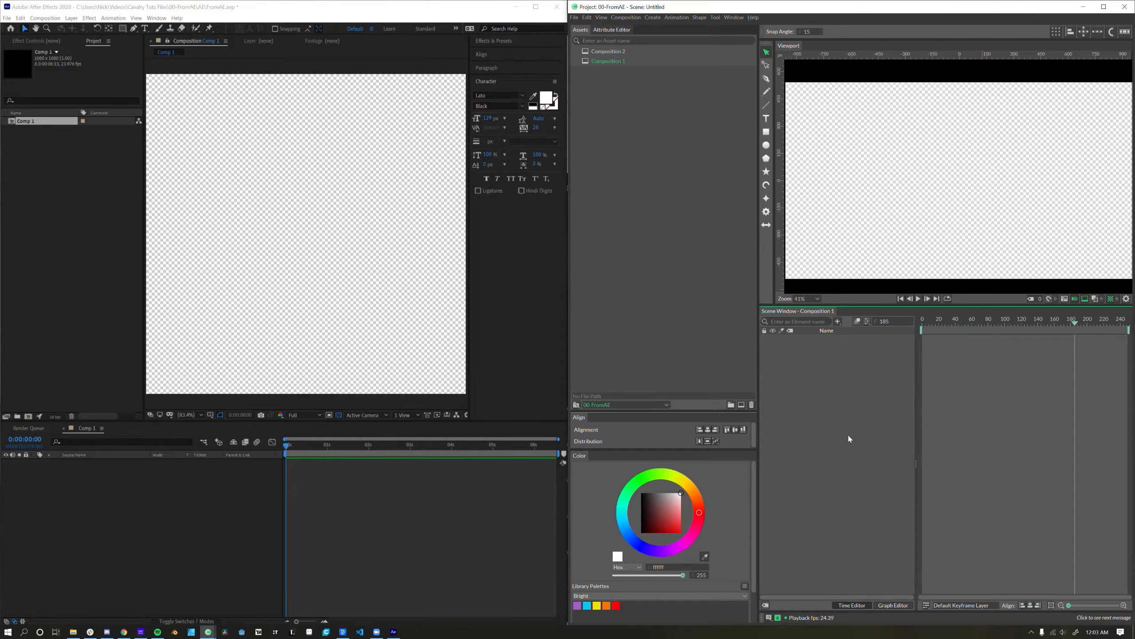
pyautogui.click(715, 51)
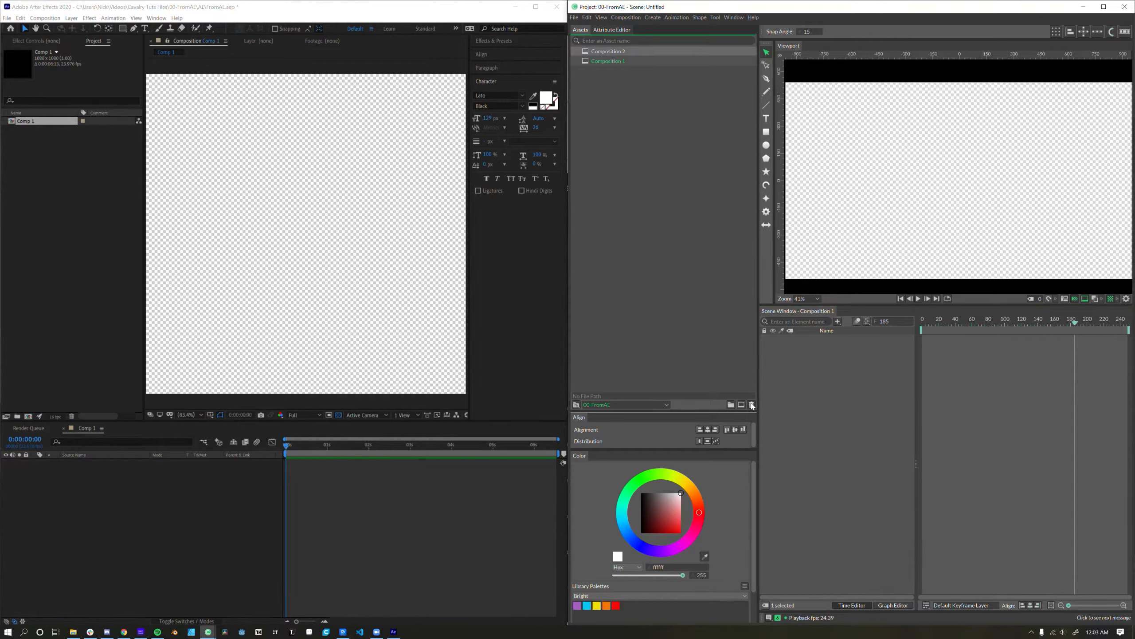
pyautogui.click(752, 405)
# - Add default text, rectangle, star and arrow shapes to Cavalry's Composition 1
pyautogui.click(766, 119)
pyautogui.click(766, 132)
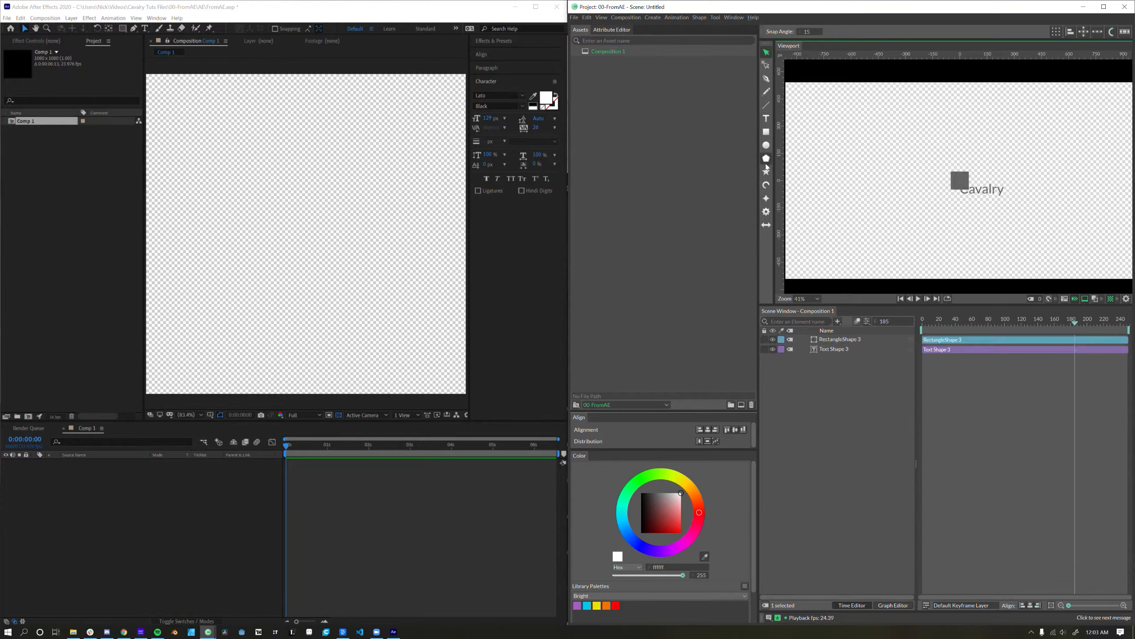
pyautogui.click(766, 171)
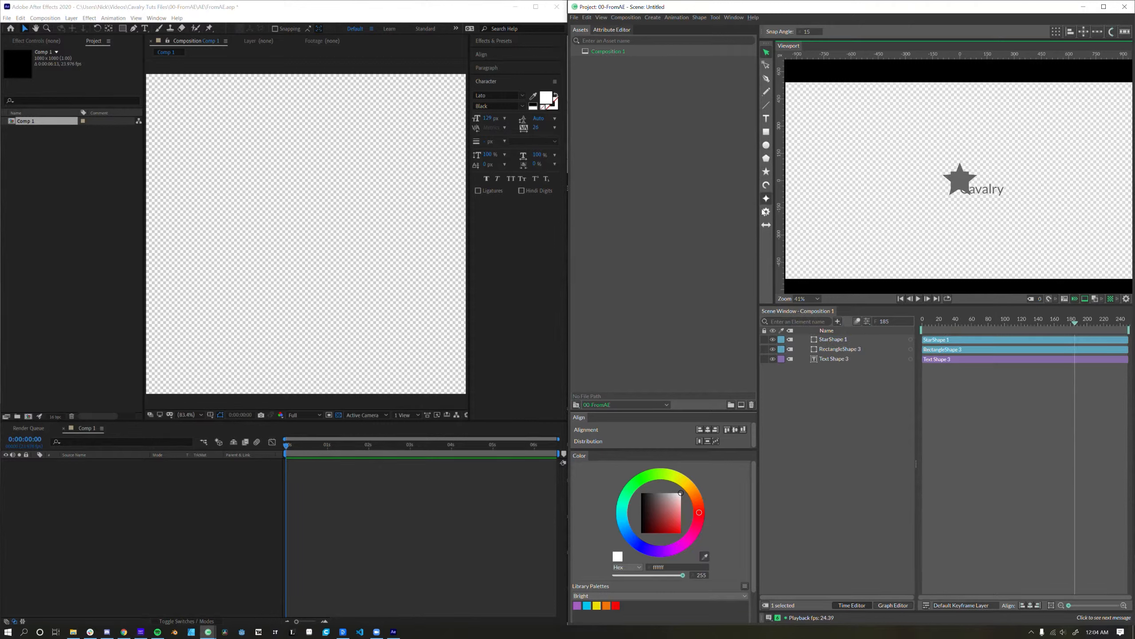
pyautogui.click(766, 225)
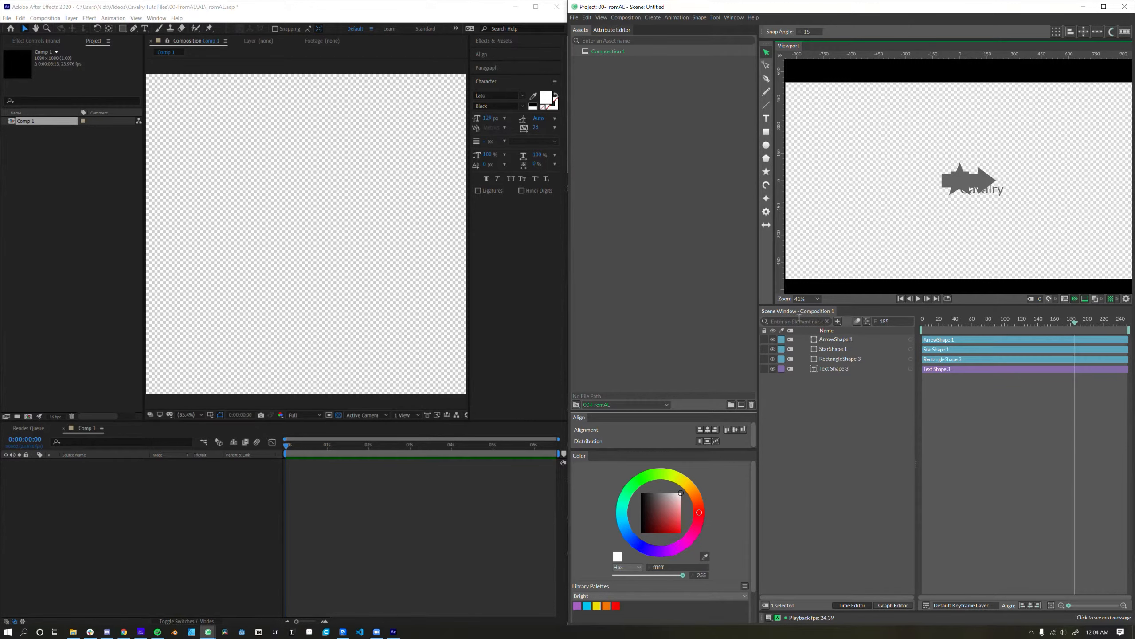
# - In After Effects, draw a square on one shape layer and a star and ellipse on another, and add the text "After Effects"
pyautogui.press('q')
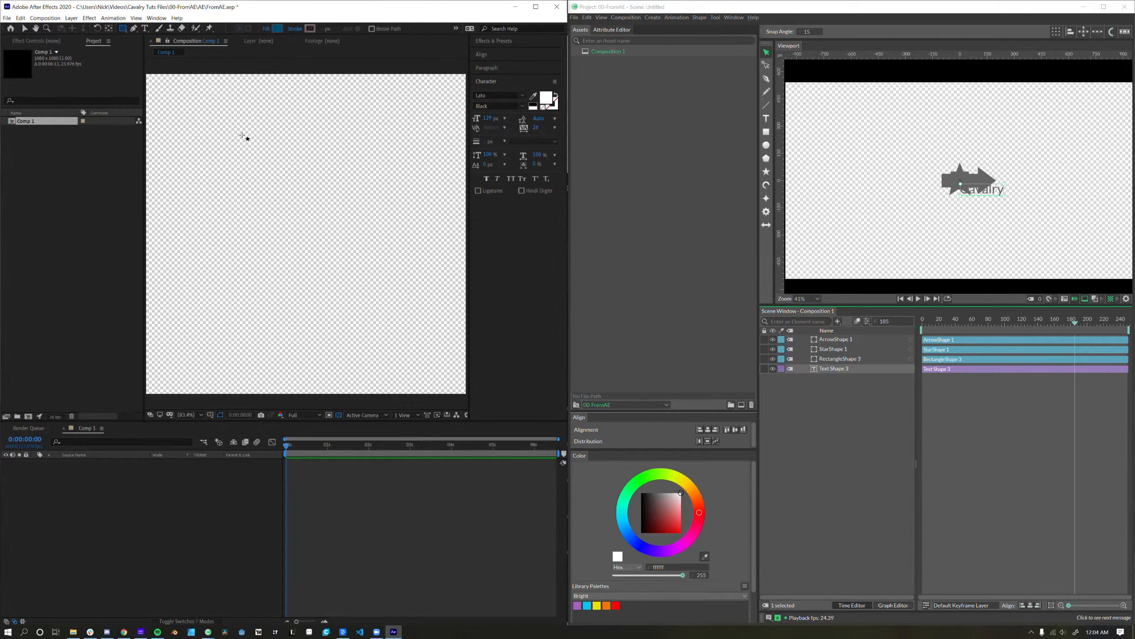
pyautogui.moveTo(242, 136); pyautogui.dragTo(308, 204)
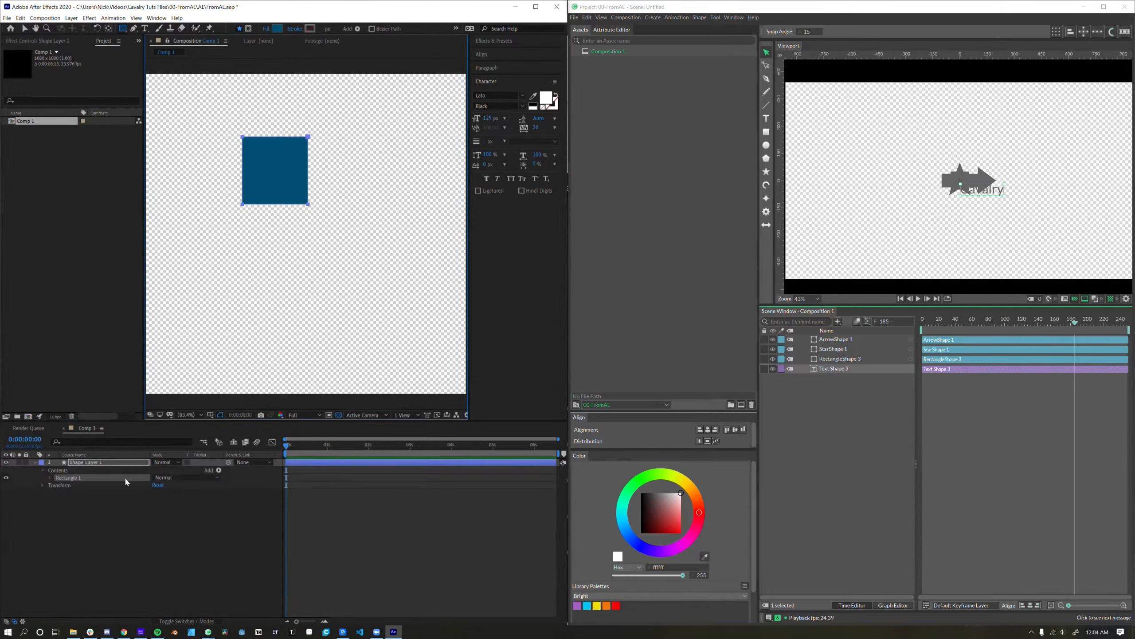
pyautogui.moveTo(125, 30); pyautogui.dragTo(147, 67)
pyautogui.moveTo(252, 235); pyautogui.dragTo(376, 244)
pyautogui.click(145, 30)
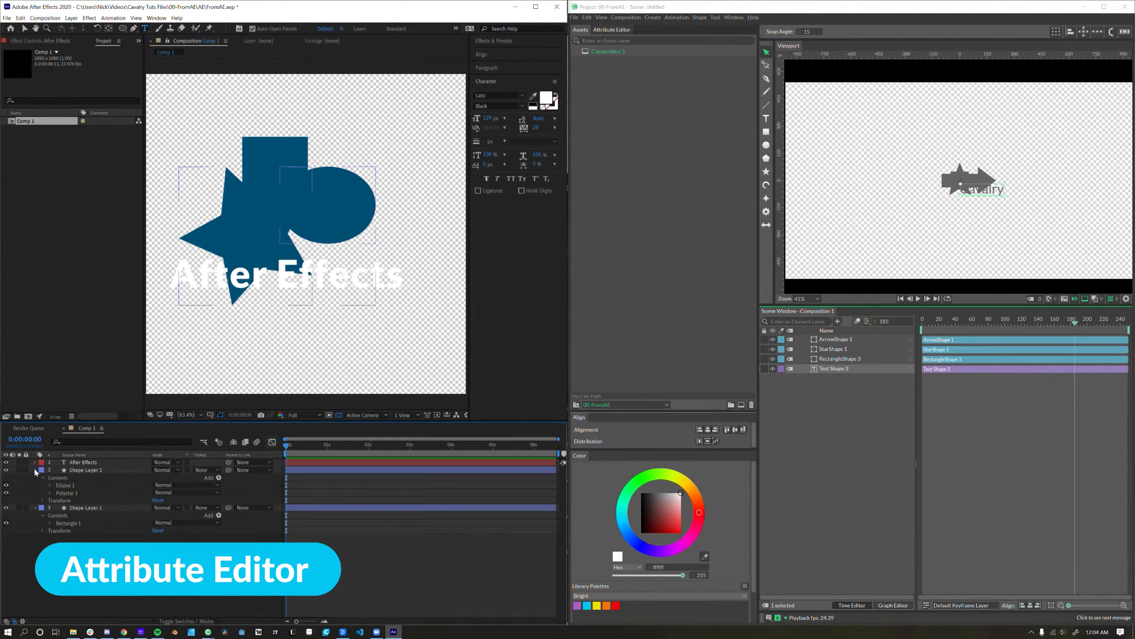
# - Collapse the After Effects shape layers and expand Shape Layer 1's Transform and Rectangle 1 properties
pyautogui.click(35, 469)
pyautogui.click(34, 477)
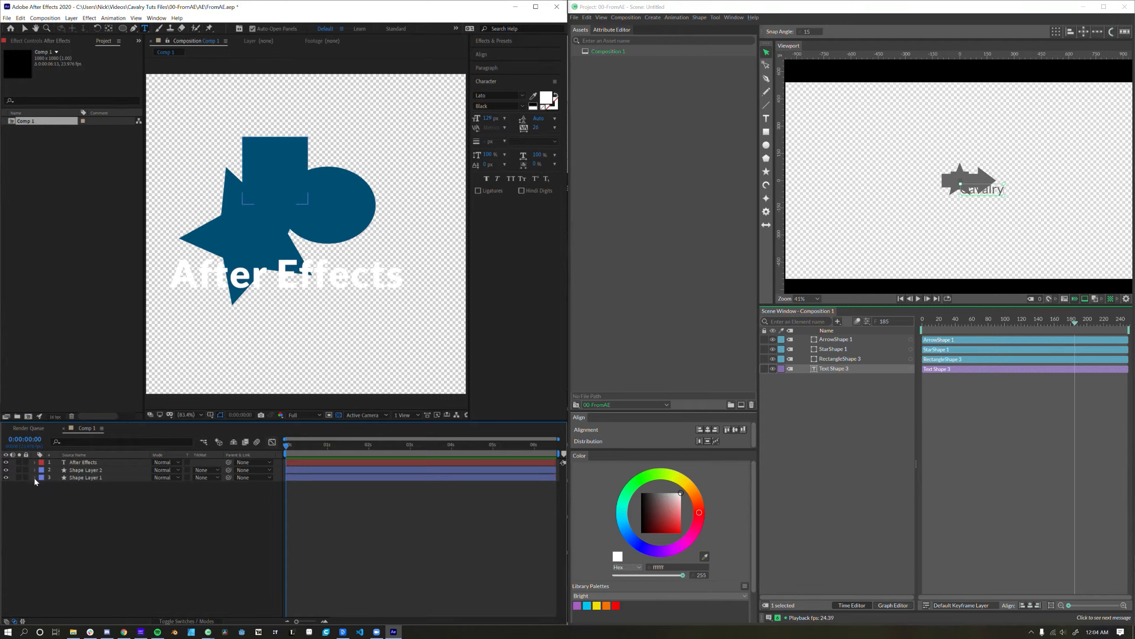
pyautogui.click(34, 477)
pyautogui.click(41, 499)
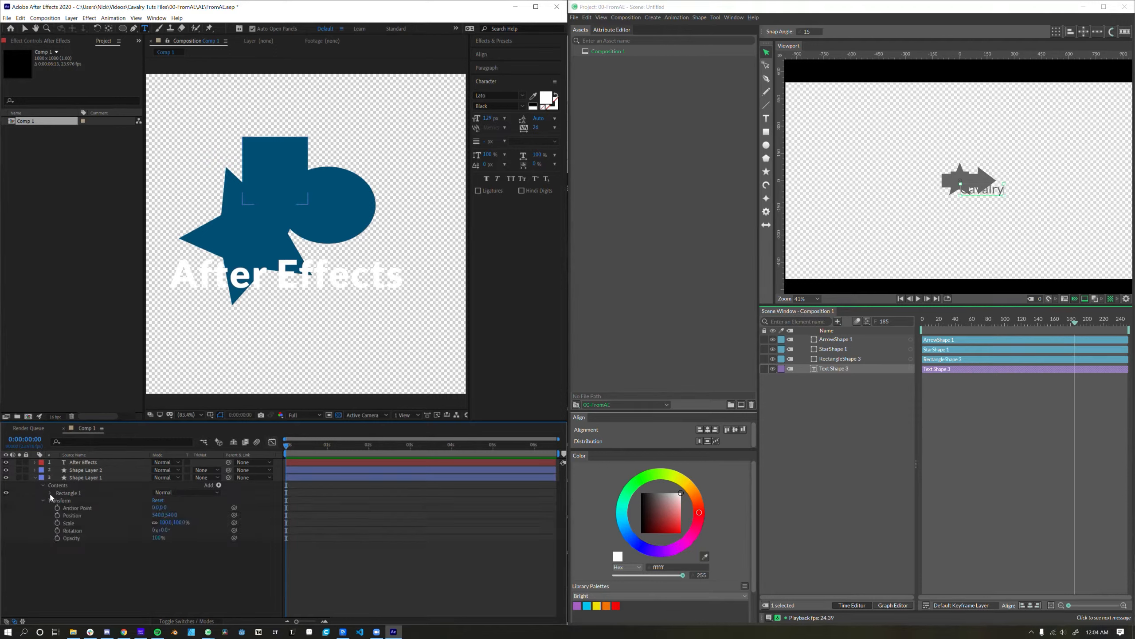
pyautogui.click(51, 493)
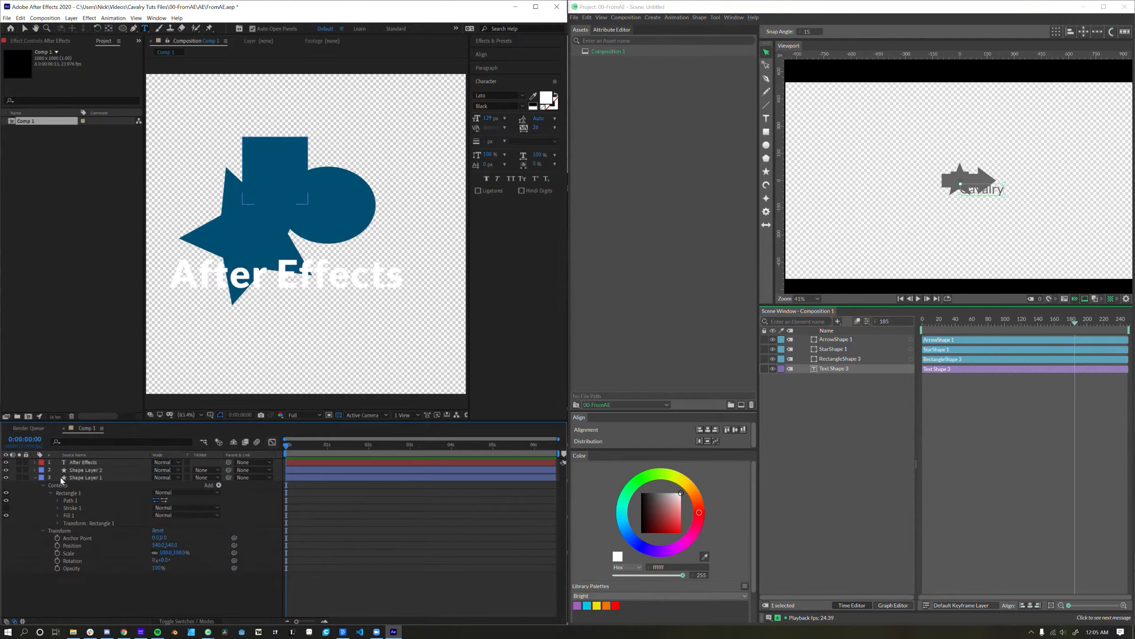
# - Switch to Cavalry, look through the shapes' settings in the Attribute Editor, and clear the editor
pyautogui.click(830, 338)
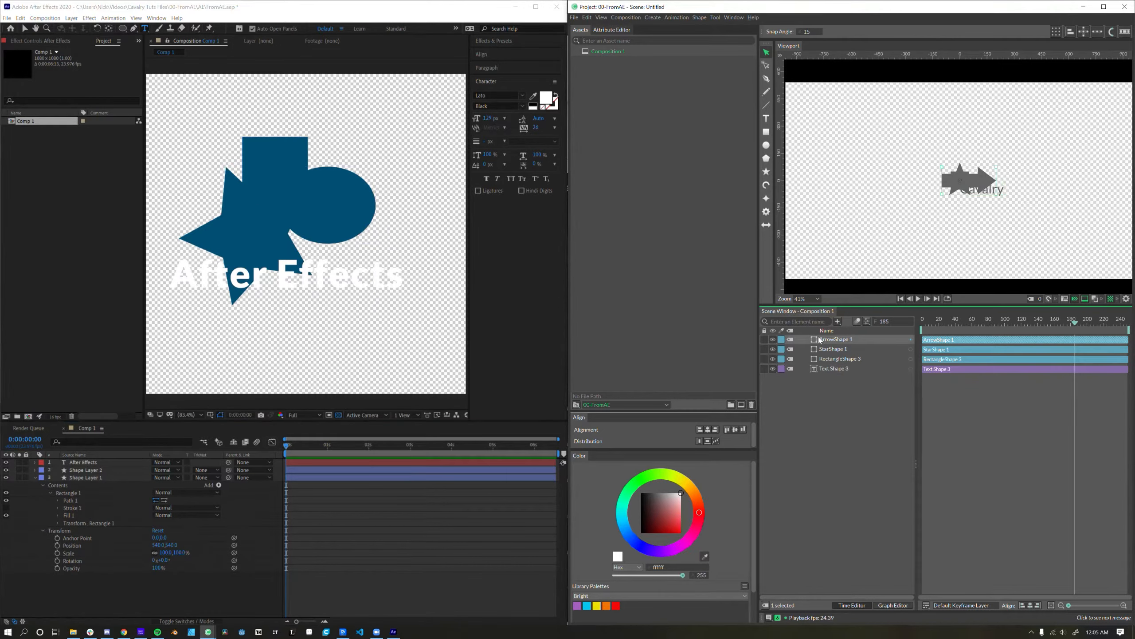
pyautogui.click(614, 28)
pyautogui.scroll(-6, 694, 220)
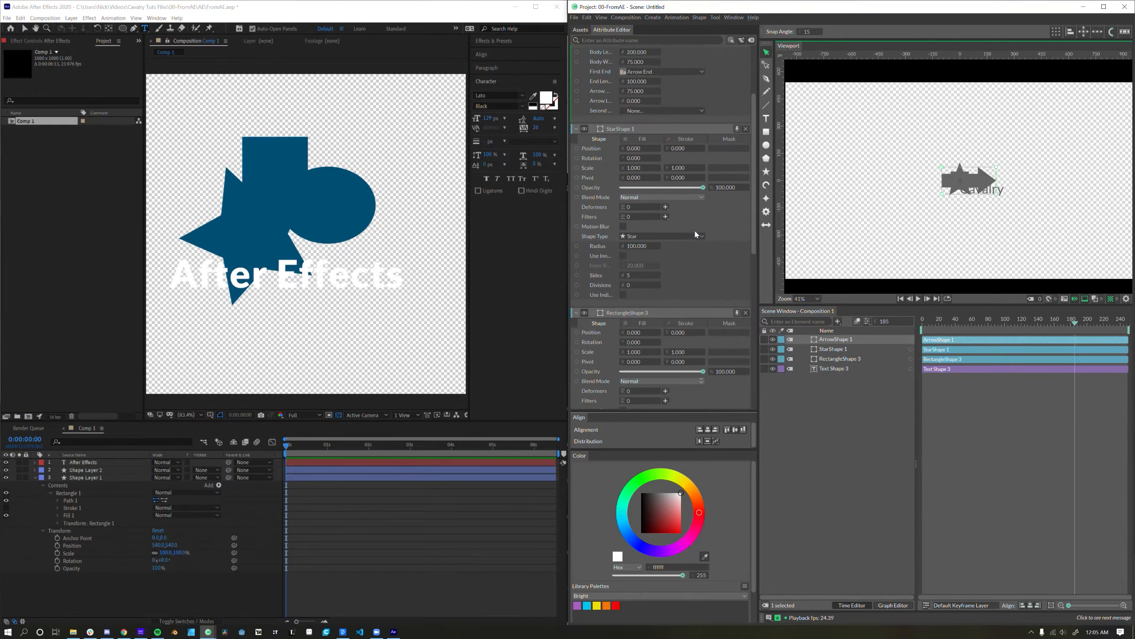
pyautogui.scroll(5, 693, 259)
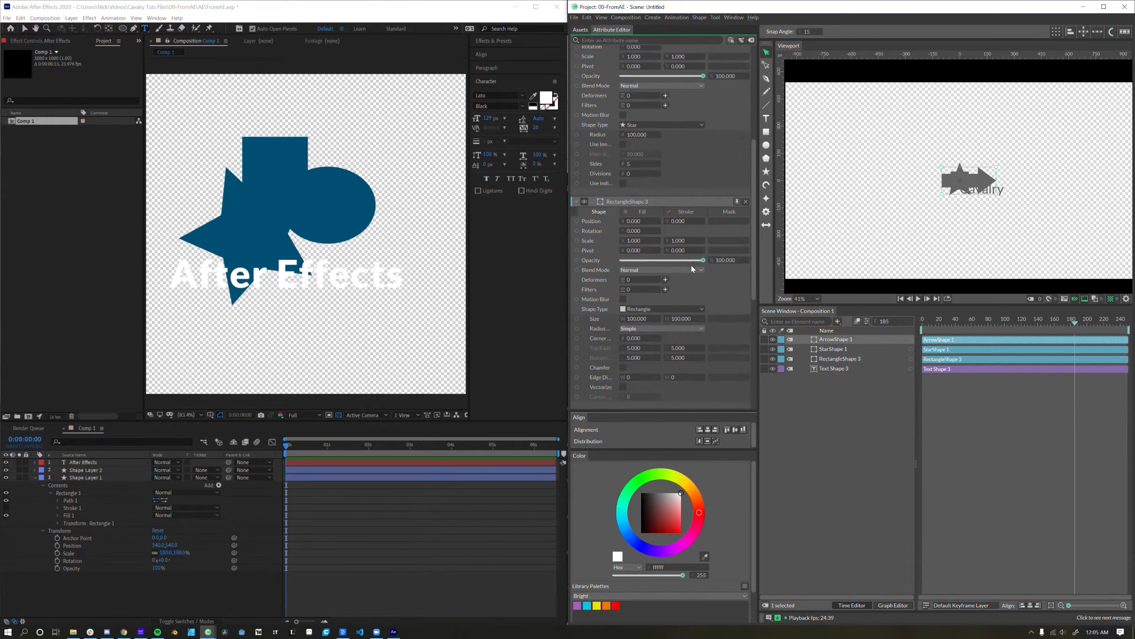
pyautogui.click(751, 40)
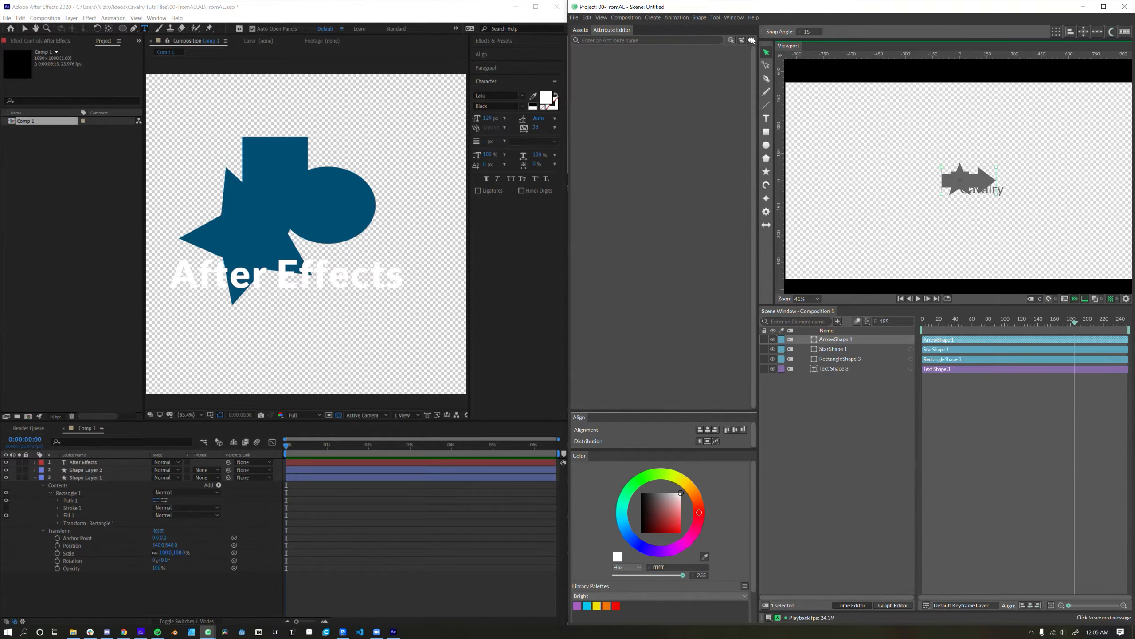
# - Load the arrow and star attributes into Cavalry's Attribute Editor, and collapse and re-expand the arrow's attributes
pyautogui.click(823, 339)
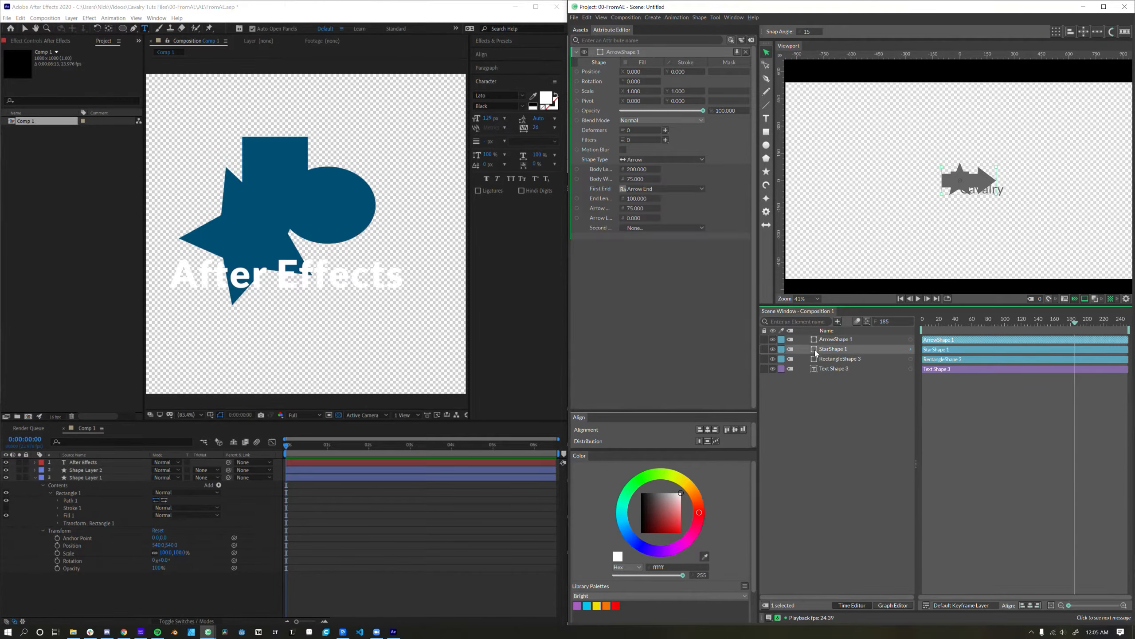
pyautogui.click(817, 349)
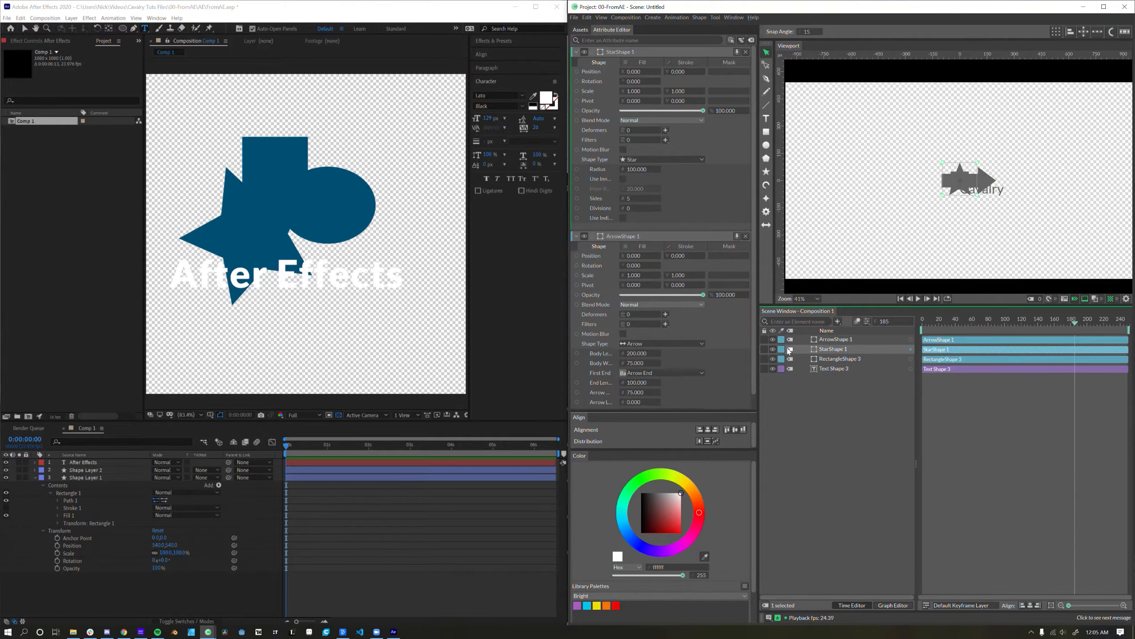
pyautogui.click(816, 340)
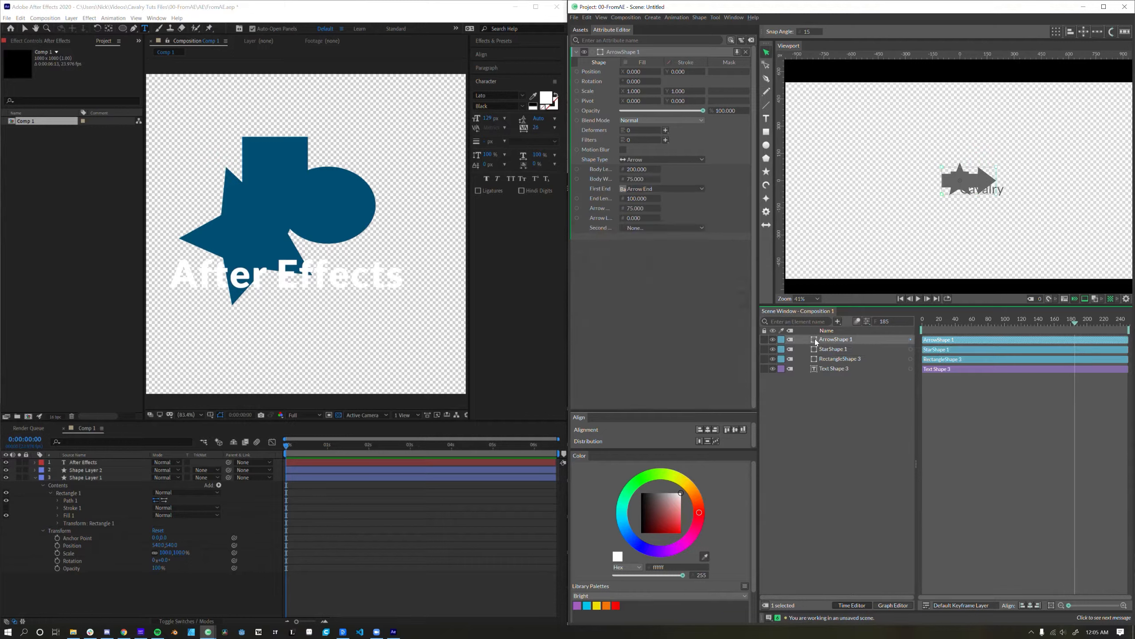
pyautogui.click(576, 52)
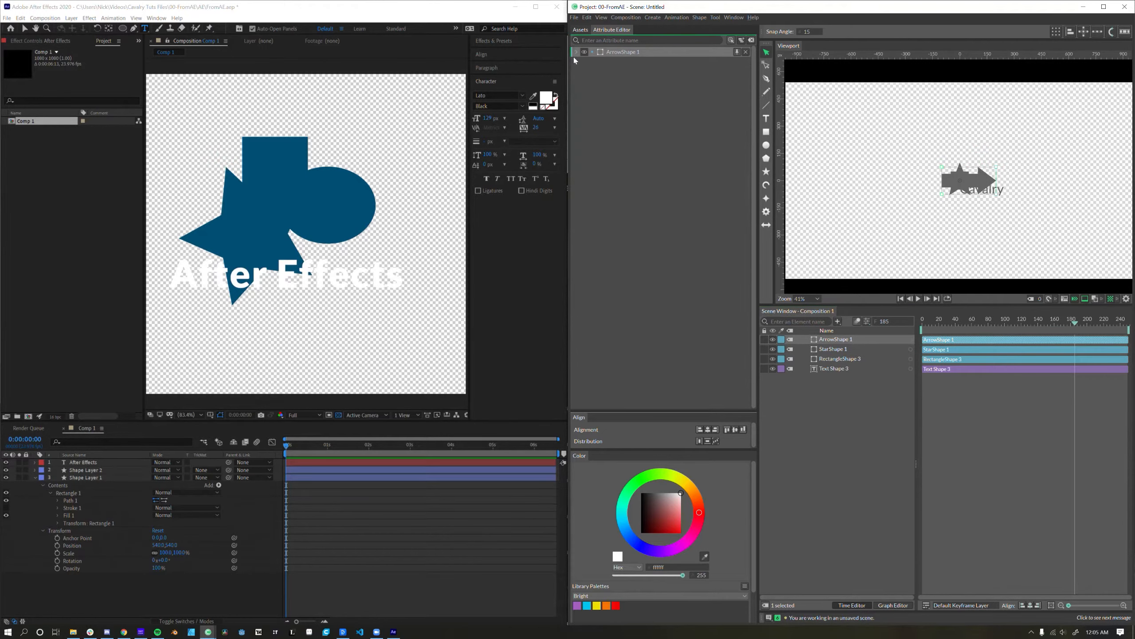
pyautogui.click(575, 53)
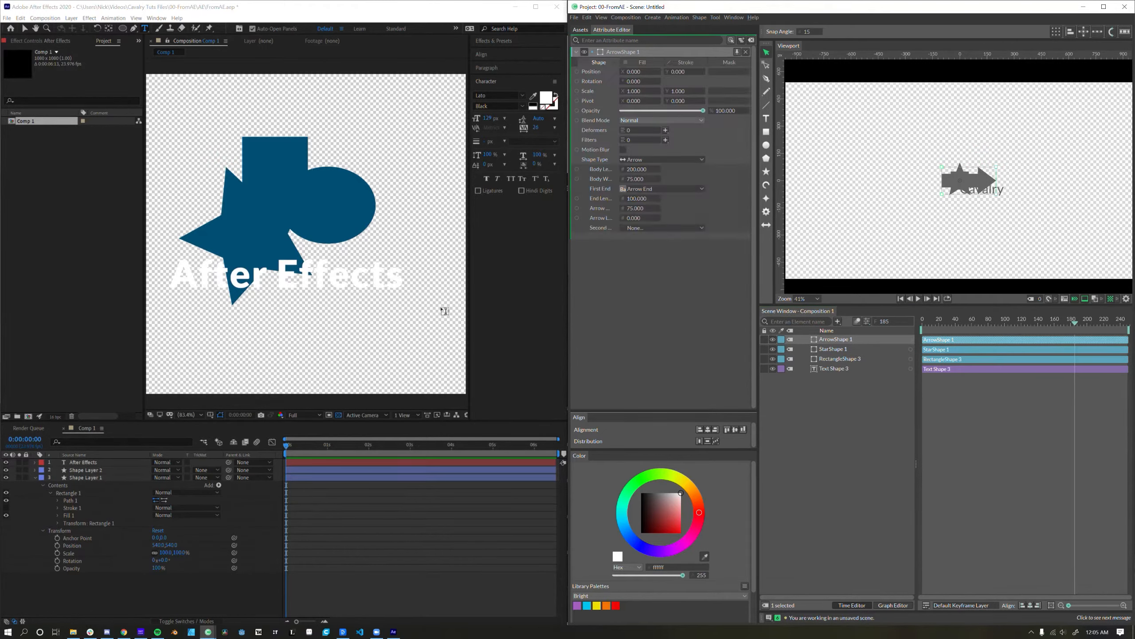
# - In After Effects, expand Path 1 and Stroke 1 of Rectangle 1 to examine their properties
pyautogui.click(58, 500)
pyautogui.click(57, 515)
pyautogui.scroll(-2, 61, 537)
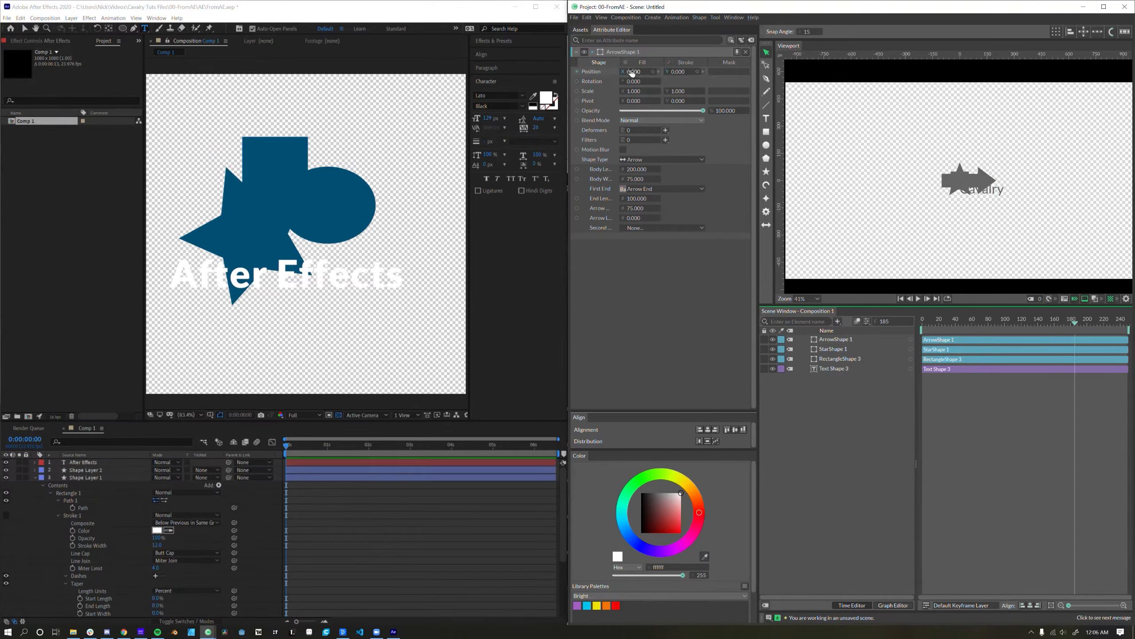
# - Review the arrow's Fill, Stroke and Mask attributes in Cavalry and return to its Shape attributes
pyautogui.click(640, 63)
pyautogui.click(680, 63)
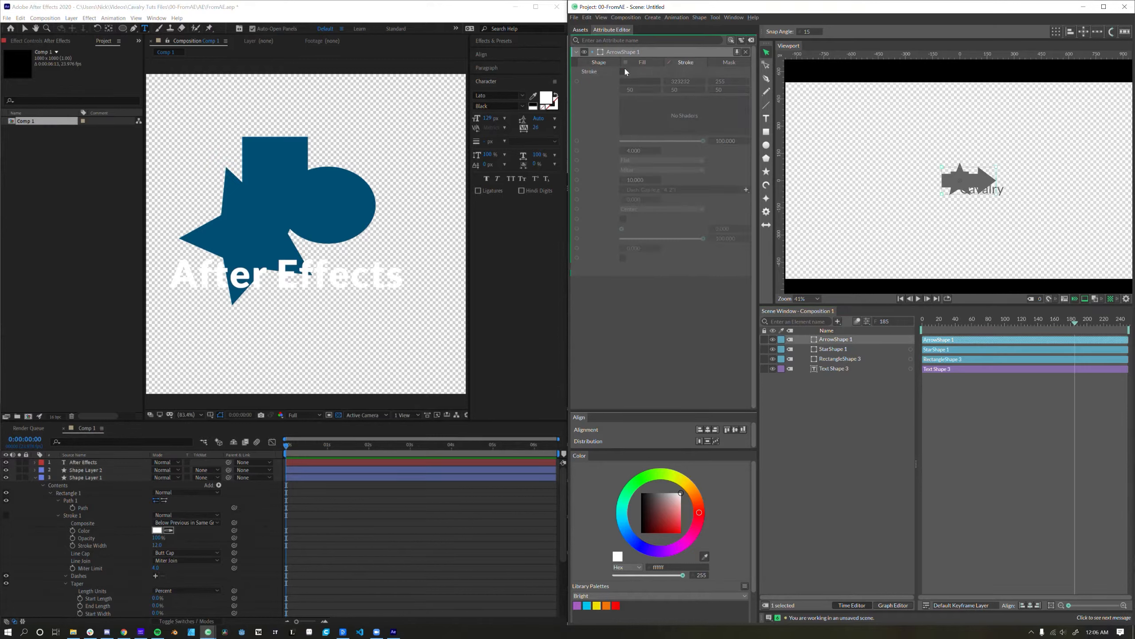
pyautogui.click(727, 63)
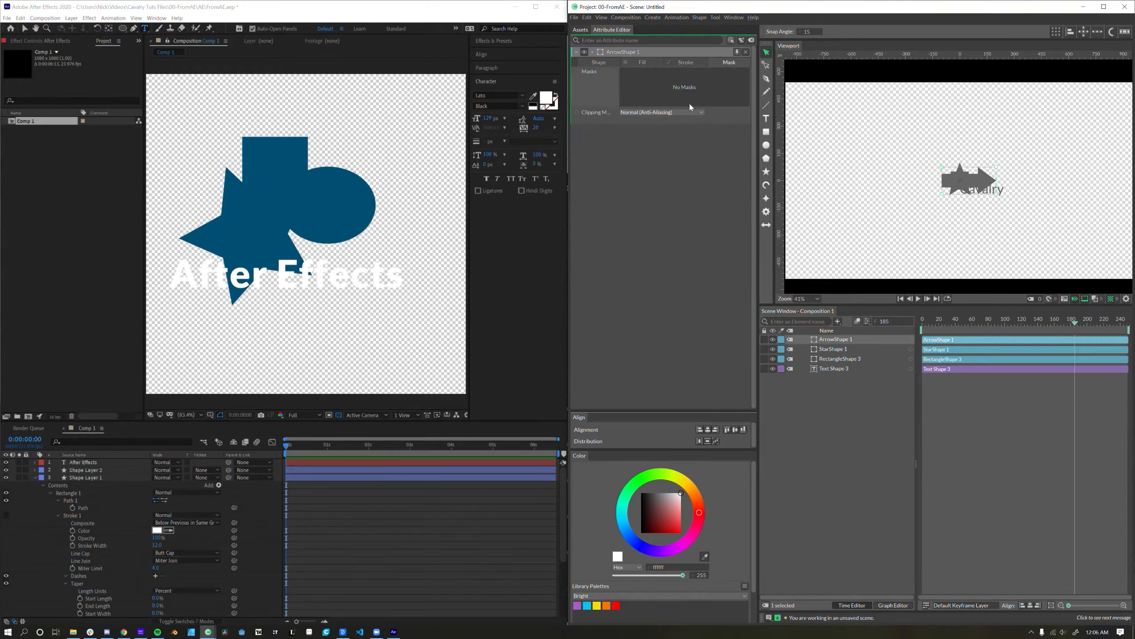
pyautogui.click(639, 63)
pyautogui.click(593, 62)
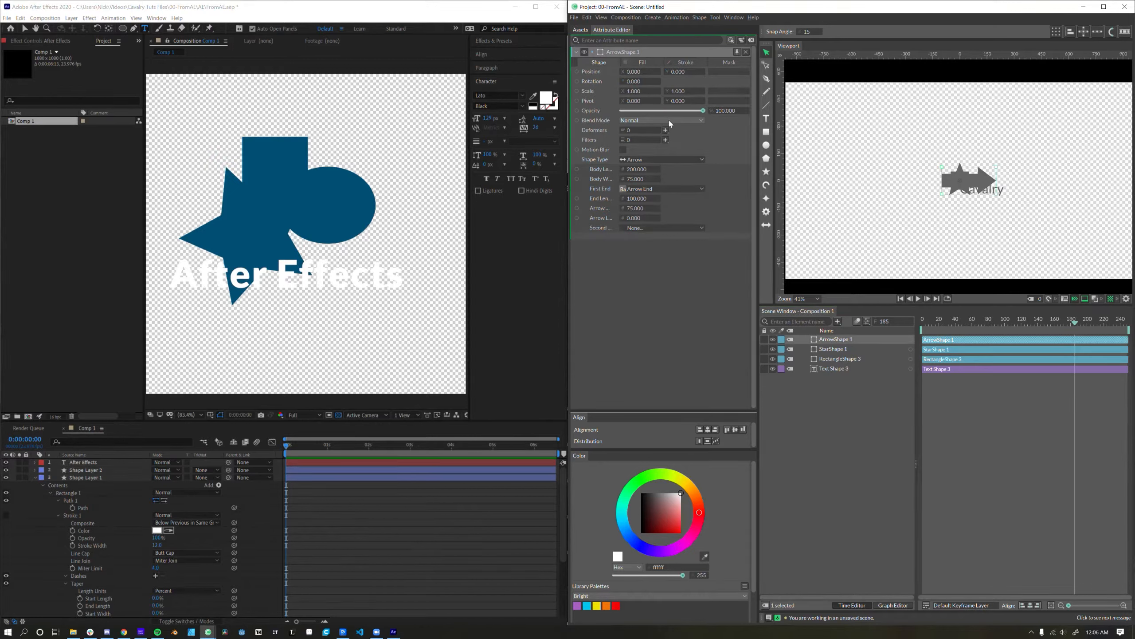
# - In After Effects, select Shape Layer 1 and hide Shape Layer 2 and the text layer
pyautogui.click(67, 477)
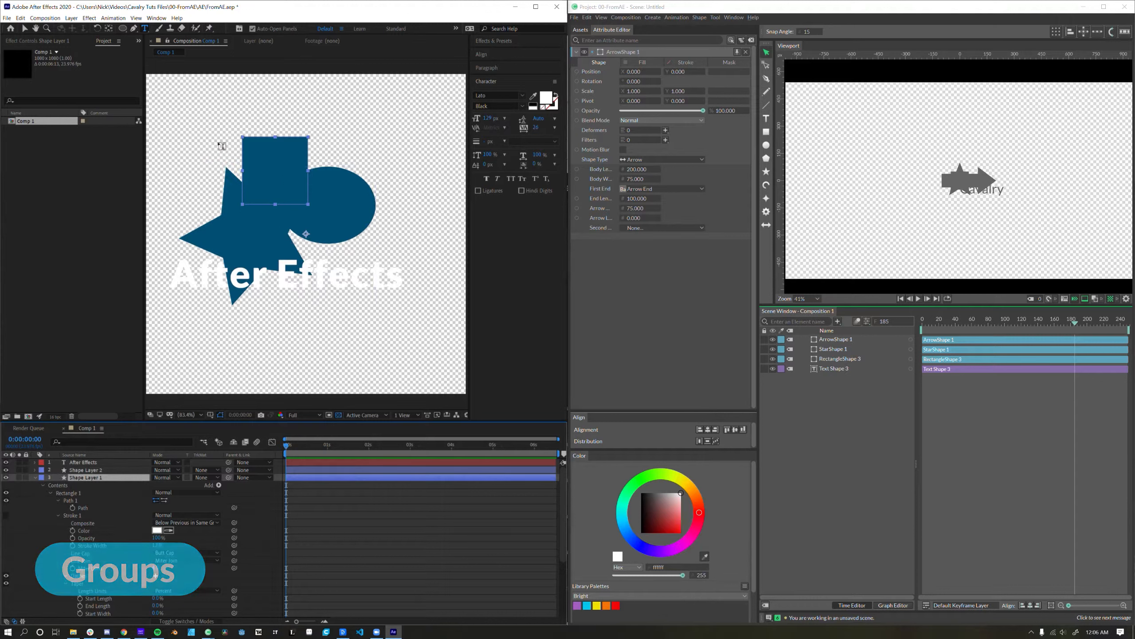
pyautogui.click(6, 470)
pyautogui.click(6, 463)
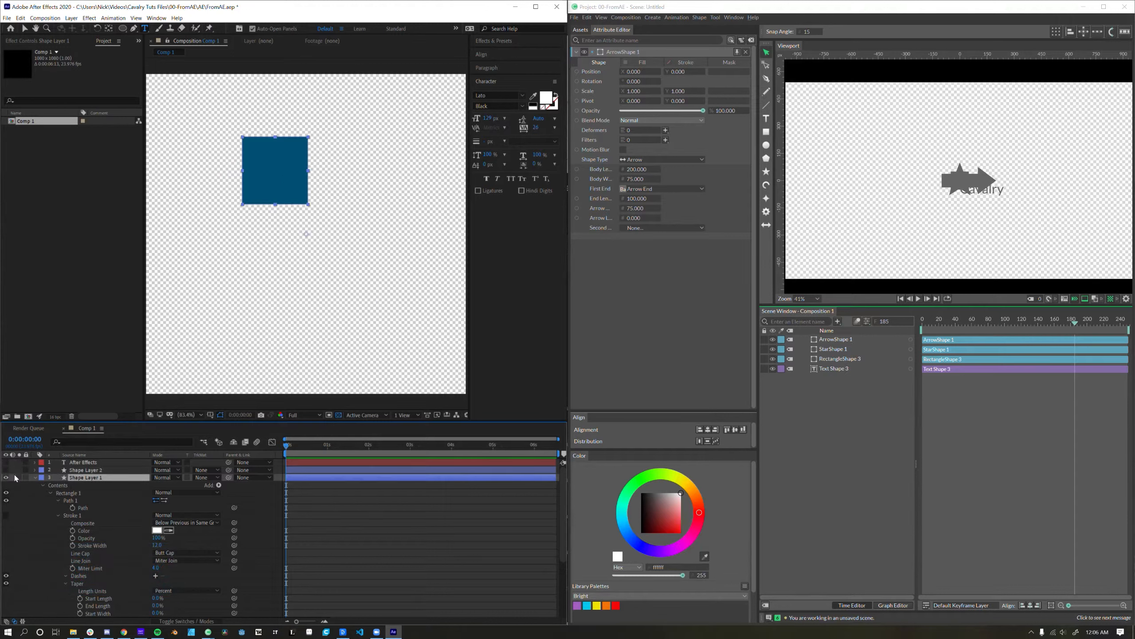
# - Draw an ellipse inside Shape Layer 1 overlapping the square's lower-right corner, and switch back to Cavalry
pyautogui.scroll(-4, 18, 534)
pyautogui.scroll(4, 17, 559)
pyautogui.click(123, 29)
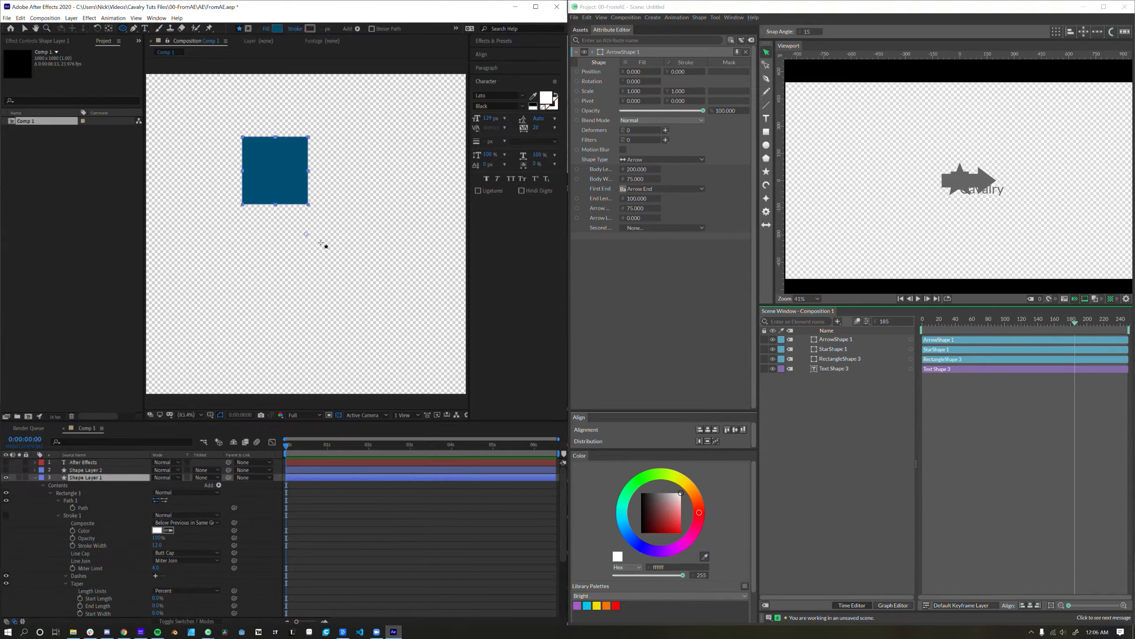
pyautogui.moveTo(292, 185); pyautogui.dragTo(355, 256)
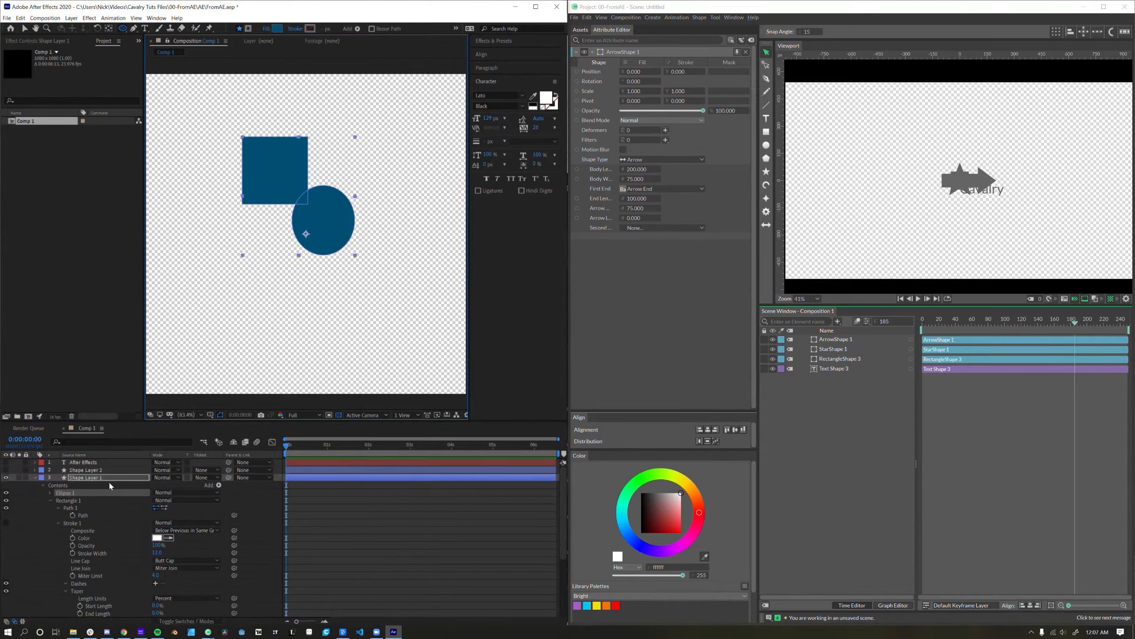
pyautogui.click(820, 390)
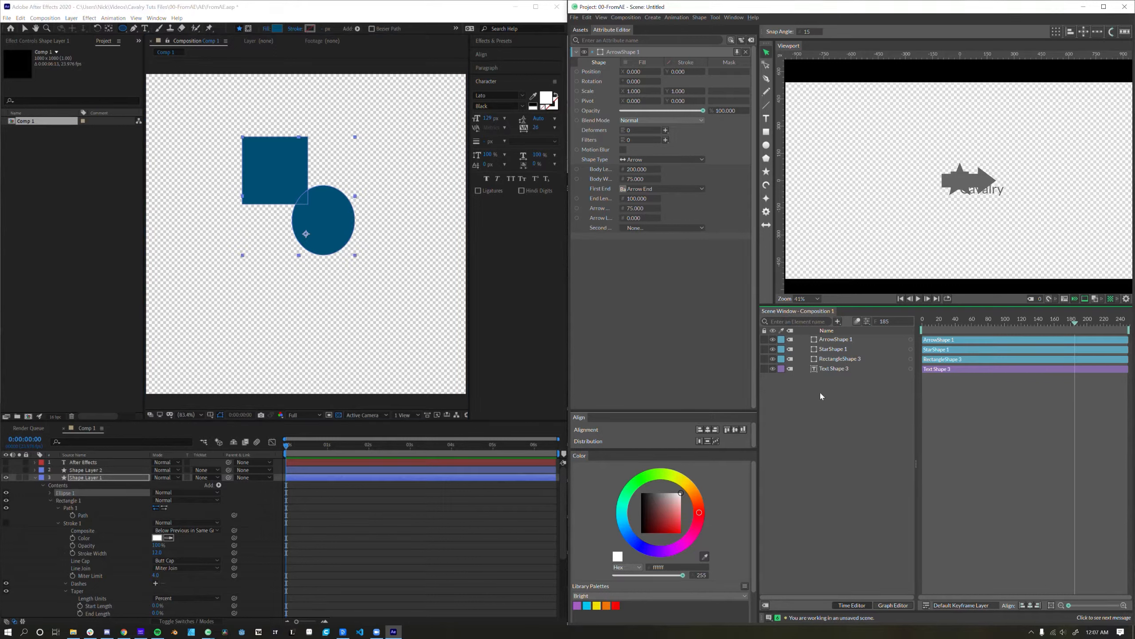
# - Group the arrow and star shapes in the Cavalry composition
pyautogui.keyDown('shift'); pyautogui.click(833, 348); pyautogui.keyUp('shift')
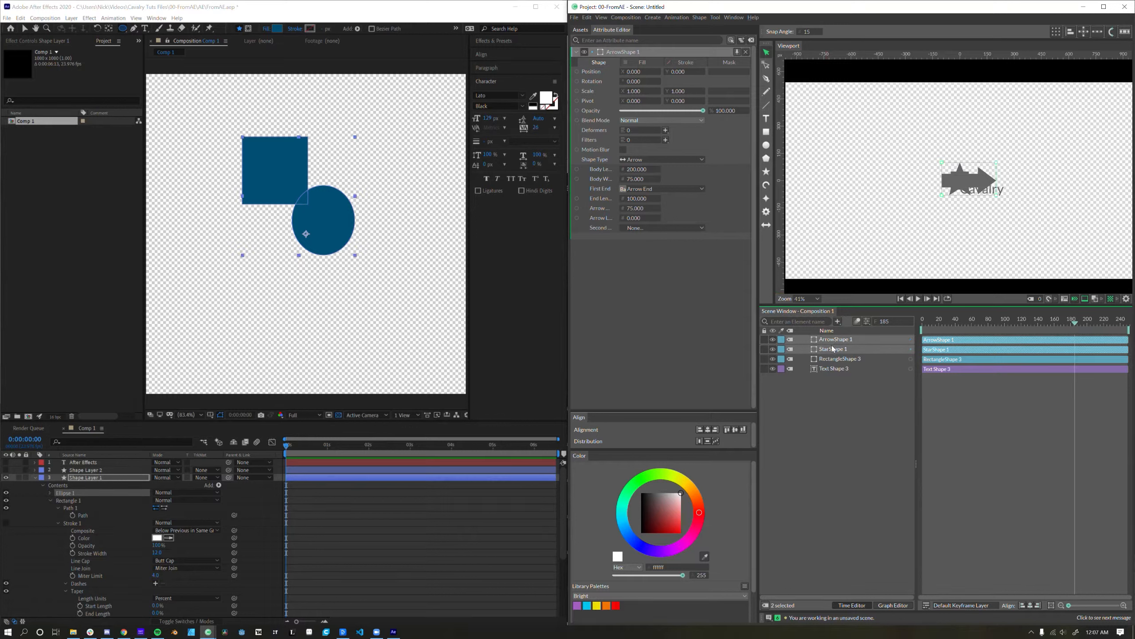
pyautogui.hotkey('ctrl', 'g')
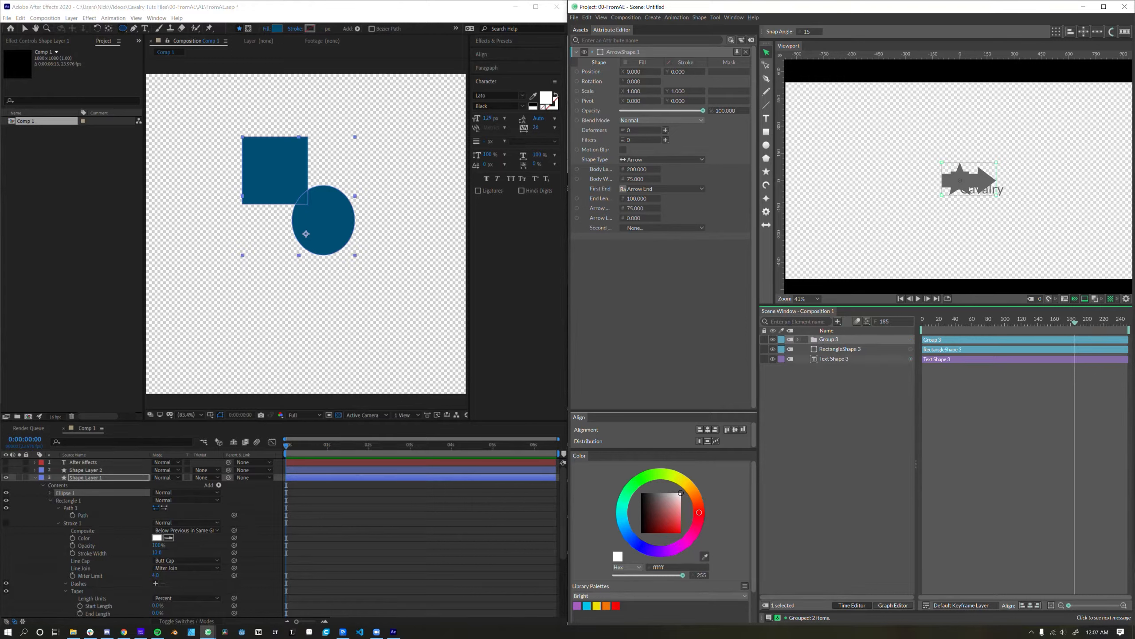
# - Group the arrow-and-star group with the rectangle and text shape, and show the outer group's attributes
pyautogui.click(834, 359)
pyautogui.keyDown('shift'); pyautogui.click(839, 350); pyautogui.keyUp('shift')
pyautogui.keyDown('shift'); pyautogui.click(829, 339); pyautogui.keyUp('shift')
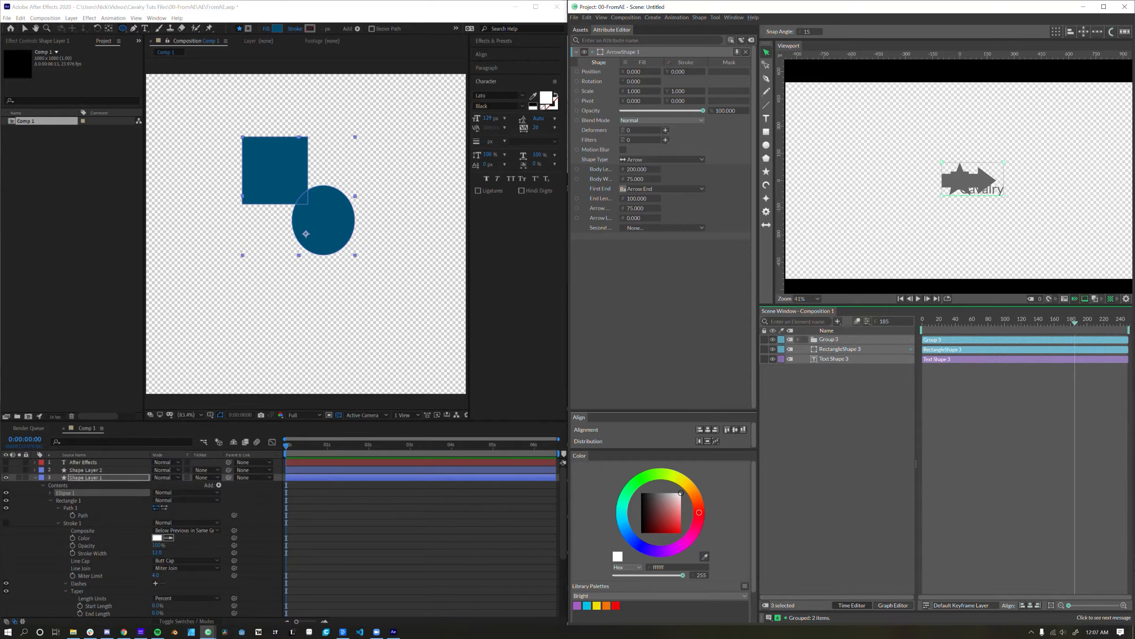
pyautogui.hotkey('ctrl', 'g')
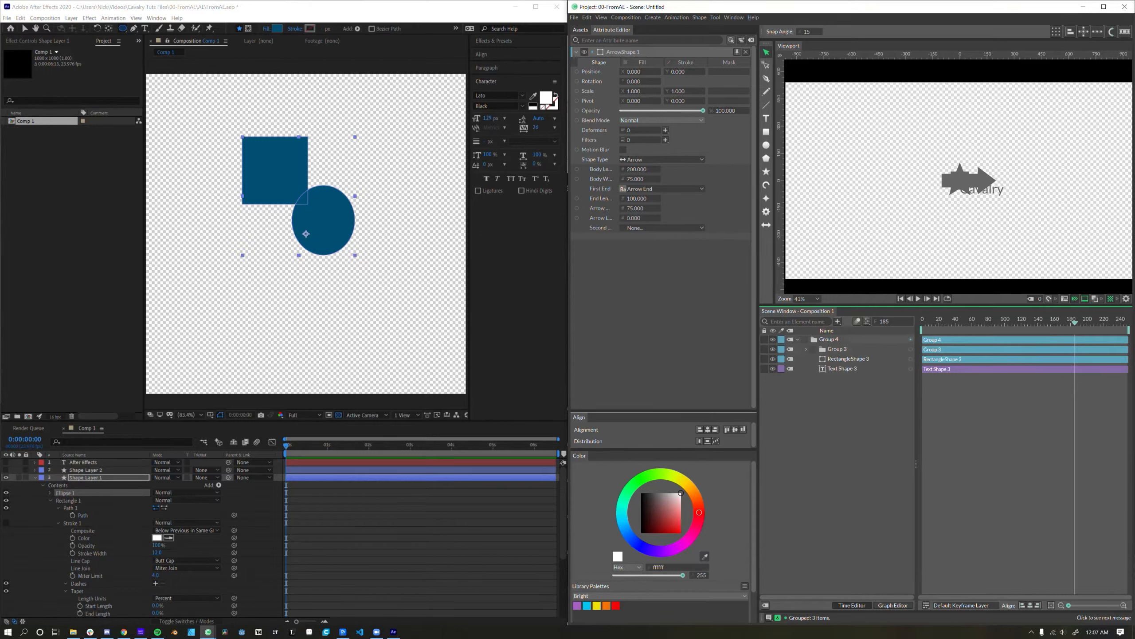
pyautogui.click(829, 339)
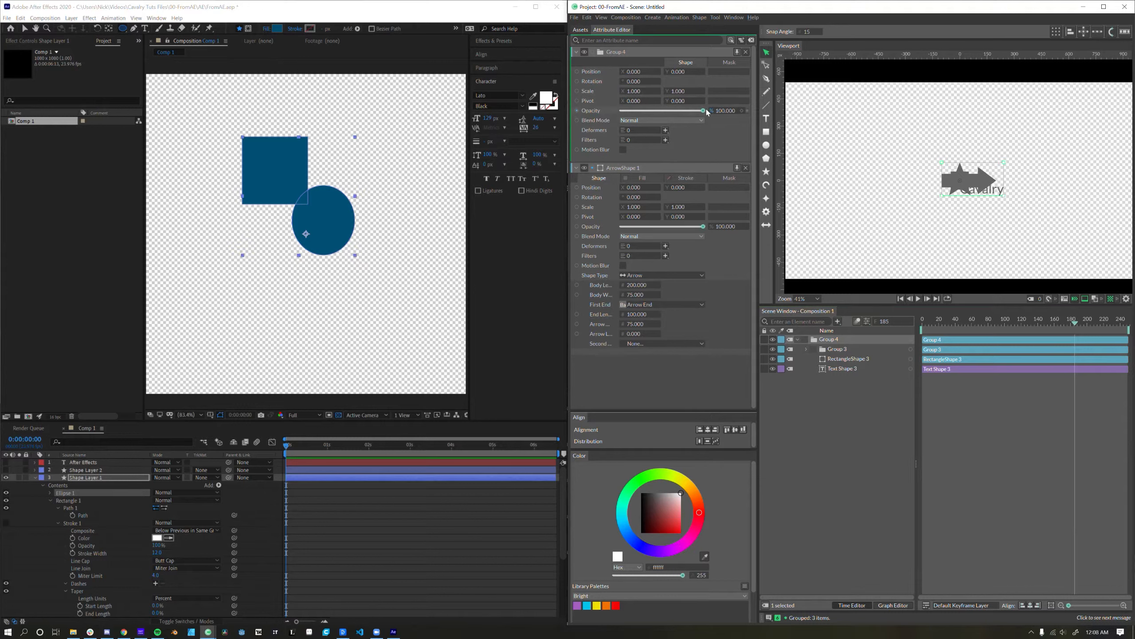
pyautogui.moveTo(702, 110)
pyautogui.mouseDown()
pyautogui.moveTo(631, 115)
pyautogui.moveTo(706, 117)
pyautogui.mouseUp()
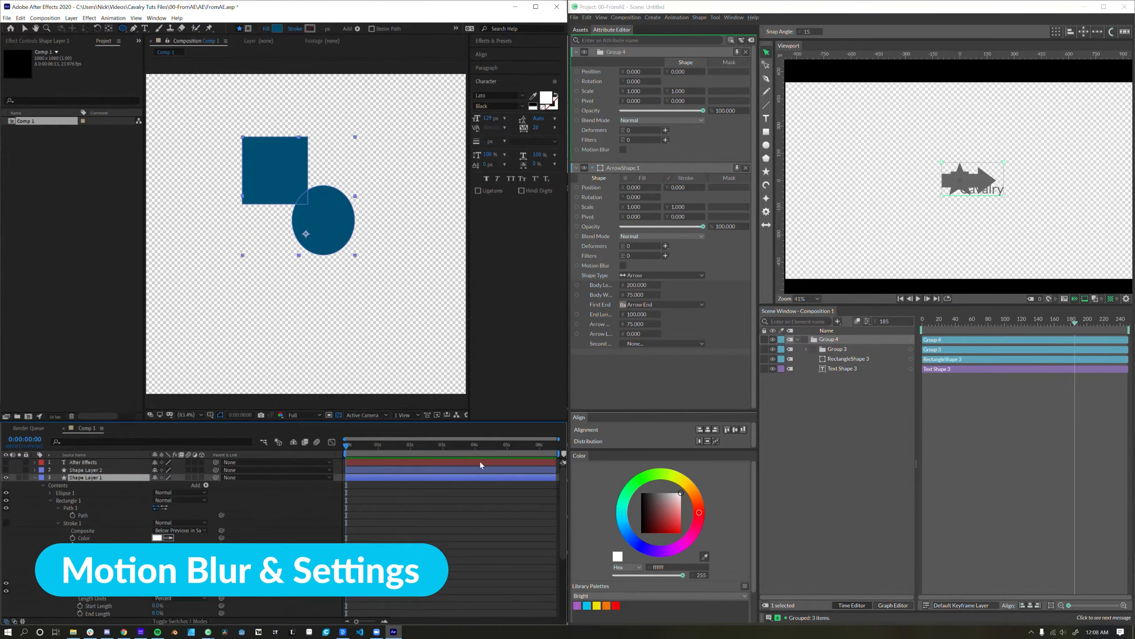
# - In After Effects, enable motion blur for the text layer, Shape Layer 2 and the composition
pyautogui.click(183, 463)
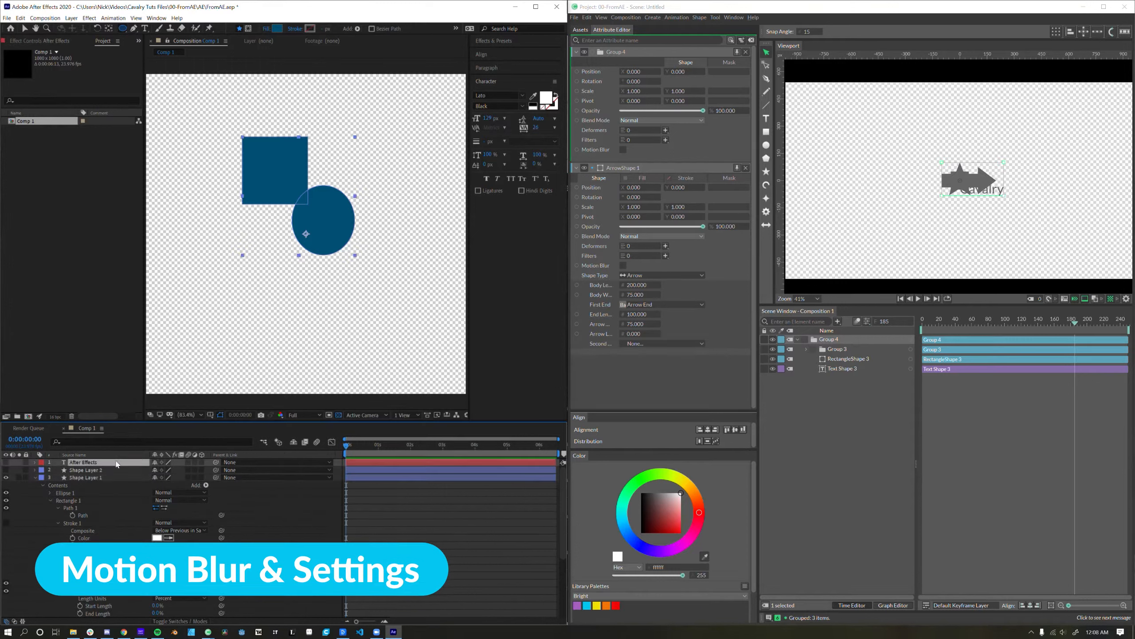
pyautogui.moveTo(188, 463); pyautogui.dragTo(188, 469)
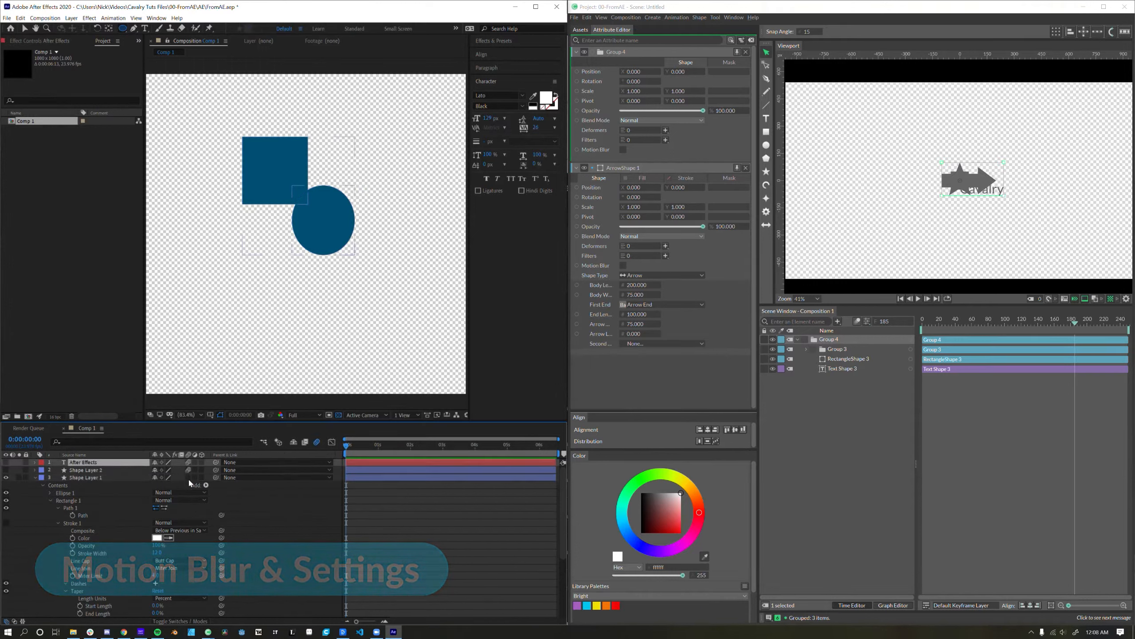
pyautogui.click(318, 442)
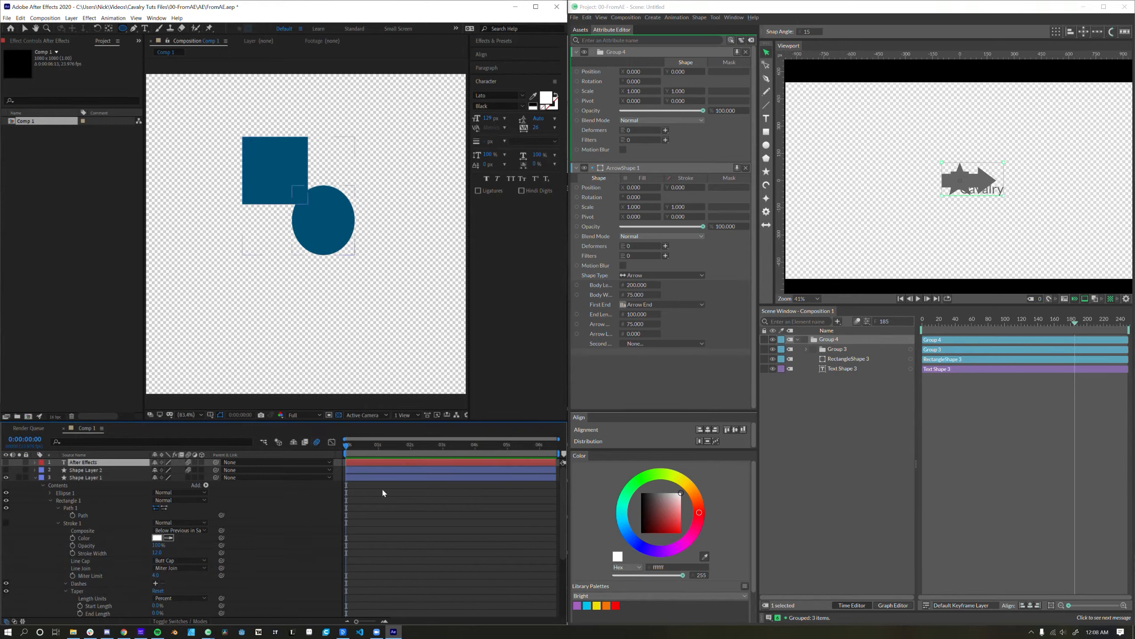
# - In Cavalry, load the text shape's attributes and turn on its Motion Blur
pyautogui.click(842, 368)
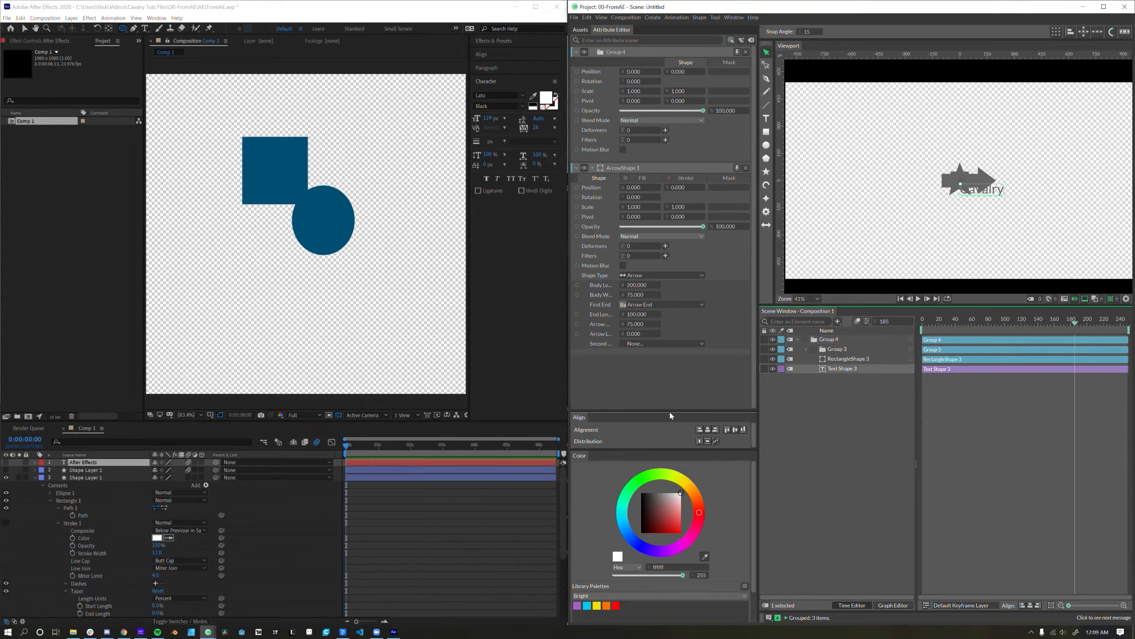
pyautogui.doubleClick(824, 369)
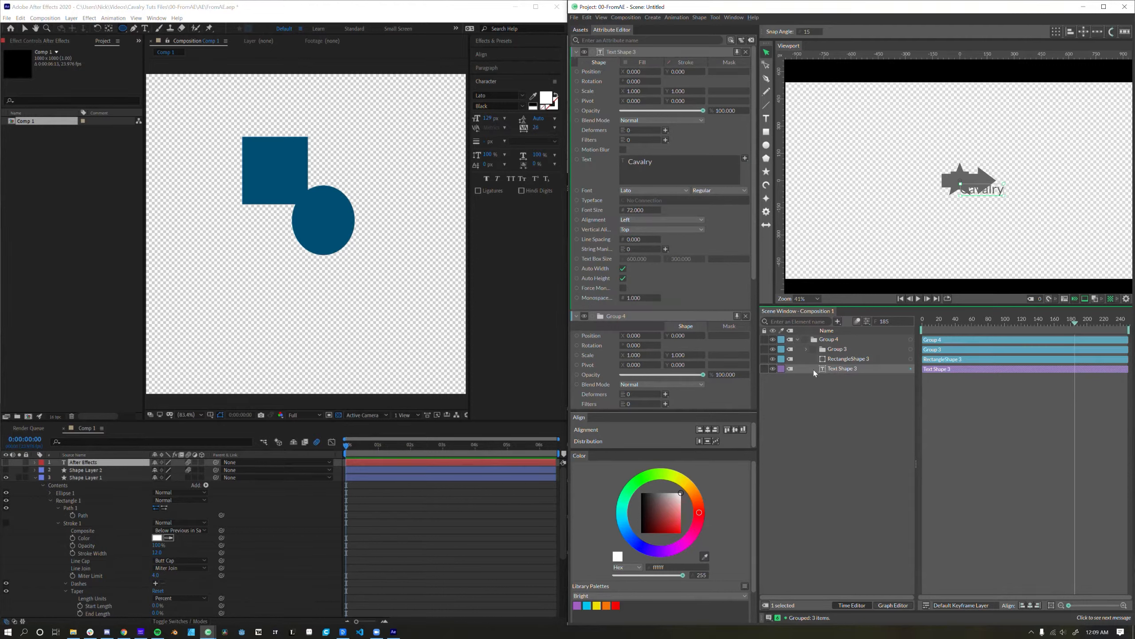
pyautogui.click(623, 149)
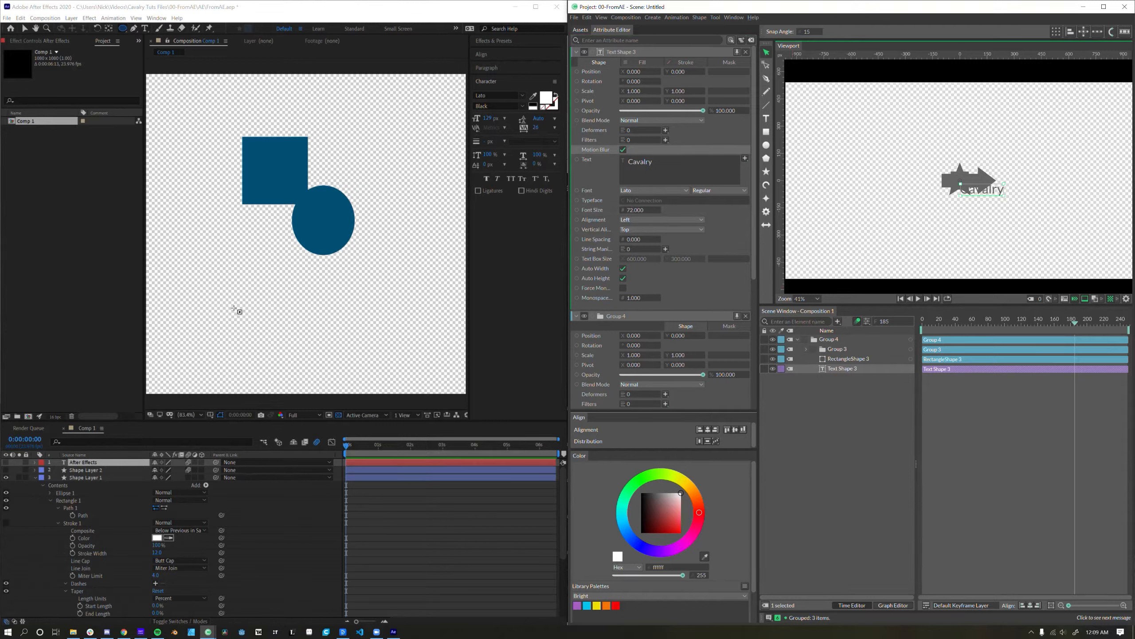
# - In After Effects, open the settings of Comp 1 and view the advanced motion blur options
pyautogui.click(246, 13)
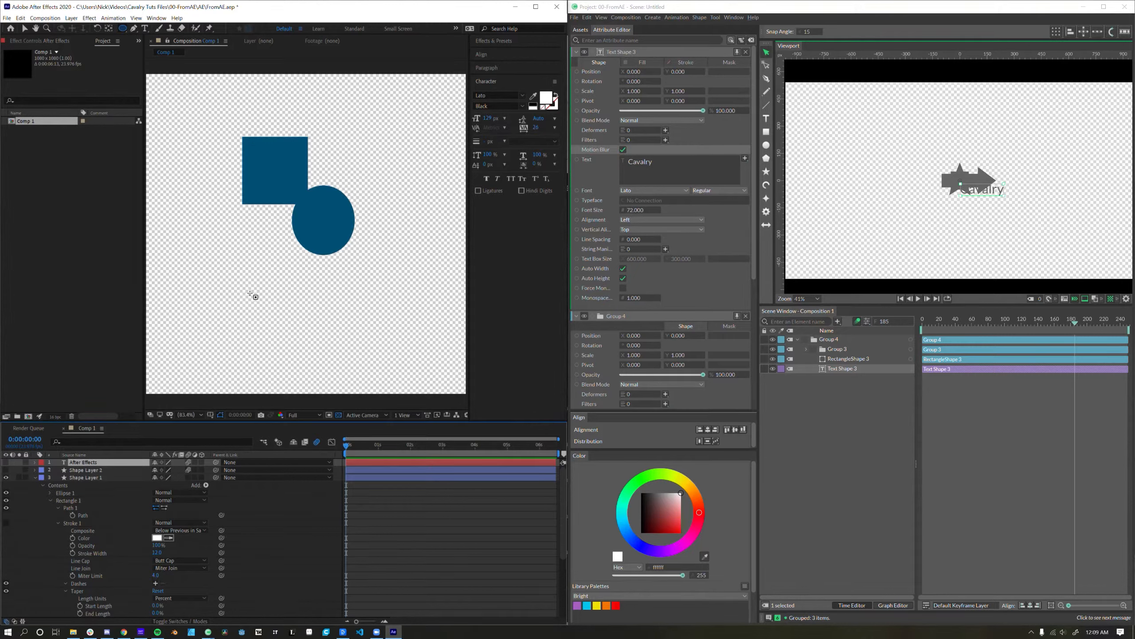
pyautogui.hotkey('ctrl', 'k')
pyautogui.moveTo(689, 265); pyautogui.dragTo(308, 186)
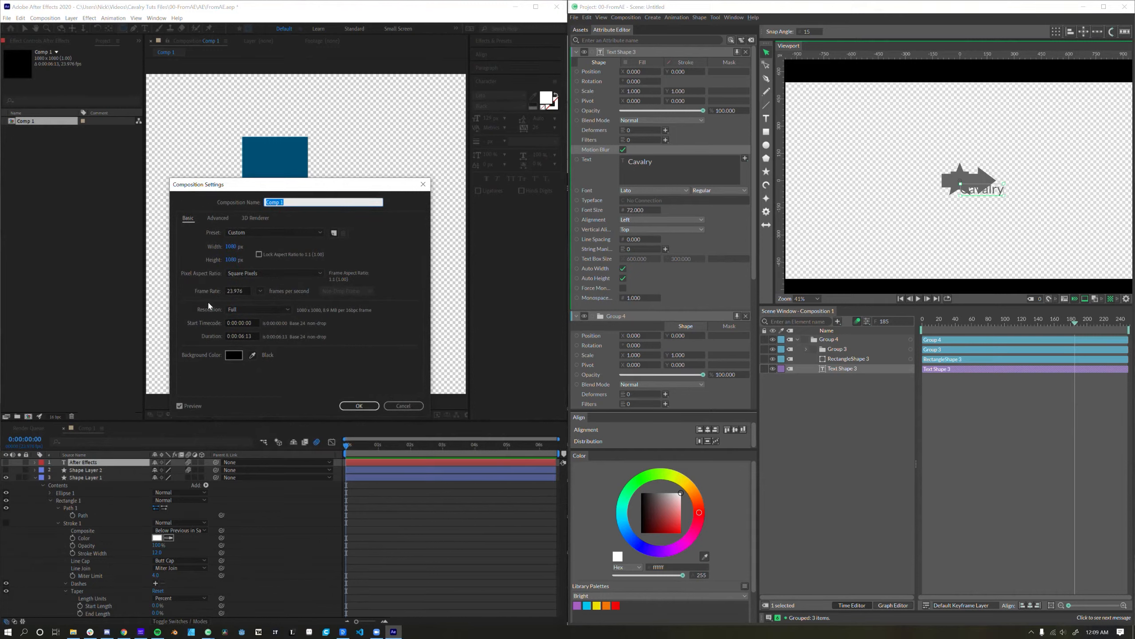
pyautogui.click(218, 219)
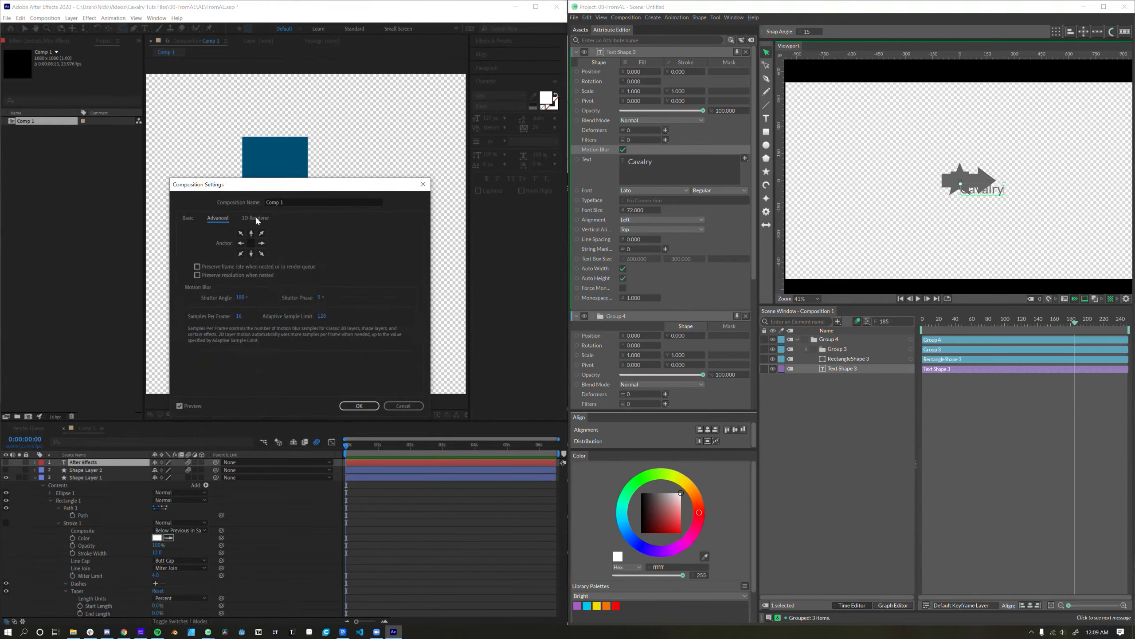
# - In Cavalry, open the composition settings to examine resolution, frame range, FPS, background and motion blur options
pyautogui.click(867, 322)
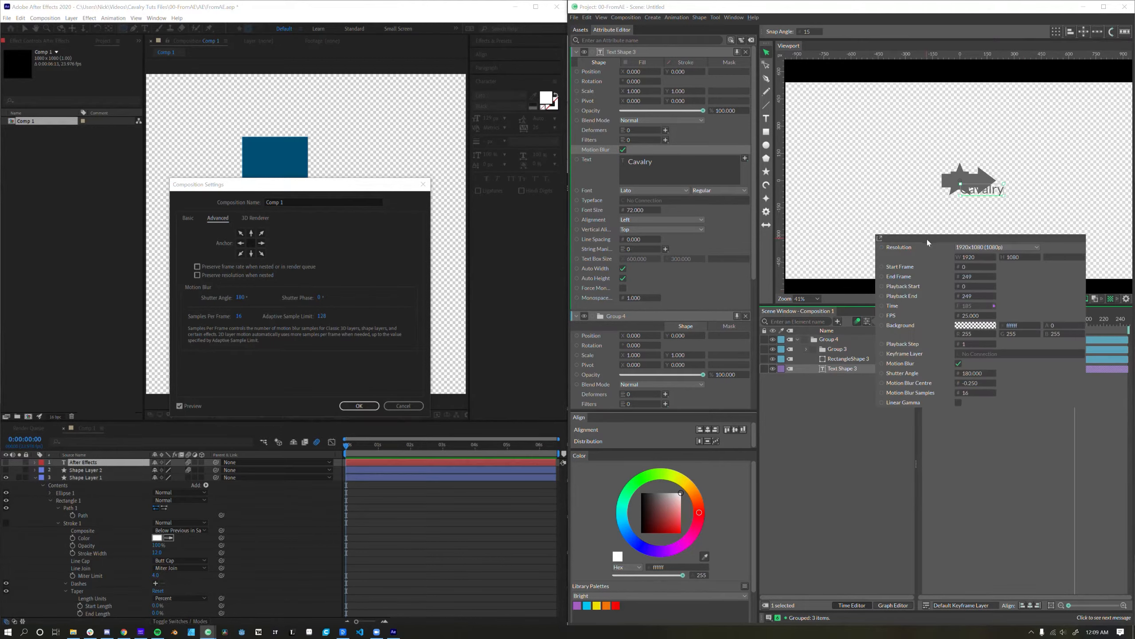
pyautogui.click(867, 474)
pyautogui.click(866, 322)
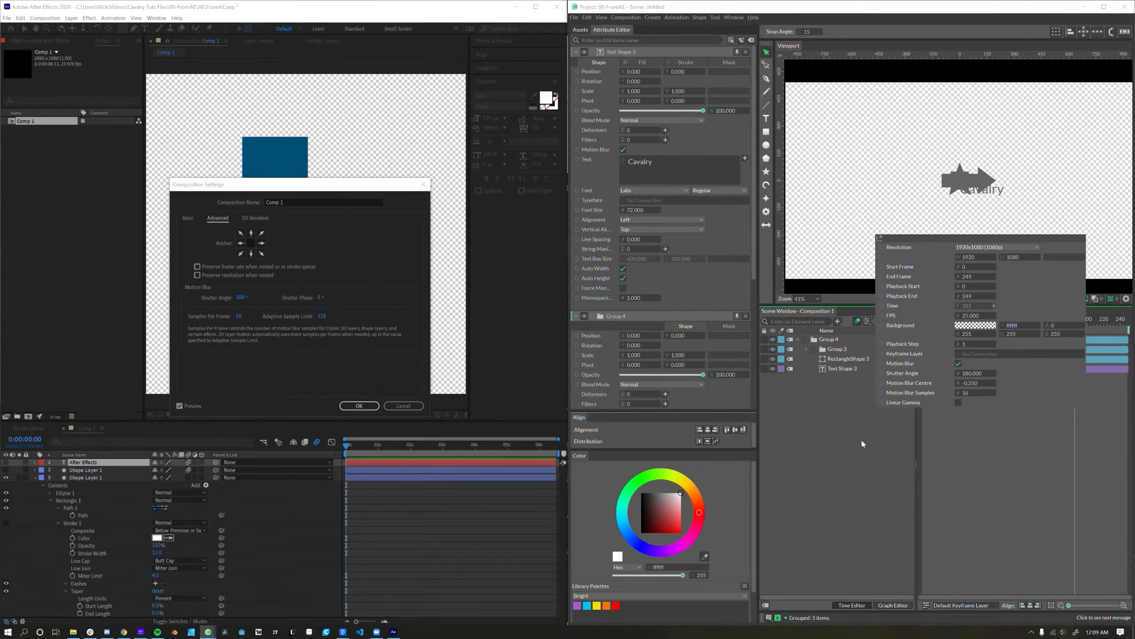
pyautogui.click(861, 438)
pyautogui.click(866, 321)
pyautogui.moveTo(924, 234); pyautogui.dragTo(846, 393)
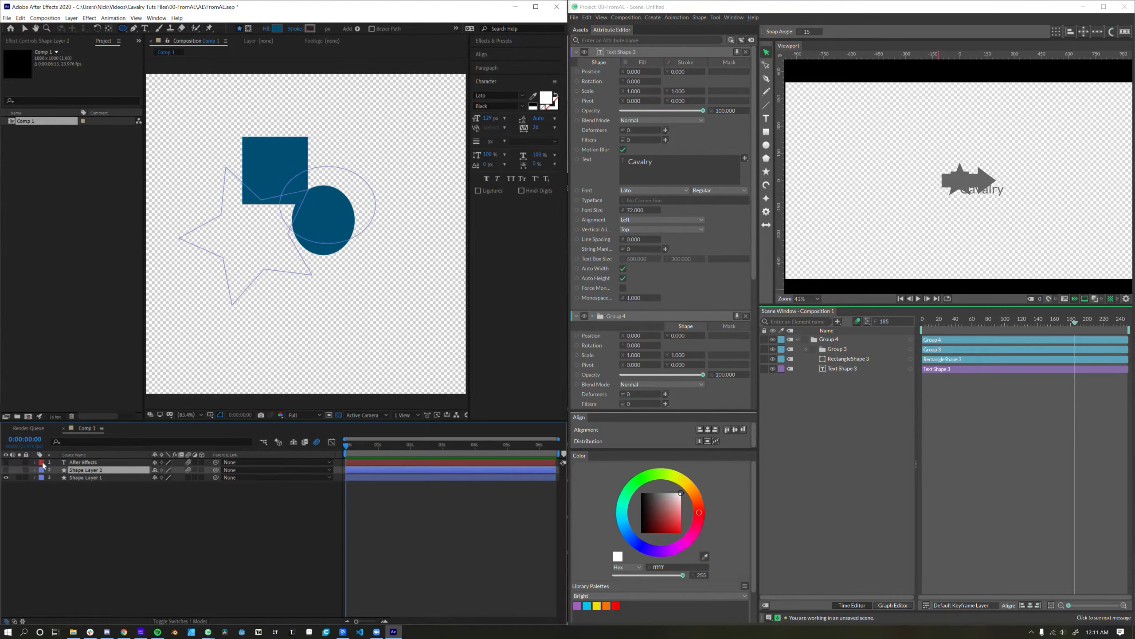
# - View the label colour options for the text layer in After Effects and for the rectangle in Cavalry
pyautogui.click(42, 462)
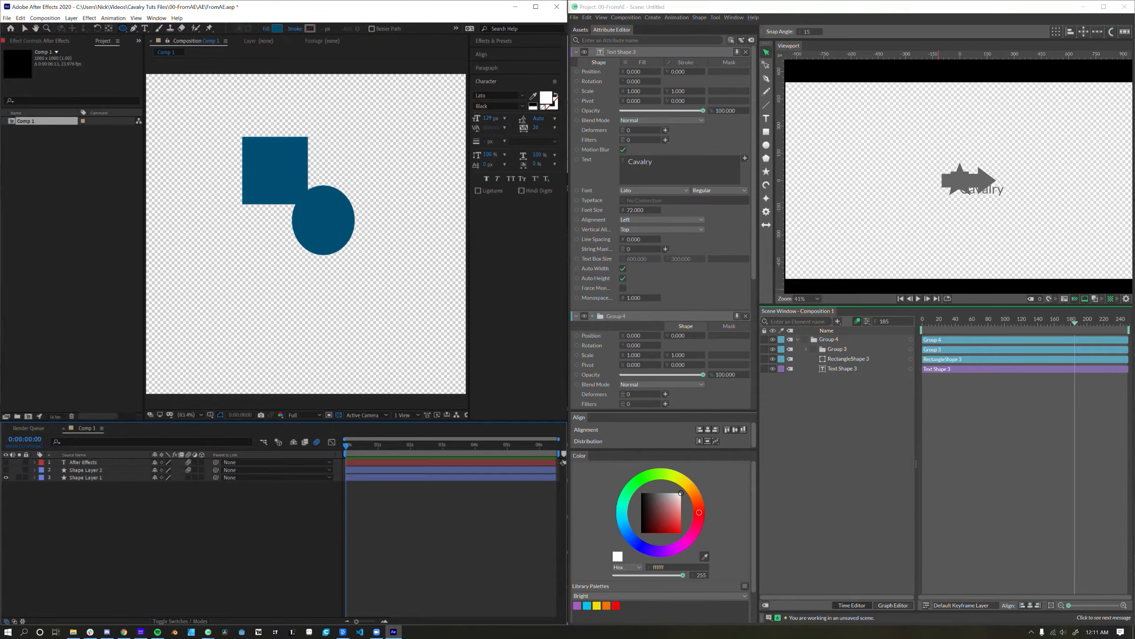
pyautogui.click(782, 359)
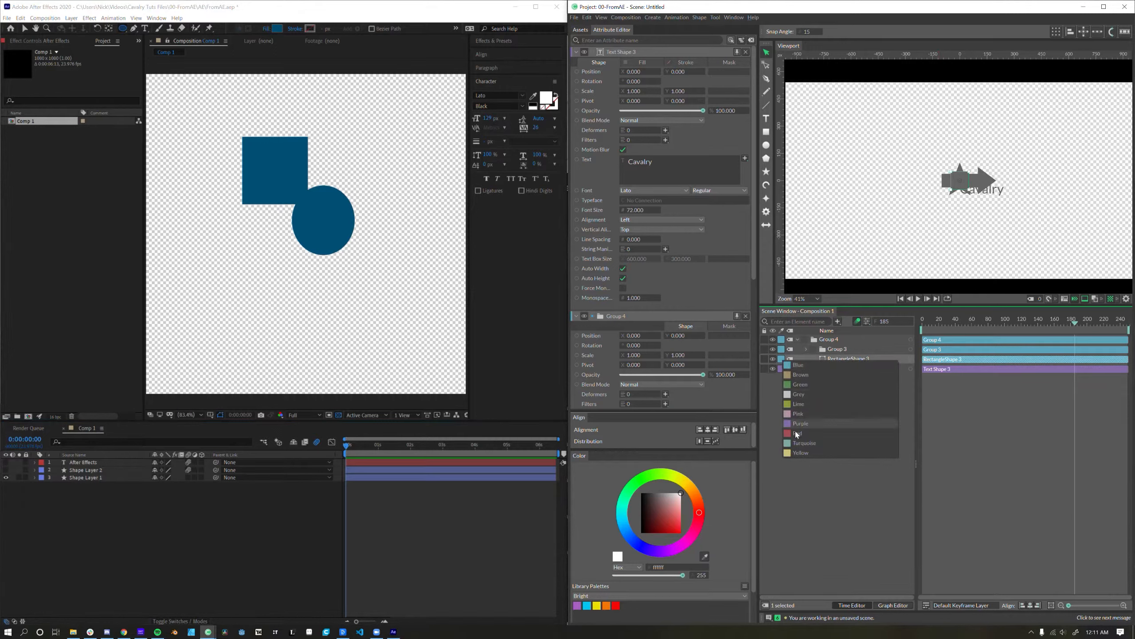
pyautogui.click(804, 474)
# - Show Cavalry's scene filters, create a tag named "custom" and assign it to the text shape instead of the rectangle
pyautogui.click(766, 605)
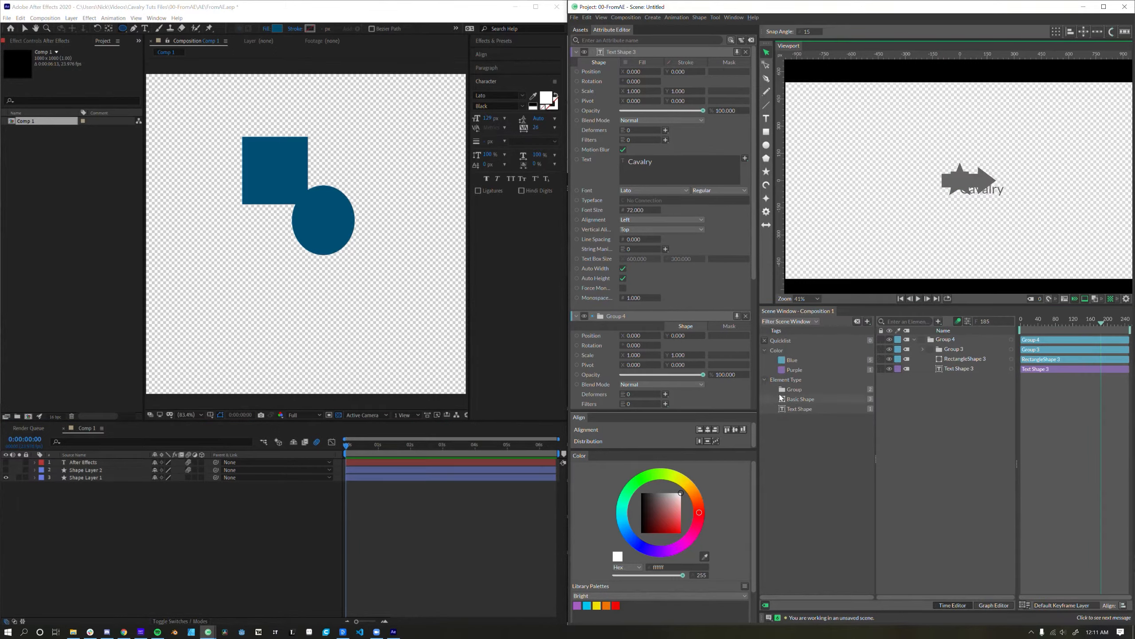
pyautogui.click(795, 398)
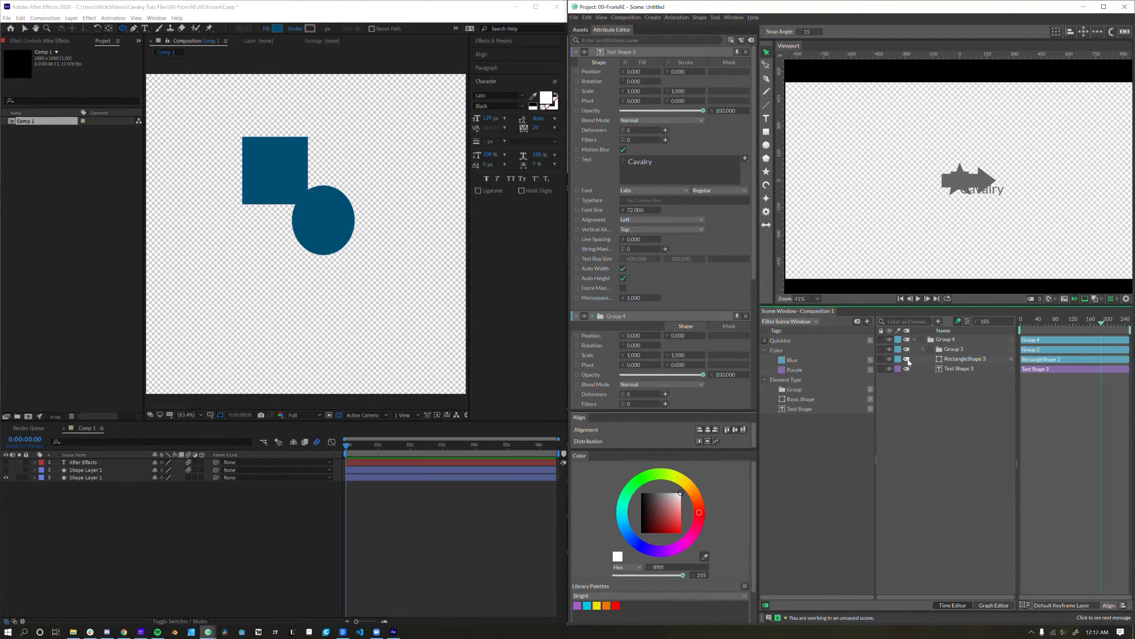
pyautogui.click(907, 360)
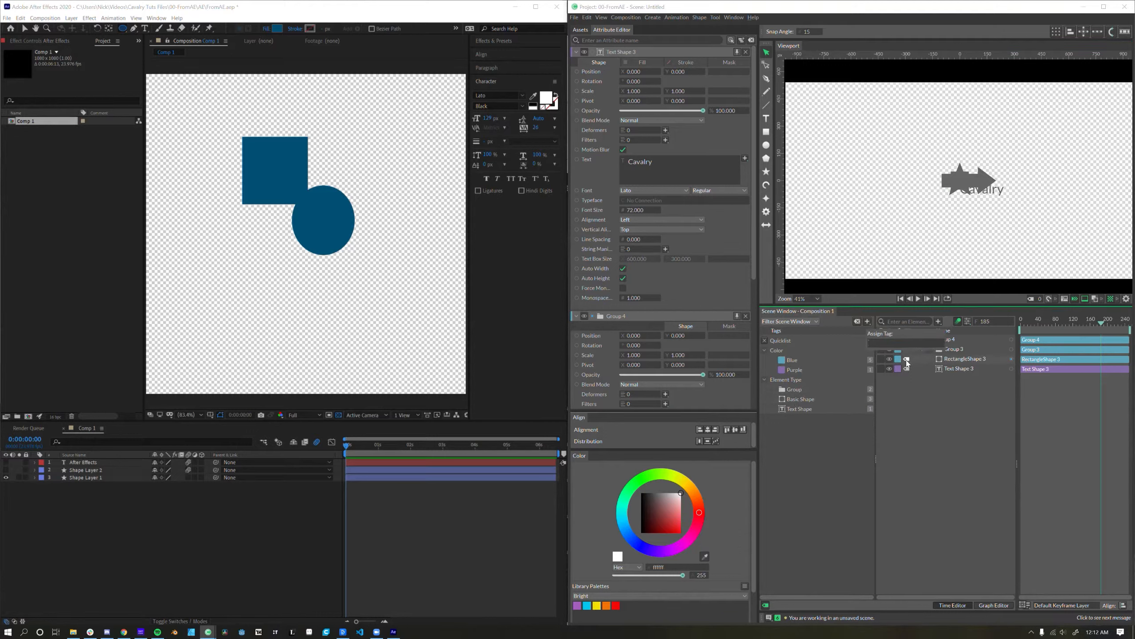
pyautogui.write('custom')
pyautogui.press('Return')
pyautogui.hotkey('ctrl', 'z')
pyautogui.moveTo(941, 370); pyautogui.dragTo(782, 419)
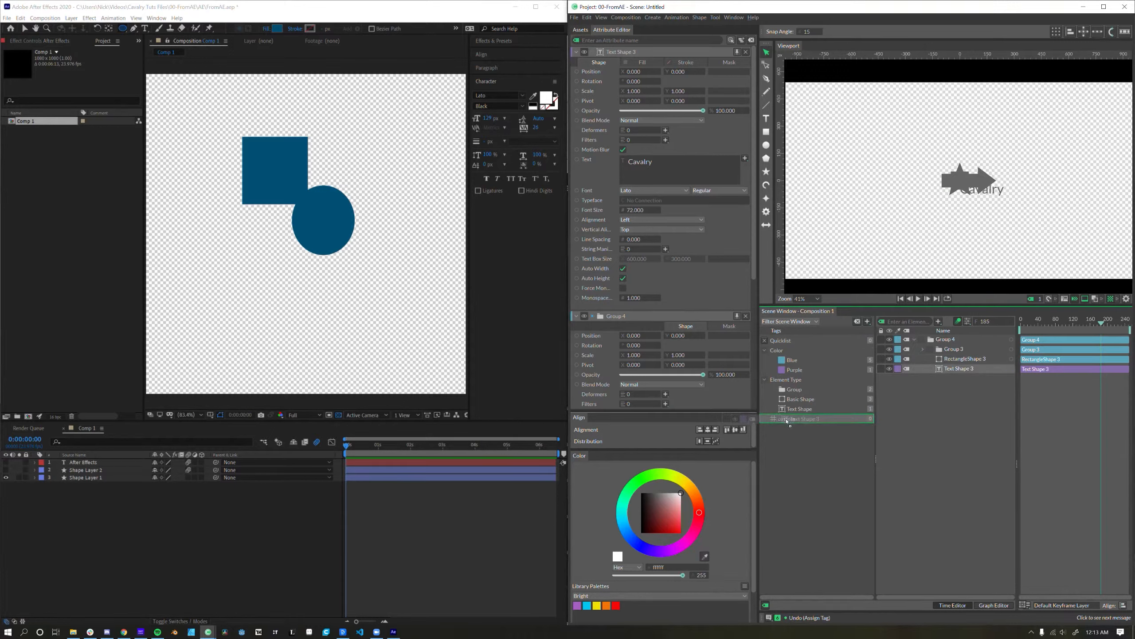
# - Filter the scene by the custom tag, the Purple and Blue colours, and the Group and Text Shape types
pyautogui.click(786, 418)
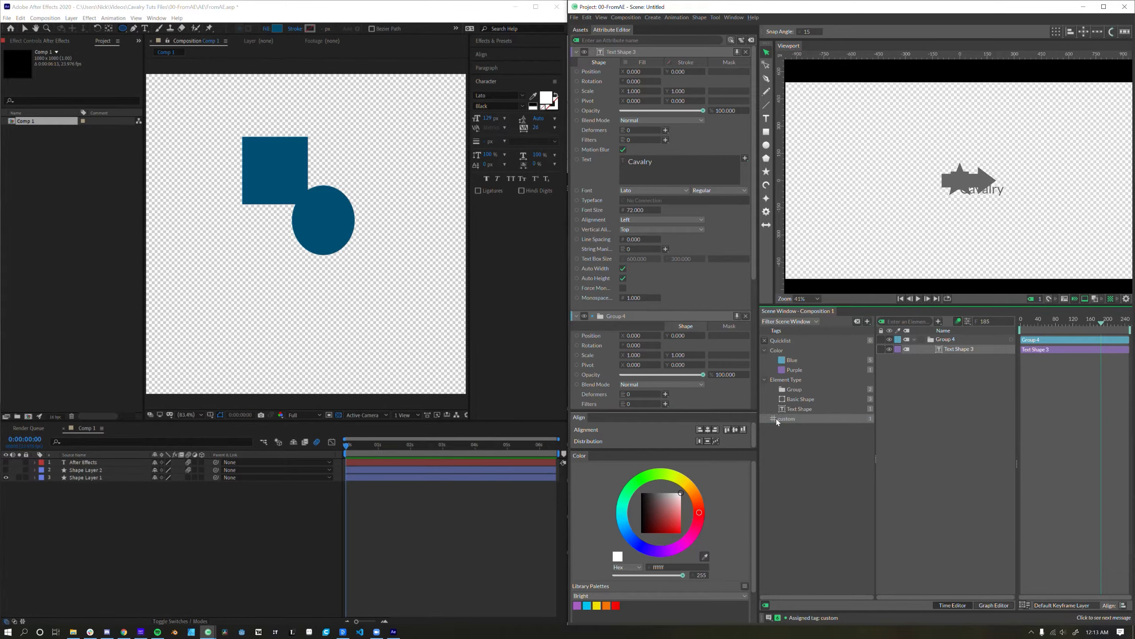
pyautogui.click(793, 368)
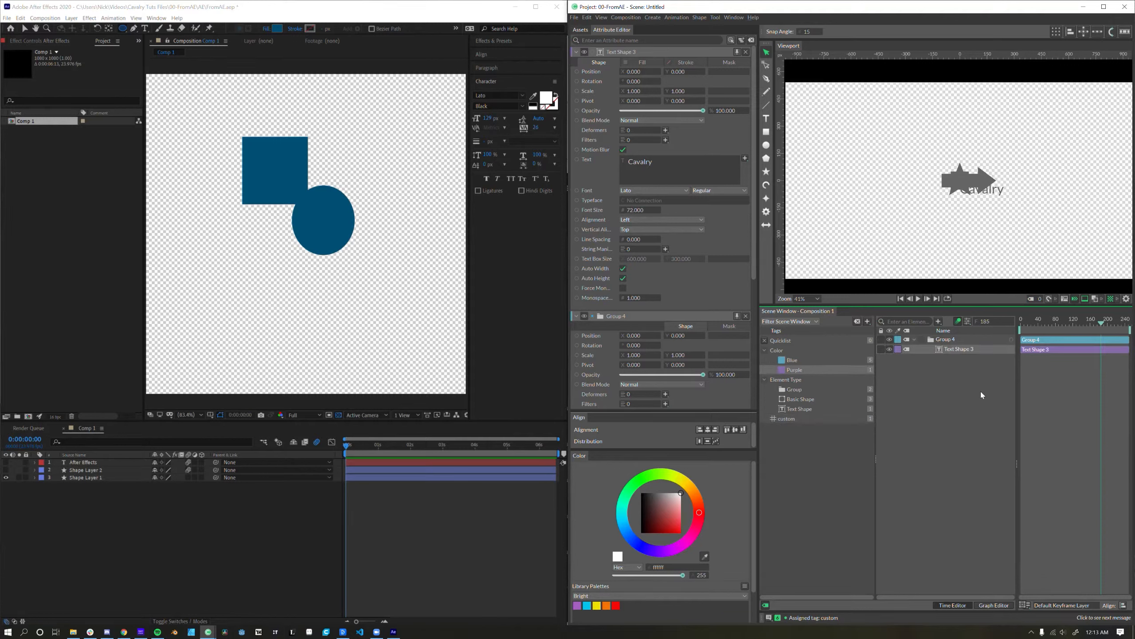
pyautogui.click(793, 360)
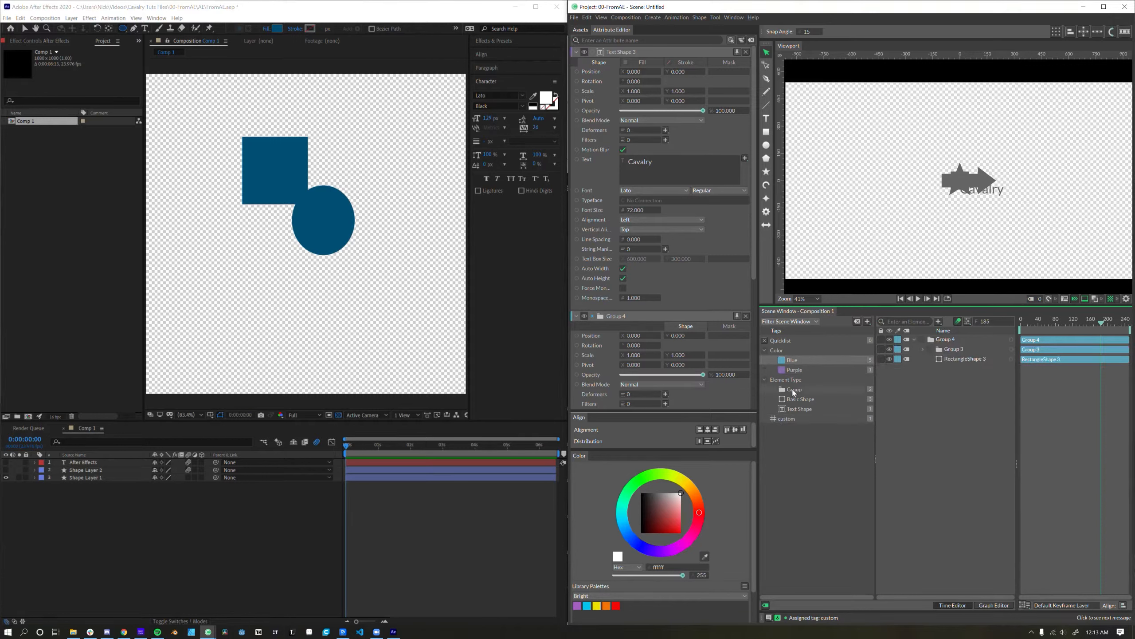
pyautogui.click(794, 390)
pyautogui.click(798, 408)
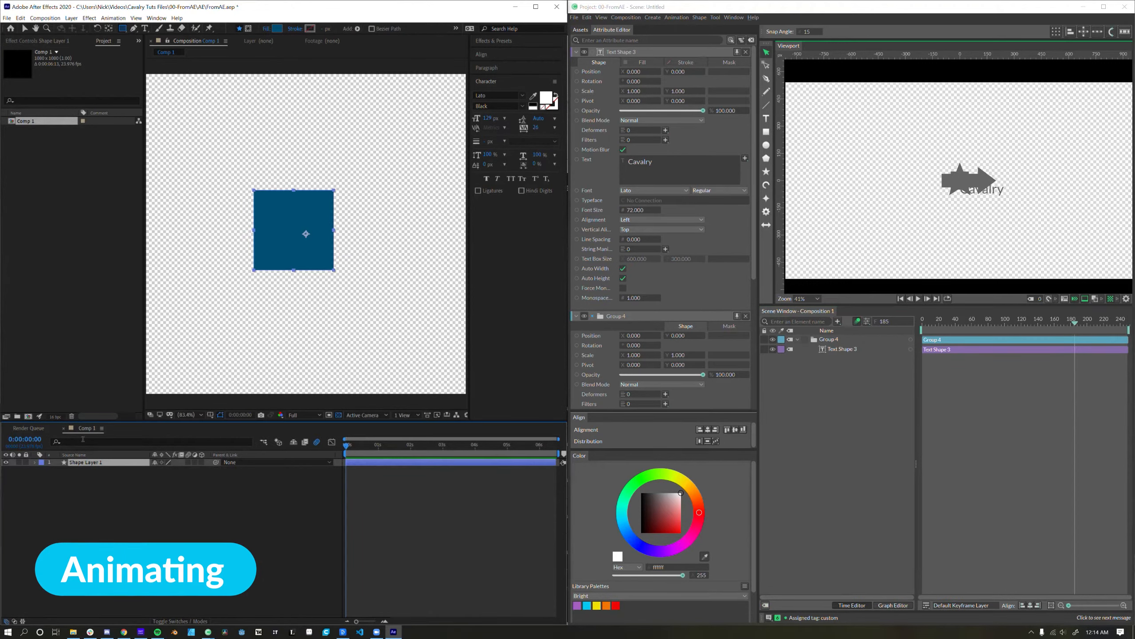
# - In After Effects, keyframe Shape Layer 1's Position at 0:00:00:00, move the square diagonally to the lower right at 0:00:01:21, and preview the motion
pyautogui.click(35, 463)
pyautogui.click(42, 477)
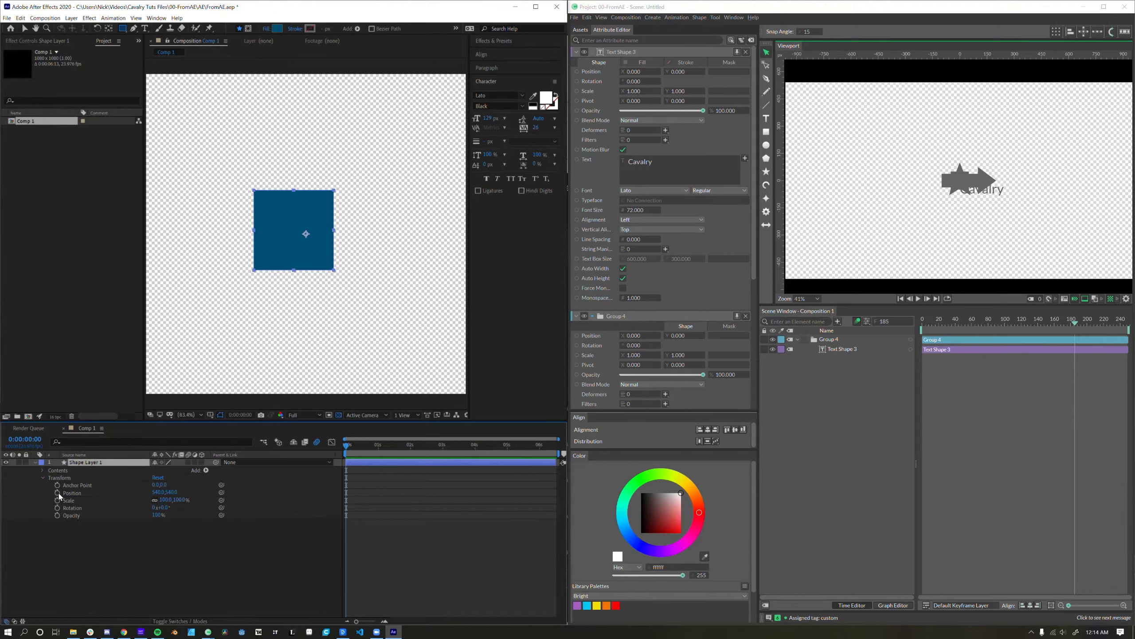
pyautogui.click(57, 492)
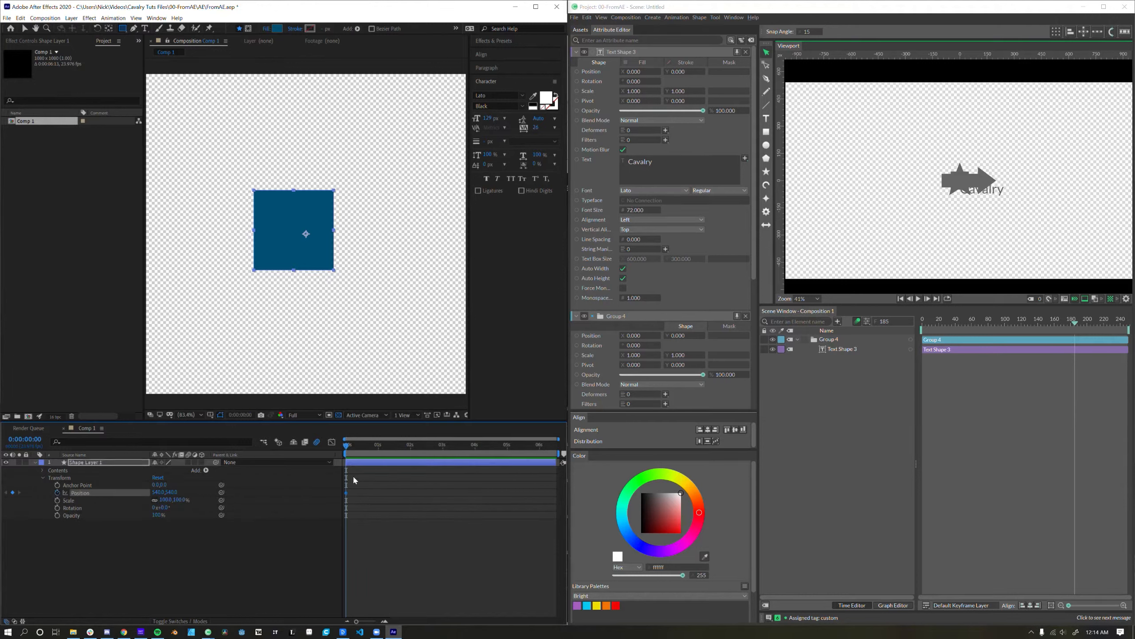
pyautogui.moveTo(351, 444); pyautogui.dragTo(406, 447)
pyautogui.press('v')
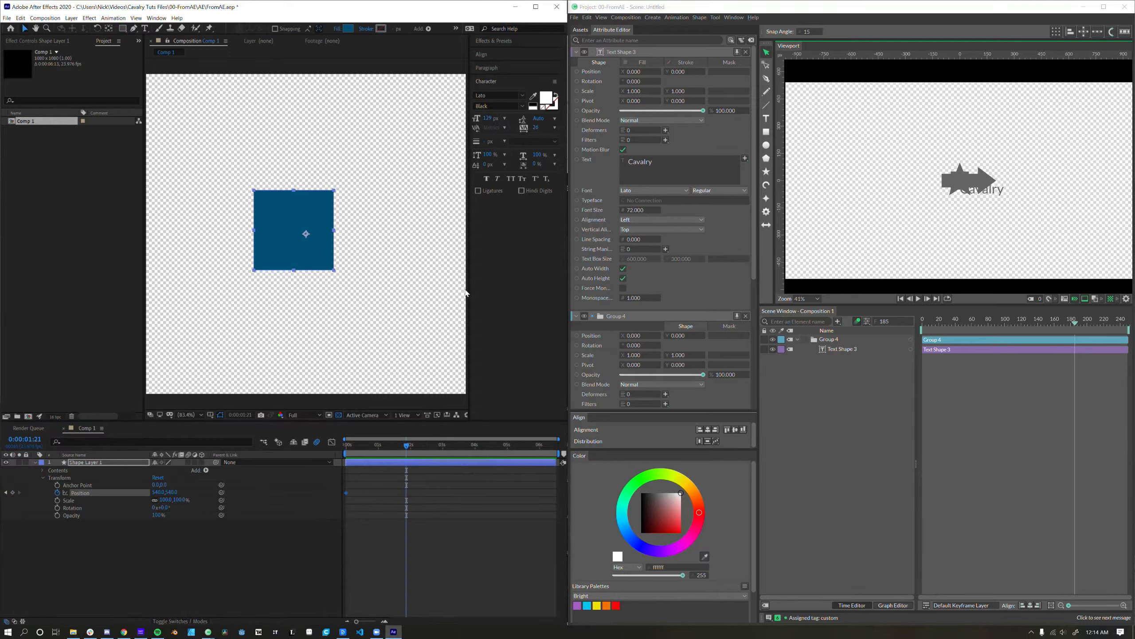
pyautogui.moveTo(286, 242); pyautogui.dragTo(400, 333)
pyautogui.press('Home')
pyautogui.press('space')
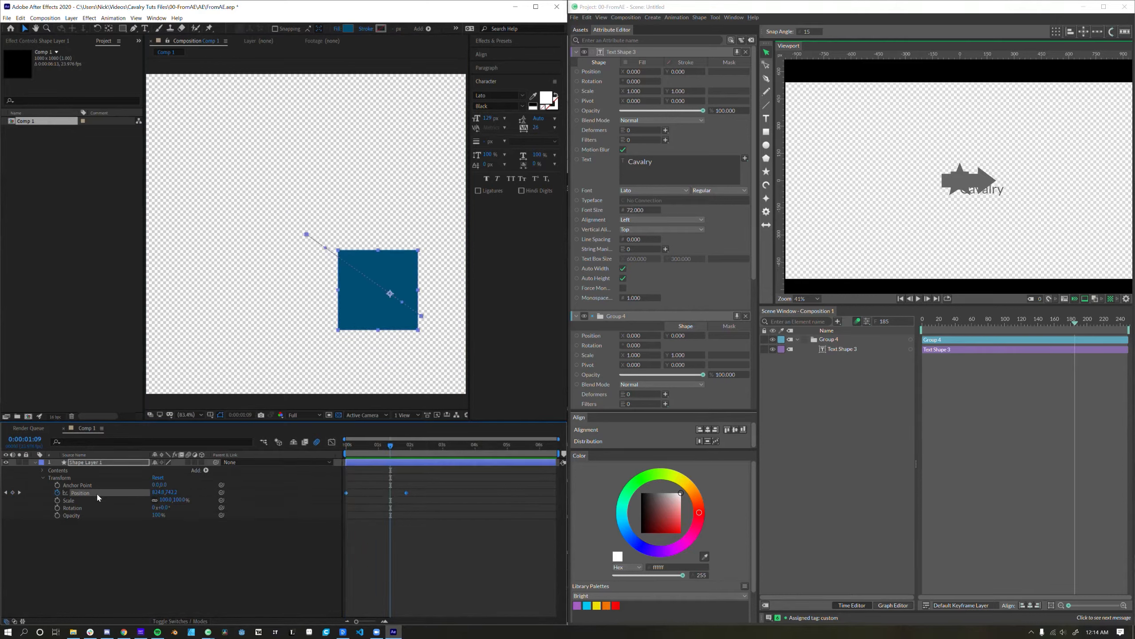
# - In Cavalry, delete the outer group with its contents and add a default rectangle at the composition's centre
pyautogui.click(837, 381)
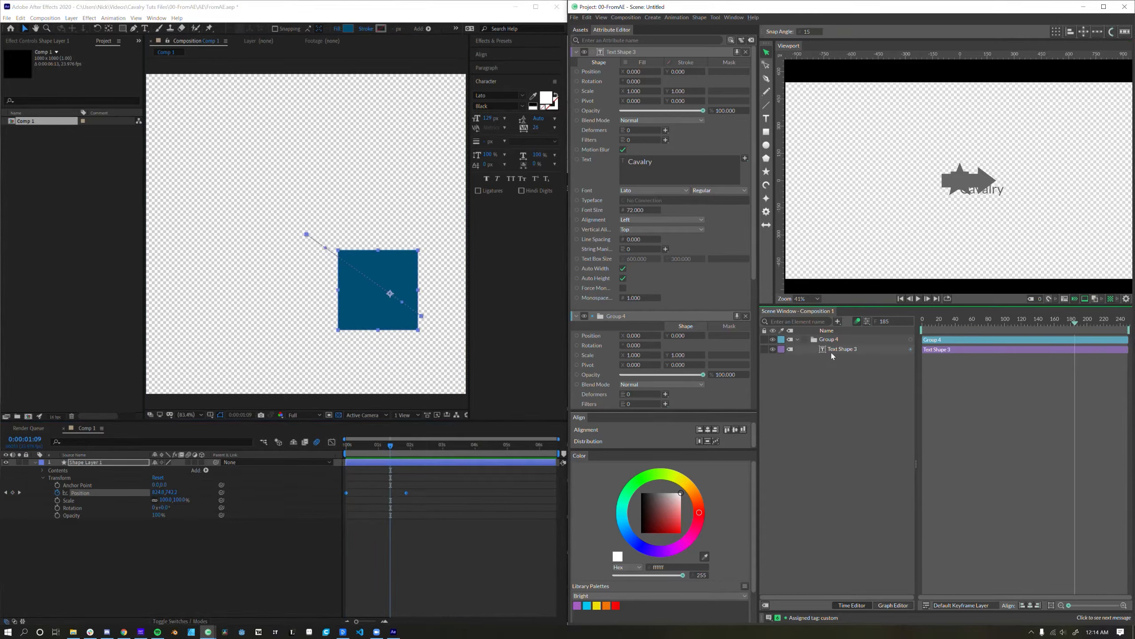
pyautogui.press('Delete')
pyautogui.click(766, 132)
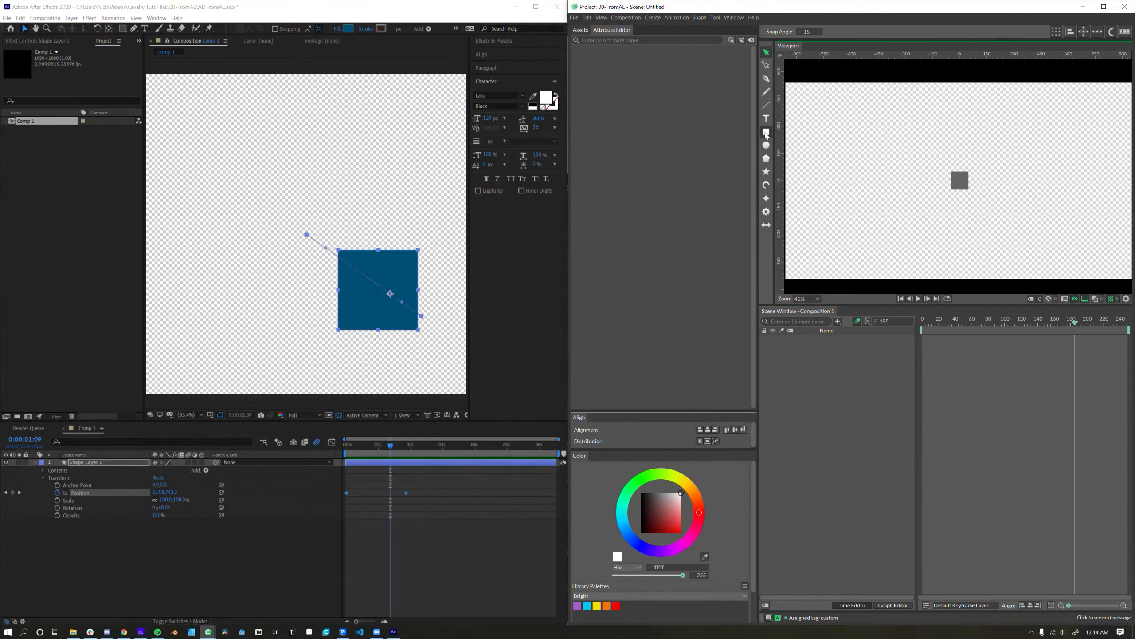
pyautogui.moveTo(758, 269); pyautogui.dragTo(776, 269)
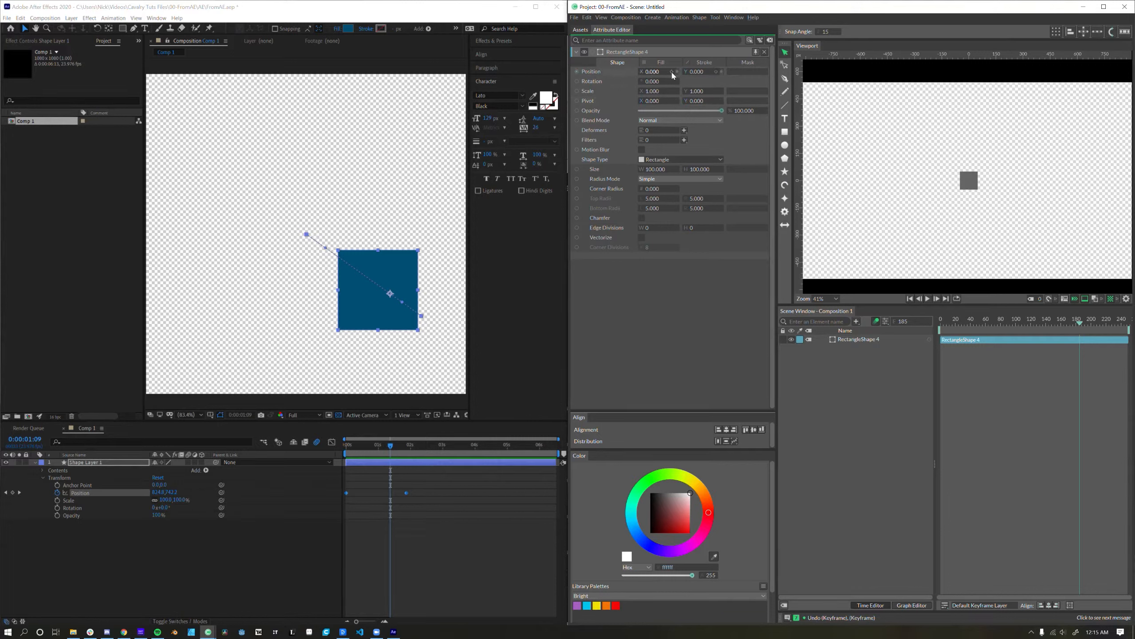
# - Keyframe the rectangle's Position X and Position Y together and move both keyframes to frame 0
pyautogui.click(672, 72)
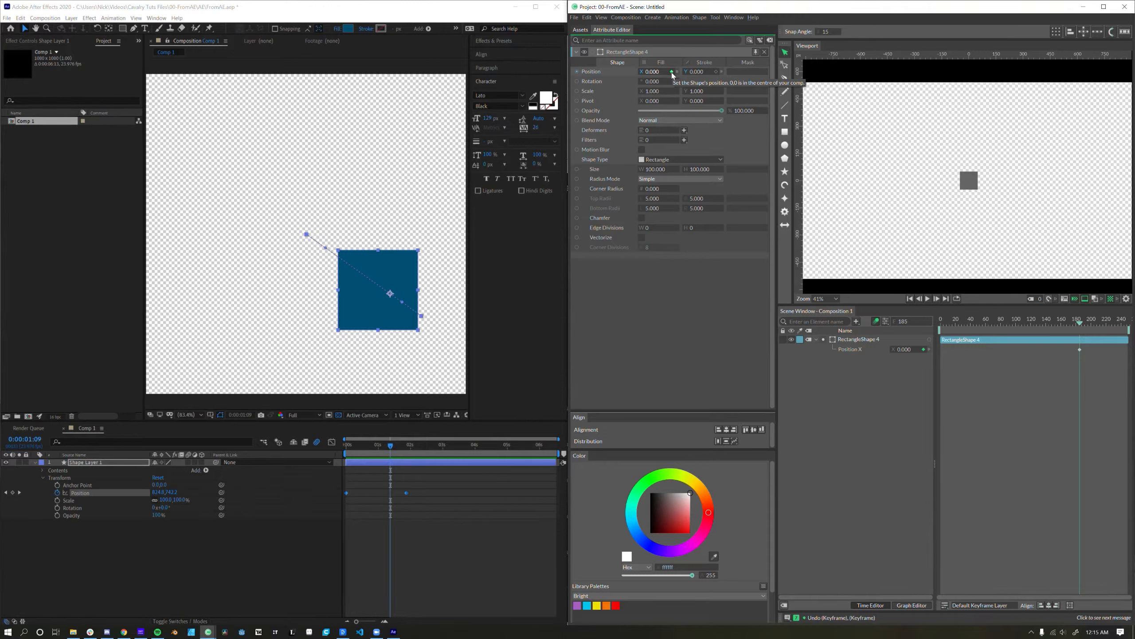
pyautogui.keyDown('shift'); pyautogui.click(672, 72); pyautogui.keyUp('shift')
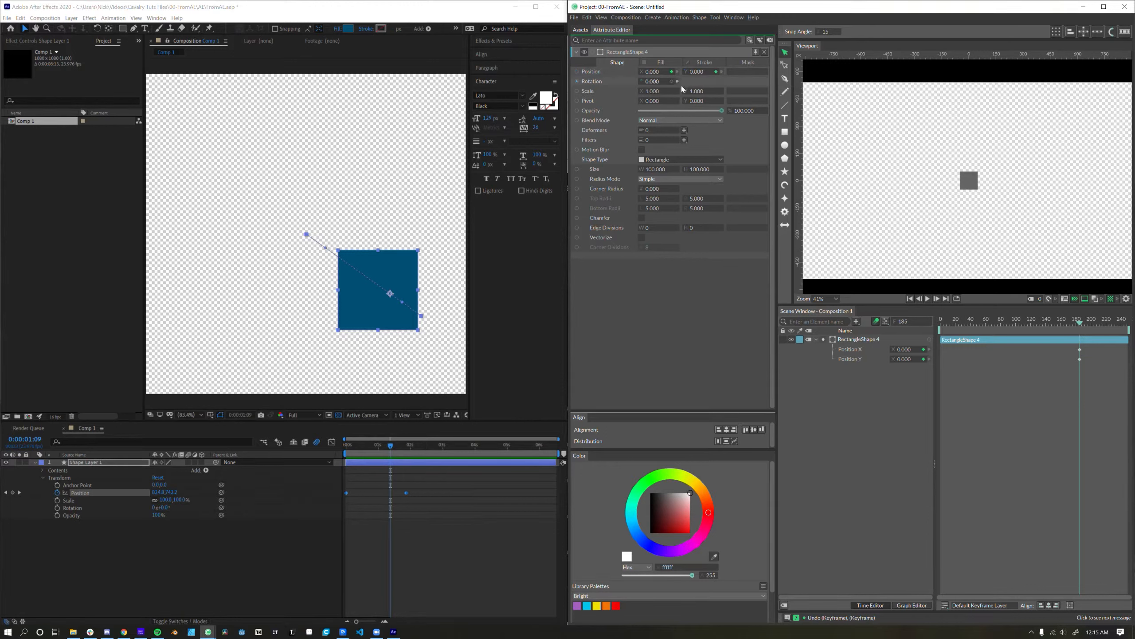
pyautogui.moveTo(1087, 345); pyautogui.dragTo(971, 324)
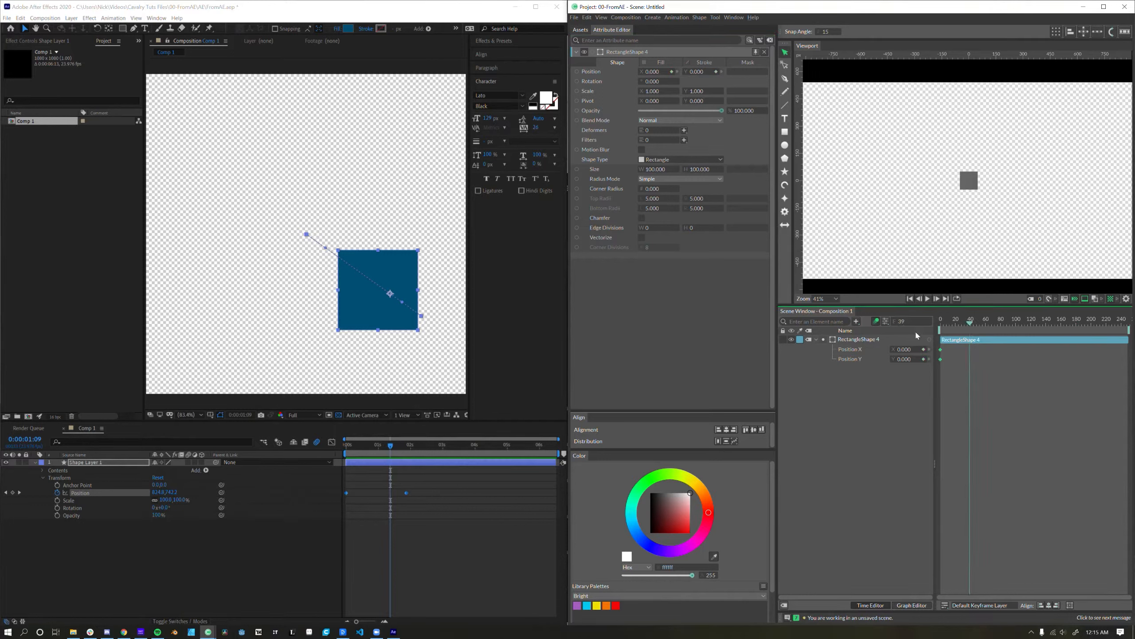
# - At frame 39, move the rectangle from the centre to the composition's lower left, and preview the motion from the start
pyautogui.click(968, 180)
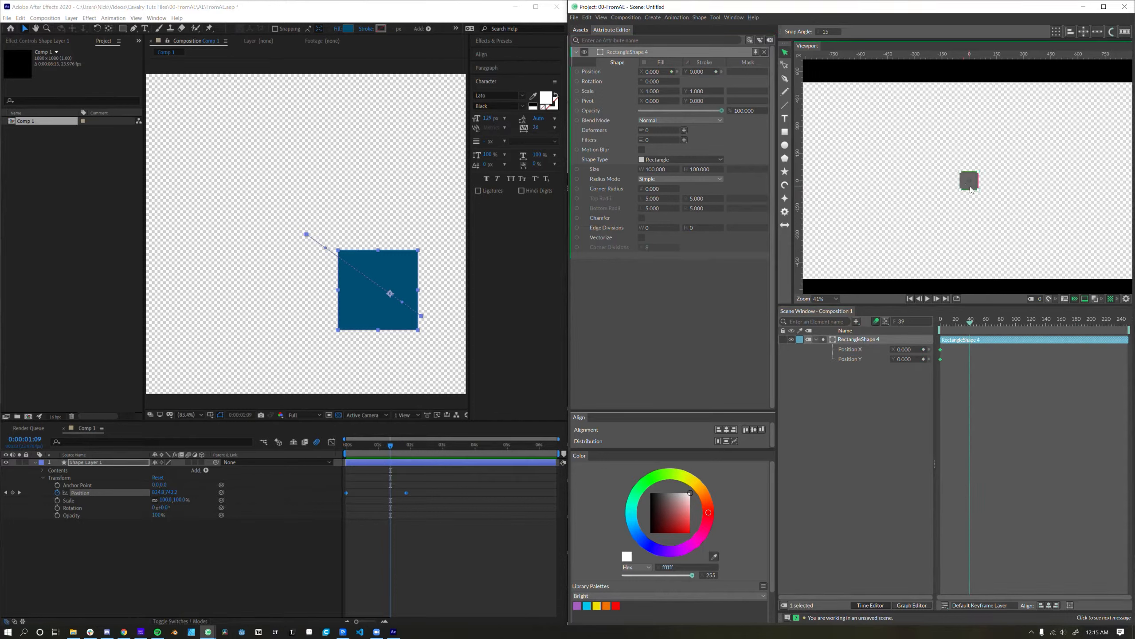
pyautogui.moveTo(971, 190); pyautogui.dragTo(869, 251)
pyautogui.moveTo(960, 321); pyautogui.dragTo(931, 321)
pyautogui.click(927, 299)
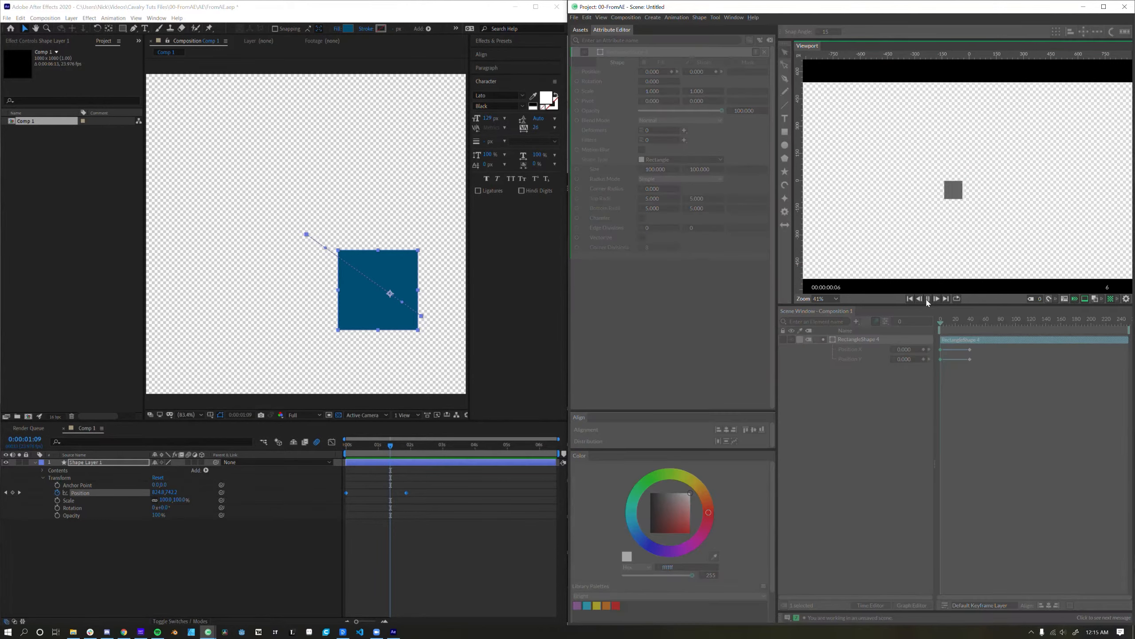
pyautogui.click(928, 299)
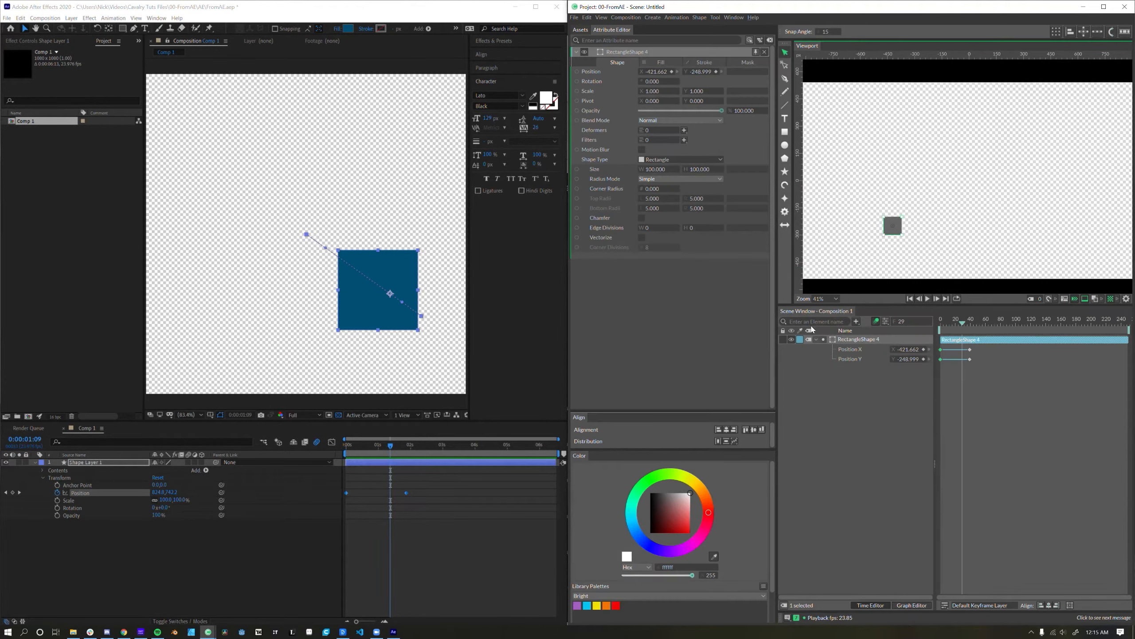
# - Try shifting the Position X keyframes separately from Position Y, undo the nudge, and open the last Position X keyframe's value
pyautogui.click(844, 348)
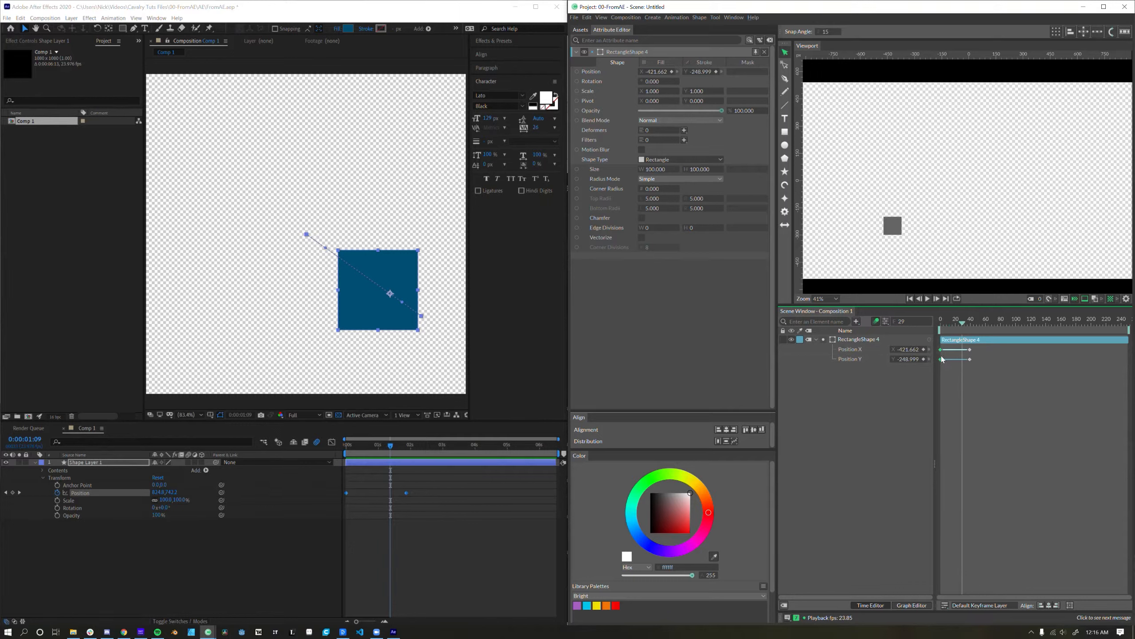
pyautogui.moveTo(957, 351)
pyautogui.mouseDown()
pyautogui.moveTo(975, 353)
pyautogui.moveTo(957, 353)
pyautogui.moveTo(972, 355)
pyautogui.moveTo(968, 364)
pyautogui.mouseUp()
pyautogui.hotkey('ctrl', 'z')
pyautogui.click(970, 350)
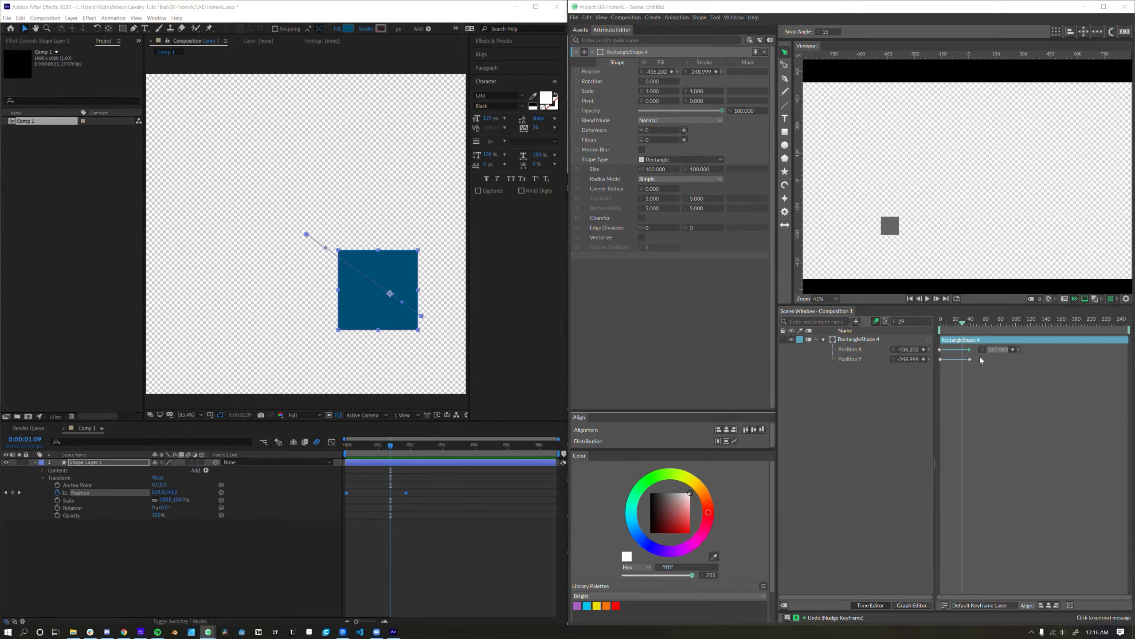
# - Collapse the rectangle's animated attributes in the scene list and expand them again
pyautogui.click(817, 340)
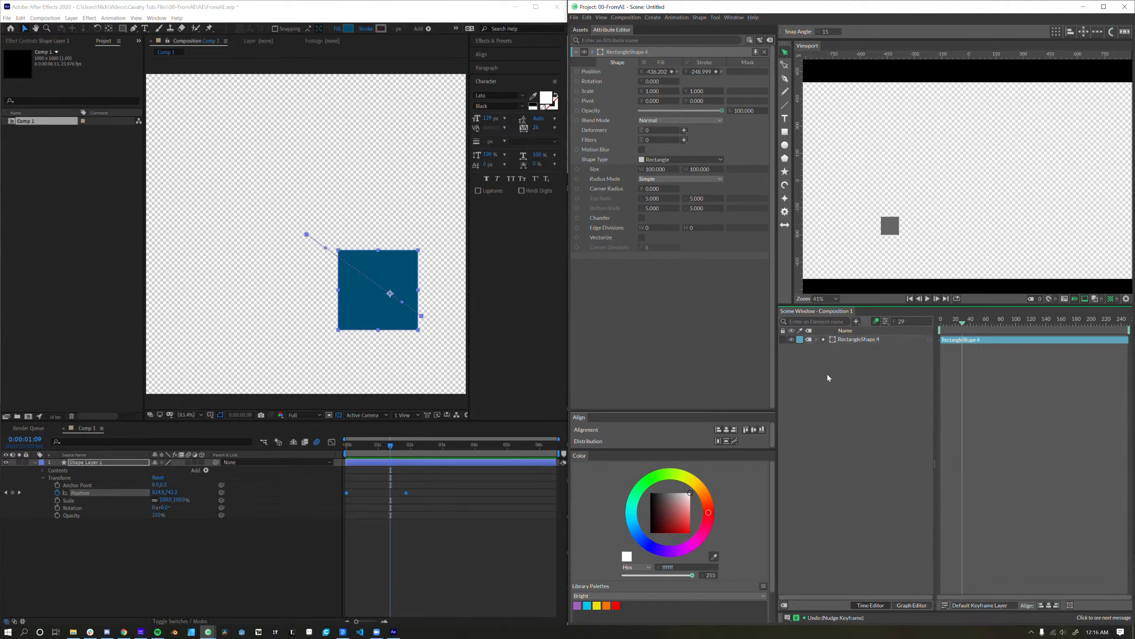
pyautogui.click(827, 341)
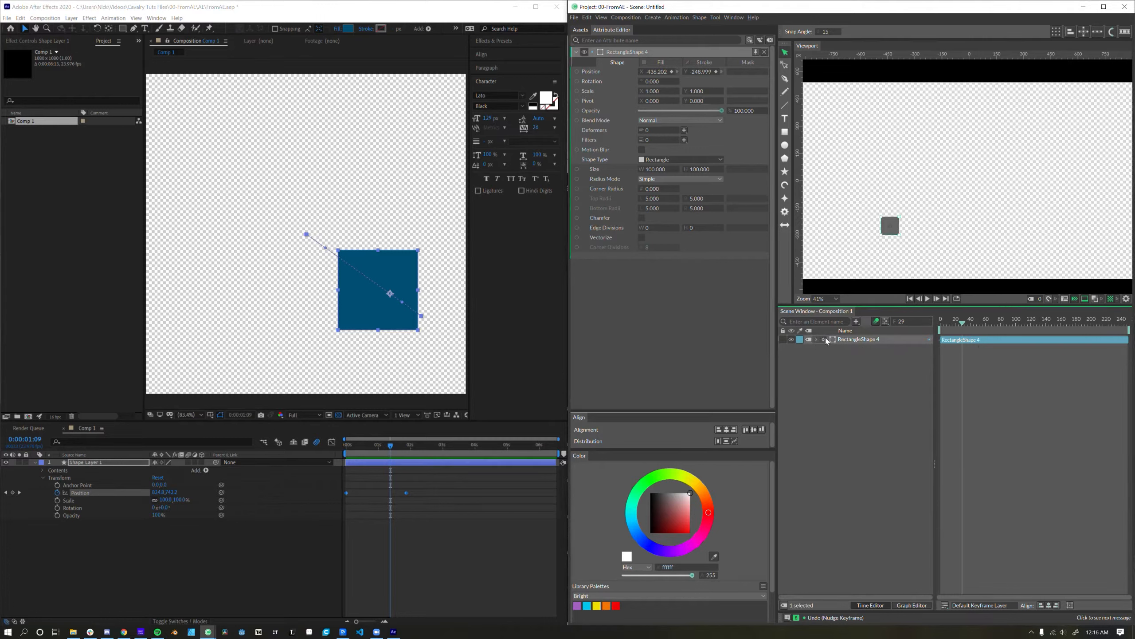
pyautogui.click(825, 340)
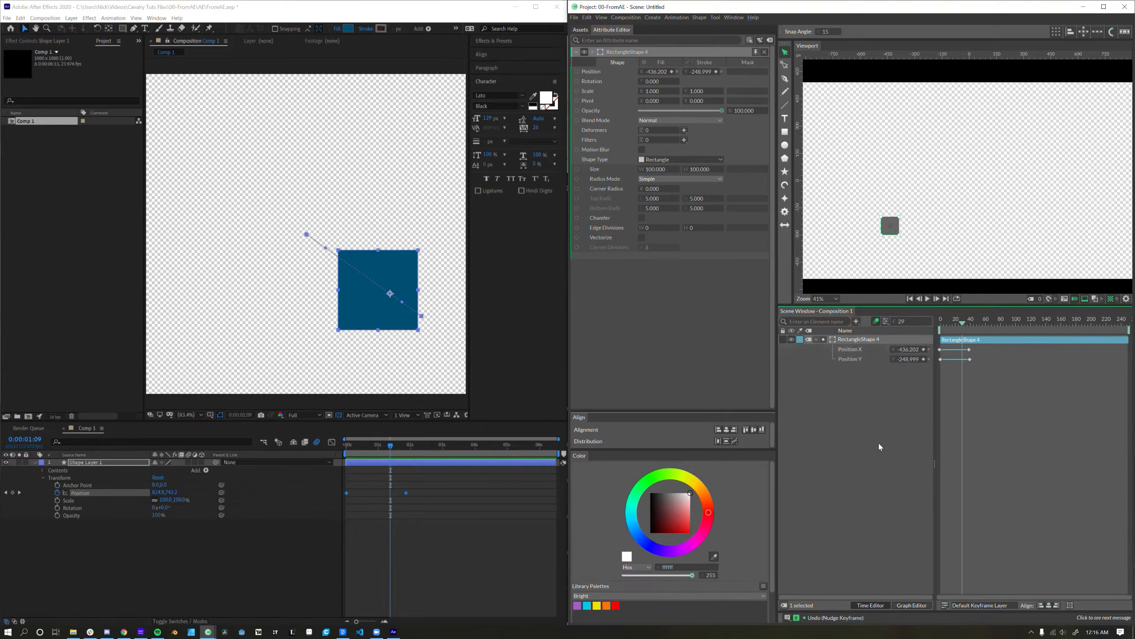
# - In After Effects, open the Graph Editor for Shape Layer 1's Position and ease the motion into its last keyframe
pyautogui.click(307, 476)
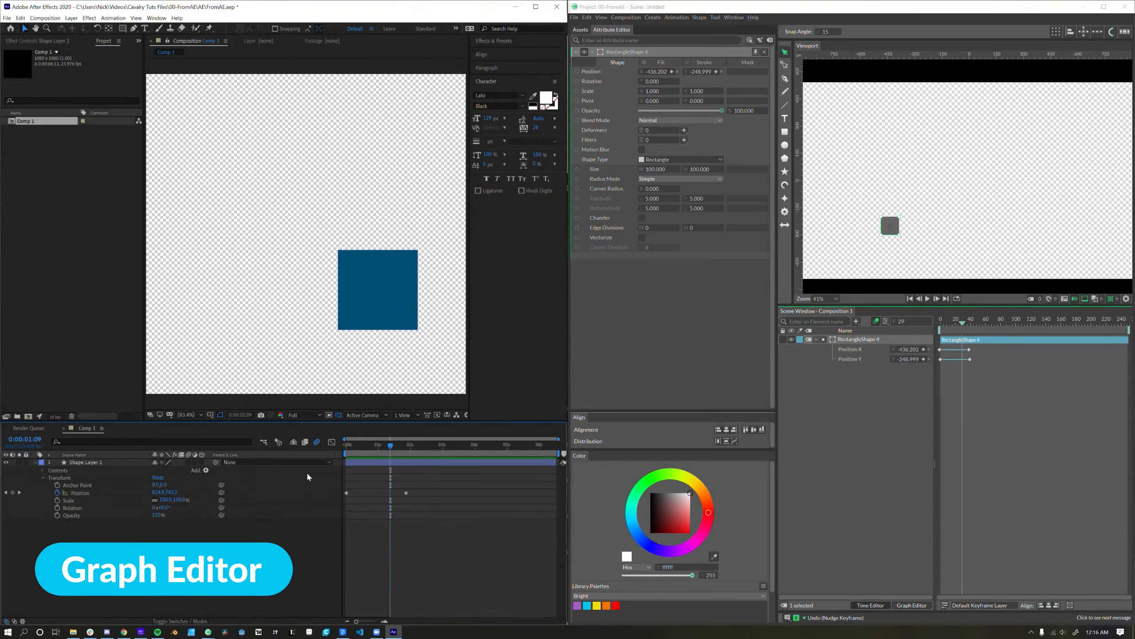
pyautogui.click(332, 443)
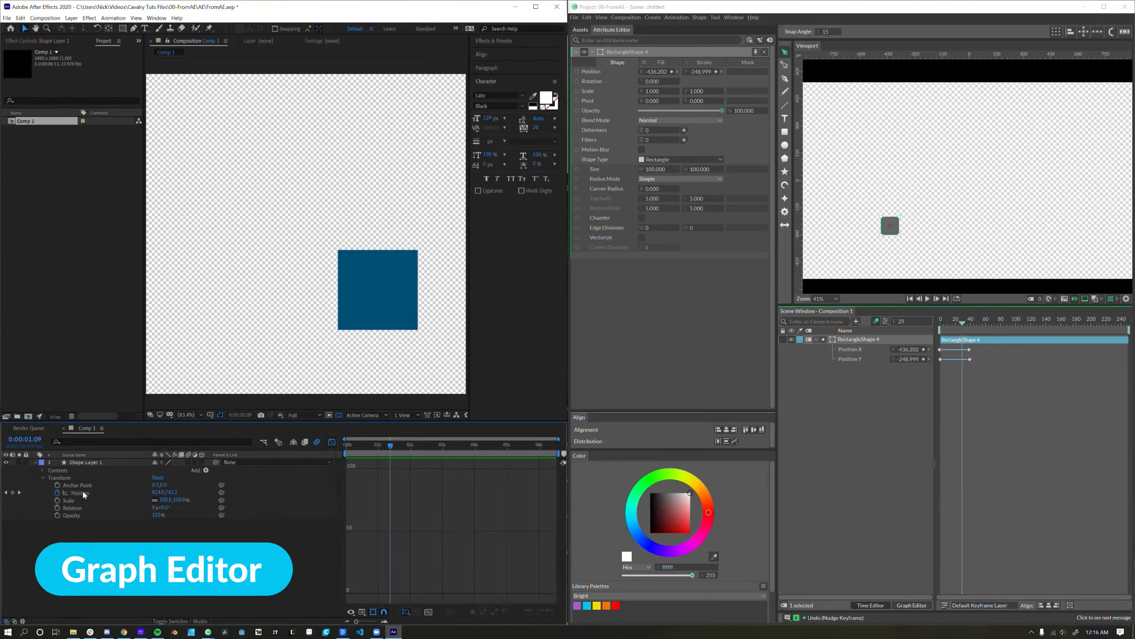
pyautogui.click(81, 492)
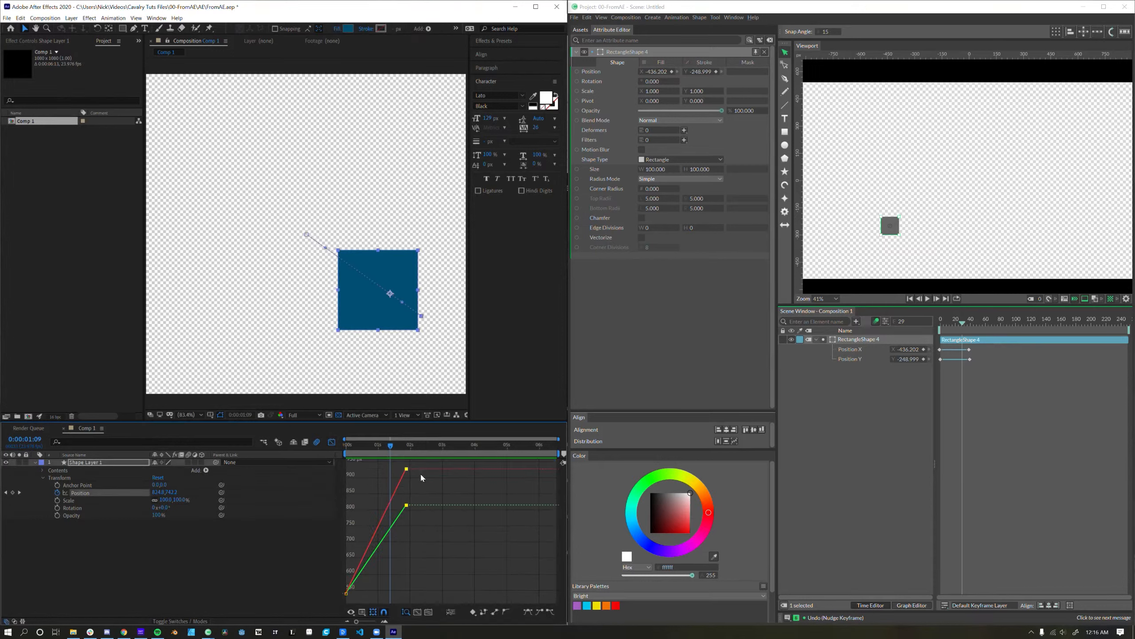
pyautogui.click(528, 611)
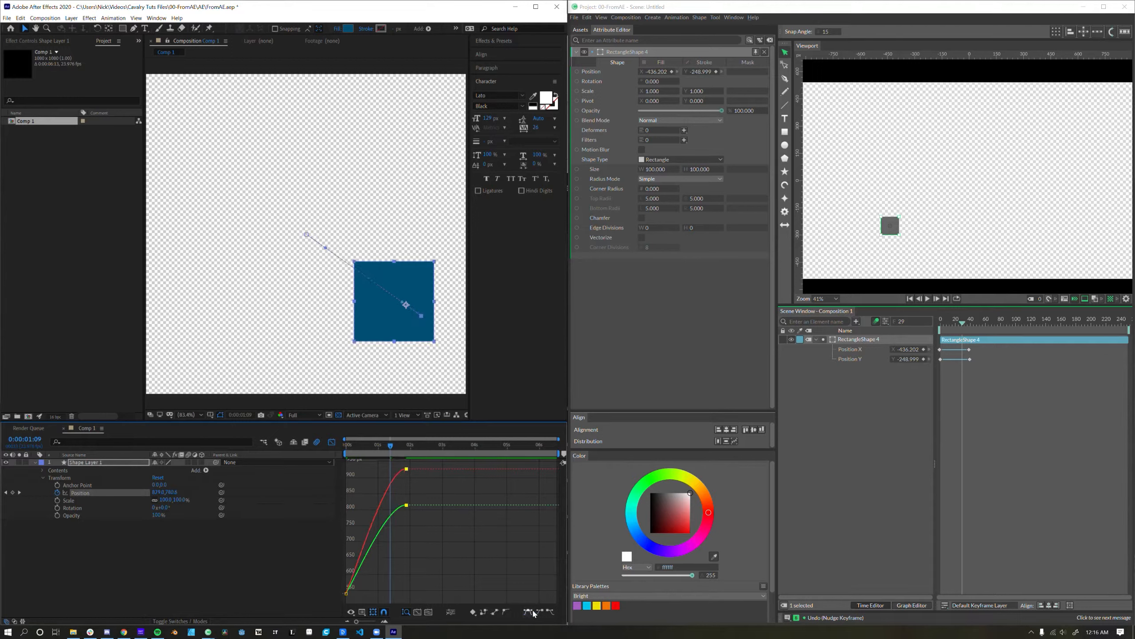
# - Switch to the speed graph, extend the last Position keyframe's influence towards the start, and preview the animation from frame 0
pyautogui.rightClick(469, 564)
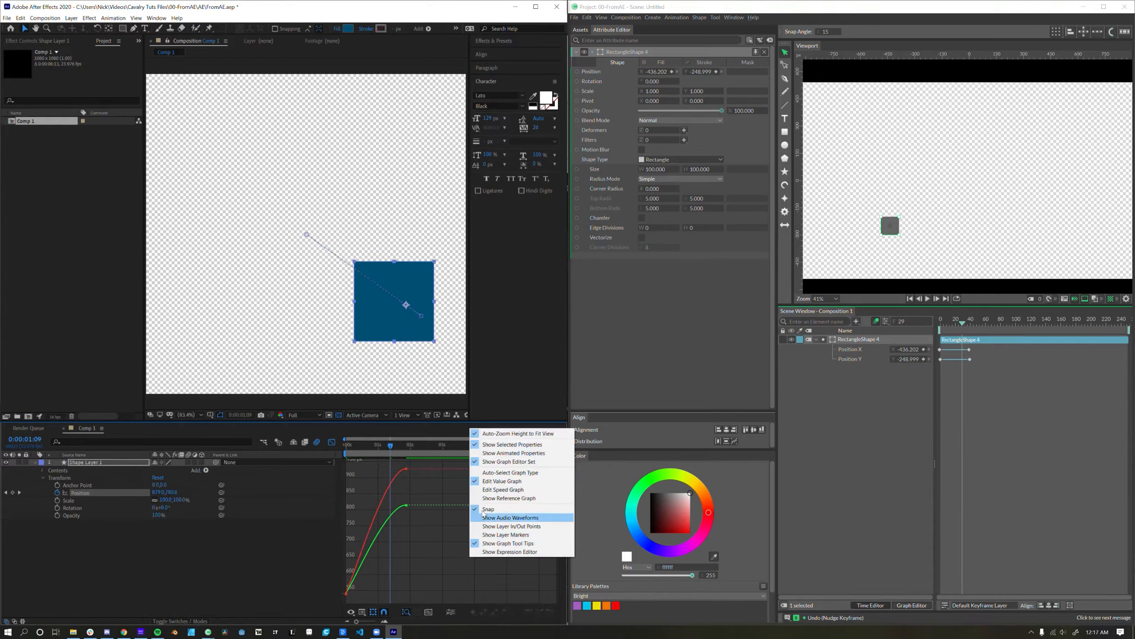
pyautogui.click(488, 489)
pyautogui.moveTo(396, 593); pyautogui.dragTo(367, 591)
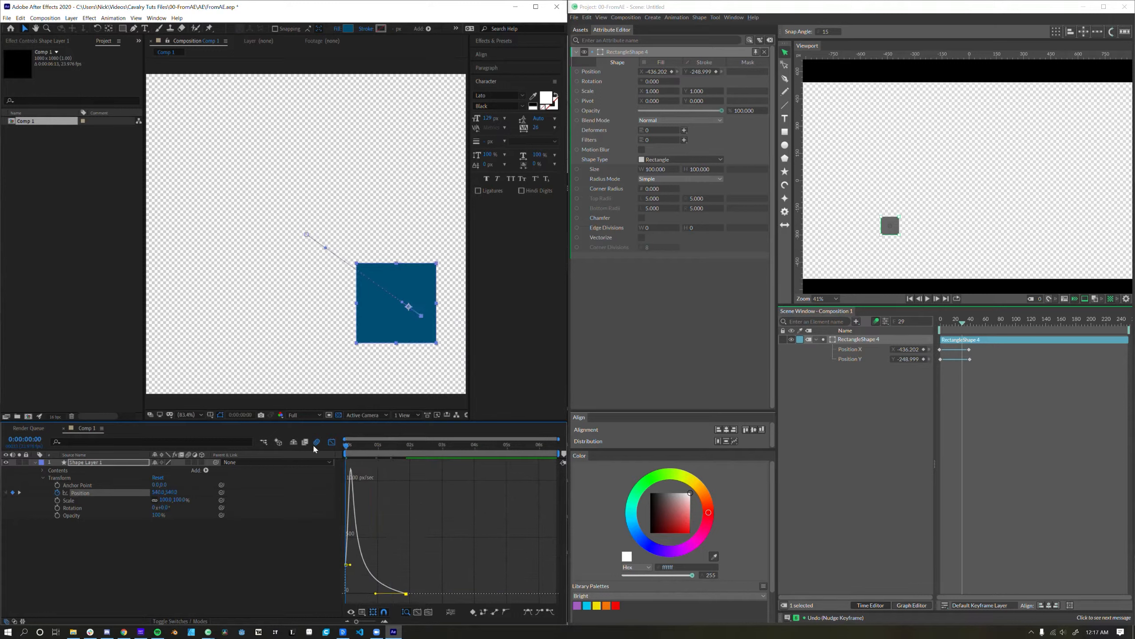
pyautogui.press('Home')
pyautogui.press('space')
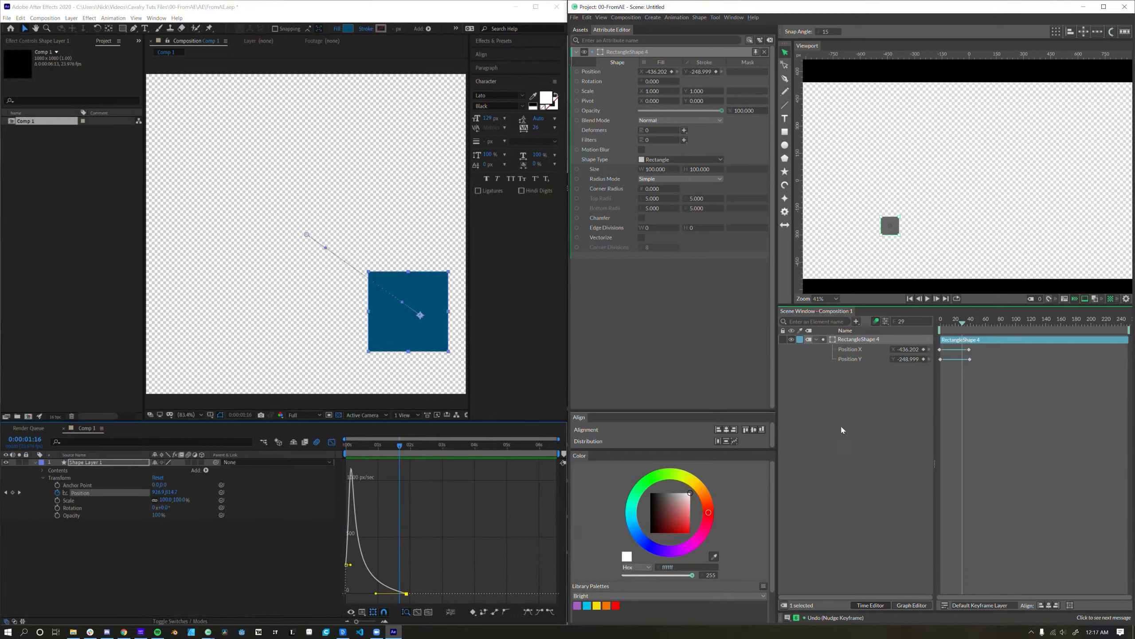
# - In Cavalry, show the rectangle's Position X and Position Y curves framed in the Graph Editor
pyautogui.click(858, 432)
pyautogui.moveTo(849, 352); pyautogui.dragTo(850, 390)
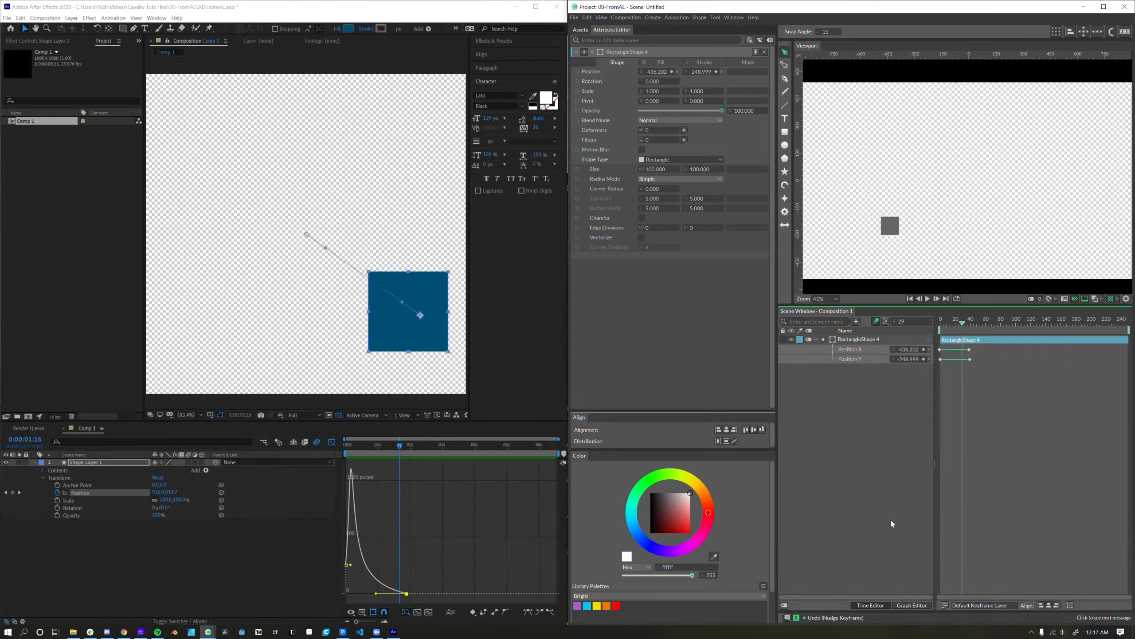
pyautogui.click(908, 606)
pyautogui.press('f')
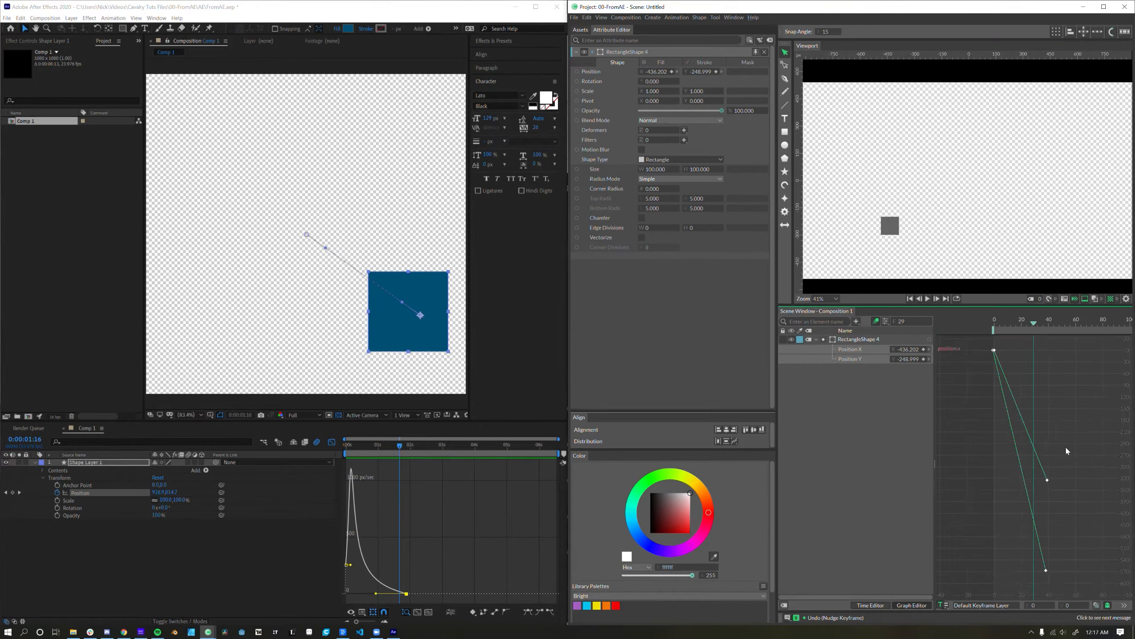
# - Examine the Position X and Position Y curves by zooming and panning around the graph view
pyautogui.scroll(-4, 1056, 441)
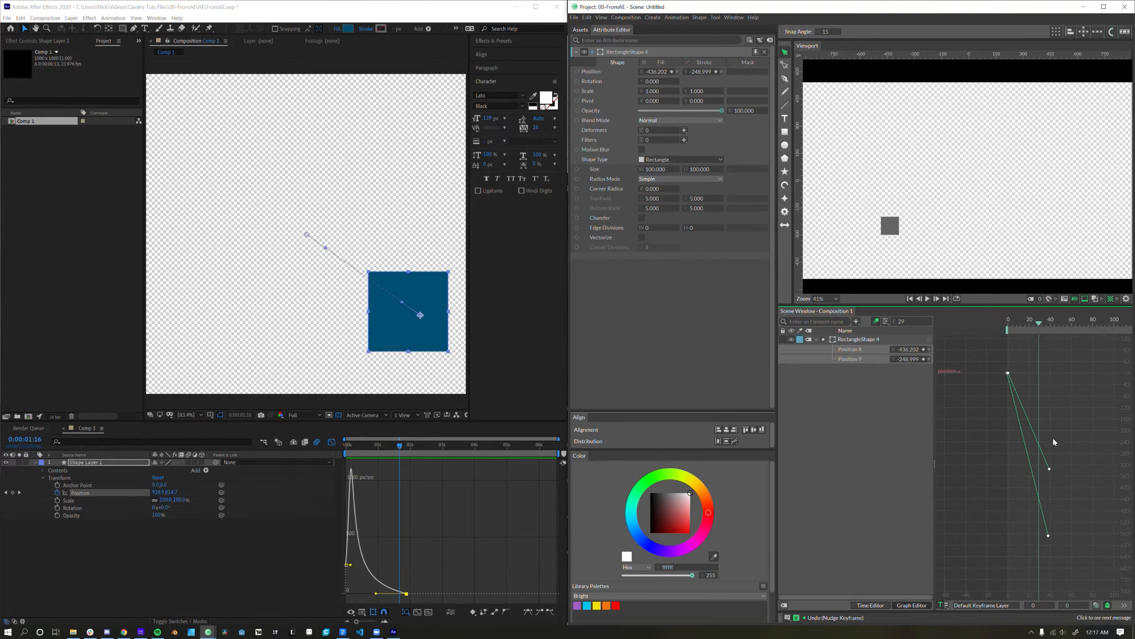
pyautogui.scroll(2, 1054, 441)
pyautogui.scroll(4, 1053, 438)
pyautogui.scroll(-1, 1053, 439)
pyautogui.moveTo(1053, 438); pyautogui.dragTo(1090, 440)
pyautogui.scroll(-2, 1084, 438)
pyautogui.scroll(-1, 1084, 439)
pyautogui.scroll(3, 1085, 439)
pyautogui.scroll(-1, 1083, 439)
pyautogui.scroll(3, 1083, 439)
pyautogui.scroll(-5, 1083, 439)
# - Give the last Position X and Y keyframes Bezier handles, stretch them far towards the start, and select the first keyframes
pyautogui.click(1124, 605)
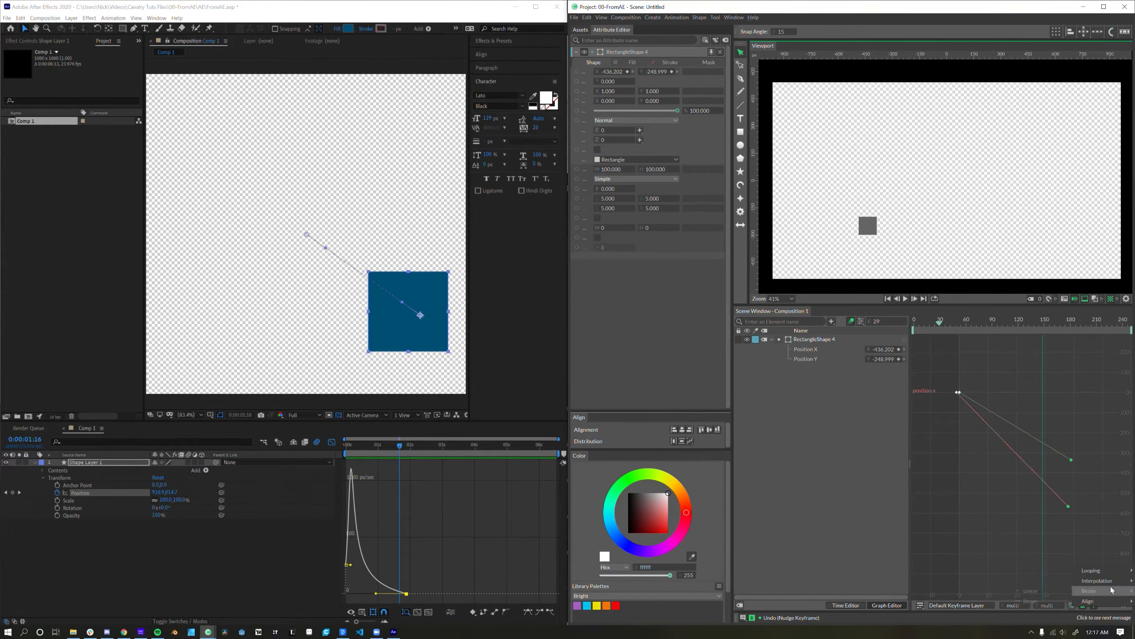
pyautogui.moveTo(1113, 585)
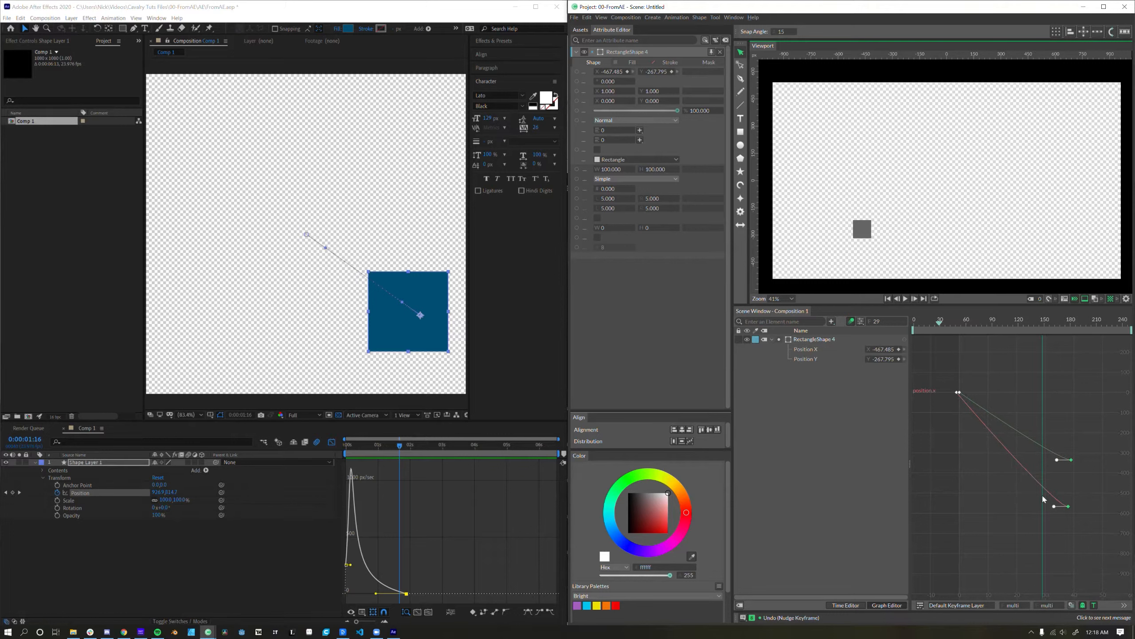
pyautogui.moveTo(975, 371); pyautogui.dragTo(931, 413)
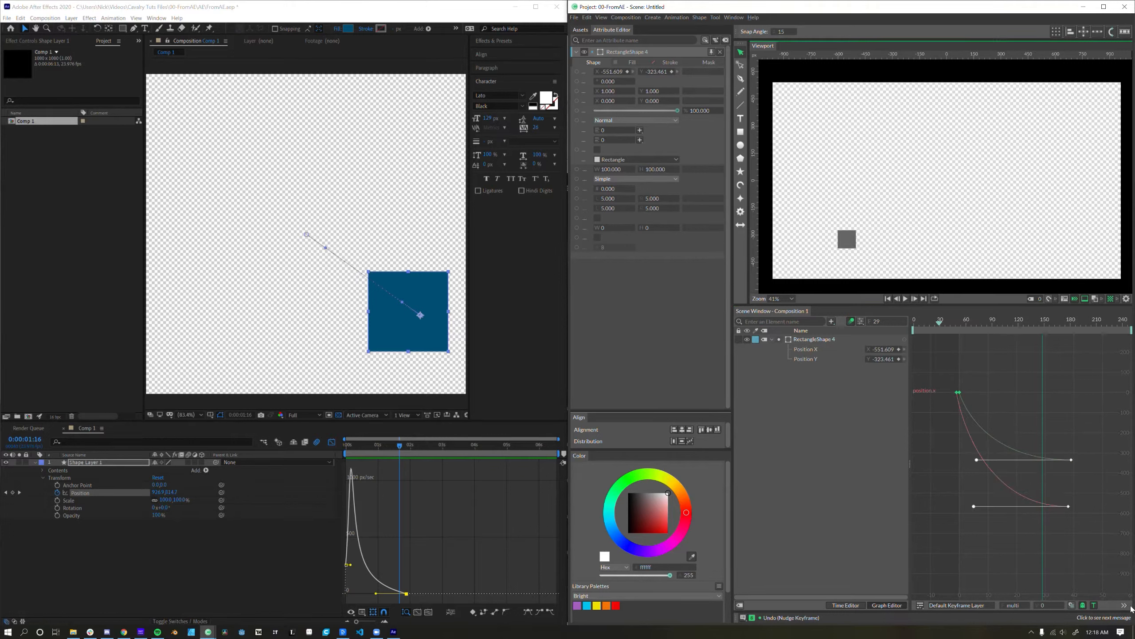
# - Select the Position keyframes in both programs' graphs and lengthen the Cavalry curves' Bezier handles together for a stronger ease
pyautogui.moveTo(452, 602); pyautogui.dragTo(383, 598)
pyautogui.moveTo(1095, 385); pyautogui.dragTo(934, 534)
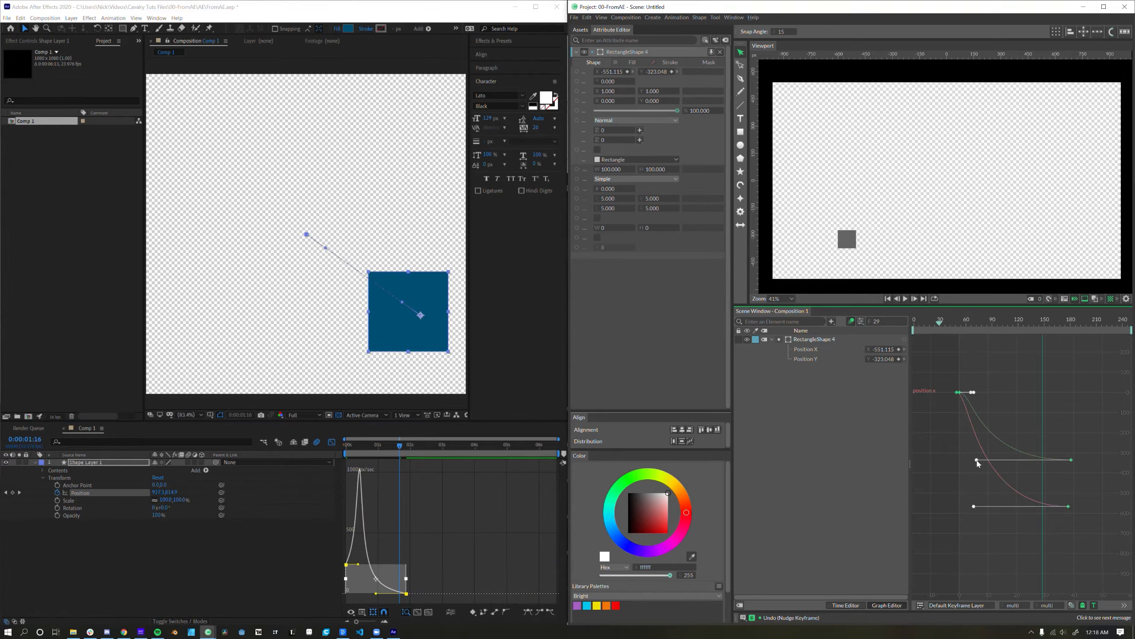
pyautogui.moveTo(977, 463); pyautogui.dragTo(973, 462)
pyautogui.moveTo(971, 460)
pyautogui.mouseDown()
pyautogui.moveTo(956, 462)
pyautogui.moveTo(996, 459)
pyautogui.moveTo(965, 460)
pyautogui.mouseUp()
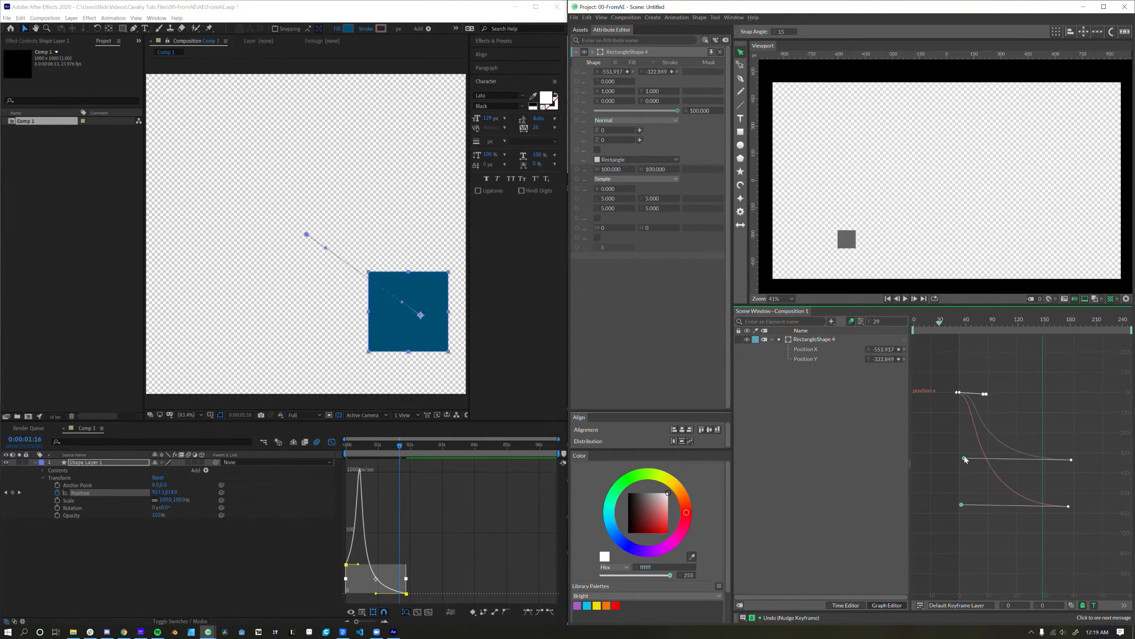
# - Show After Effects' graph display options, reselect its Position graph, and isolate the Position X curve in Cavalry
pyautogui.rightClick(457, 499)
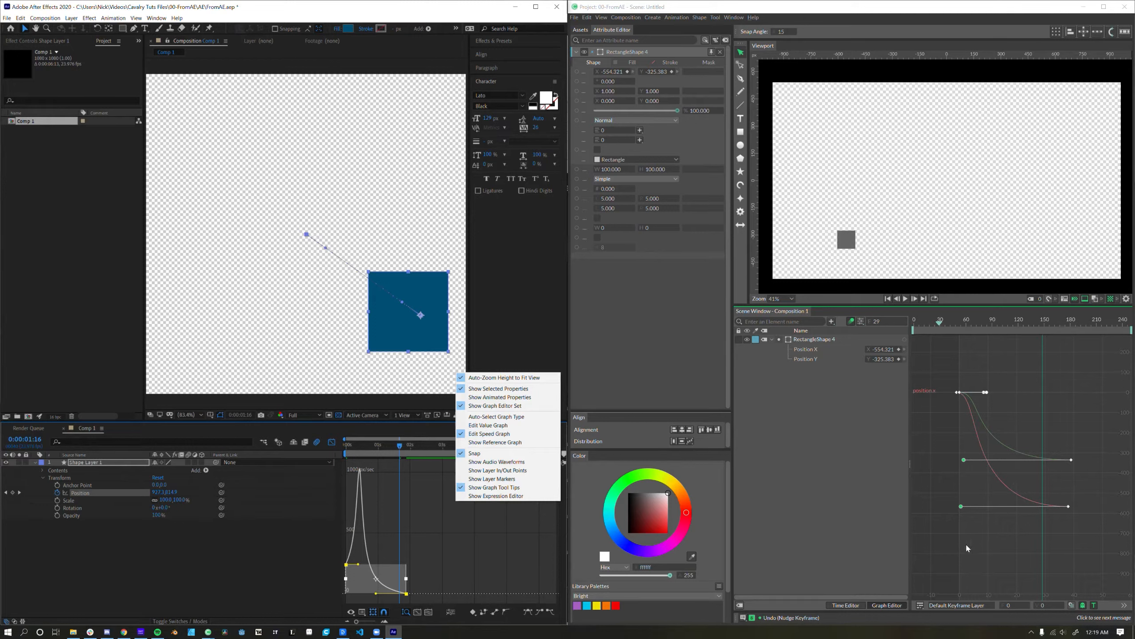
pyautogui.click(83, 494)
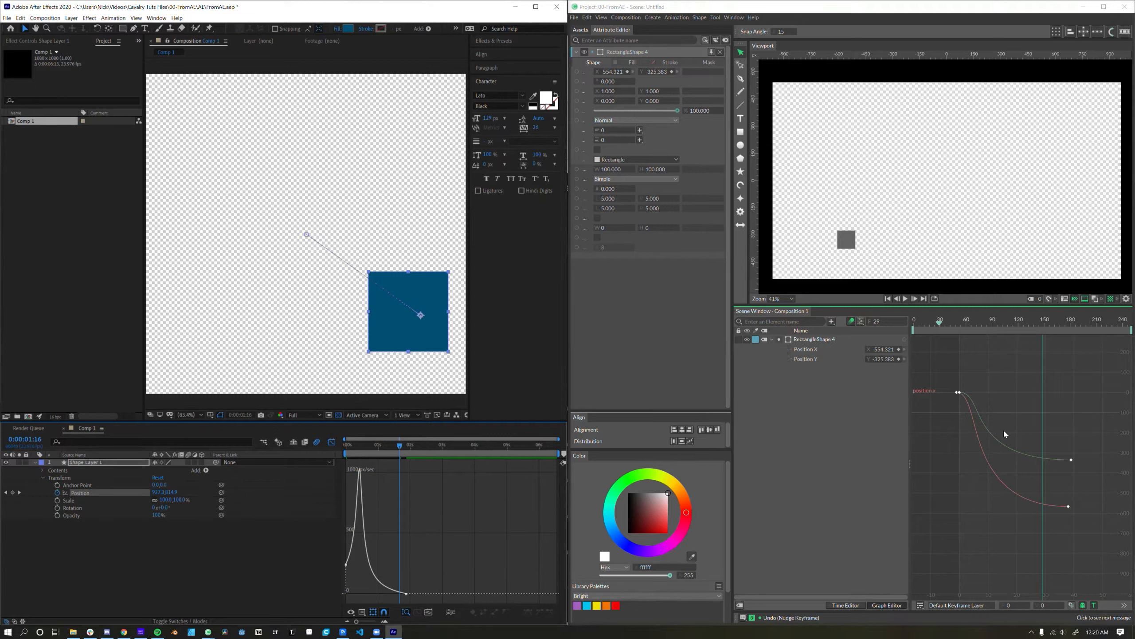
pyautogui.click(807, 349)
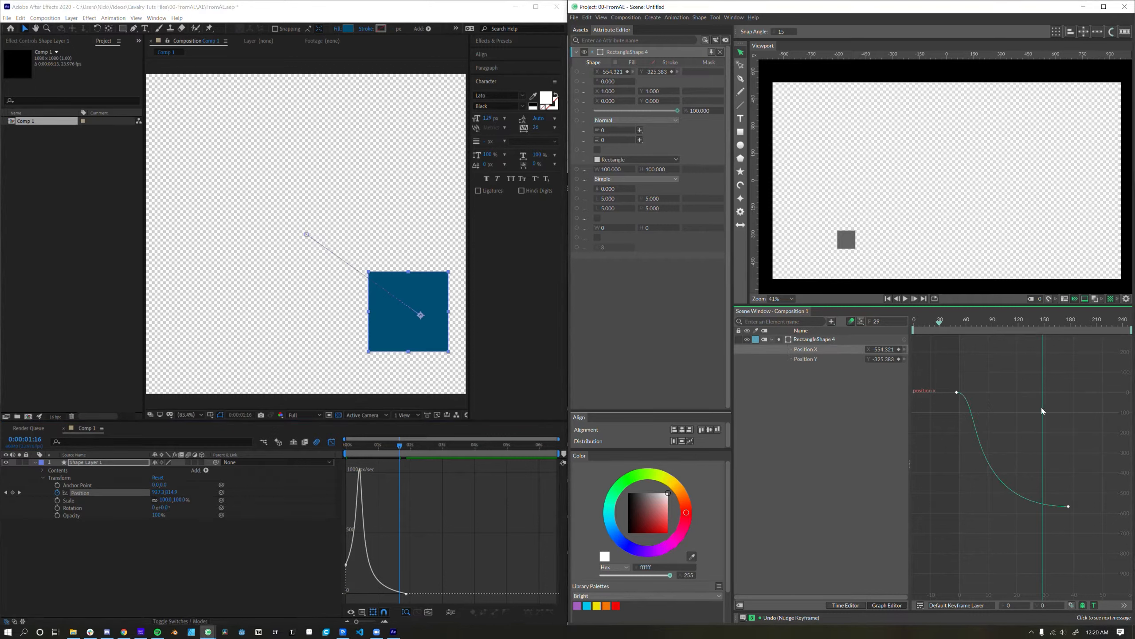
# - Try the Spring Out Magic Easing on the first Position X keyframe and preview the animation
pyautogui.click(957, 392)
pyautogui.rightClick(957, 393)
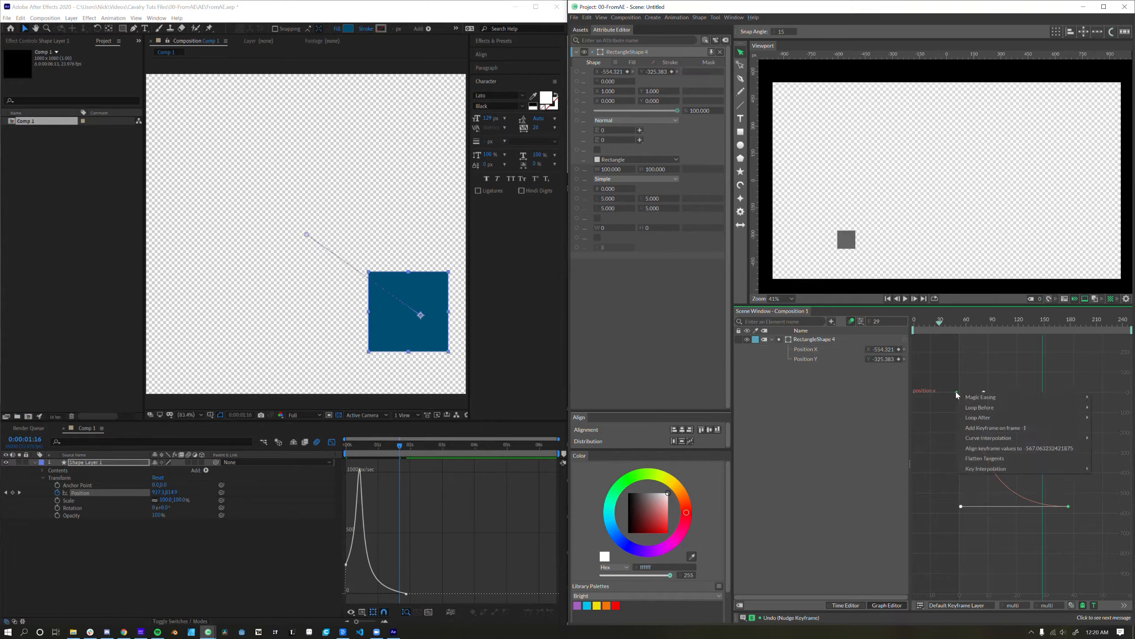
pyautogui.moveTo(964, 397)
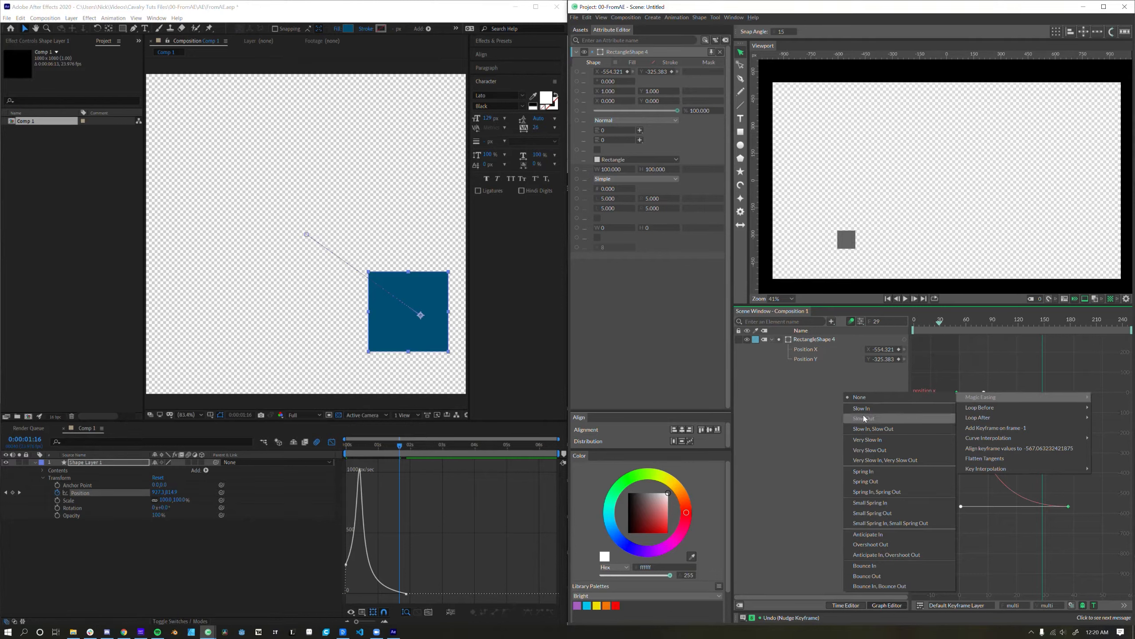
pyautogui.click(871, 480)
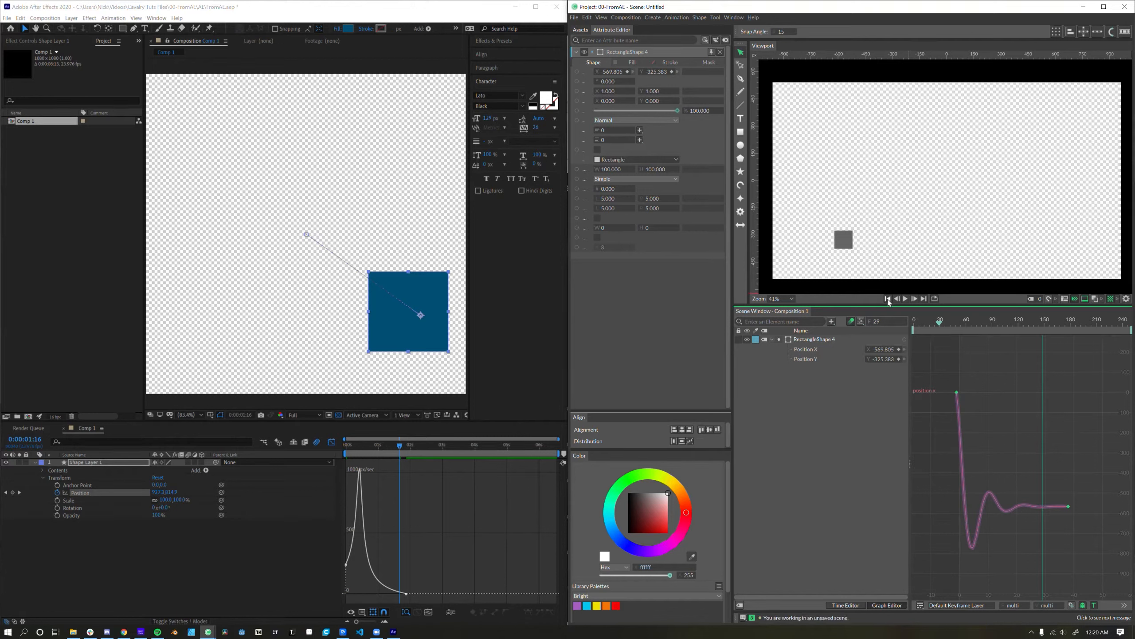
pyautogui.click(905, 299)
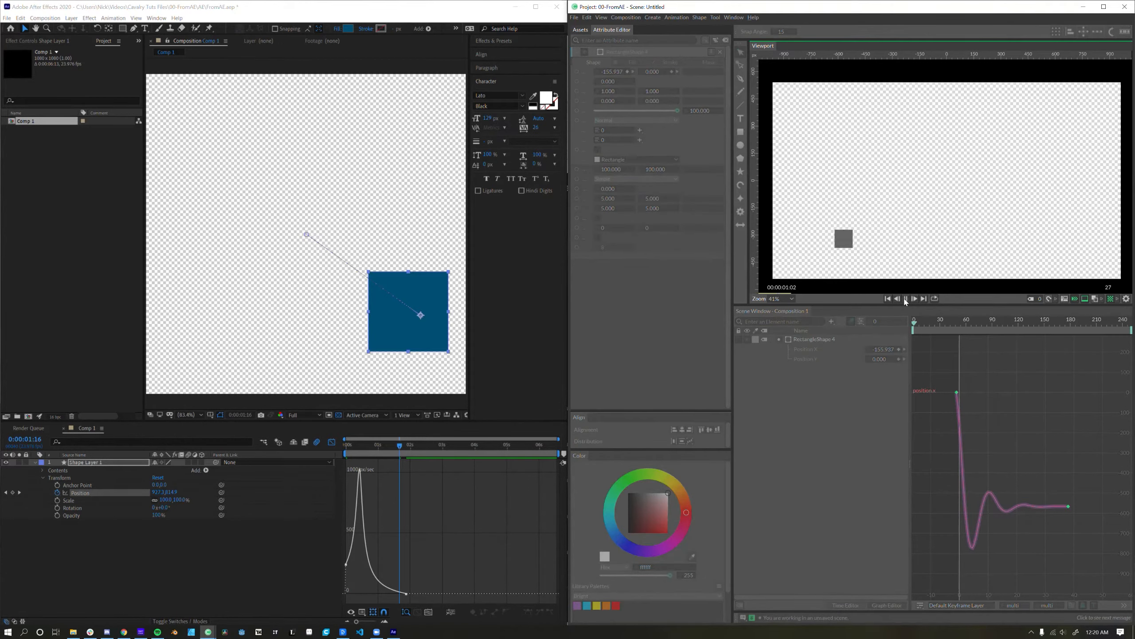
pyautogui.click(904, 298)
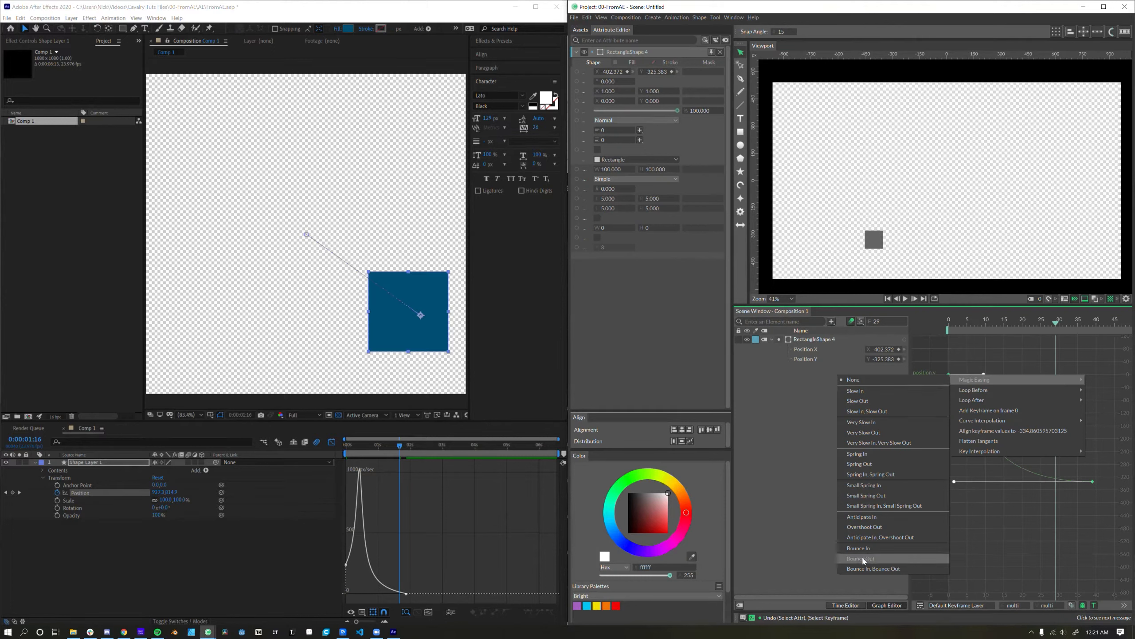
# - Apply the Bounce Out Magic Easing to the first Position keyframe and play the animation
pyautogui.click(862, 558)
pyautogui.click(906, 299)
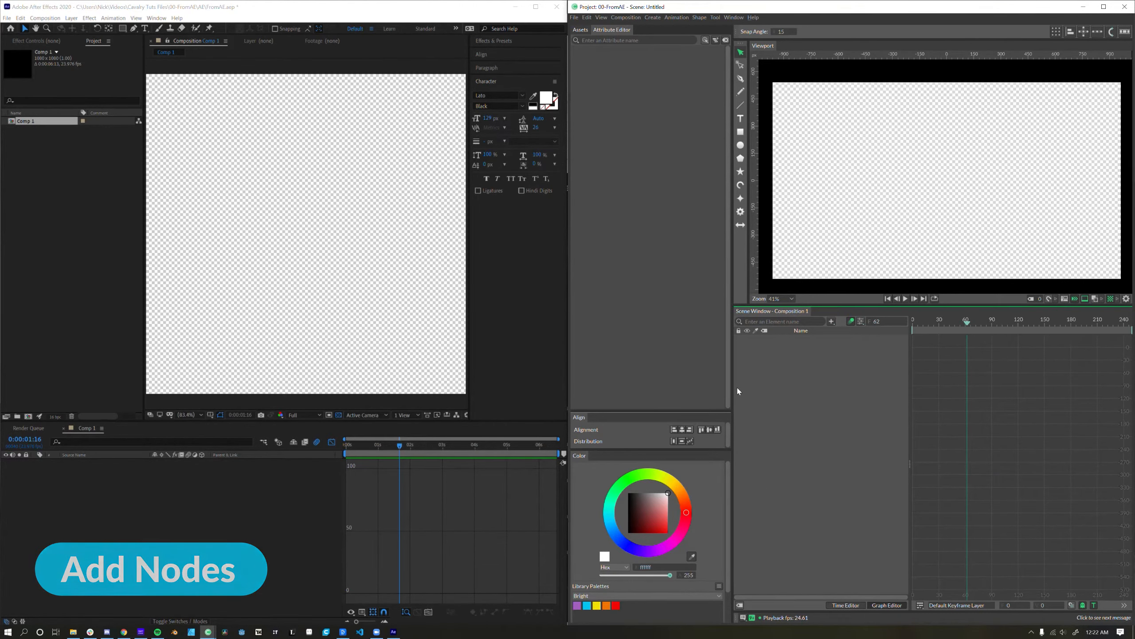
# - Search After Effects' Effects & Presets for the placeholder text "fd,lkgd,lfkgfd"
pyautogui.click(494, 41)
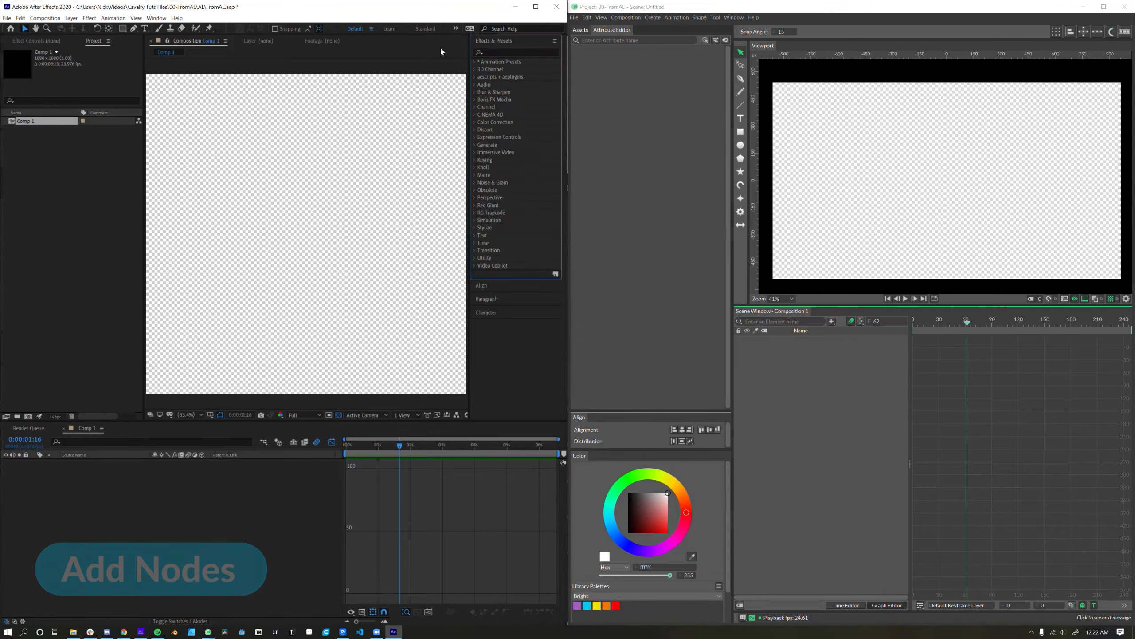
pyautogui.click(498, 52)
pyautogui.write('fd,lkgd,lfkgfd')
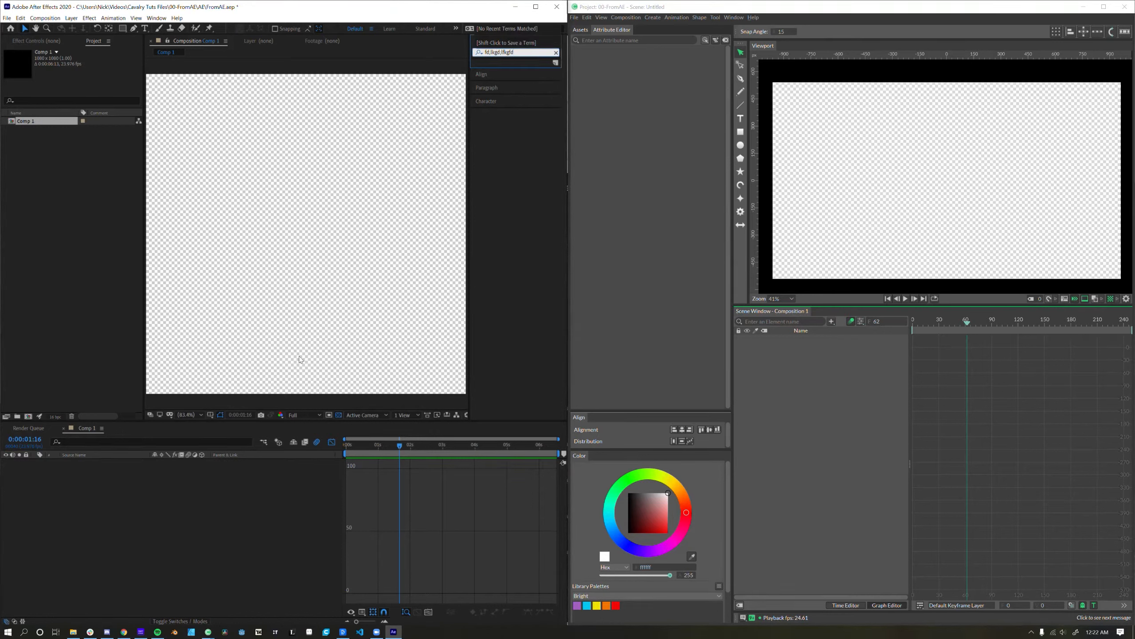
pyautogui.press('Return')
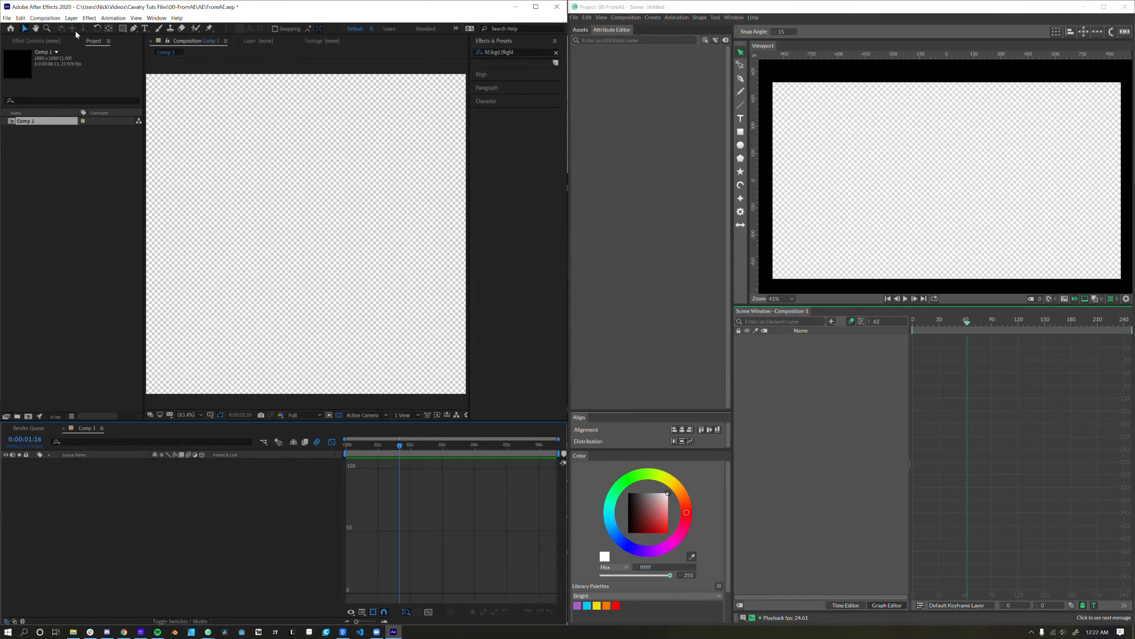
# - Draw a rectangle in the middle of the After Effects comp and search the quick effect launcher for "blur" with its layer selected
pyautogui.click(122, 28)
pyautogui.moveTo(361, 290); pyautogui.dragTo(362, 290)
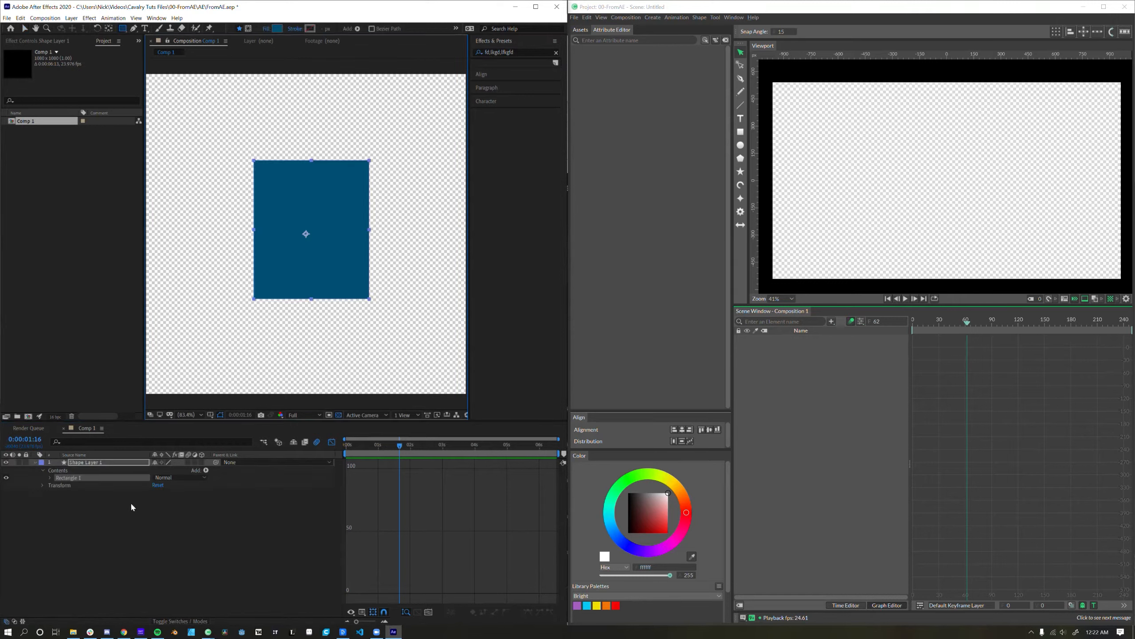
pyautogui.click(122, 461)
pyautogui.hotkey('ctrl', 'space')
pyautogui.write('blur')
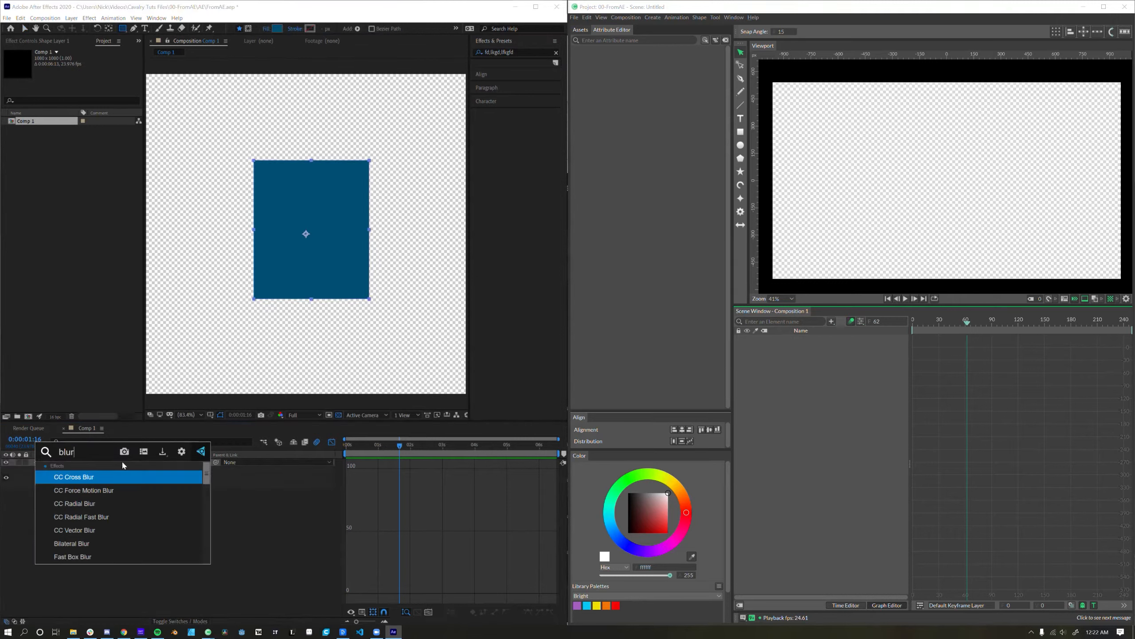
pyautogui.click(250, 510)
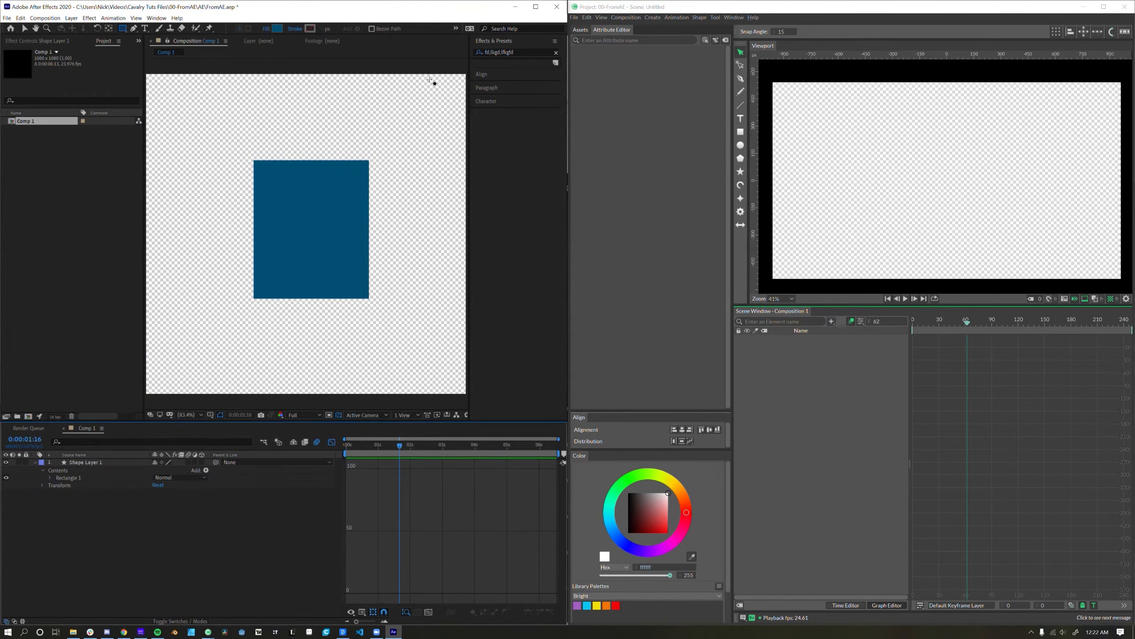
# - Switch to Cavalry, add a default rectangle shape, and open the list of behaviours that can be attached to it
pyautogui.click(832, 433)
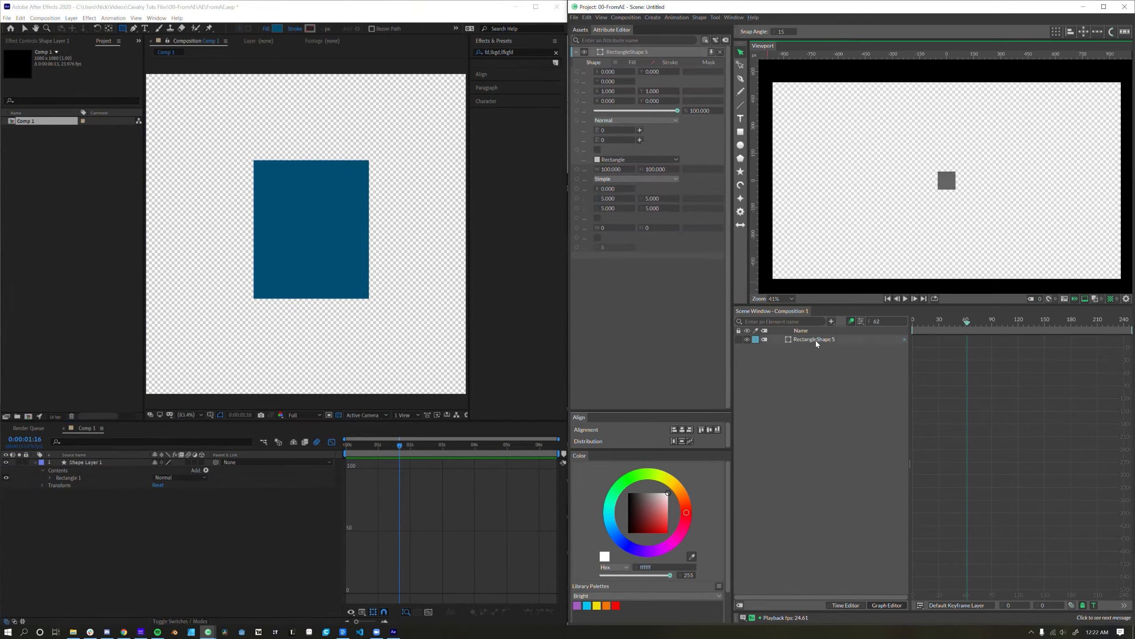
pyautogui.click(816, 341)
pyautogui.hotkey('ctrl', '.')
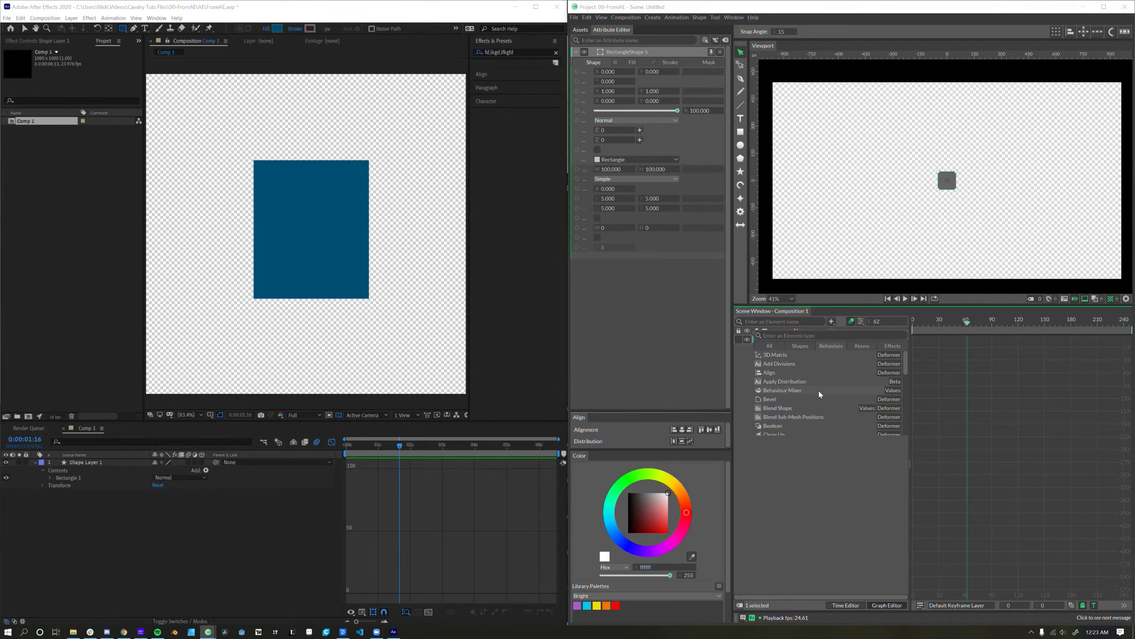
pyautogui.press('Escape')
# - Apply the Turbulent Displace effect to Shape Layer 1 in After Effects through the quick effect launcher
pyautogui.click(86, 463)
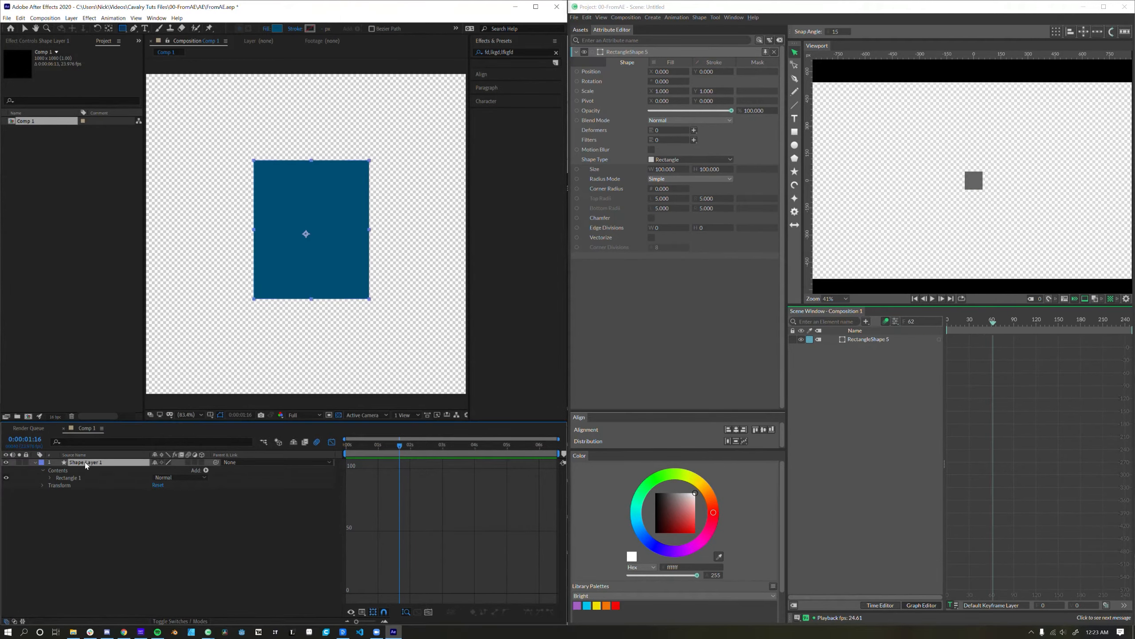
pyautogui.hotkey('ctrl', 'space')
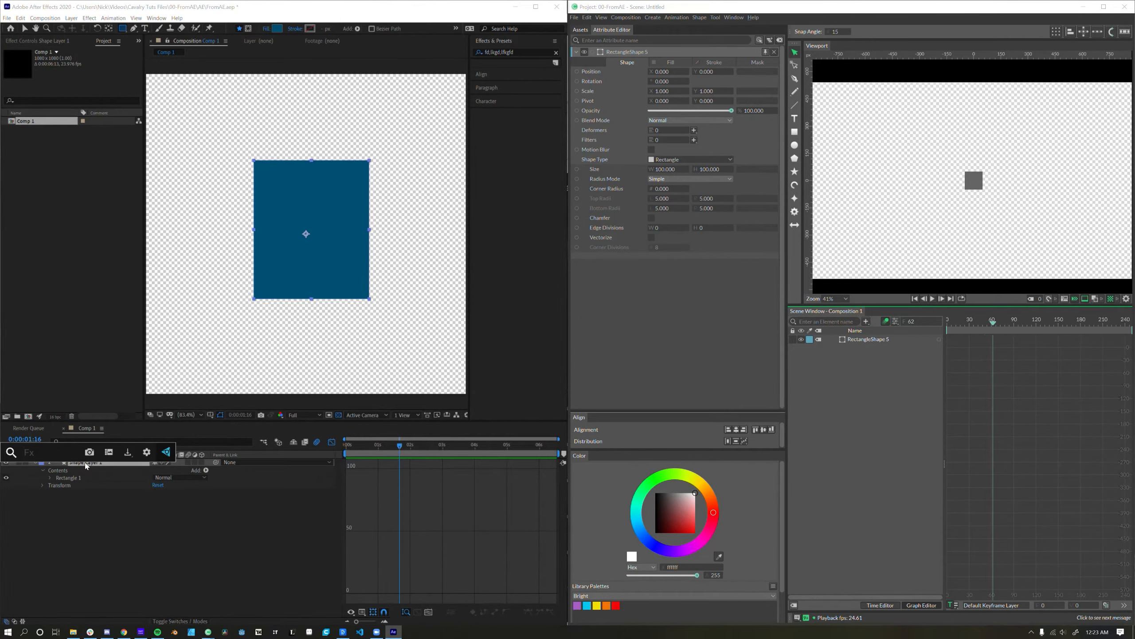
pyautogui.write('turbul')
pyautogui.press('Return')
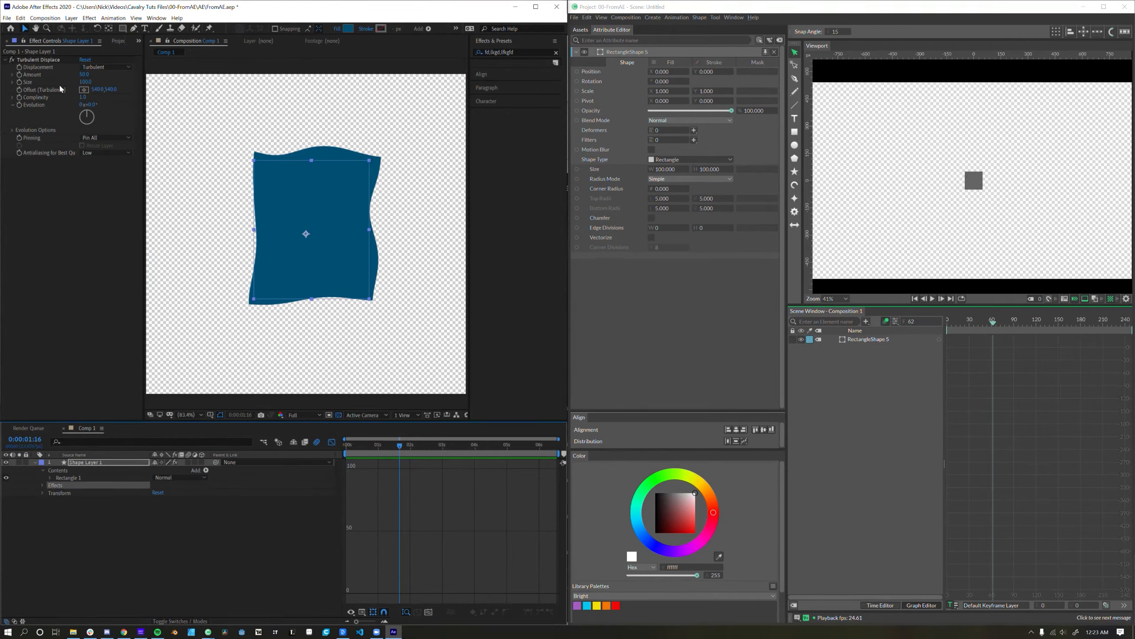
# - Enlarge the Cavalry rectangle to a size of 320 by 320
pyautogui.click(864, 393)
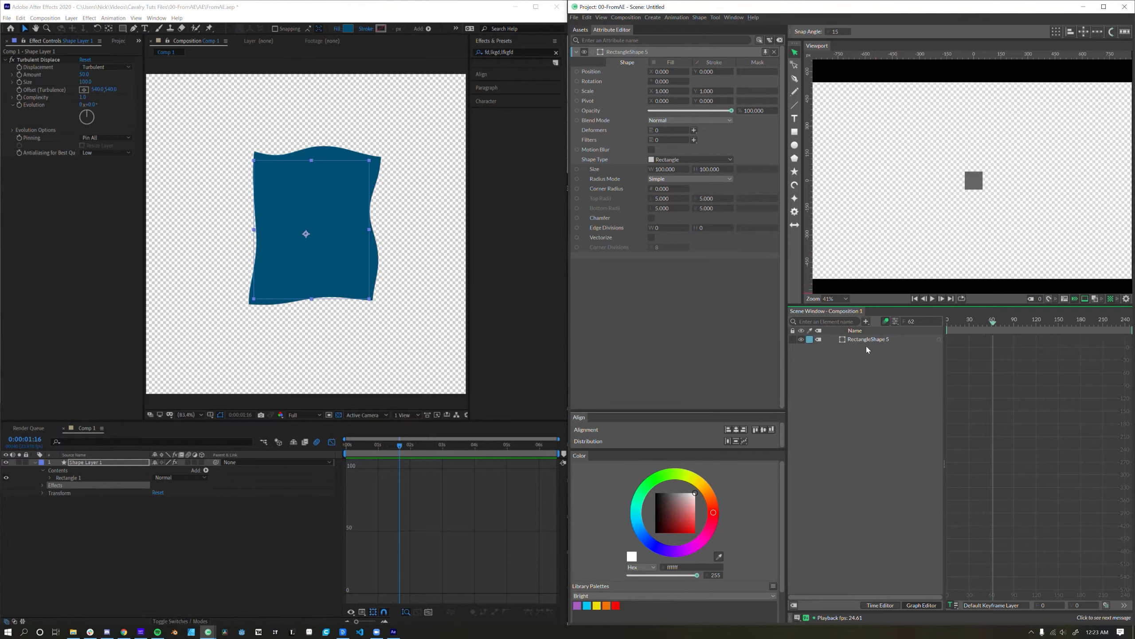
pyautogui.click(849, 340)
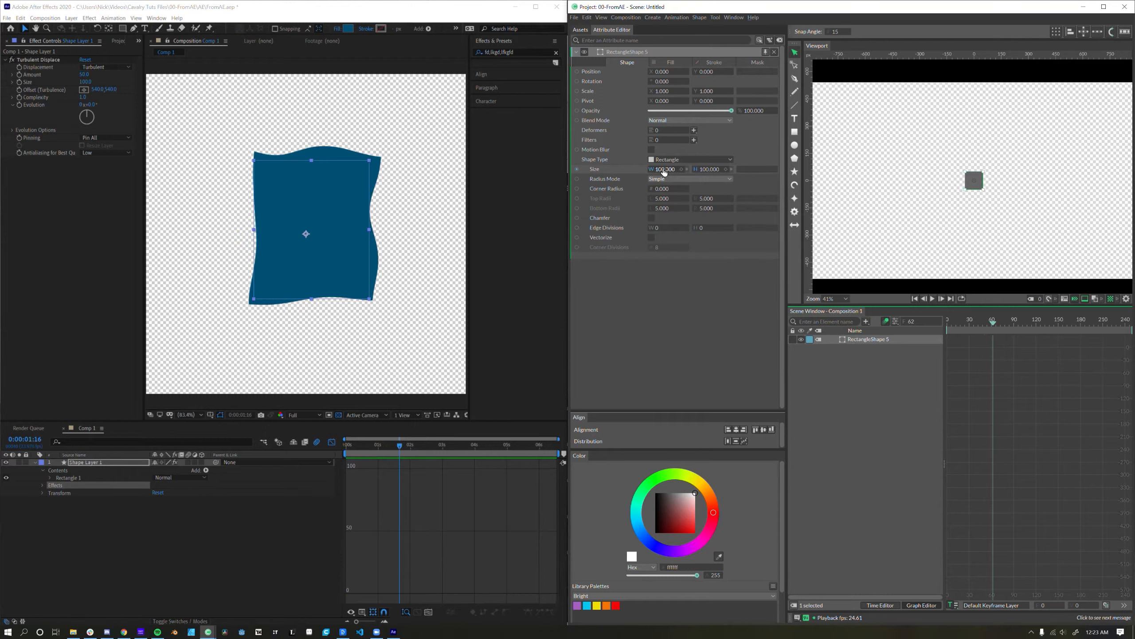
pyautogui.moveTo(664, 172); pyautogui.dragTo(762, 180)
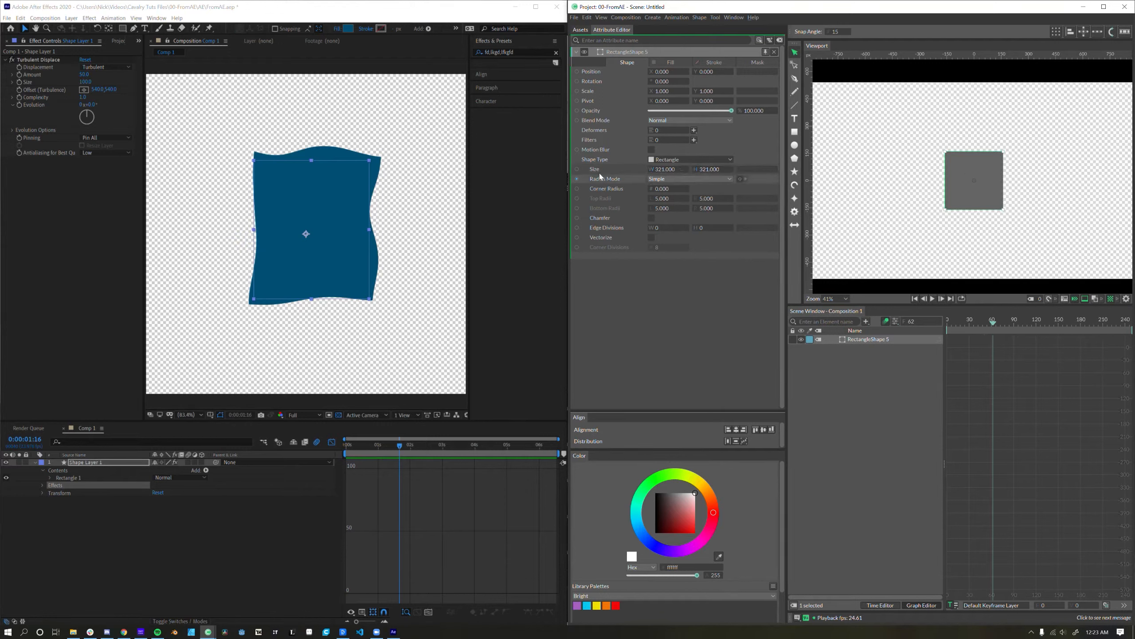
pyautogui.moveTo(666, 171); pyautogui.dragTo(667, 172)
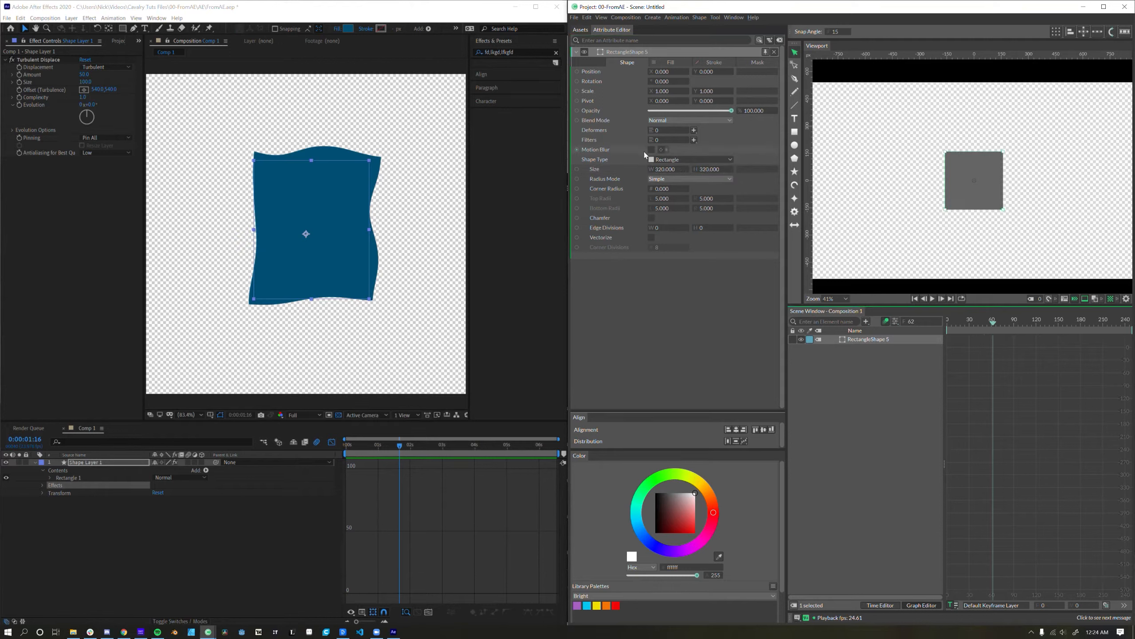
# - Add a Noise deformer to the Cavalry rectangle and set its Minimum to -16 and Maximum to 49
pyautogui.click(694, 131)
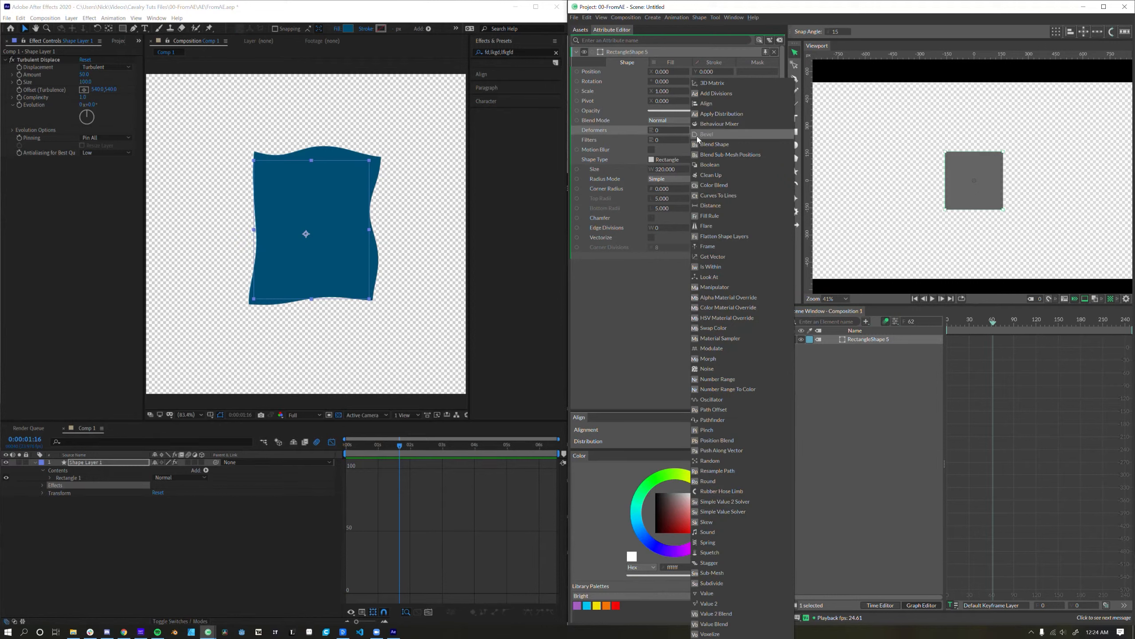
pyautogui.click(707, 369)
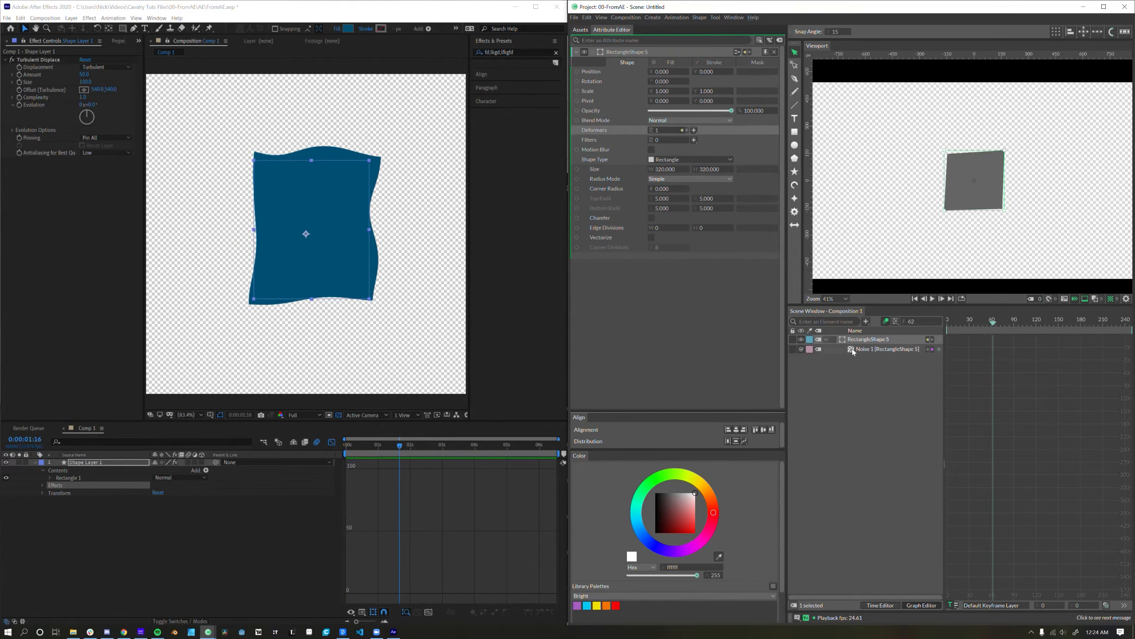
pyautogui.click(860, 350)
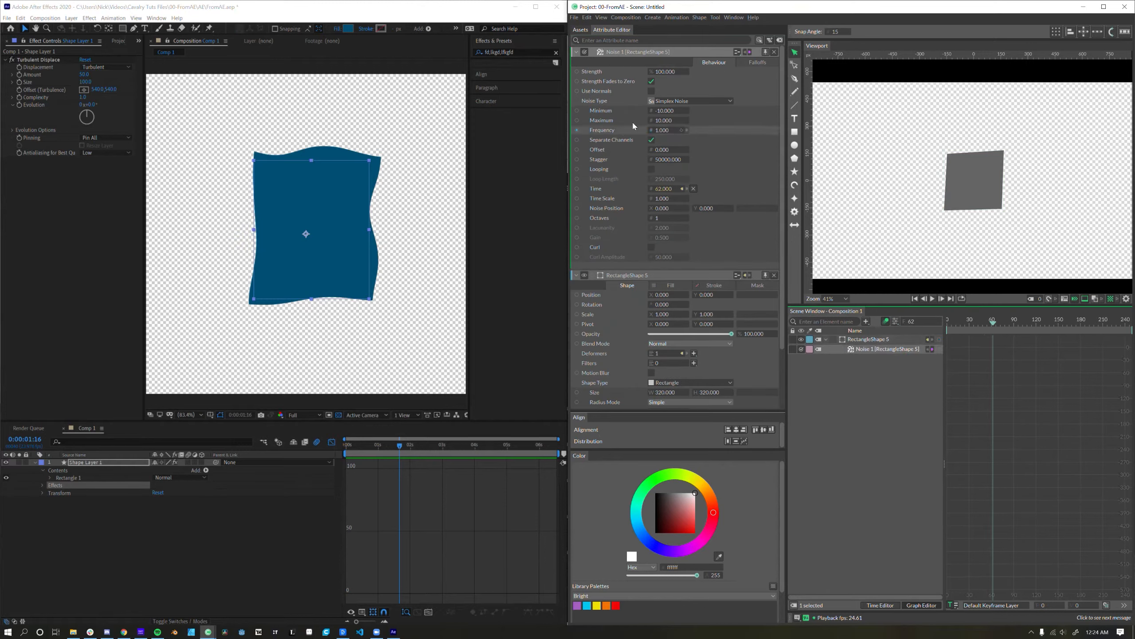
pyautogui.moveTo(663, 121)
pyautogui.mouseDown()
pyautogui.moveTo(680, 122)
pyautogui.moveTo(668, 116)
pyautogui.mouseUp()
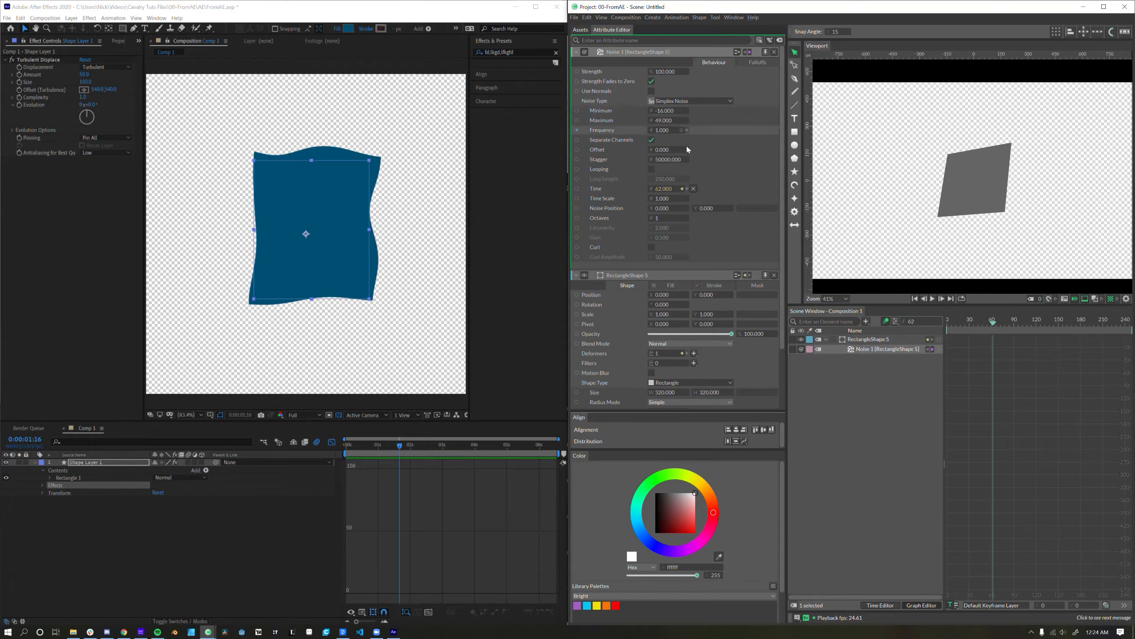
# - Set the Cavalry rectangle's Edge Divisions to 25 in both width and height
pyautogui.click(854, 340)
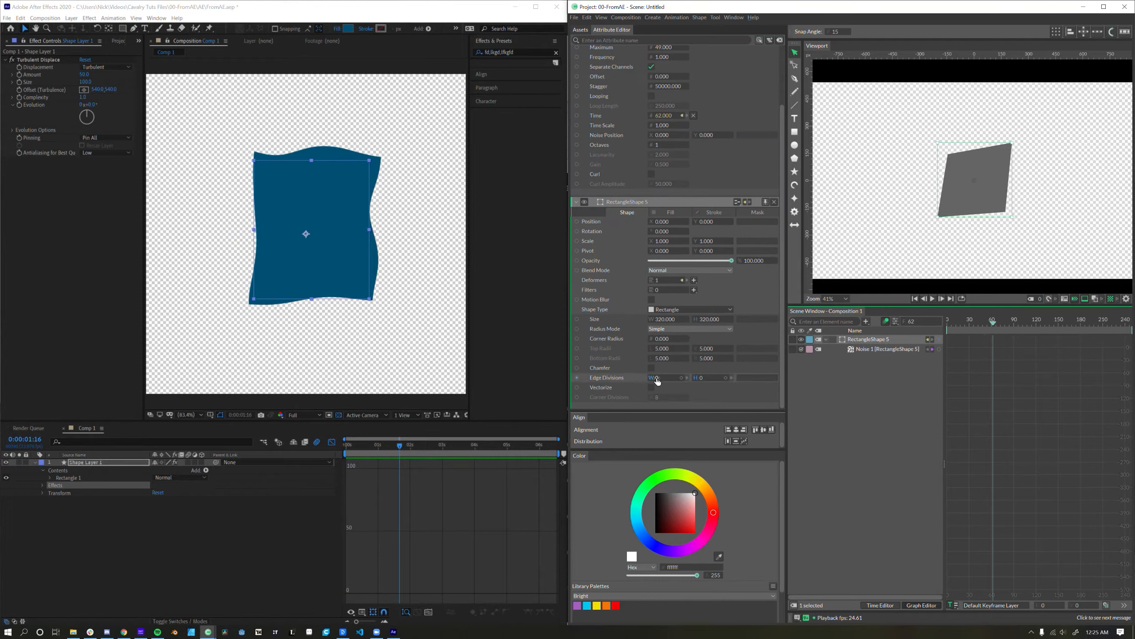
pyautogui.moveTo(656, 378); pyautogui.dragTo(723, 379)
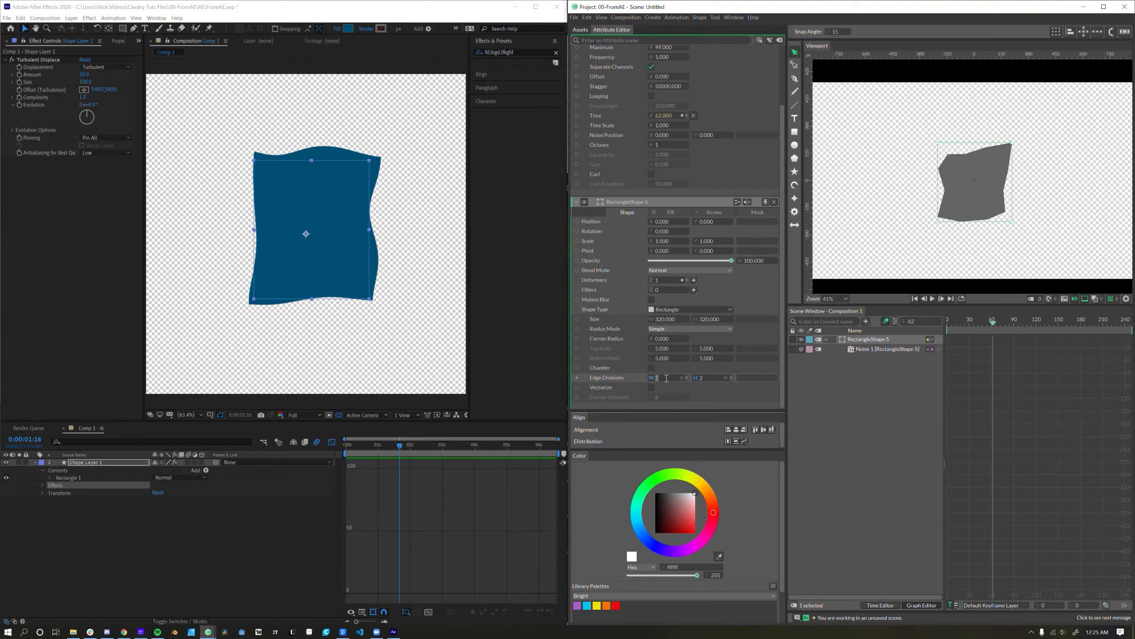
pyautogui.write('25')
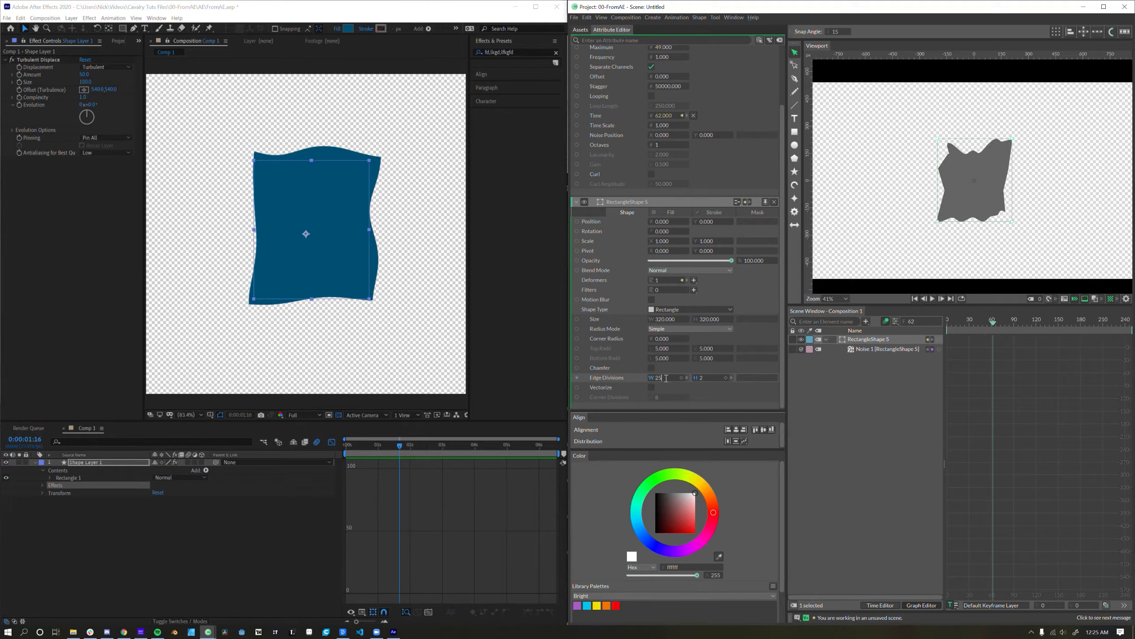
pyautogui.click(709, 378)
pyautogui.press('Return')
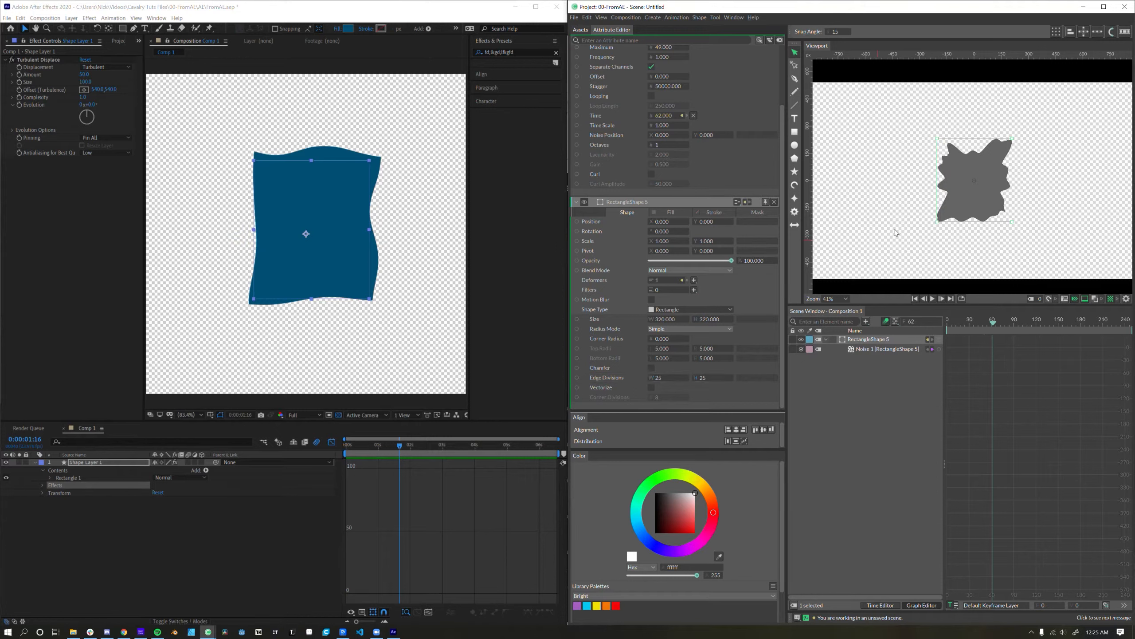
pyautogui.moveTo(674, 379); pyautogui.dragTo(680, 379)
# - Soften the Noise deformer with a Minimum of -8, a Maximum of 18 and a Frequency of 0.52
pyautogui.moveTo(663, 120)
pyautogui.mouseDown()
pyautogui.moveTo(653, 124)
pyautogui.moveTo(666, 112)
pyautogui.mouseUp()
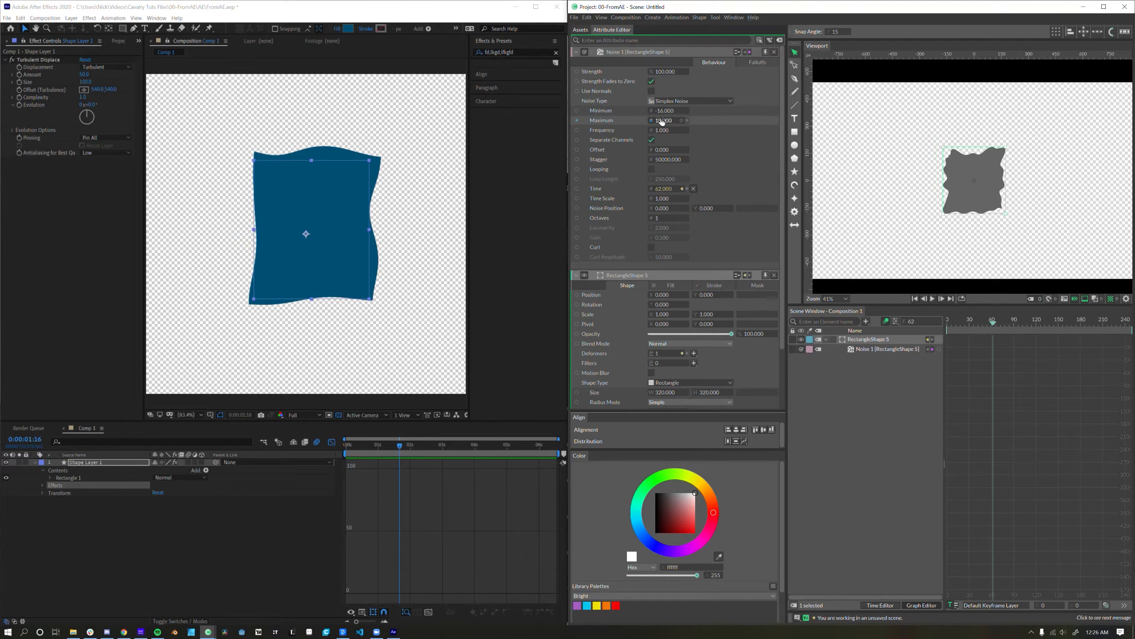
pyautogui.moveTo(662, 132); pyautogui.dragTo(647, 136)
pyautogui.click(821, 391)
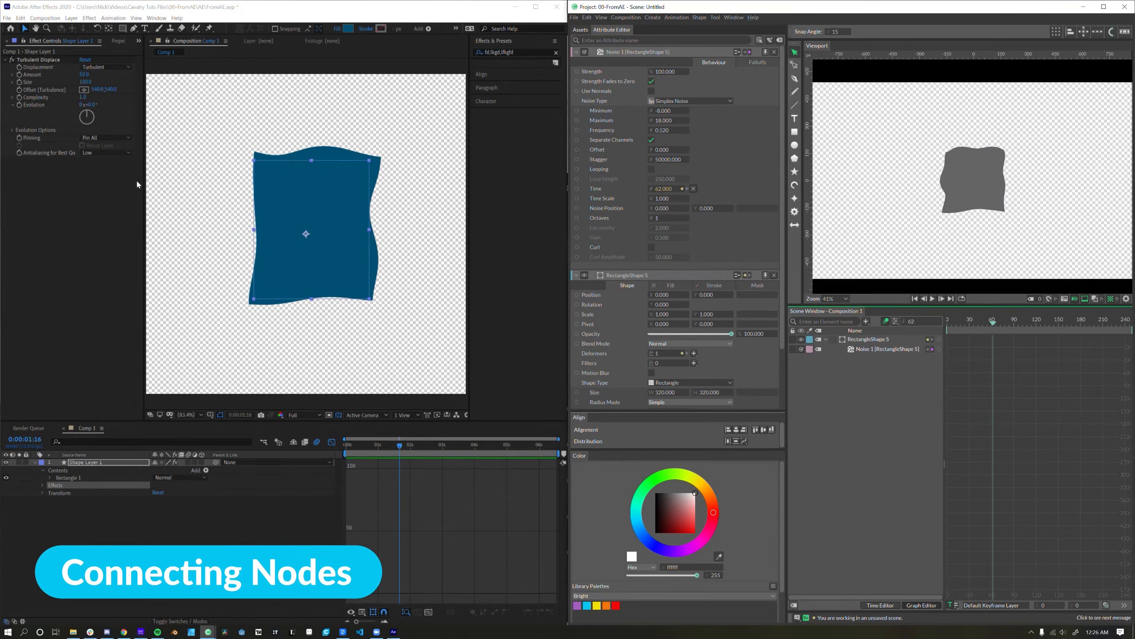
# - Draw a small square as a second shape layer near the upper-left corner of the After Effects comp
pyautogui.click(25, 60)
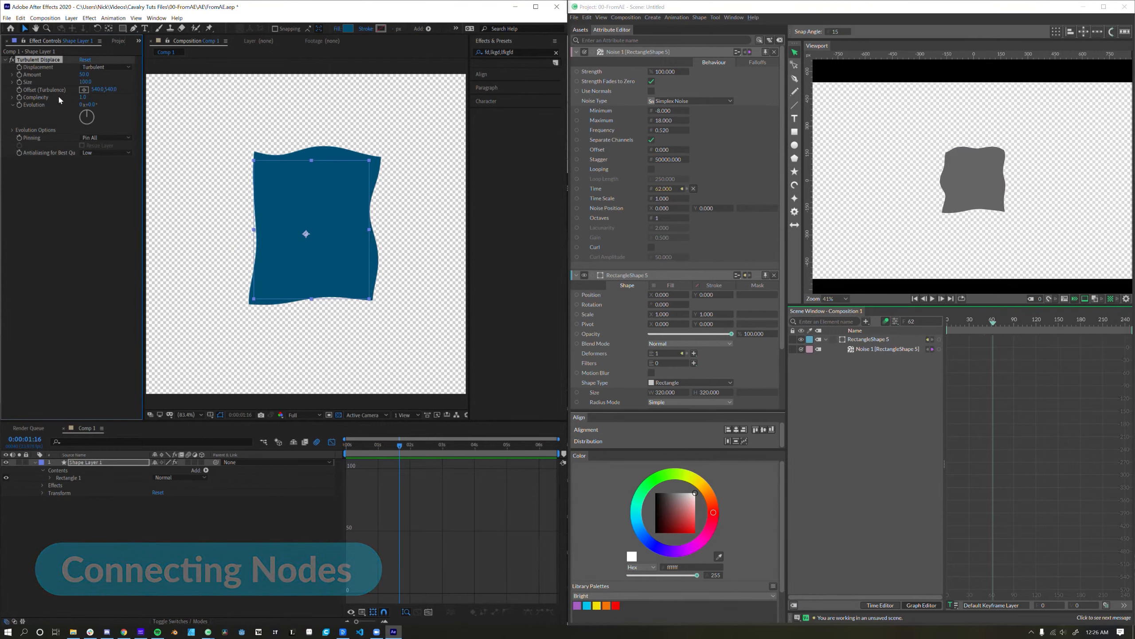
pyautogui.click(196, 503)
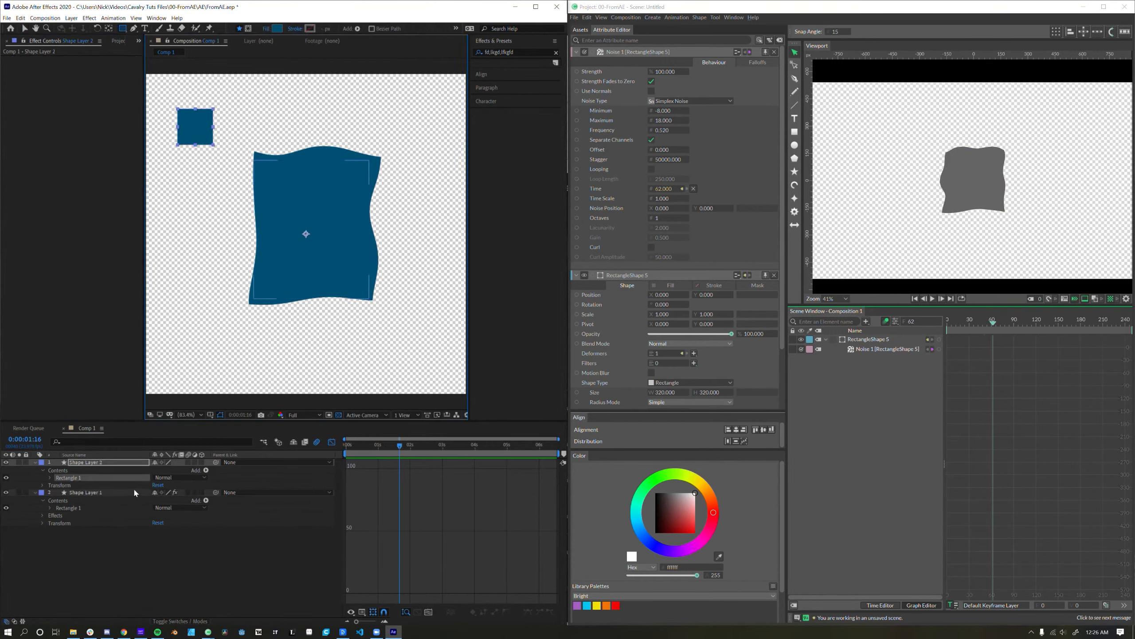
# - Copy Shape Layer 1's Turbulent Displace effect with property links and paste it onto Shape Layer 2
pyautogui.click(134, 492)
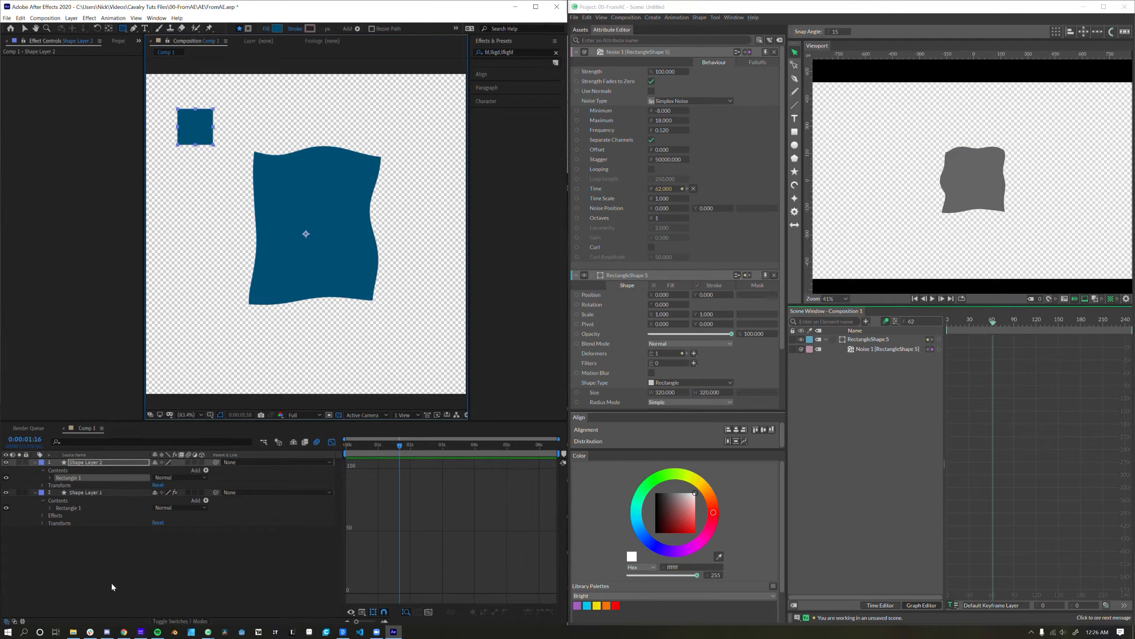
pyautogui.click(22, 18)
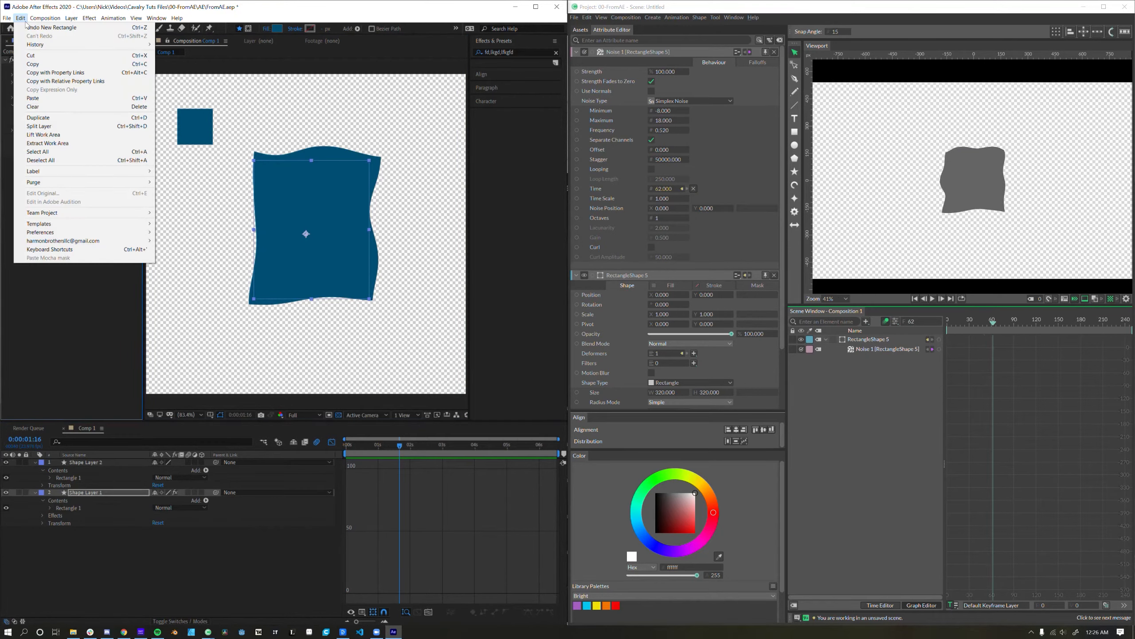
pyautogui.click(49, 75)
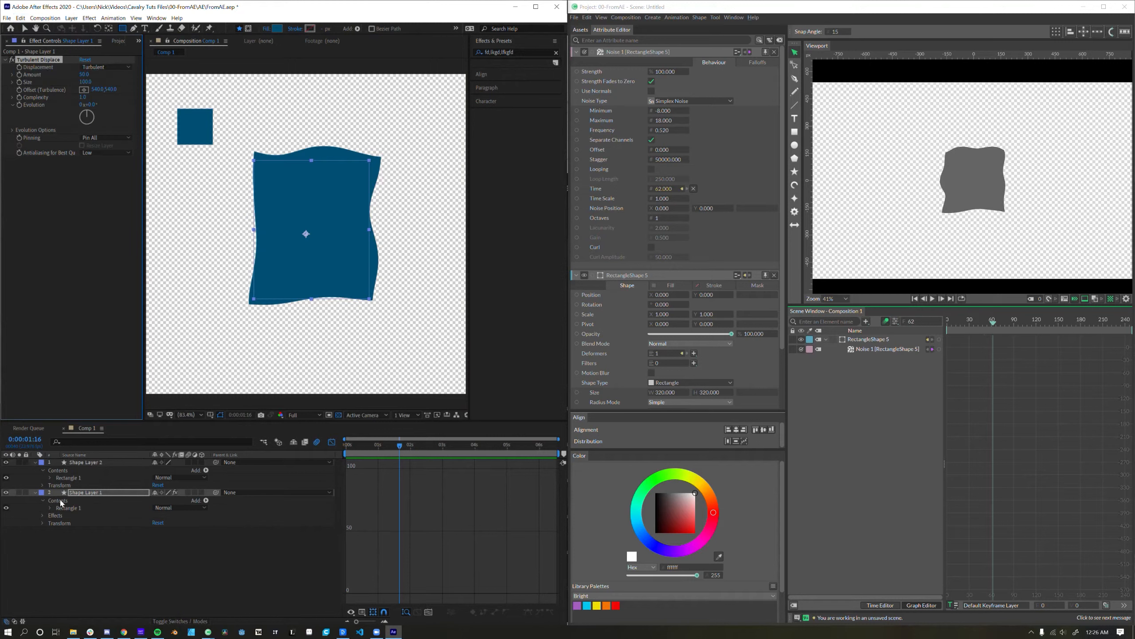
pyautogui.click(82, 463)
pyautogui.click(66, 183)
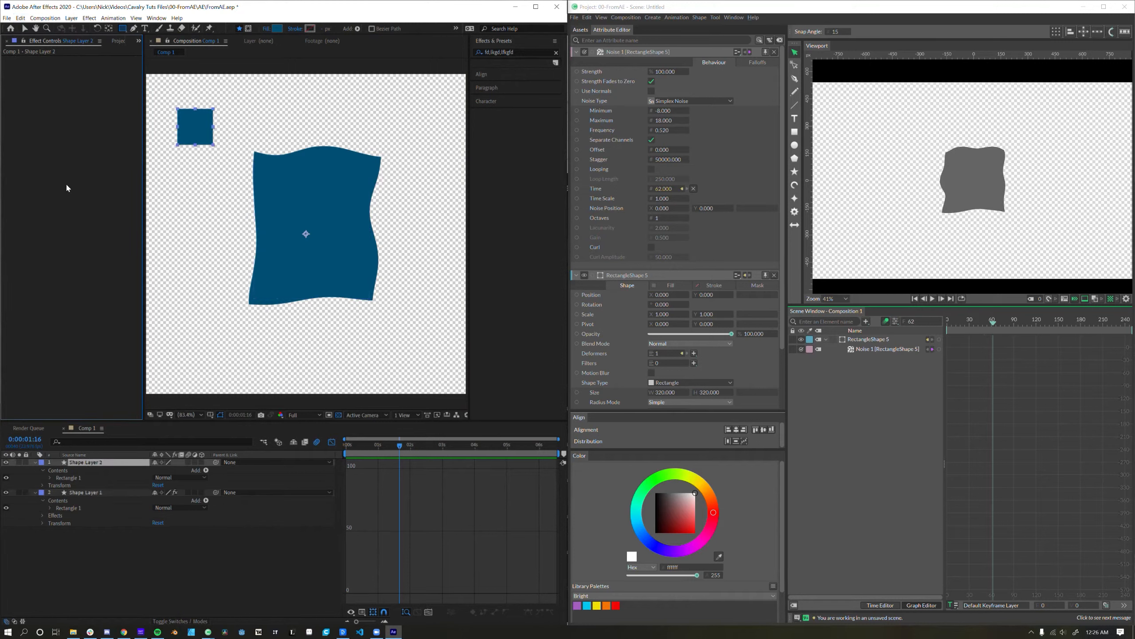
pyautogui.hotkey('ctrl', 'v')
pyautogui.click(63, 207)
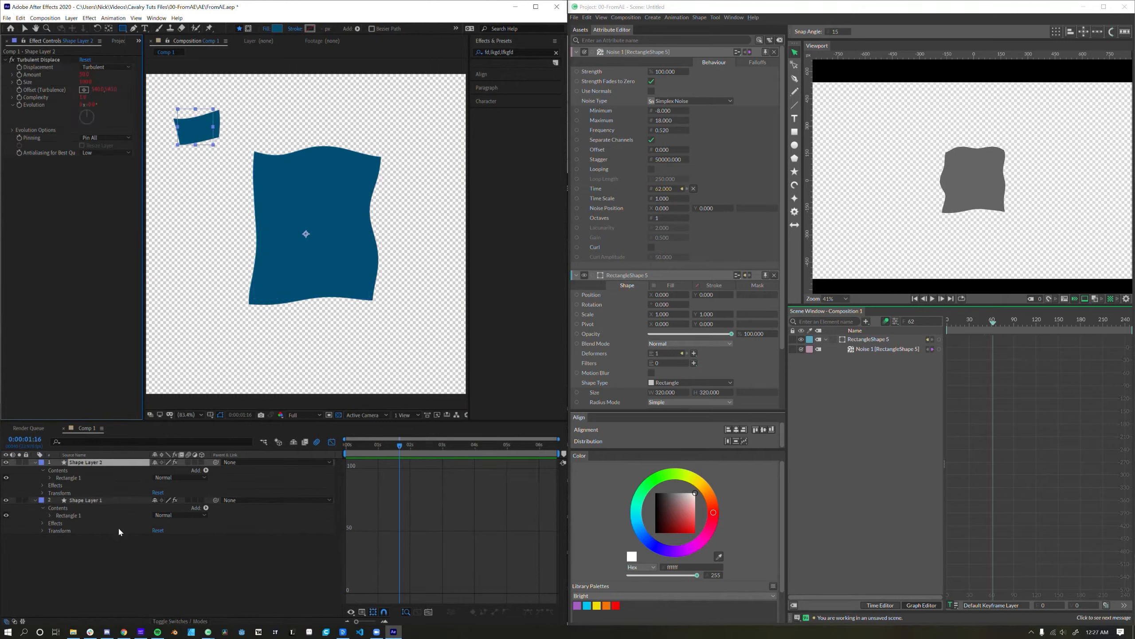
# - Undo the linked paste and paste the Turbulent Displace effect from Shape Layer 1 onto Shape Layer 2 as an unlinked copy
pyautogui.click(101, 562)
pyautogui.click(89, 501)
pyautogui.hotkey('ctrl', 'z')
pyautogui.click(40, 60)
pyautogui.click(89, 461)
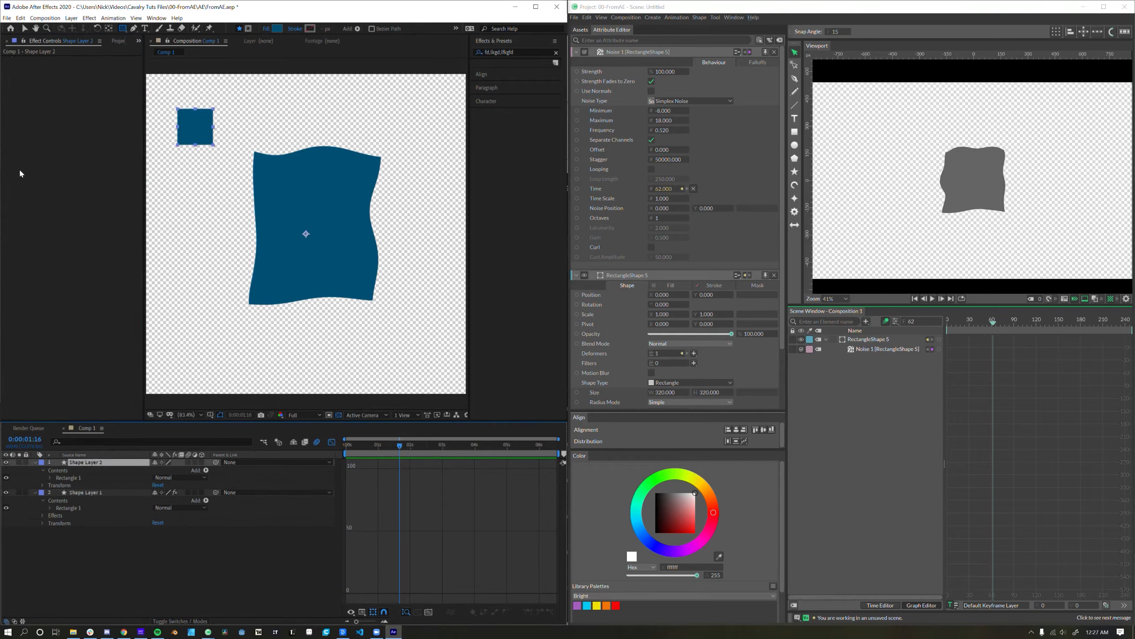
pyautogui.hotkey('ctrl', 'v')
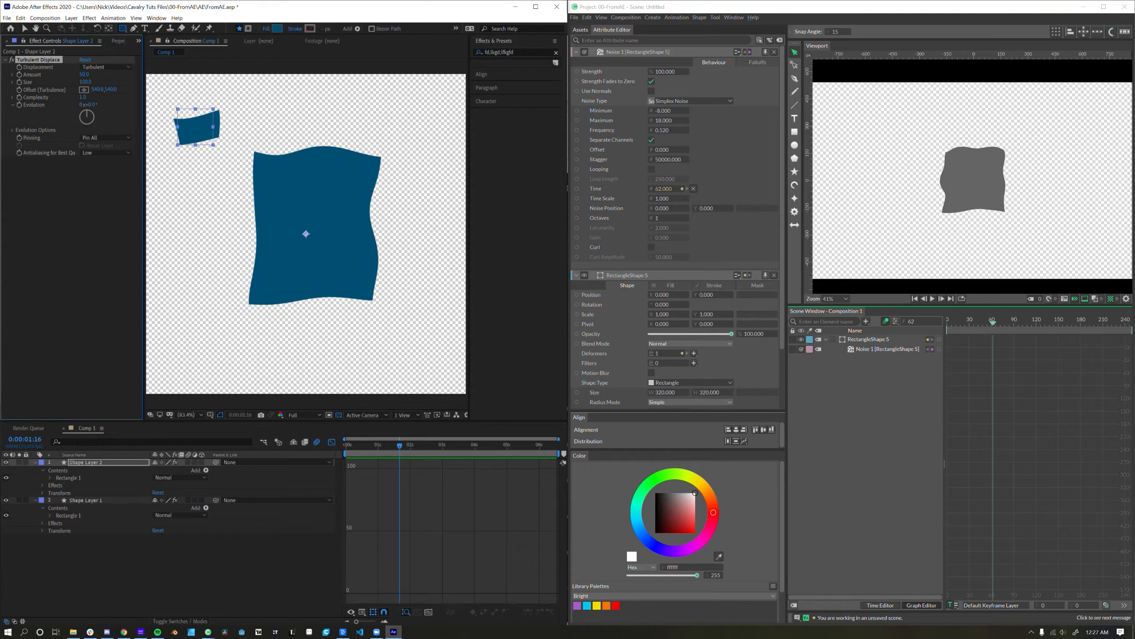
# - In Cavalry, add a 100 by 100 rectangle near the composition's upper-left area and set its Edge Divisions to 56 by 56
pyautogui.click(840, 397)
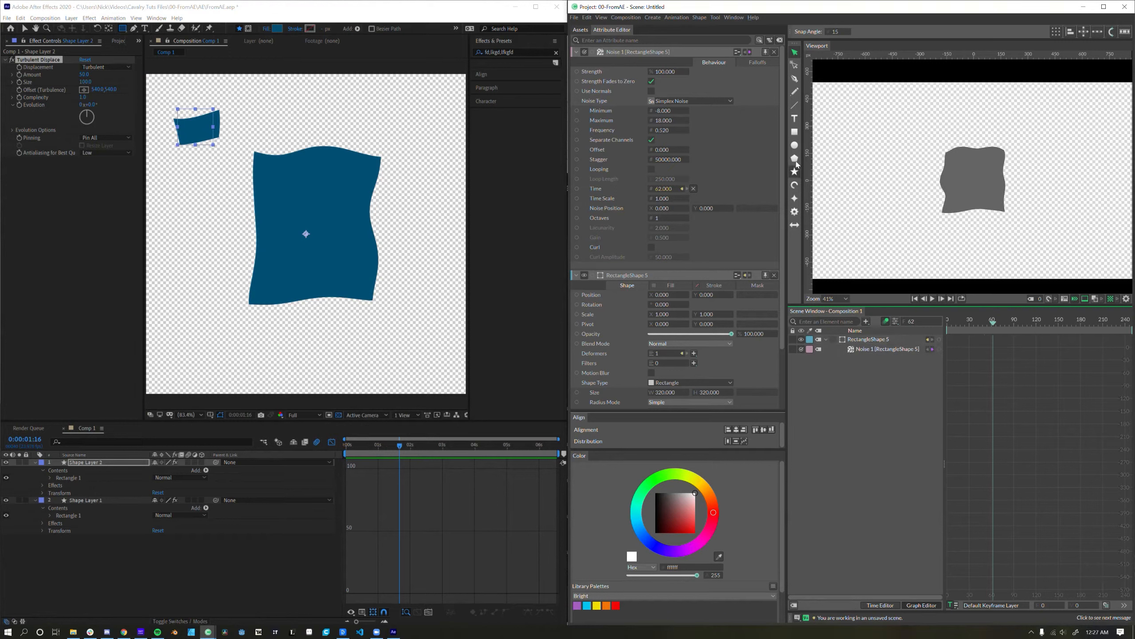
pyautogui.click(795, 132)
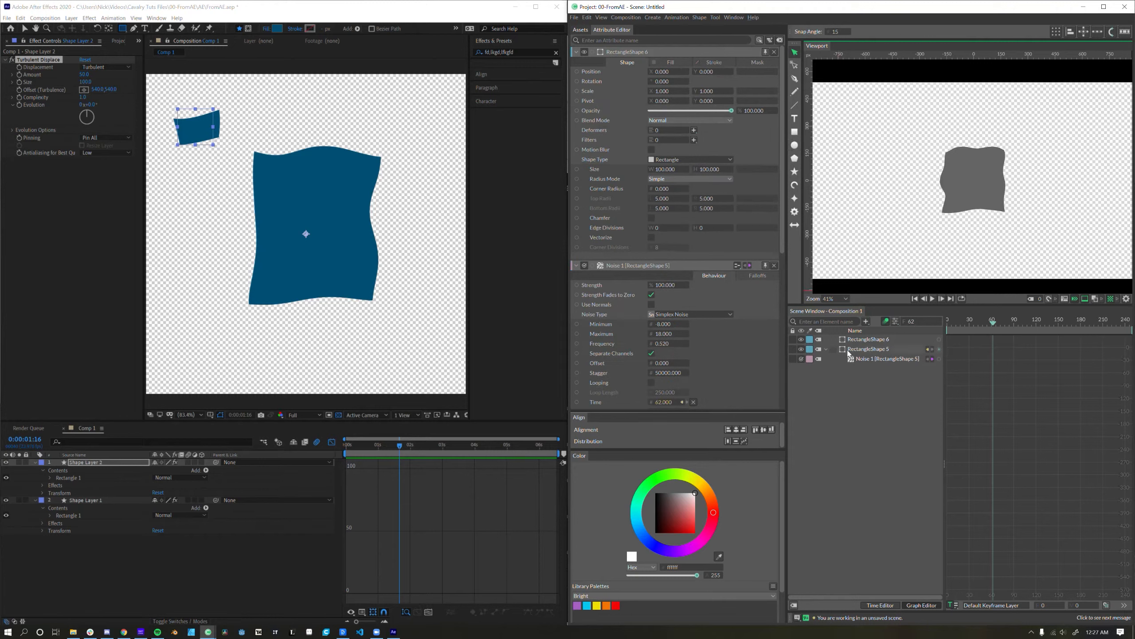
pyautogui.click(877, 129)
pyautogui.moveTo(875, 134); pyautogui.dragTo(875, 134)
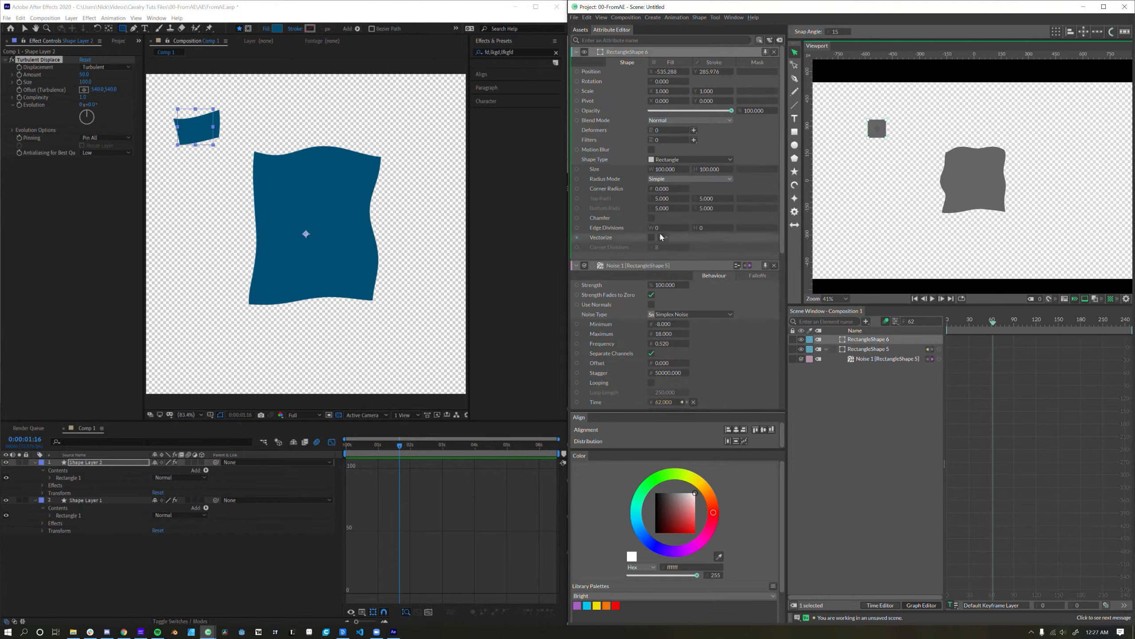
pyautogui.moveTo(659, 227); pyautogui.dragTo(680, 228)
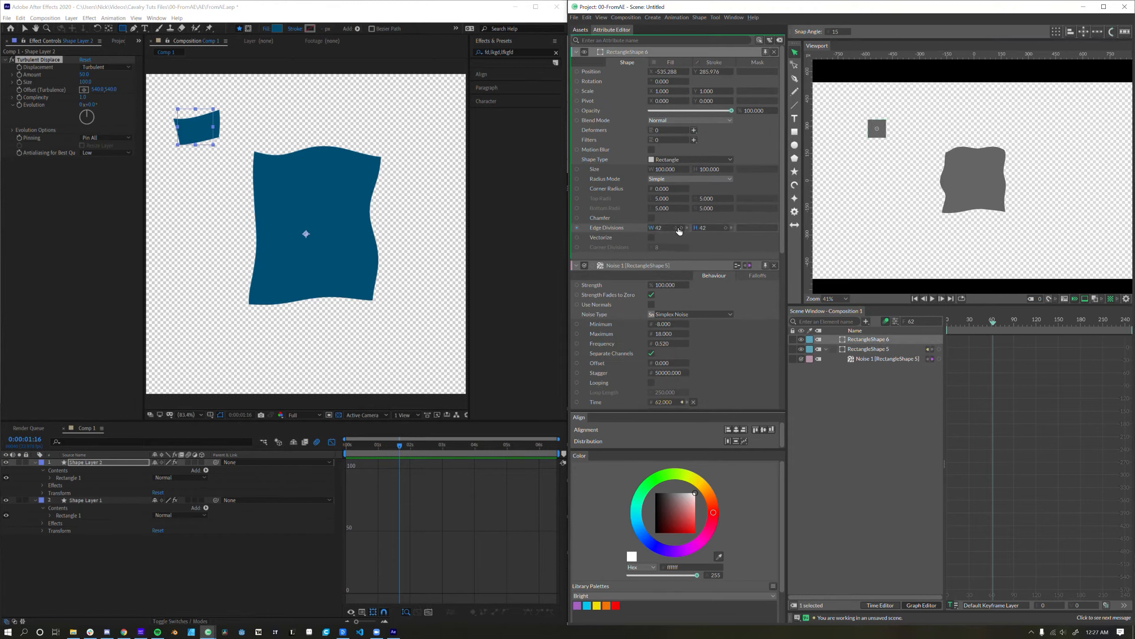
# - Connect the Noise 1 deformer to a new Deformers index on RectangleShape 6
pyautogui.click(865, 362)
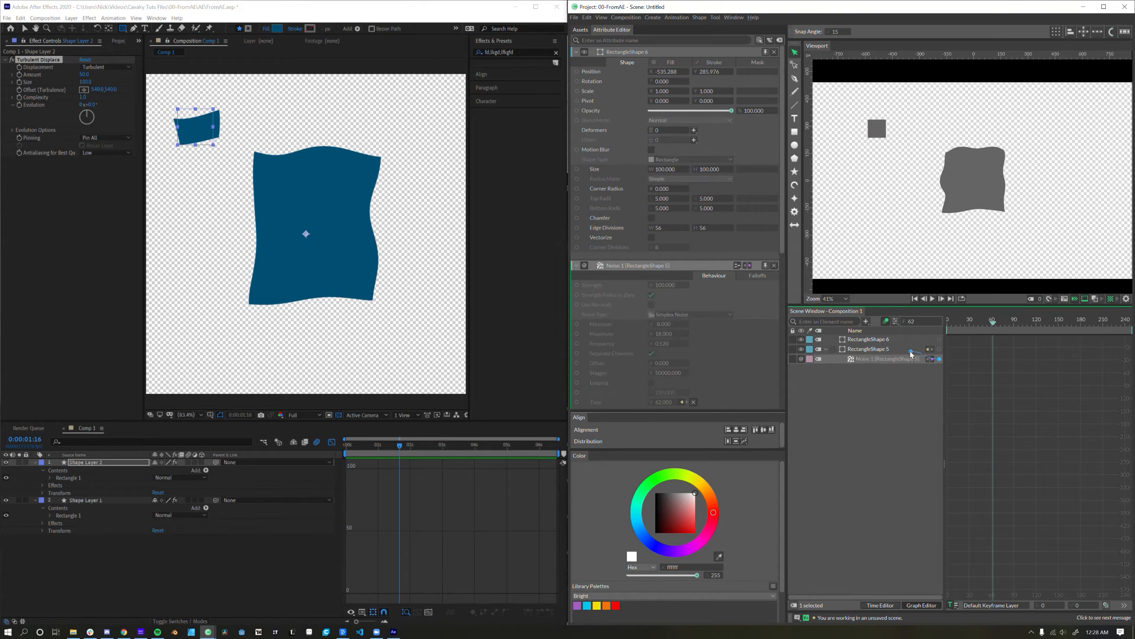
pyautogui.rightClick(878, 341)
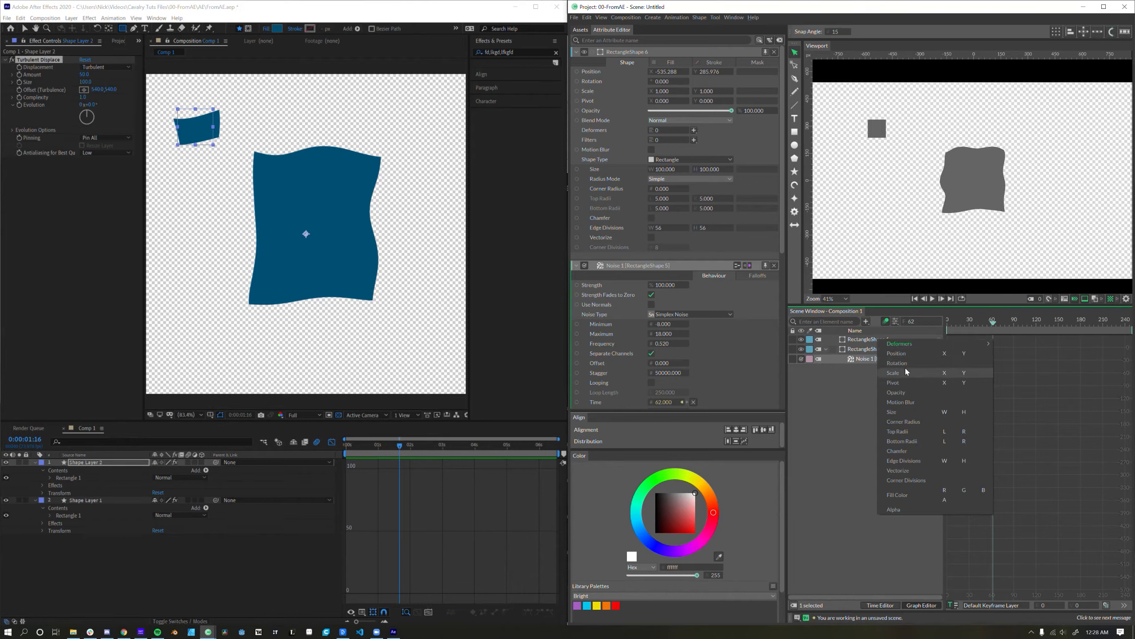
pyautogui.moveTo(912, 343)
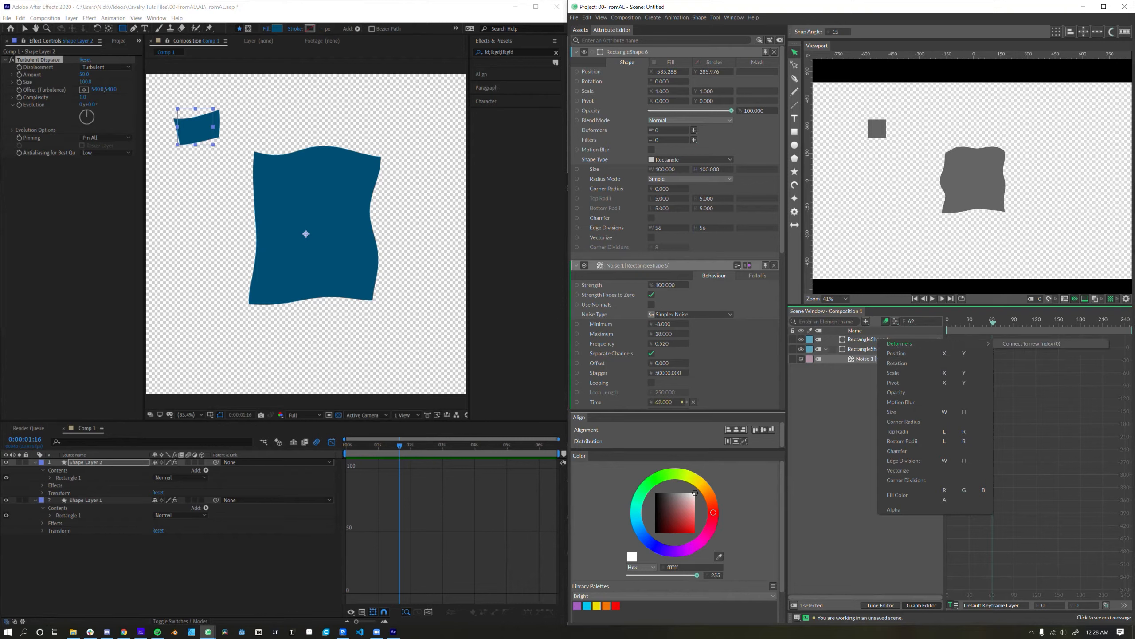
pyautogui.click(1028, 343)
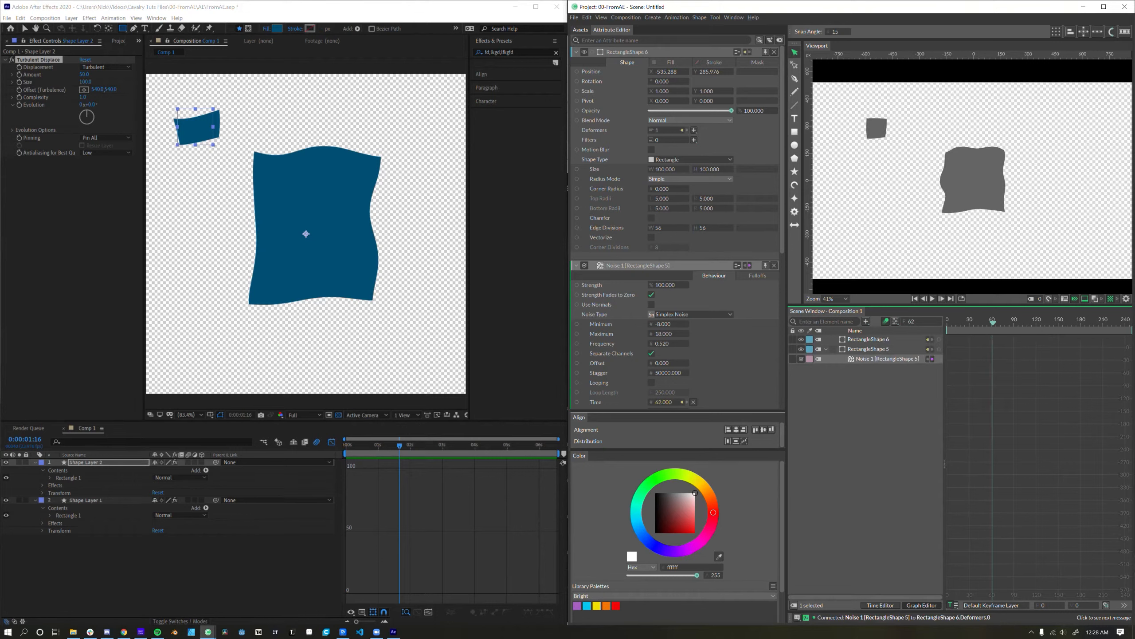
# - Raise the shared Noise 1 deformer's Maximum to 45
pyautogui.click(853, 360)
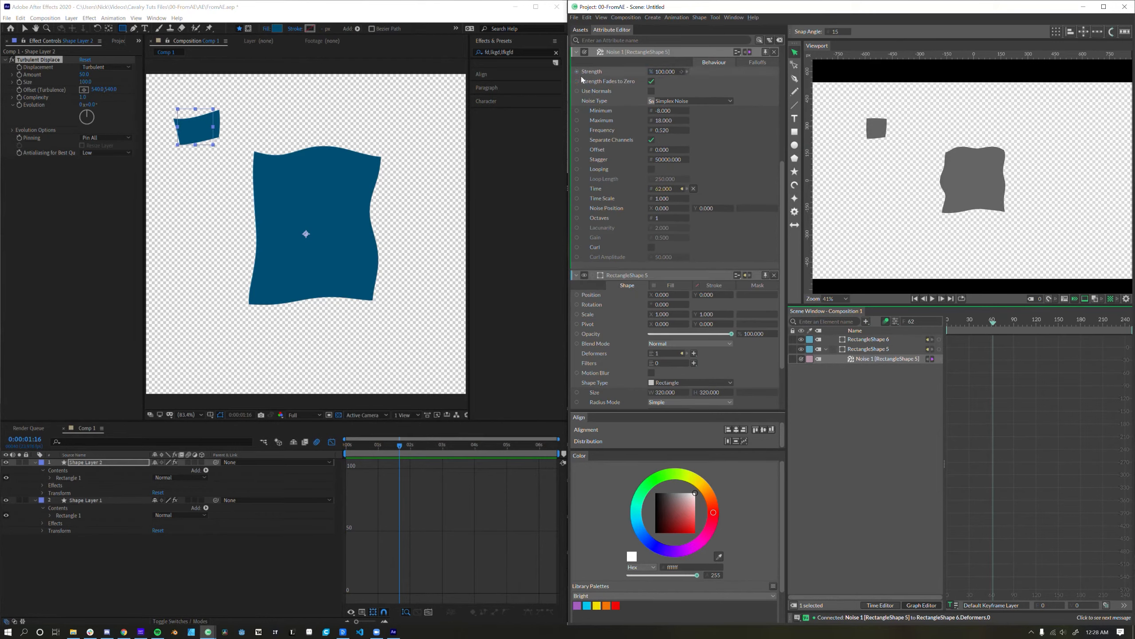
pyautogui.moveTo(661, 120)
pyautogui.mouseDown()
pyautogui.moveTo(700, 125)
pyautogui.moveTo(674, 131)
pyautogui.mouseUp()
pyautogui.click(967, 194)
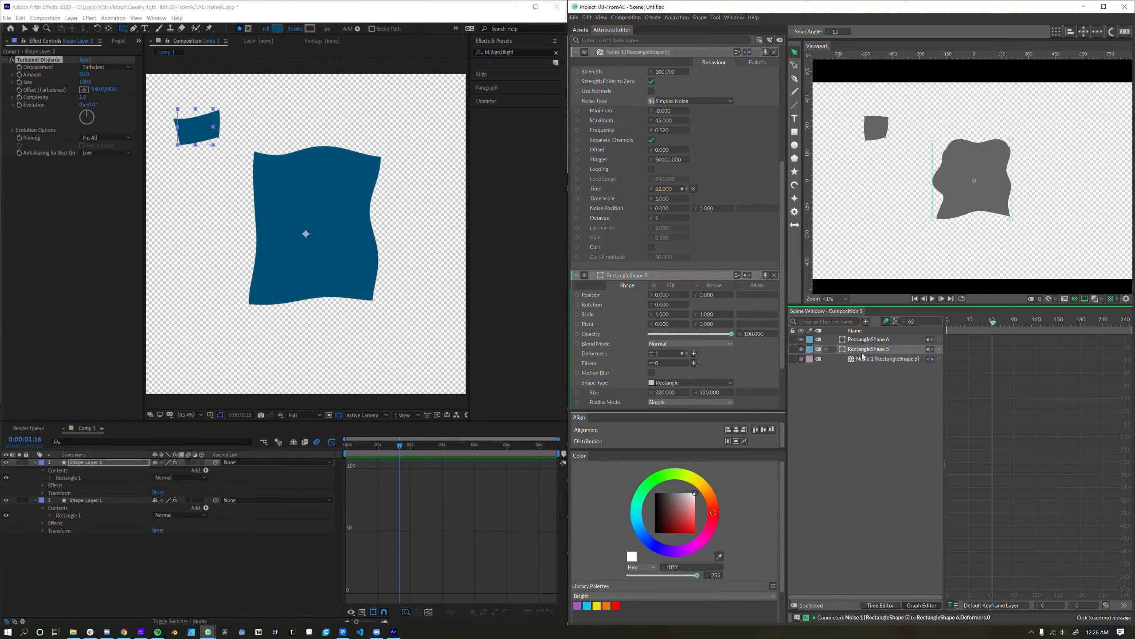
# - Look over the deformers that can be added to RectangleShape 5, without adding one
pyautogui.click(863, 359)
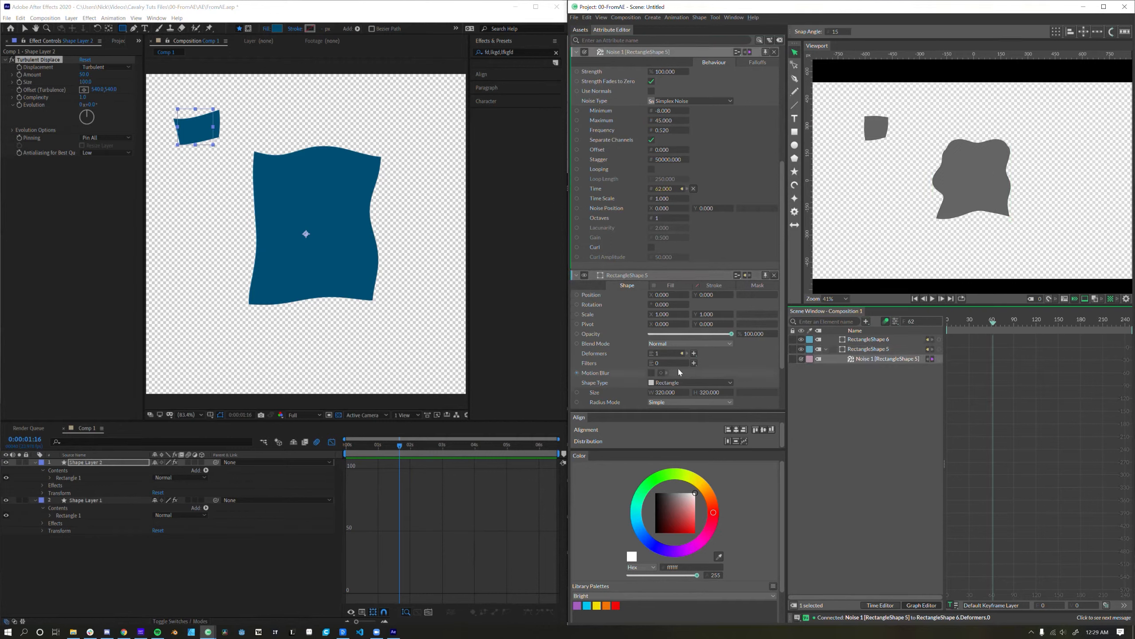
pyautogui.click(694, 353)
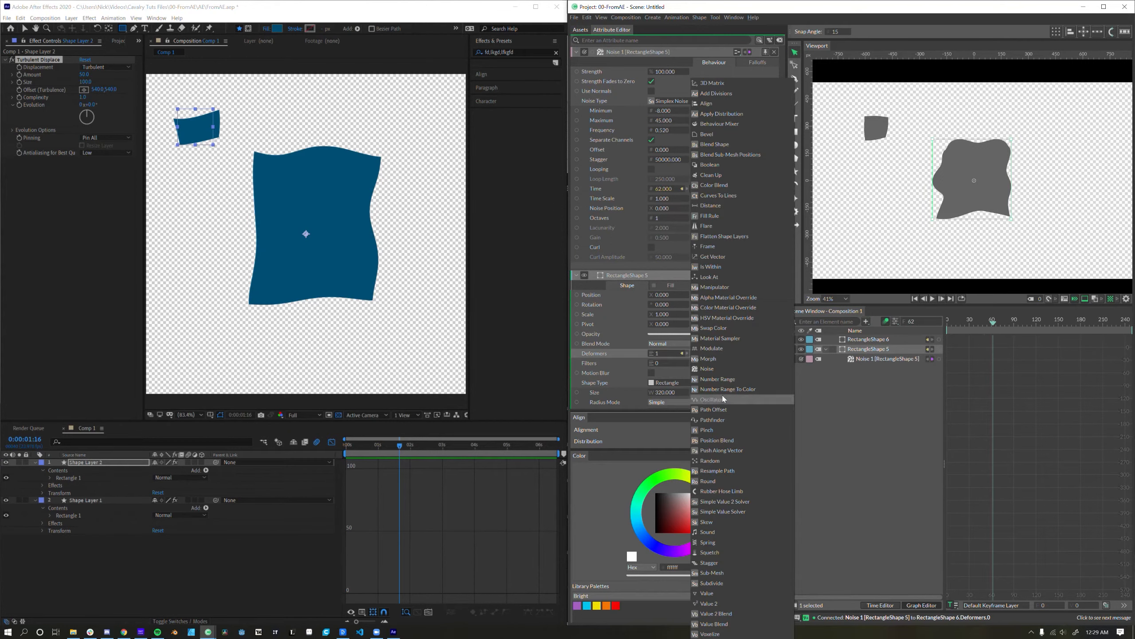
pyautogui.click(856, 380)
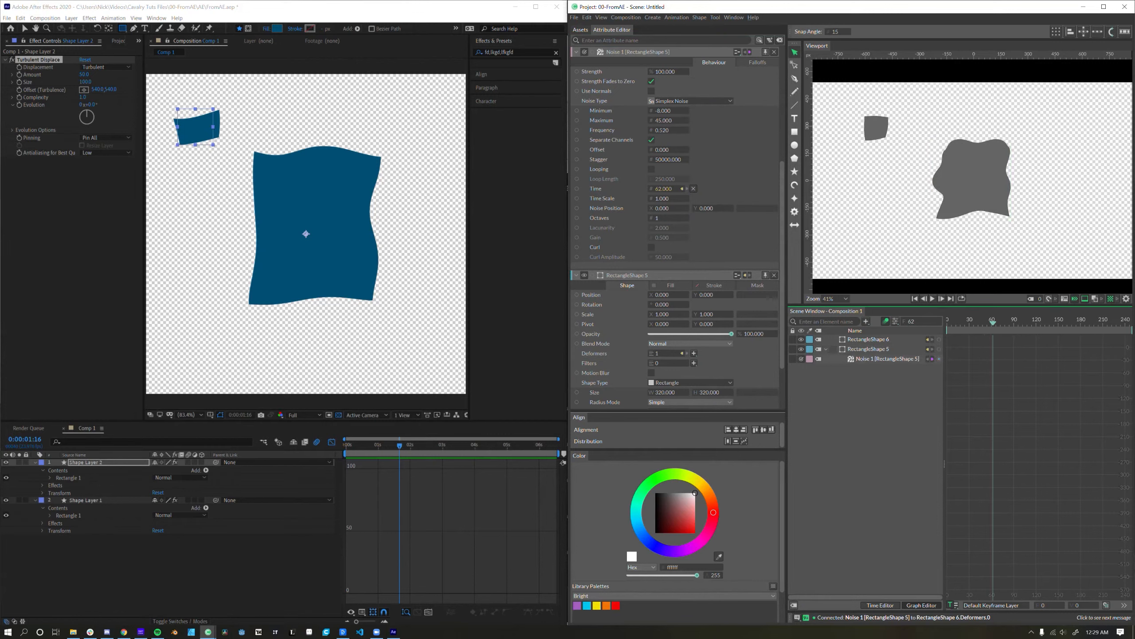
# - Unparent Noise 1 from RectangleShape 5 so it sits at the top level of the scene, and clear the selection
pyautogui.rightClick(862, 359)
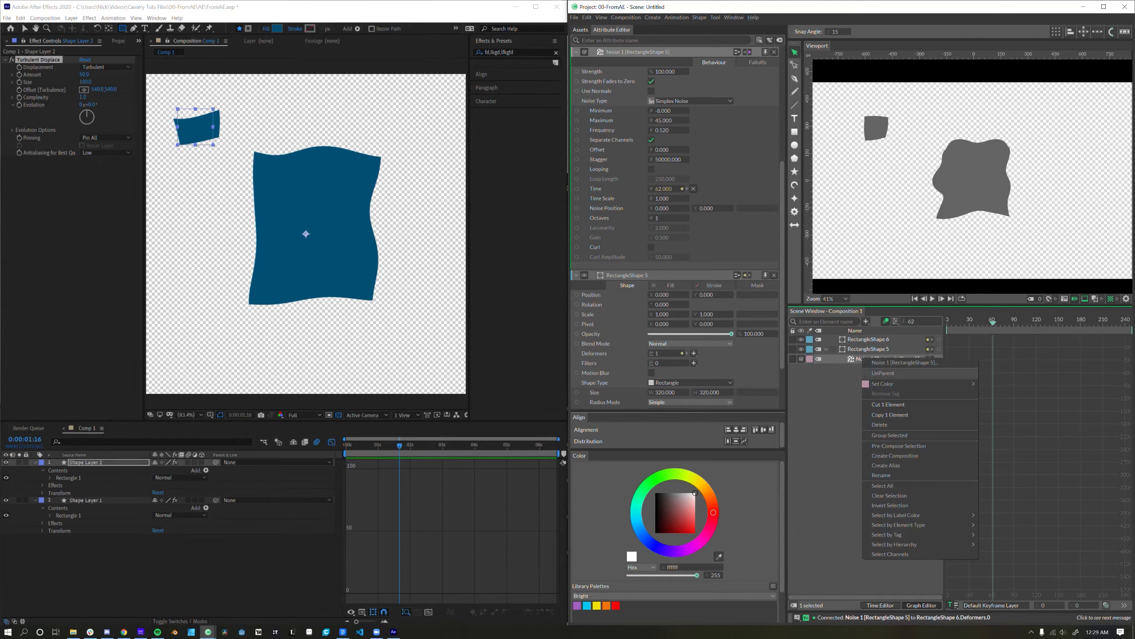
pyautogui.click(883, 373)
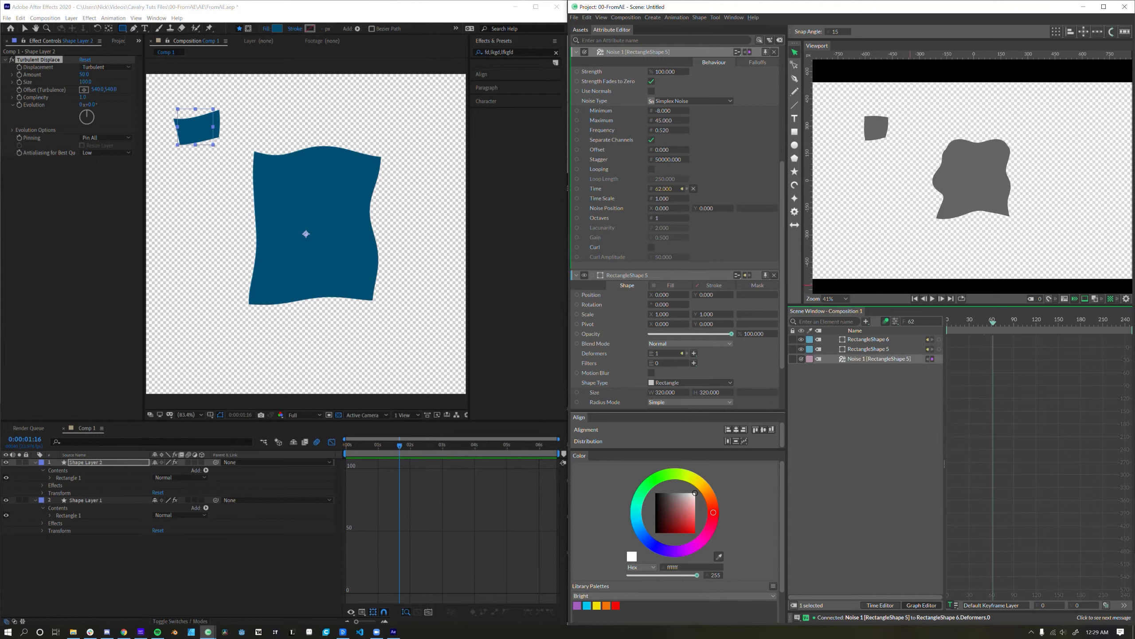
pyautogui.press('Escape')
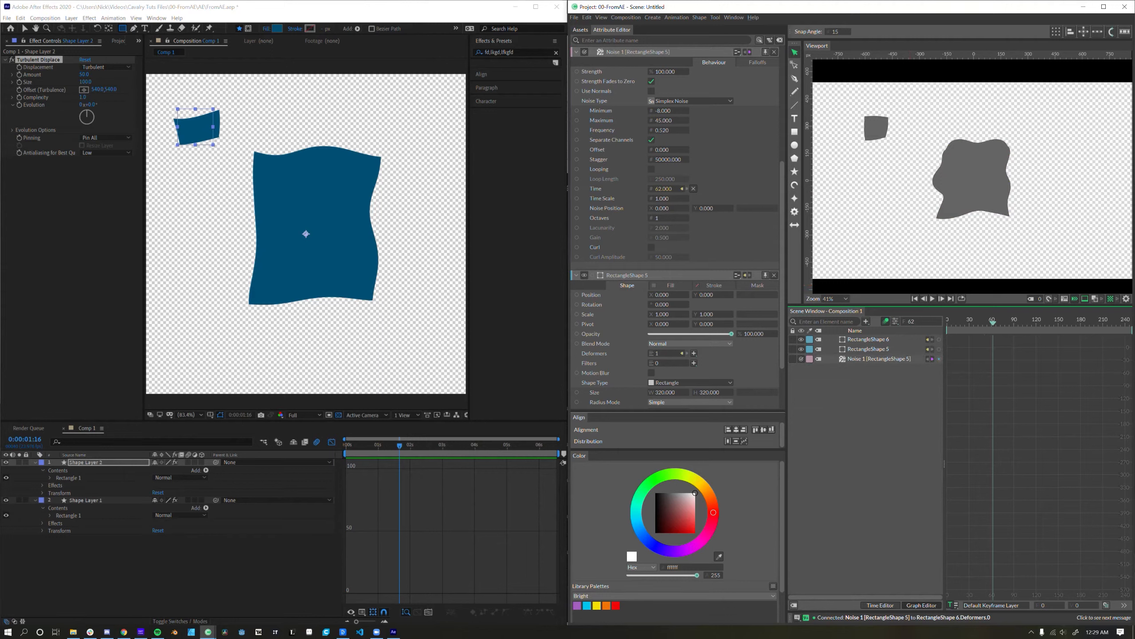
# - Examine the outgoing connections of Noise 1, the incoming connection of RectangleShape 6 and the node graph of RectangleShape 5
pyautogui.click(931, 358)
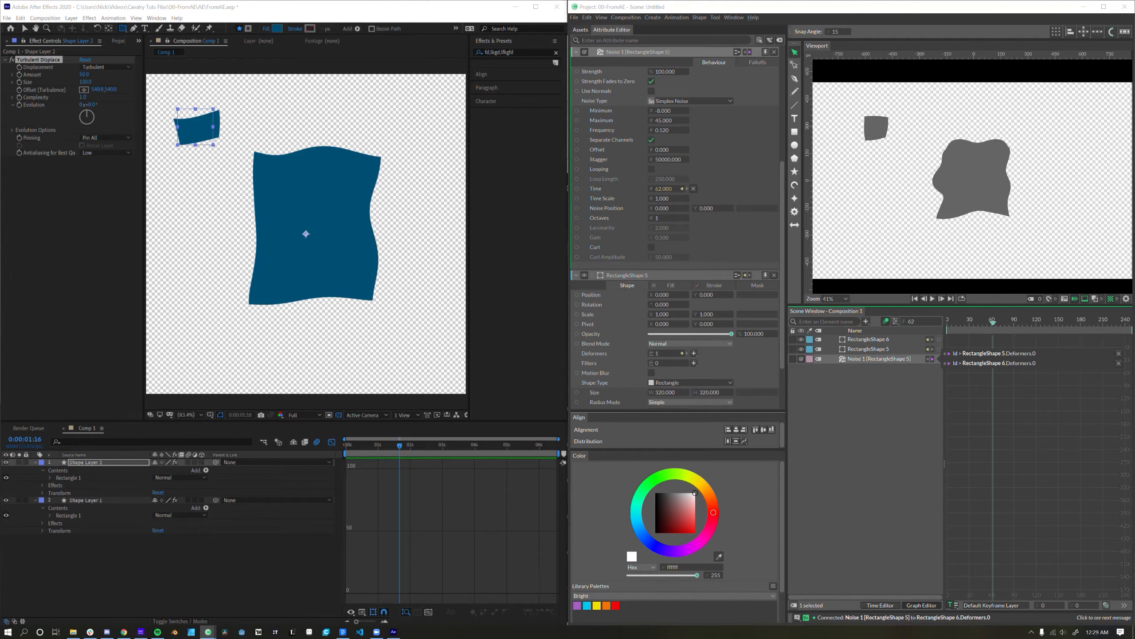
pyautogui.click(902, 395)
pyautogui.click(877, 339)
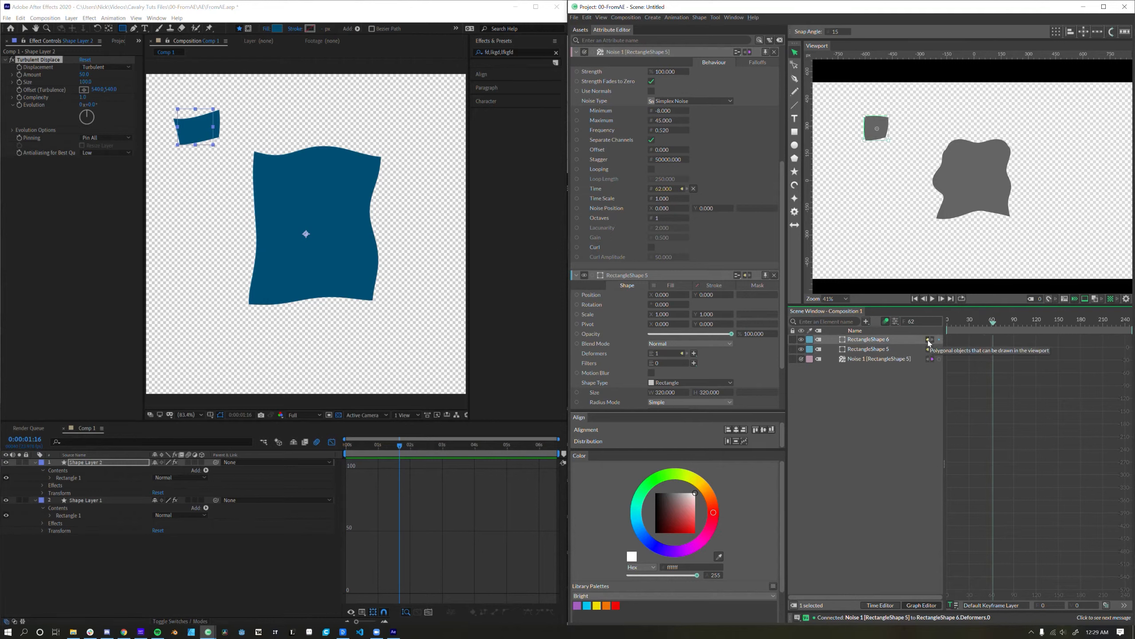
pyautogui.click(929, 339)
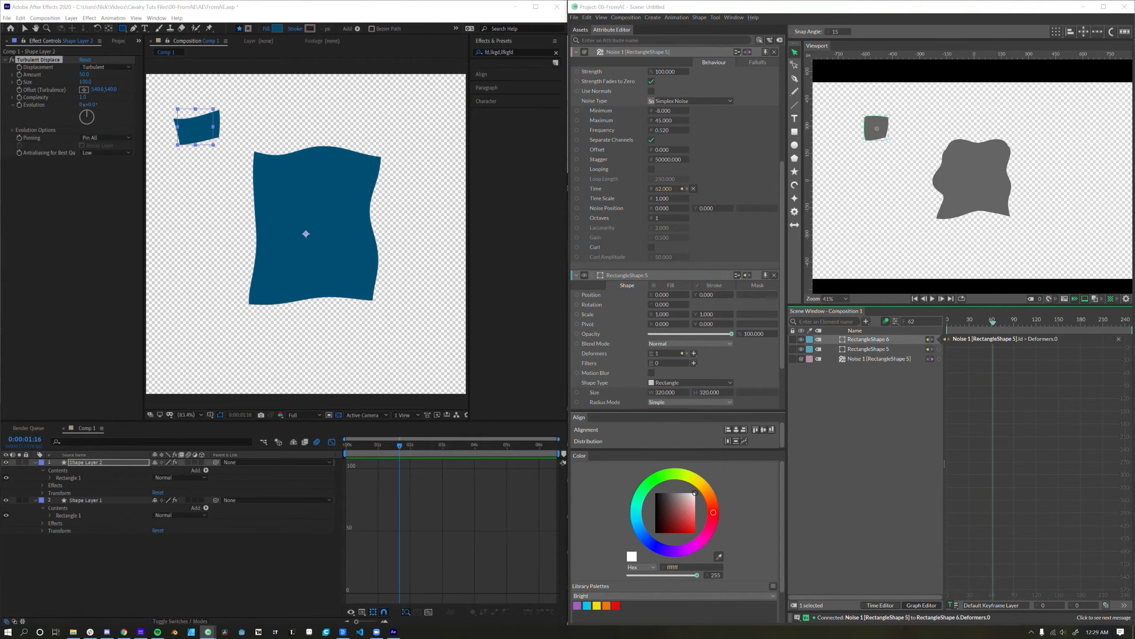
pyautogui.click(903, 386)
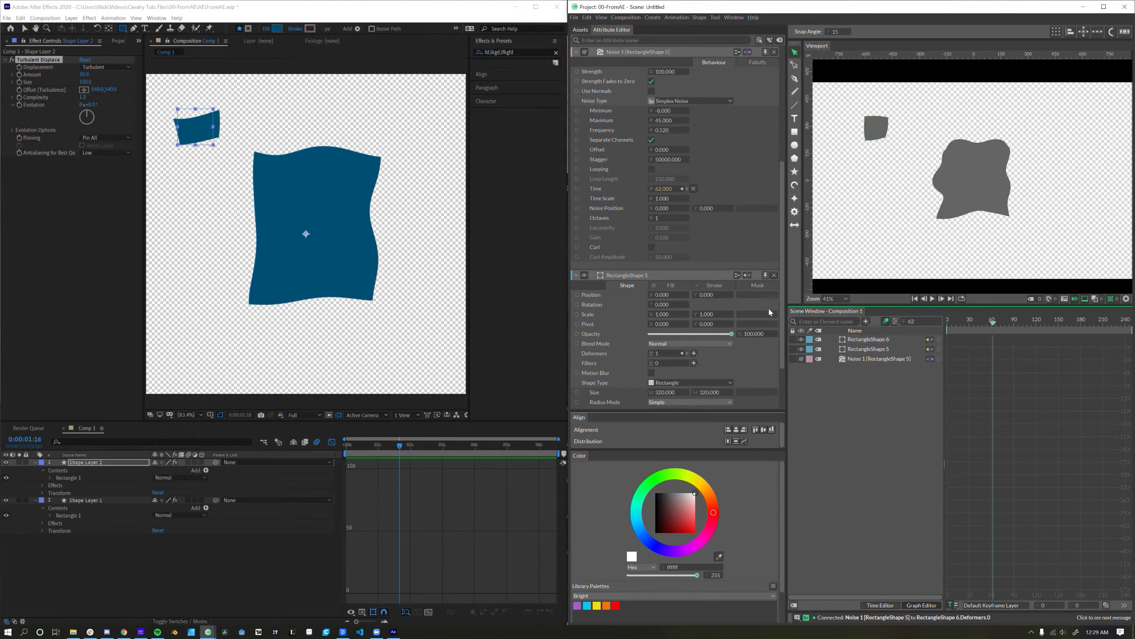
pyautogui.click(737, 276)
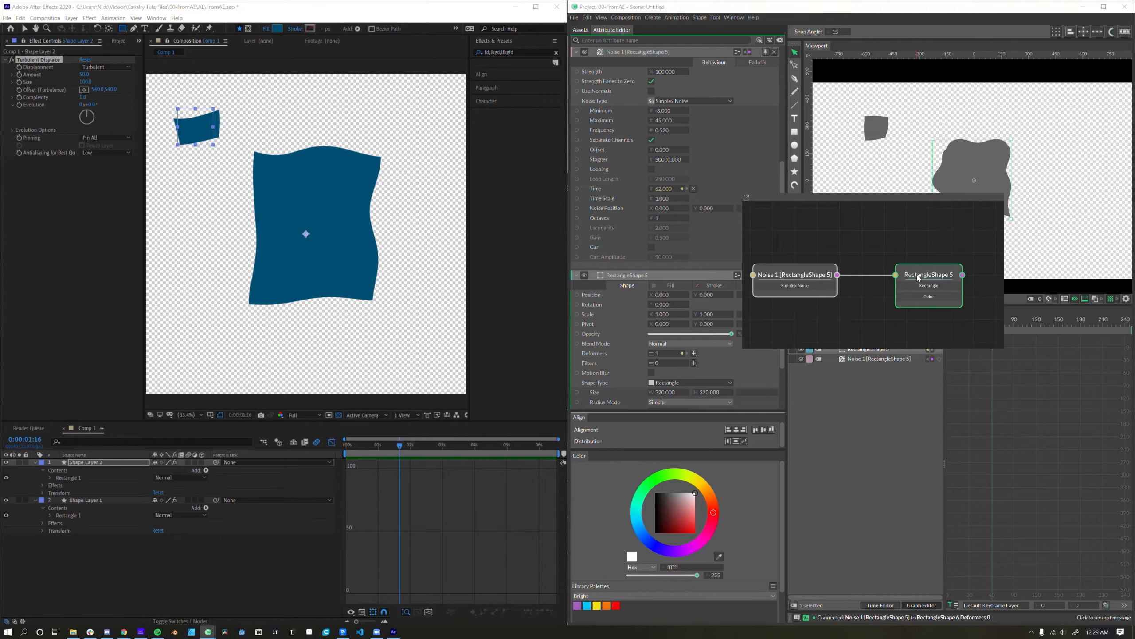
# - Connect Noise 1 to the Rotation of RectangleShape 6 and move that shape to about X -648, Y 204
pyautogui.click(843, 361)
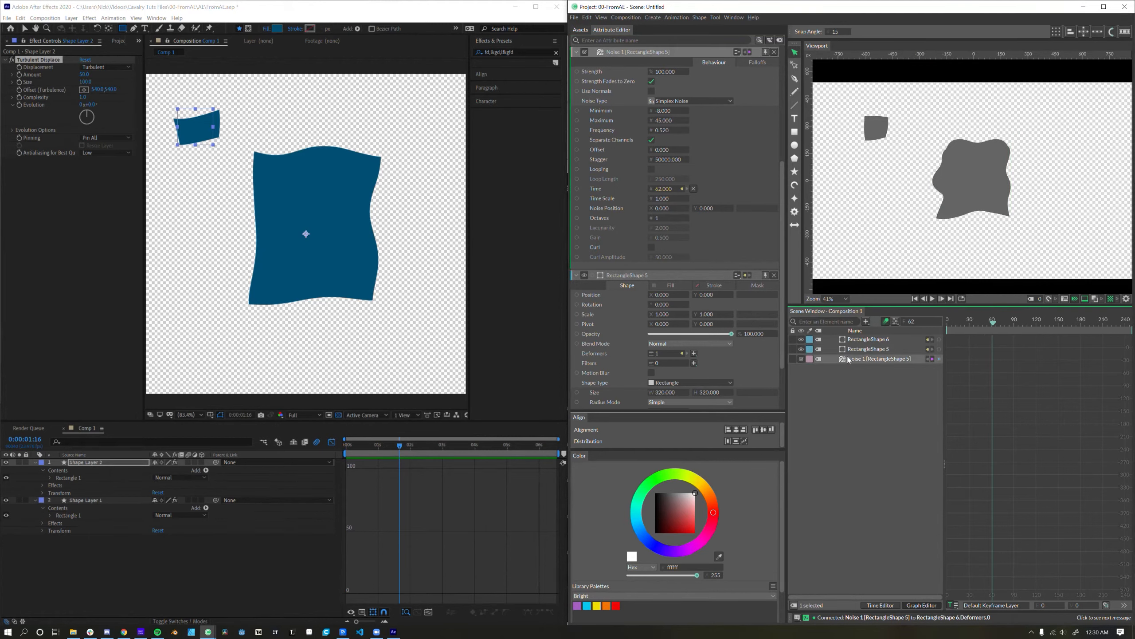
pyautogui.moveTo(940, 359); pyautogui.dragTo(867, 339)
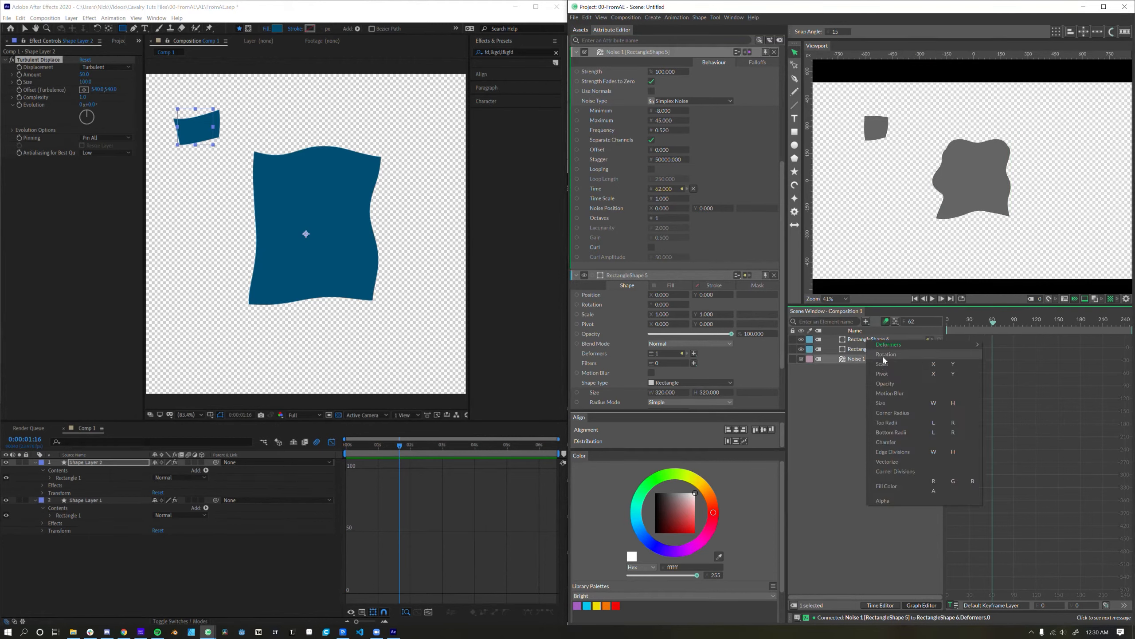
pyautogui.click(885, 355)
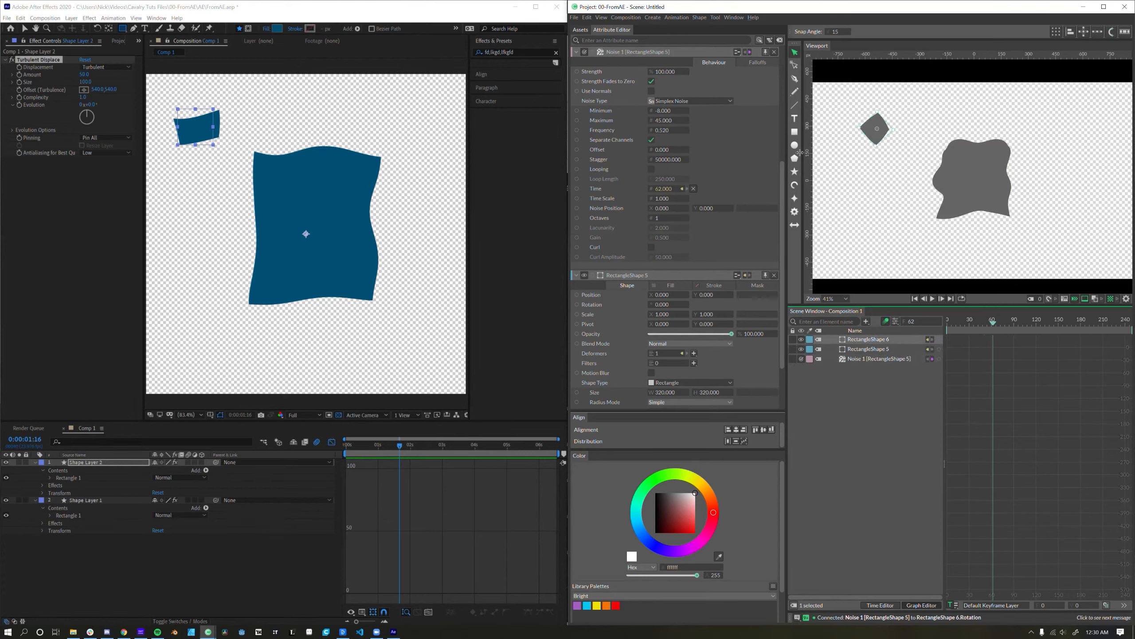
pyautogui.moveTo(880, 140)
pyautogui.mouseDown()
pyautogui.moveTo(881, 212)
pyautogui.moveTo(932, 261)
pyautogui.moveTo(977, 259)
pyautogui.moveTo(1047, 199)
pyautogui.moveTo(947, 117)
pyautogui.moveTo(877, 165)
pyautogui.moveTo(900, 250)
pyautogui.moveTo(886, 146)
pyautogui.mouseUp()
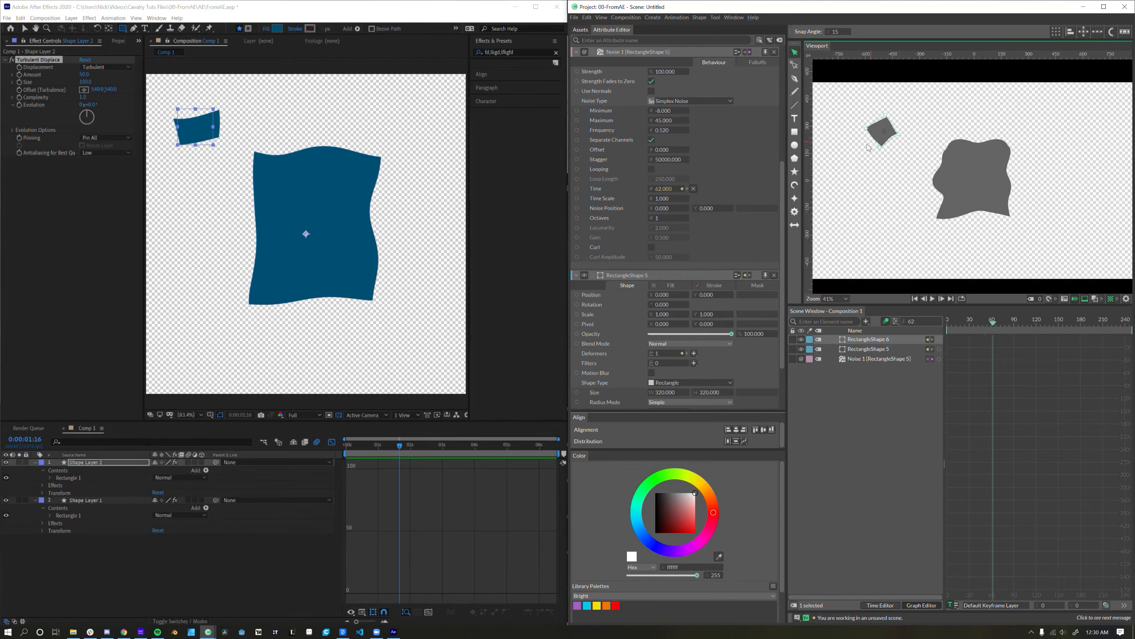
pyautogui.moveTo(882, 145); pyautogui.dragTo(856, 152)
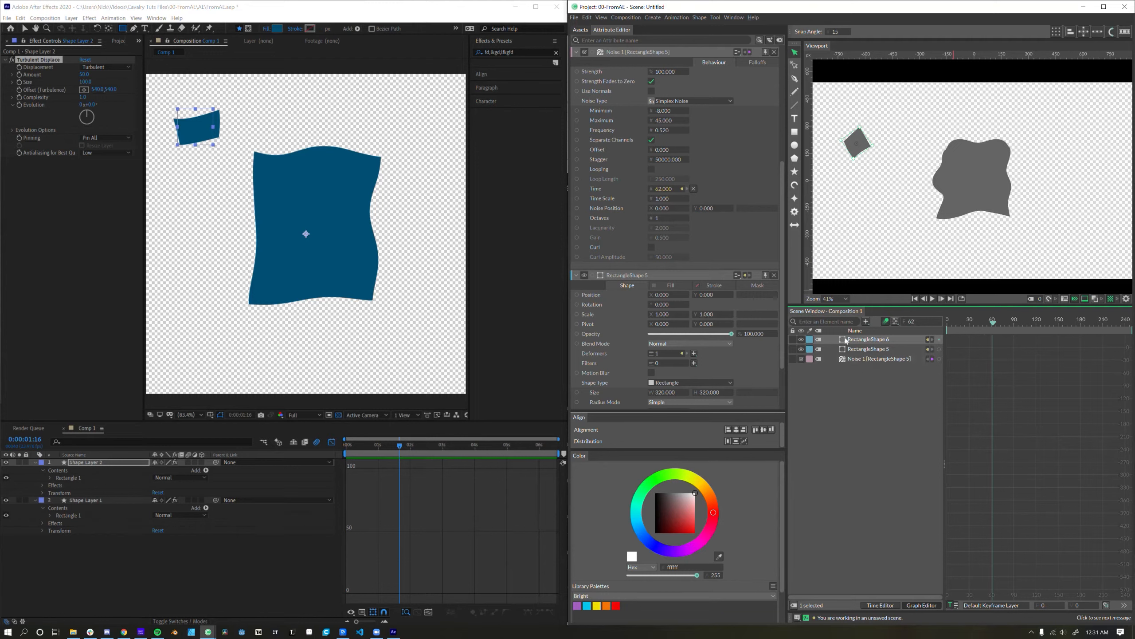
# - Browse the searchable list of element types that can be added to the scene, without adding any
pyautogui.click(845, 393)
pyautogui.hotkey('ctrl', '.')
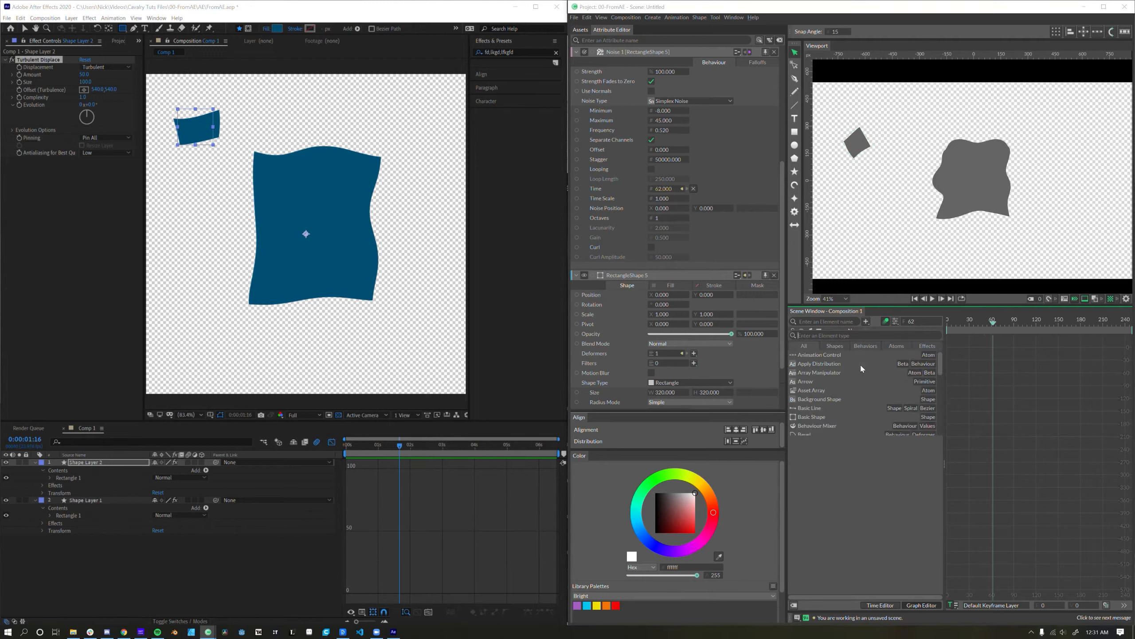
pyautogui.scroll(-3, 882, 370)
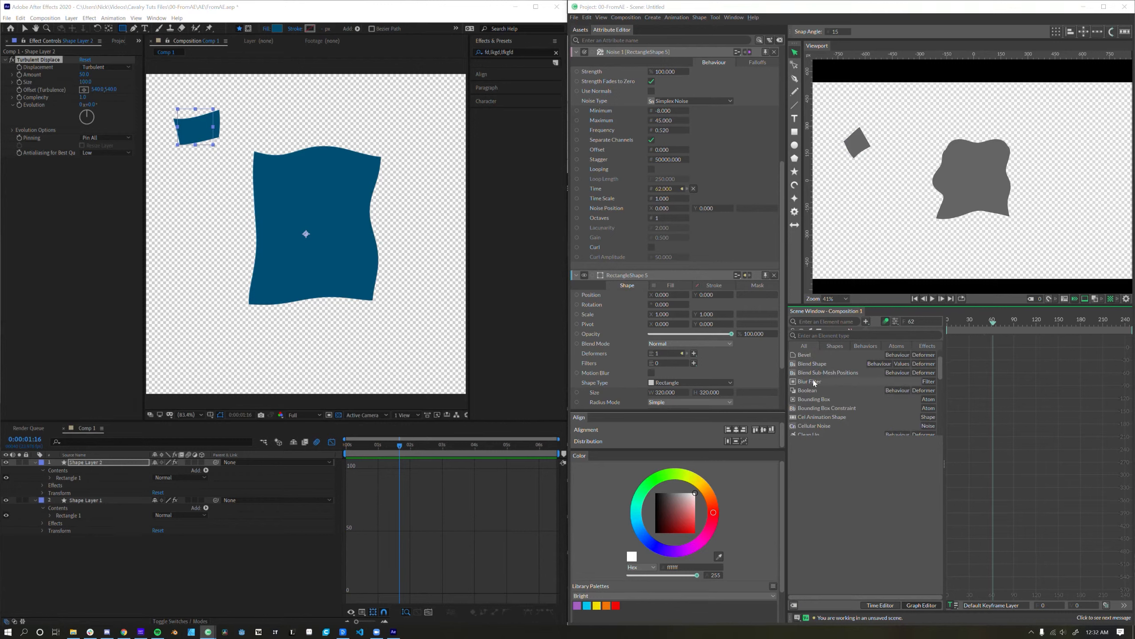
pyautogui.press('Escape')
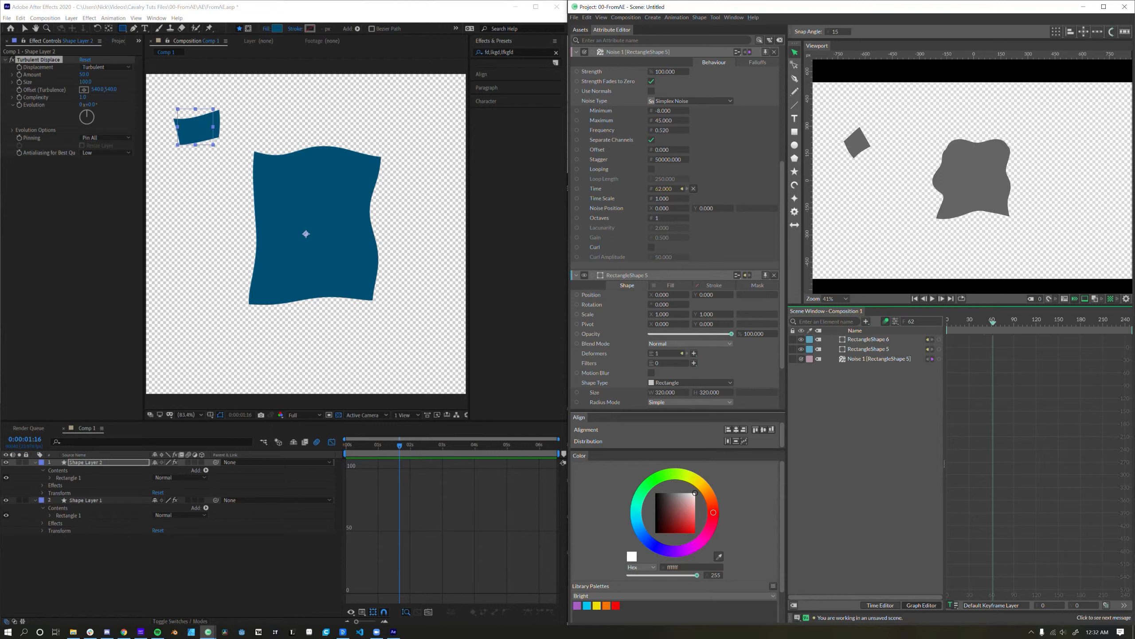
# - Hide RectangleShape 5 and RectangleShape 6 in the scene, and show both again
pyautogui.click(878, 359)
pyautogui.click(801, 350)
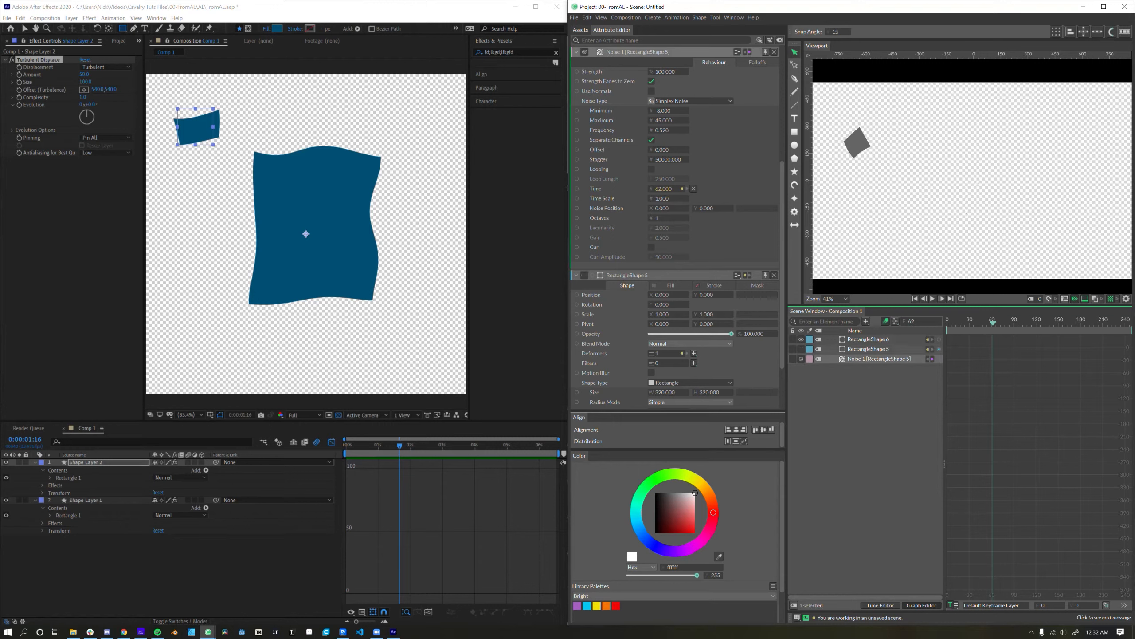
pyautogui.click(801, 339)
pyautogui.click(802, 349)
pyautogui.click(802, 339)
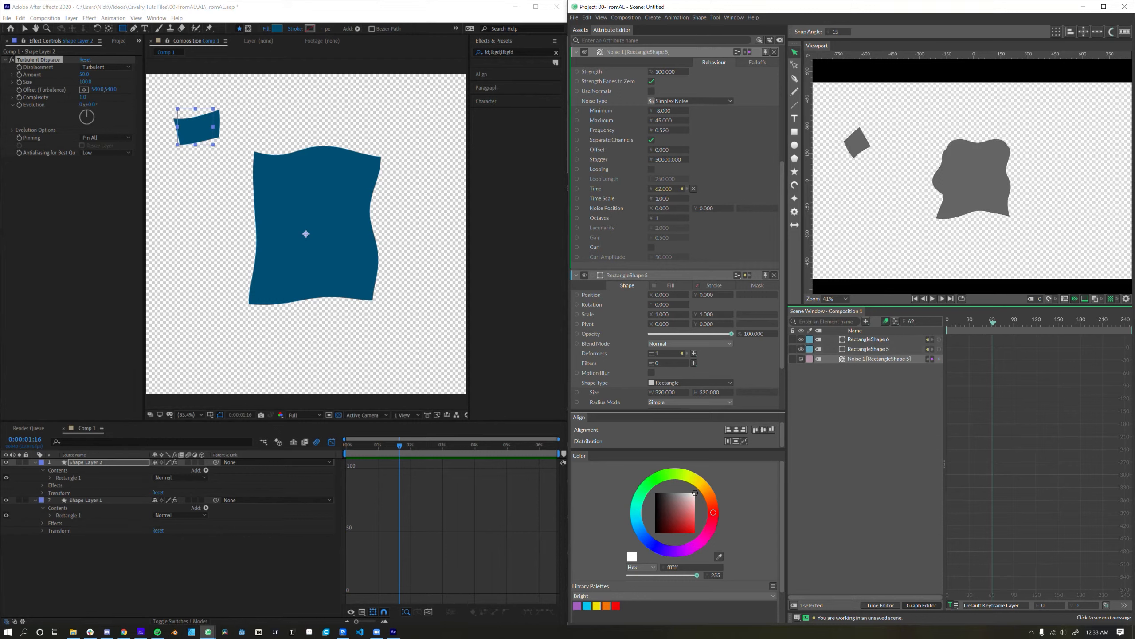
# - Add a Blur Filter to RectangleShape 5 and increase its blur Amount for a much softer edge
pyautogui.scroll(-3, 735, 271)
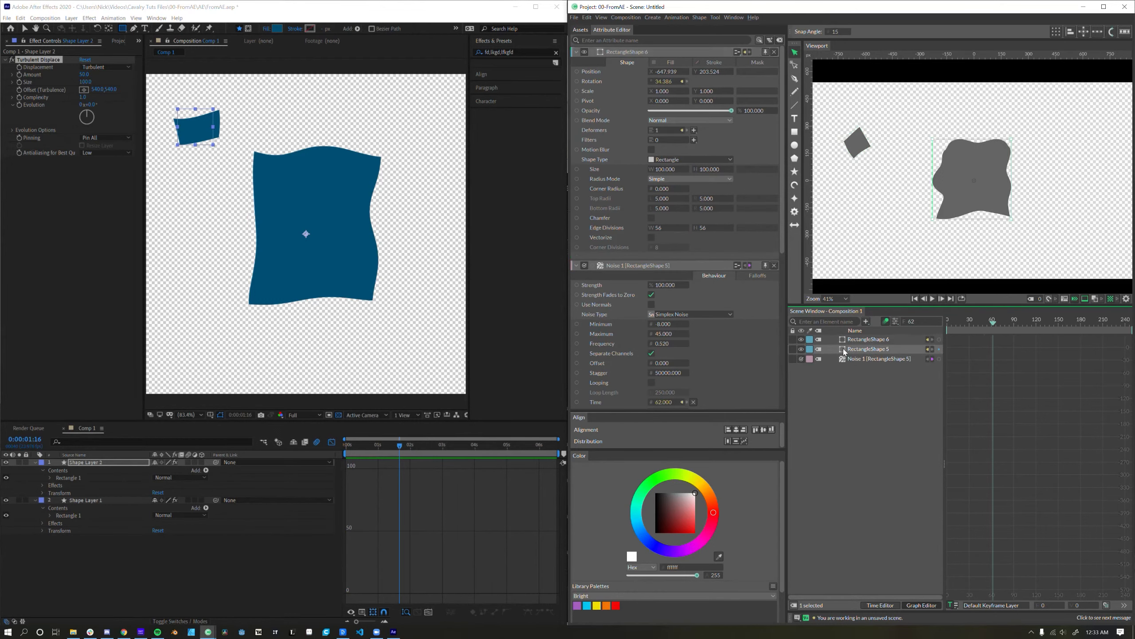
pyautogui.click(694, 290)
pyautogui.click(680, 295)
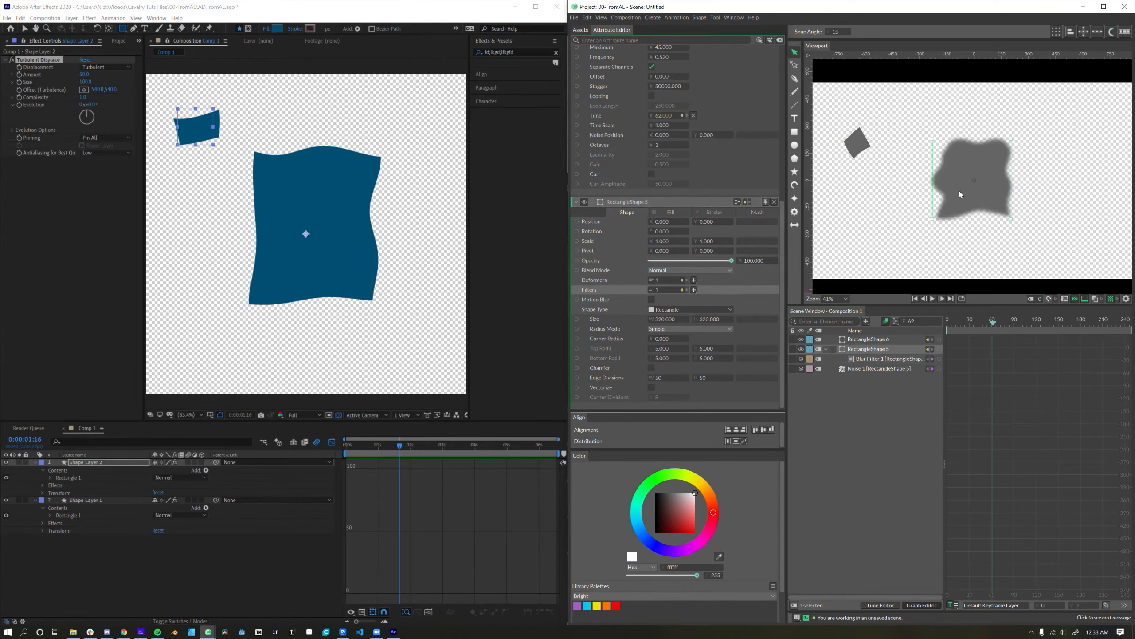
pyautogui.click(861, 359)
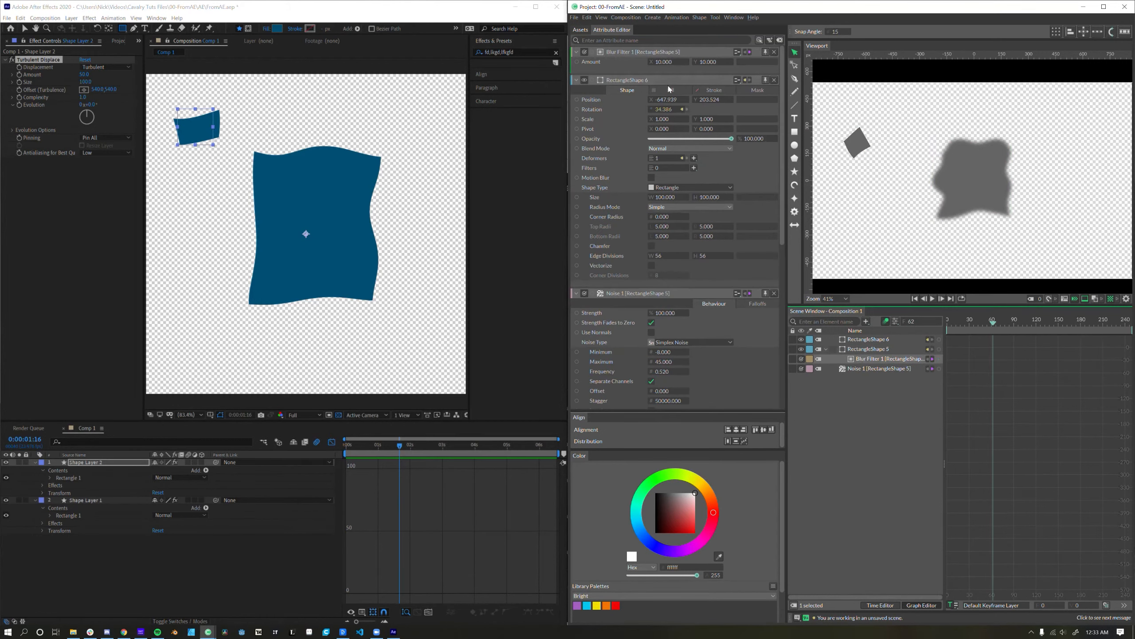
pyautogui.moveTo(665, 65); pyautogui.dragTo(690, 74)
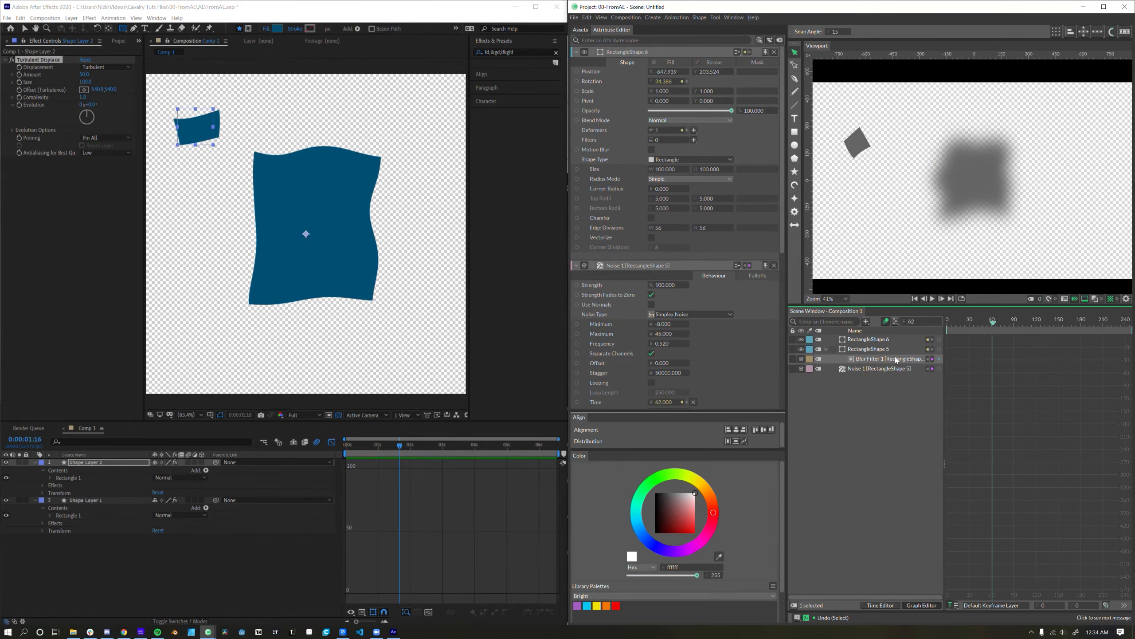
# - Connect Blur Filter 1 to RectangleShape 6 as well, and delete the filter from the scene
pyautogui.moveTo(922, 359); pyautogui.dragTo(876, 340)
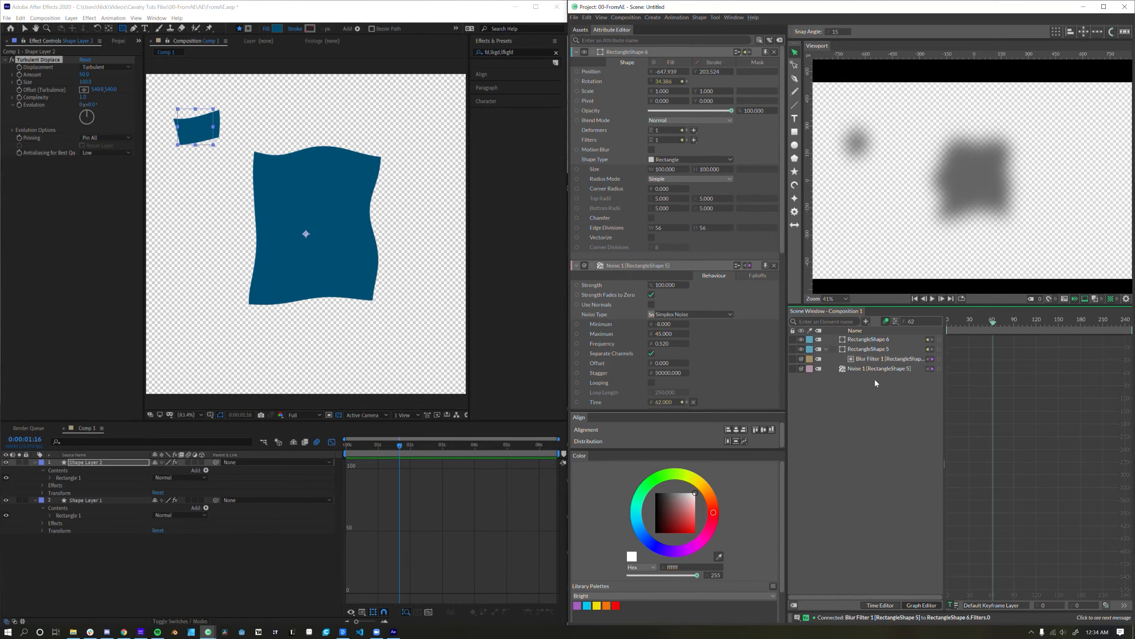
pyautogui.click(865, 361)
pyautogui.press('Delete')
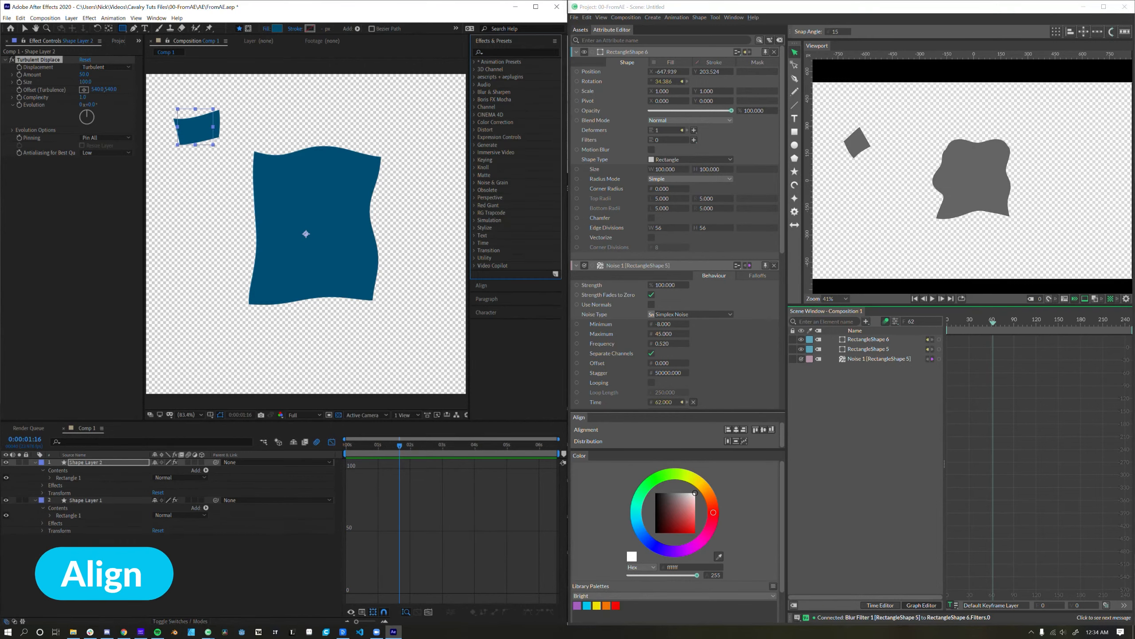
# - Show the Align options in After Effects and clear all shapes from both Comp 1 and the Cavalry scene
pyautogui.click(481, 249)
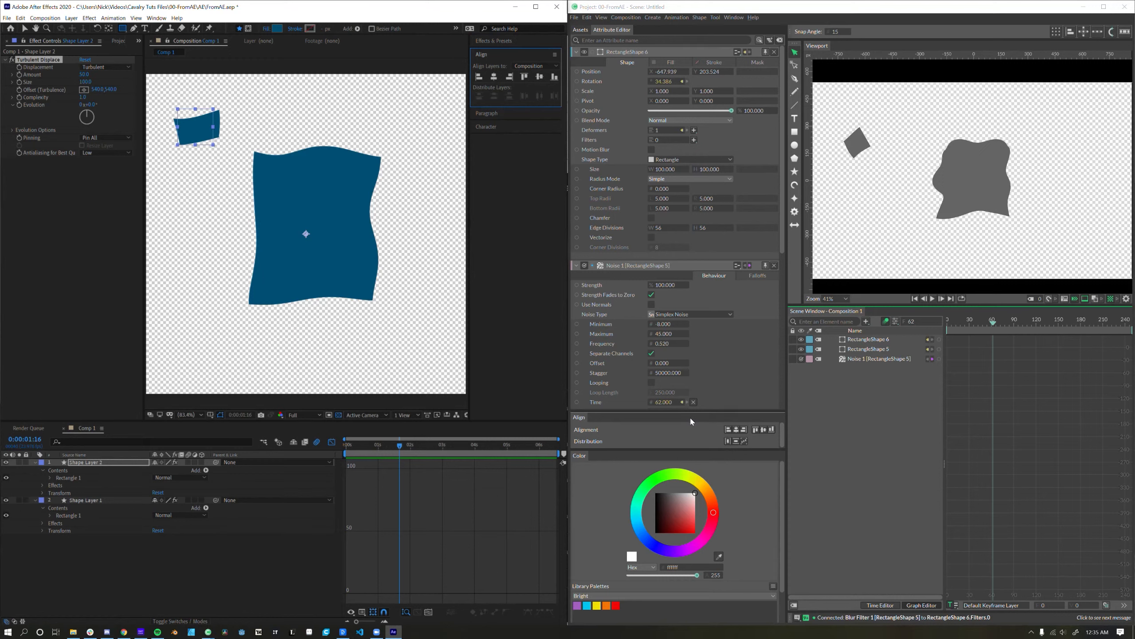
pyautogui.hotkey('alt', 'Tab')
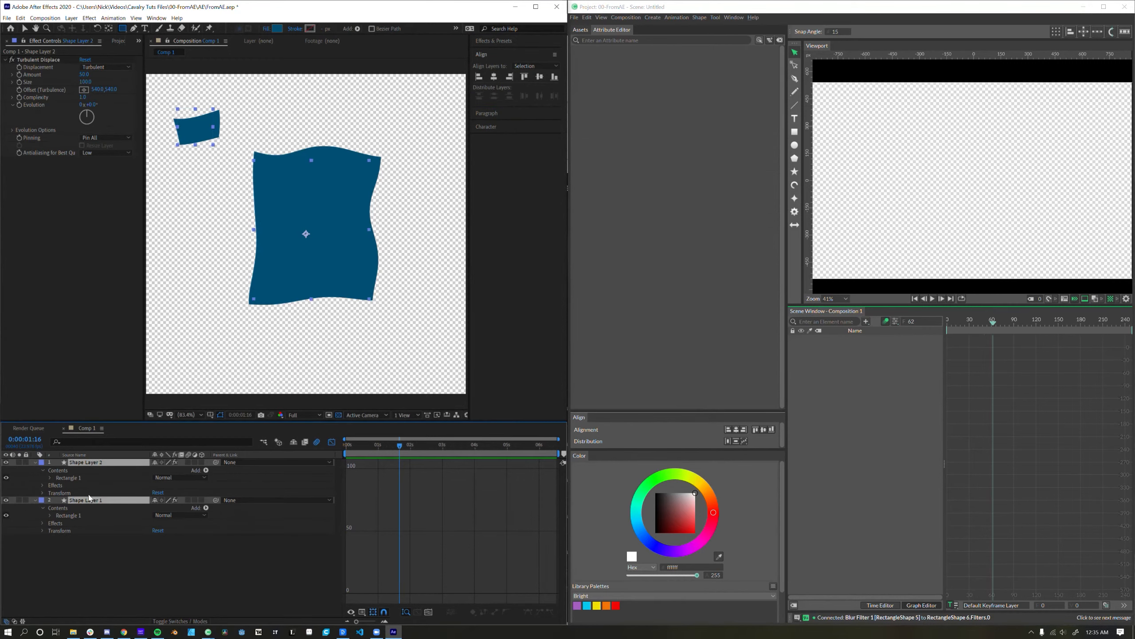
pyautogui.hotkey('ctrl', 'a')
pyautogui.press('Delete')
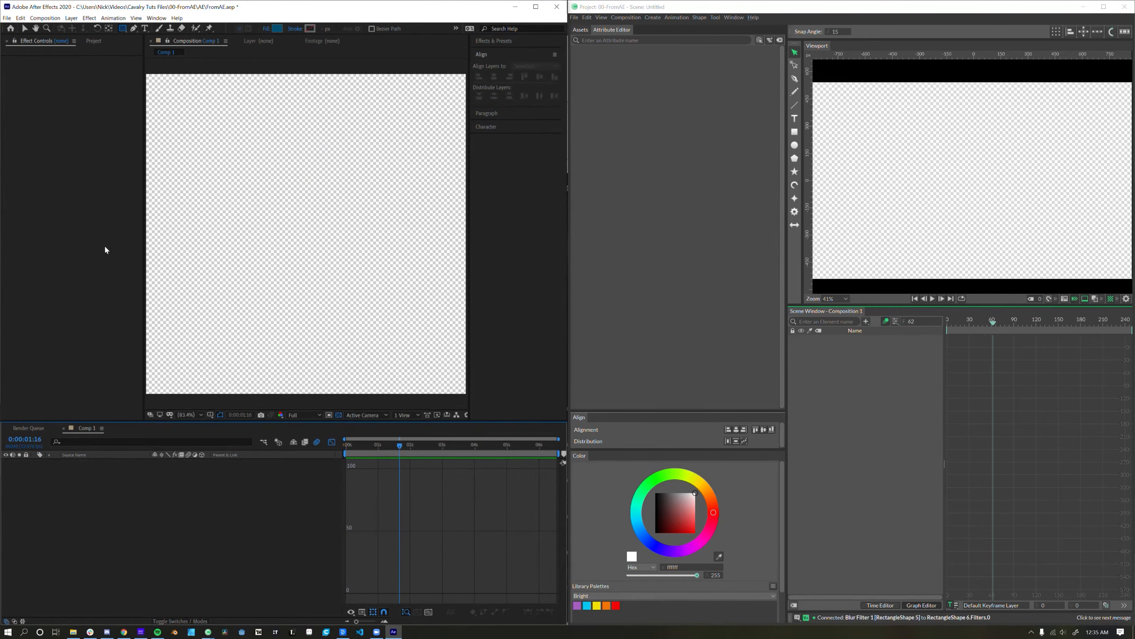
# - Draw a small square in After Effects, duplicate it three times, and move Shape Layer 4 to the opposite side of the composition
pyautogui.moveTo(199, 223); pyautogui.dragTo(169, 252)
pyautogui.hotkey('ctrl', 'd')
pyautogui.hotkey('ctrl', 'd')
pyautogui.hotkey('ctrl', 'd')
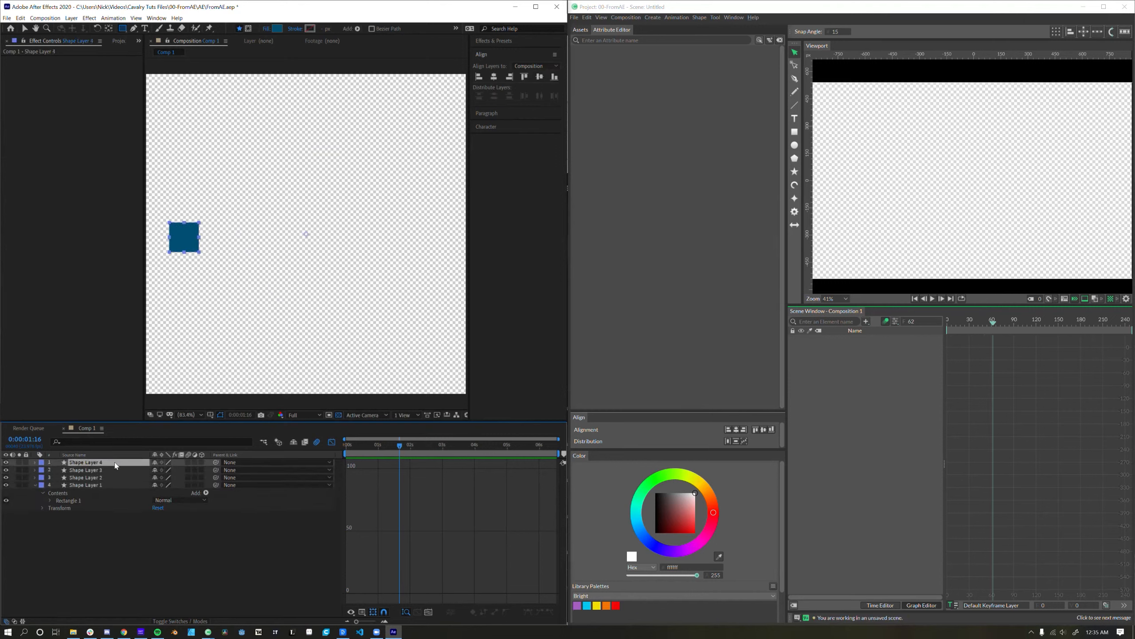
pyautogui.press('v')
pyautogui.moveTo(185, 236); pyautogui.dragTo(424, 238)
# - Distribute the four square shape layers evenly along the horizontal axis
pyautogui.click(107, 485)
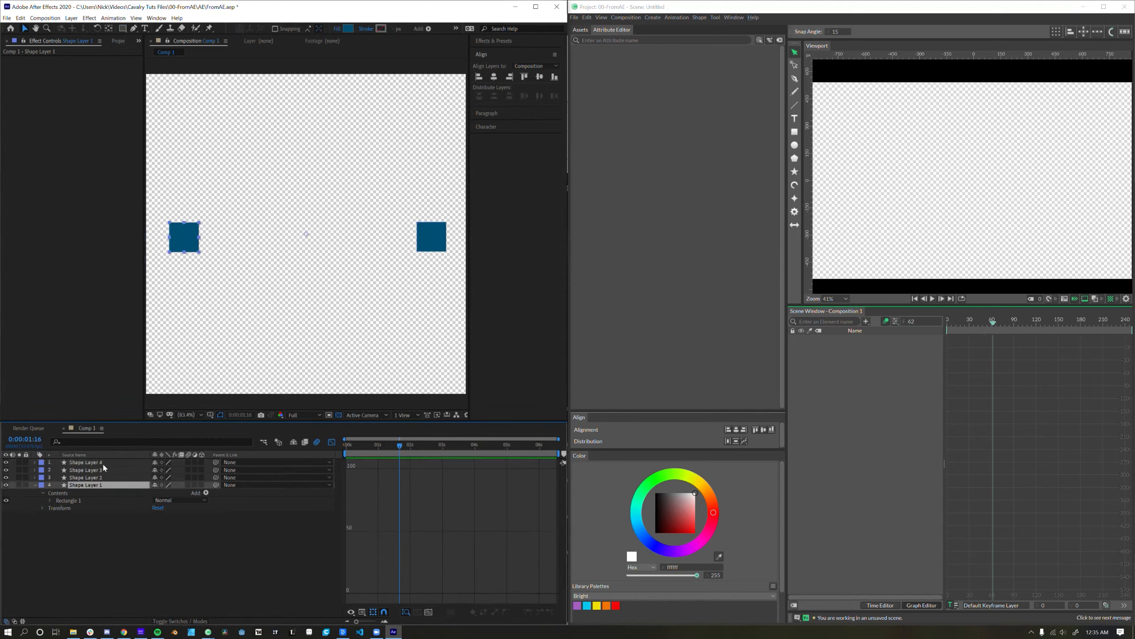
pyautogui.hotkey('ctrl', 'a')
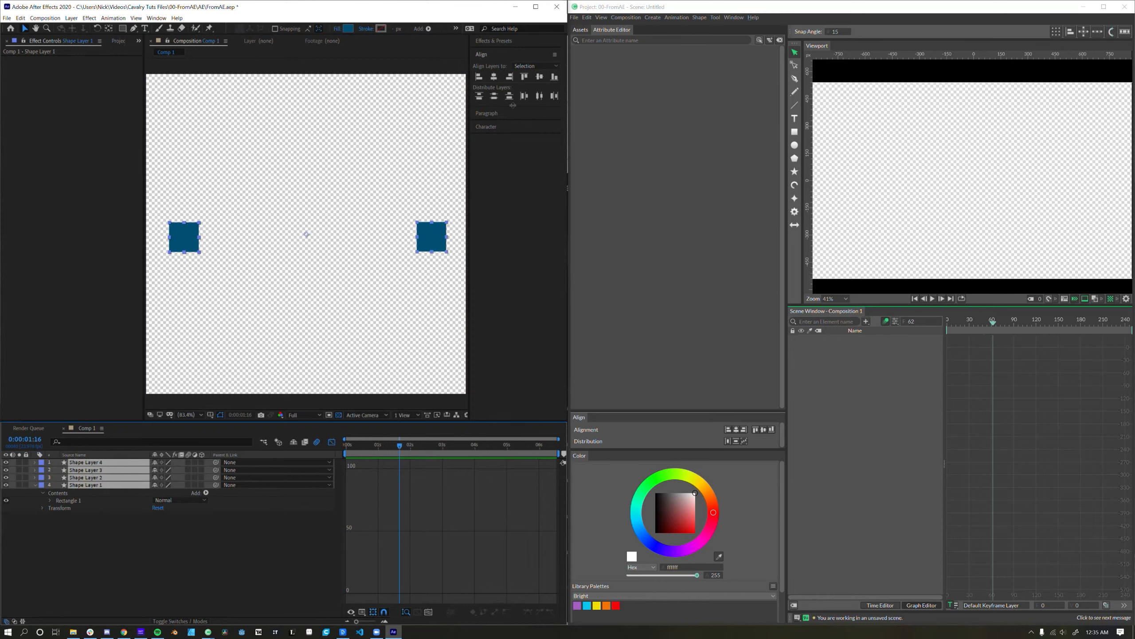
pyautogui.click(539, 95)
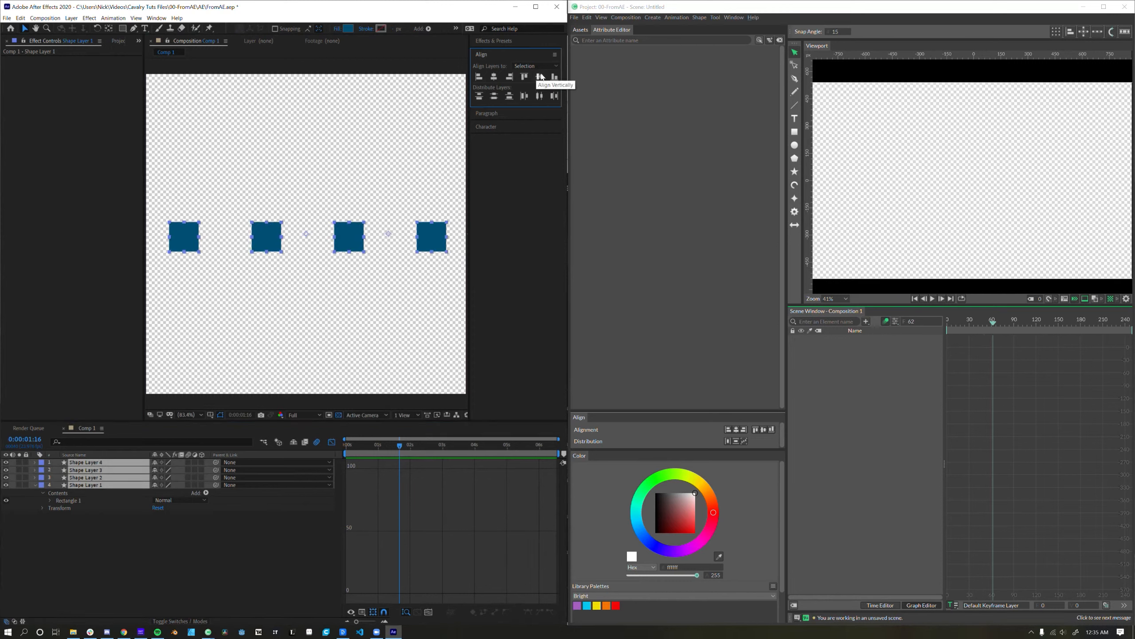
pyautogui.click(353, 315)
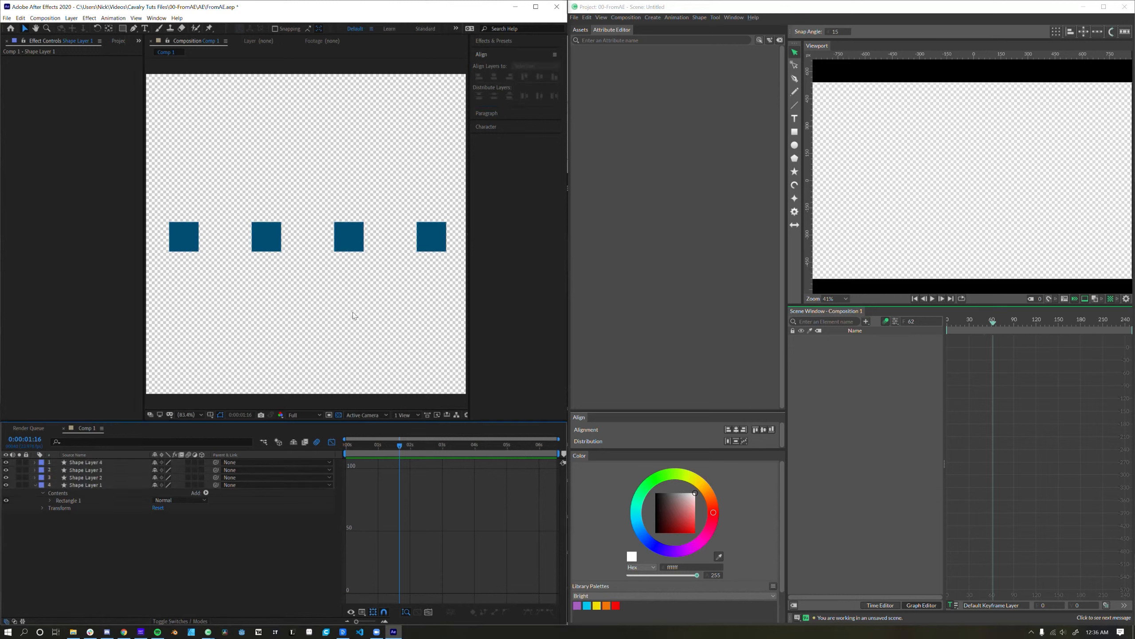
# - Align all four square layers on their shared horizontal center so they stack together
pyautogui.click(91, 478)
pyautogui.hotkey('ctrl', 'a')
pyautogui.click(494, 76)
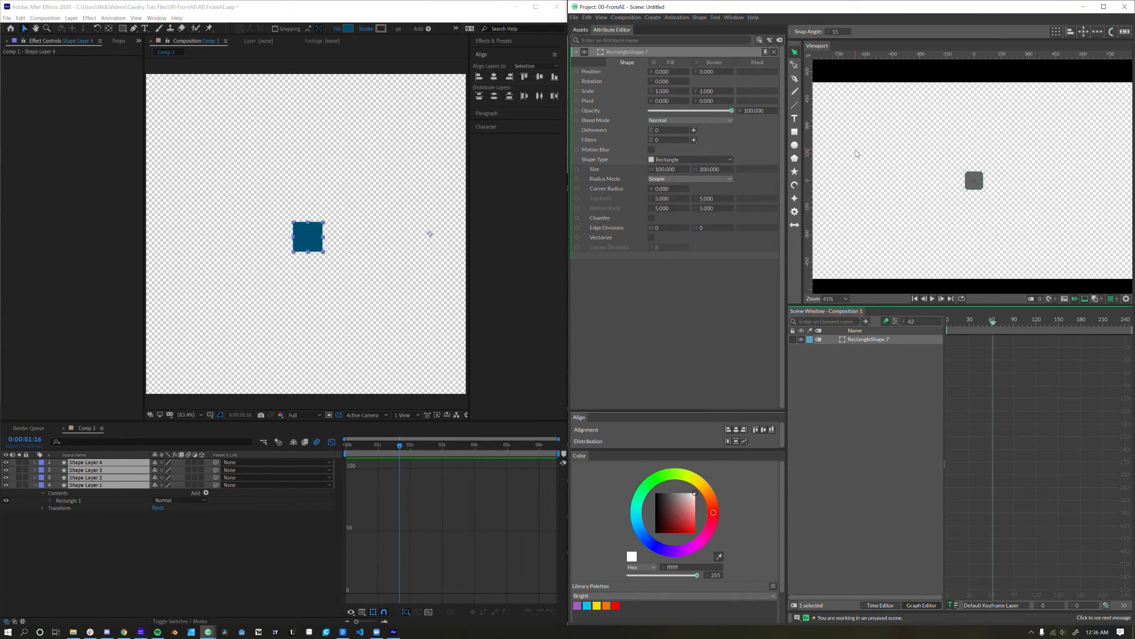
# - In Cavalry, duplicate RectangleShape 7 three times, with the original at about X -604 and Copy 3 at the opposite side
pyautogui.hotkey('ctrl', 'd')
pyautogui.hotkey('ctrl', 'd')
pyautogui.hotkey('ctrl', 'd')
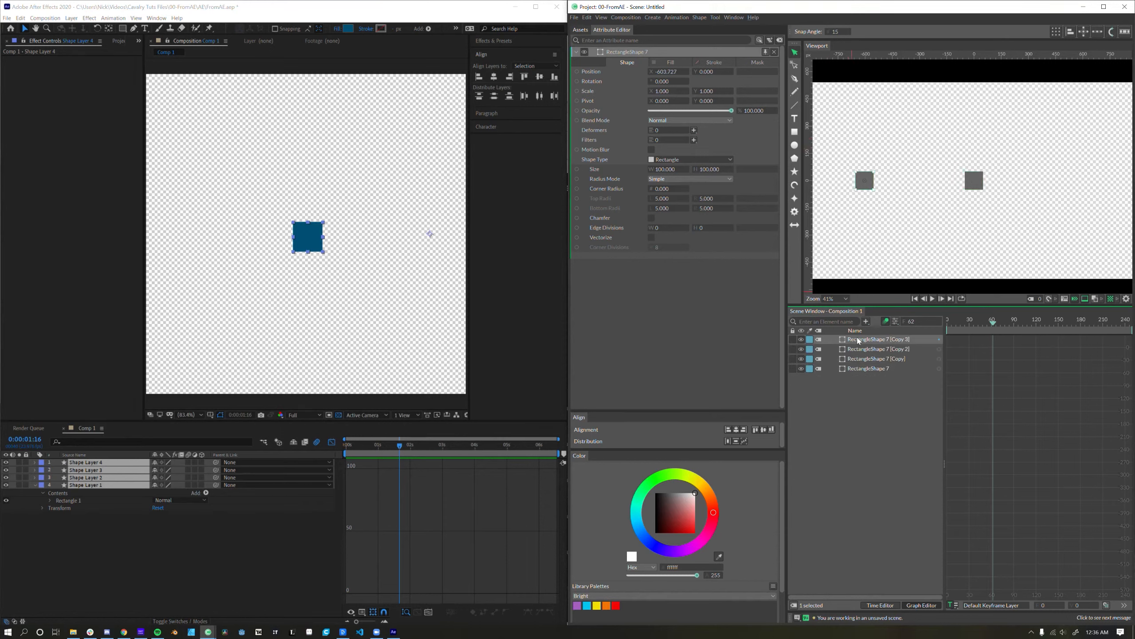
pyautogui.click(857, 339)
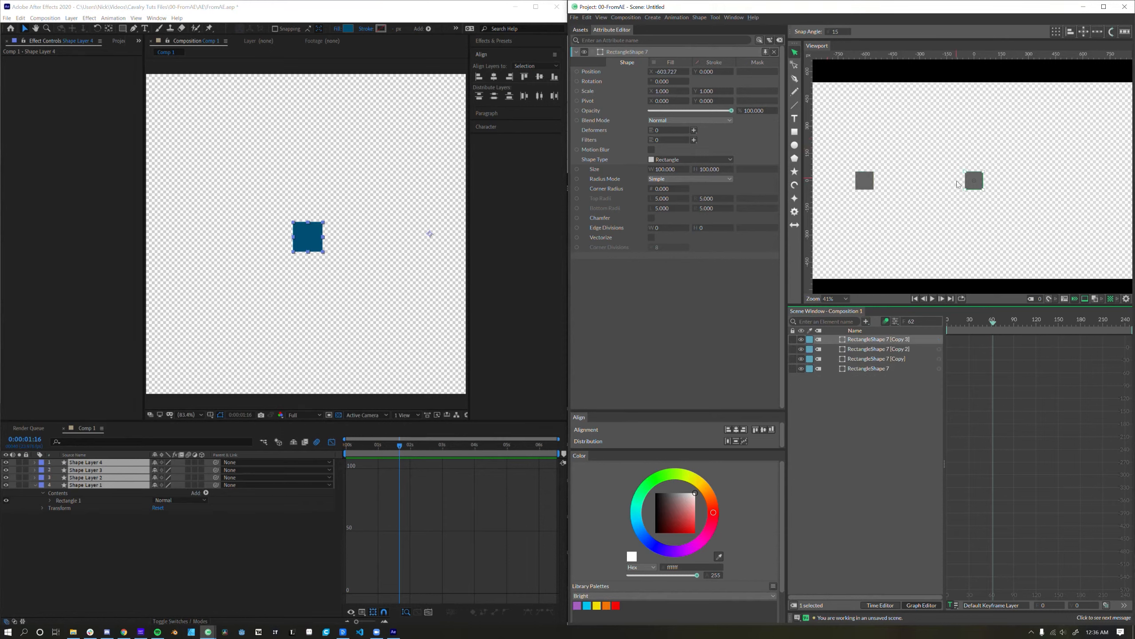
pyautogui.moveTo(970, 186); pyautogui.dragTo(1082, 185)
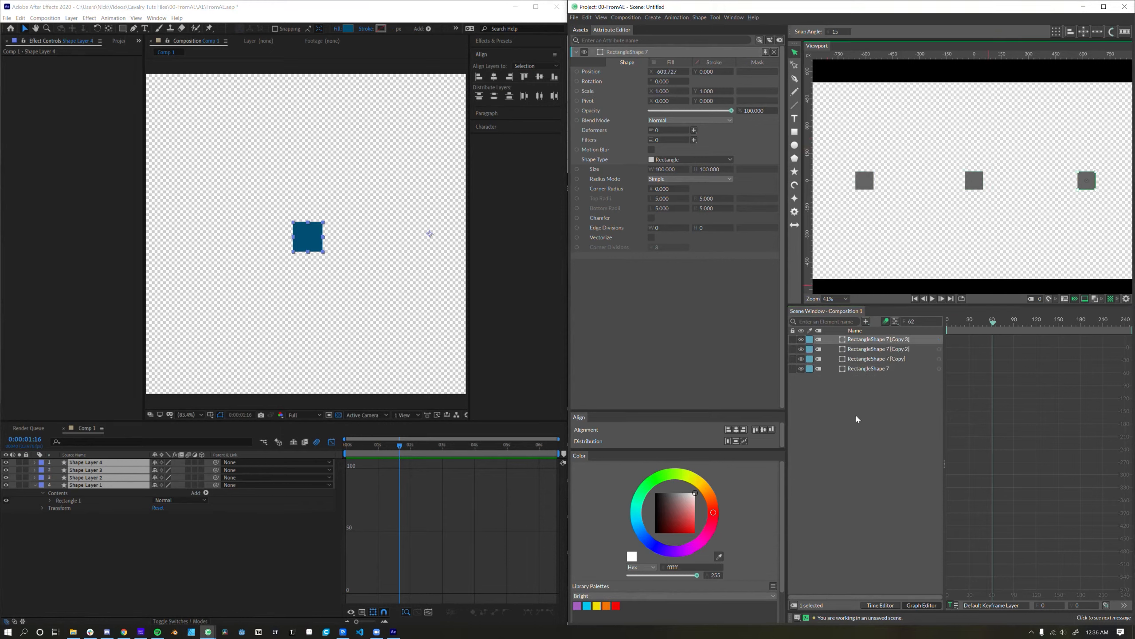
# - Distribute the four Cavalry rectangles evenly along the horizontal axis
pyautogui.click(857, 419)
pyautogui.hotkey('ctrl', 'a')
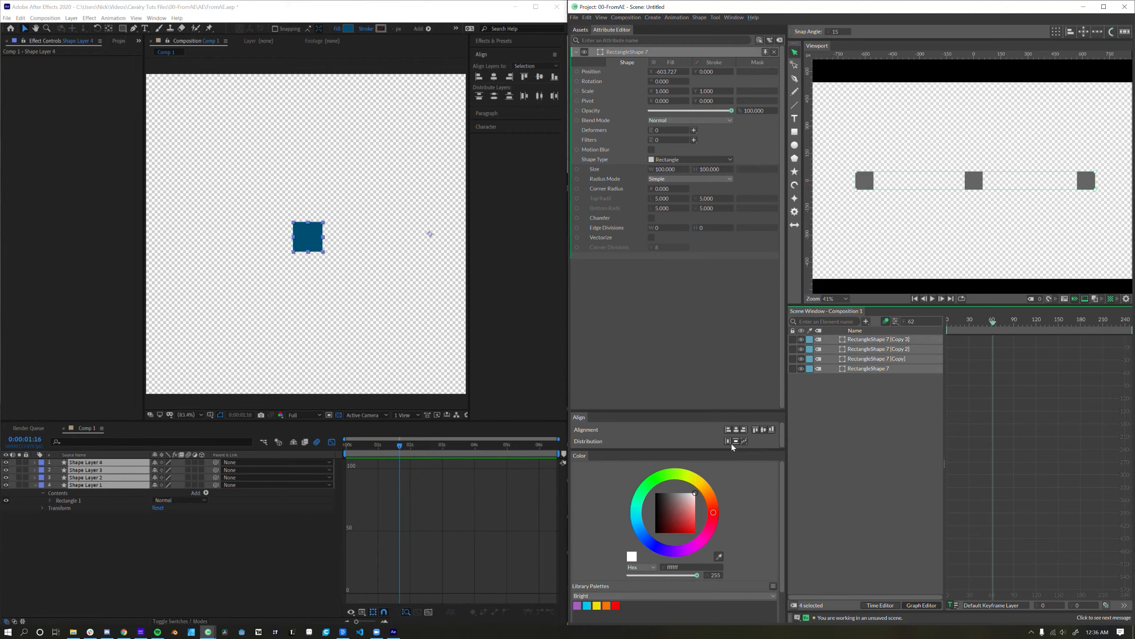
pyautogui.click(743, 442)
pyautogui.press('Escape')
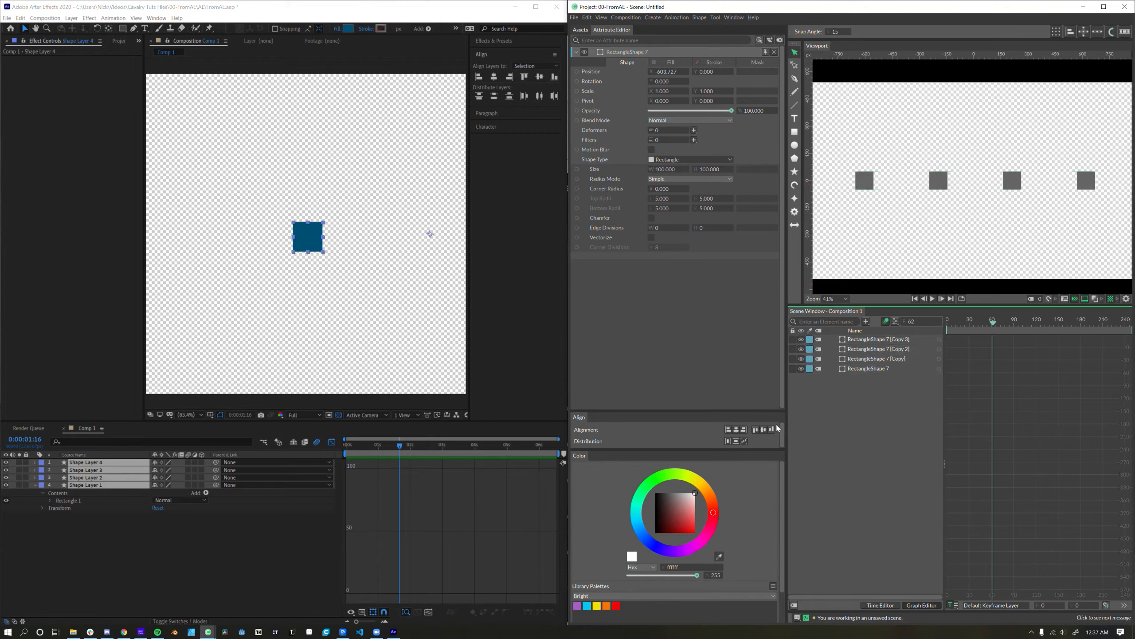
# - Offset the two middle rectangles, vertically center-align all four, and distribute them evenly in a row again
pyautogui.click(869, 358)
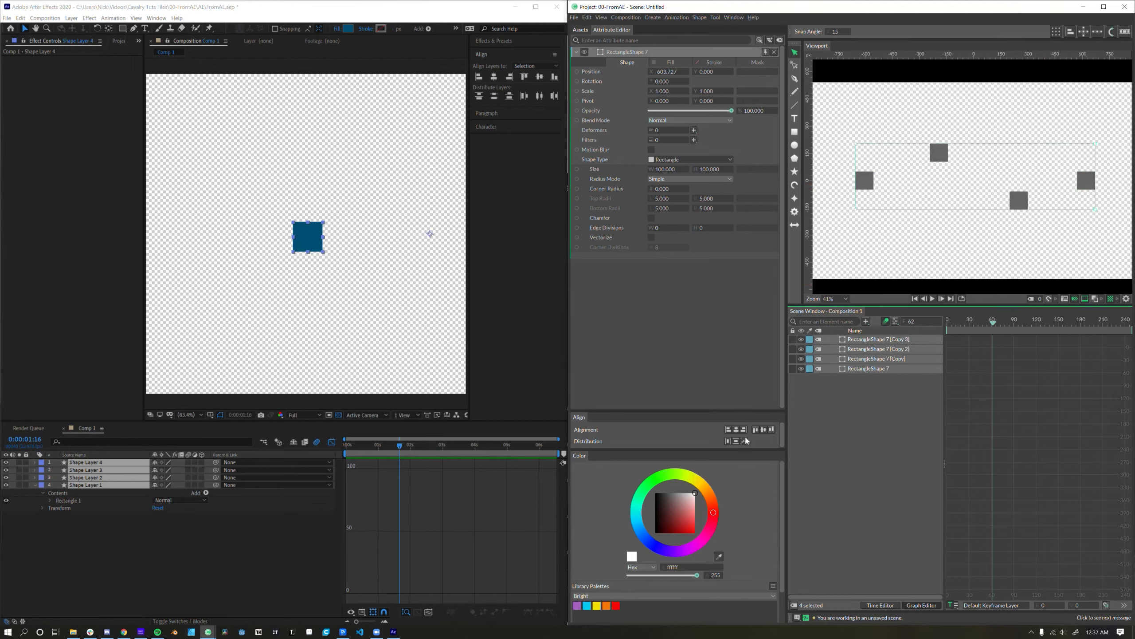
pyautogui.click(764, 429)
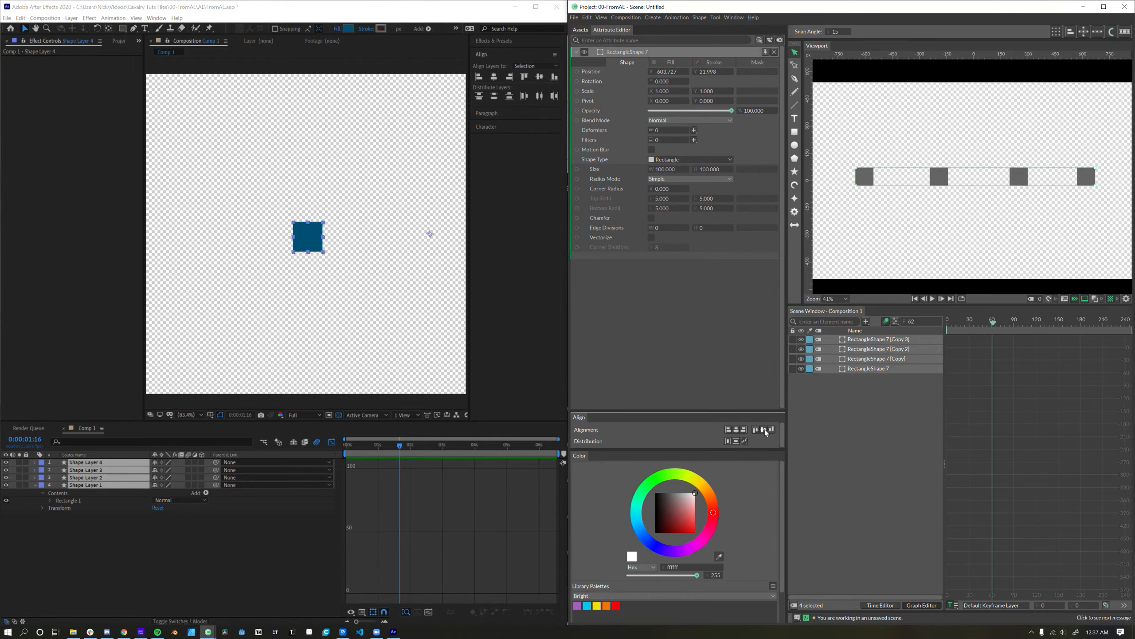
pyautogui.click(728, 441)
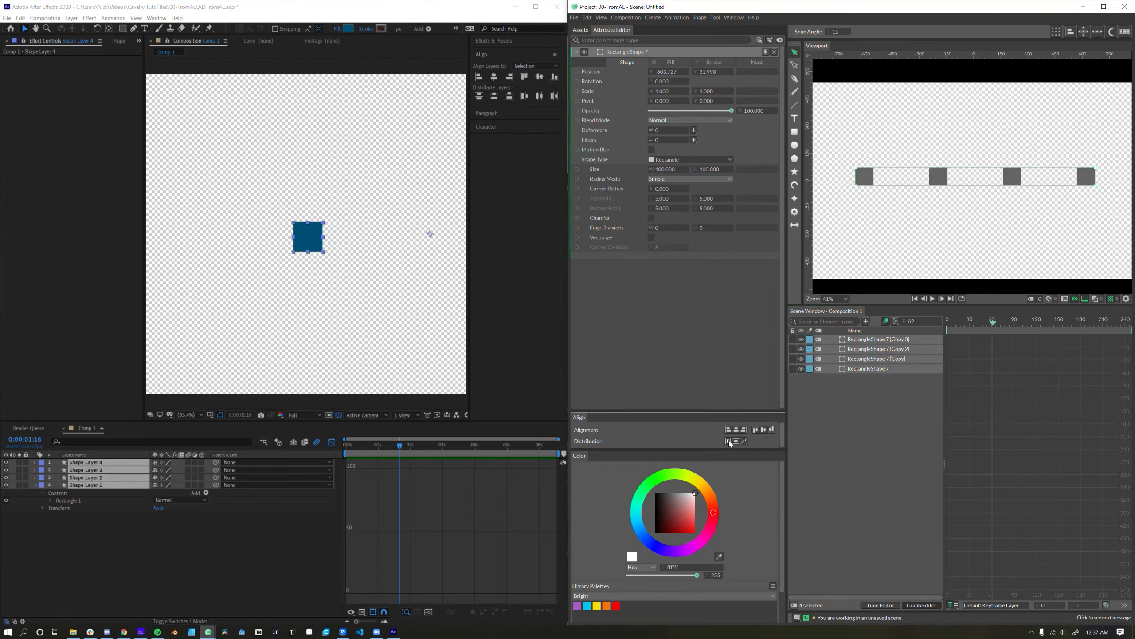
pyautogui.click(825, 429)
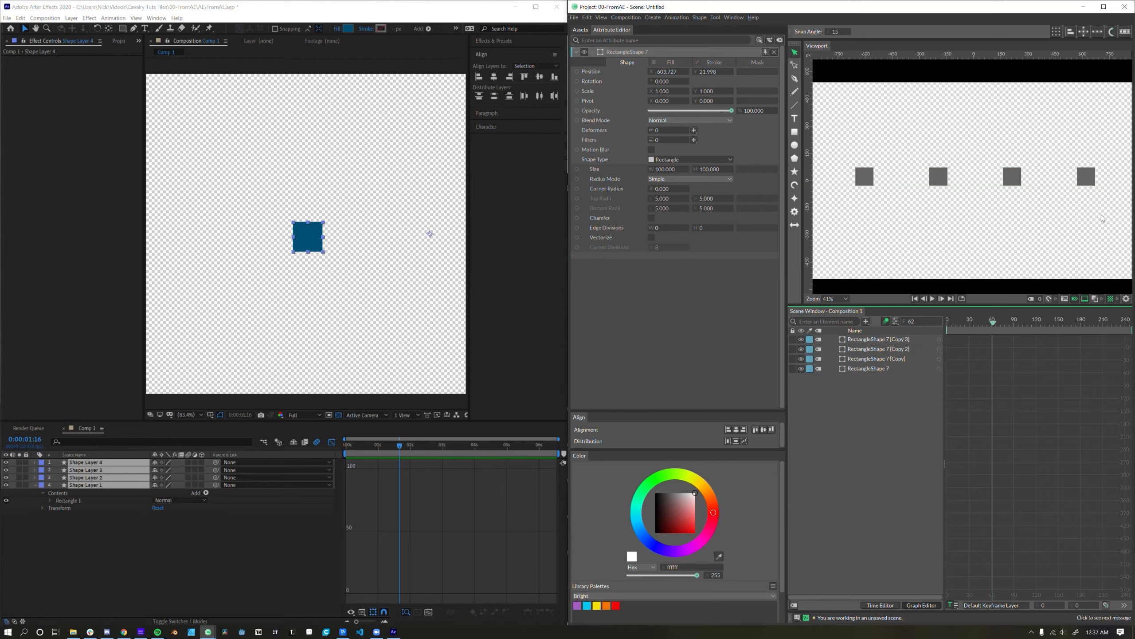
# - Delete the three copies of RectangleShape 7
pyautogui.click(877, 359)
pyautogui.keyDown('shift'); pyautogui.click(879, 340); pyautogui.keyUp('shift')
pyautogui.press('Delete')
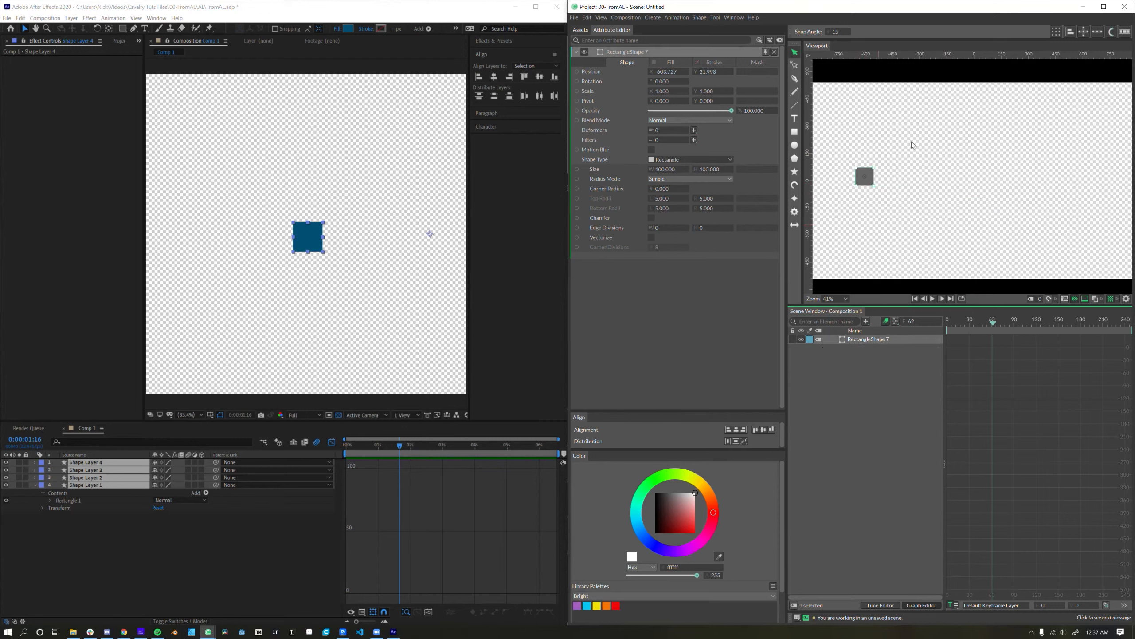
# - Add a Duplicator to RectangleShape 7 with a Linear distribution, a Count of 4 and a Size of about 1039
pyautogui.click(1057, 33)
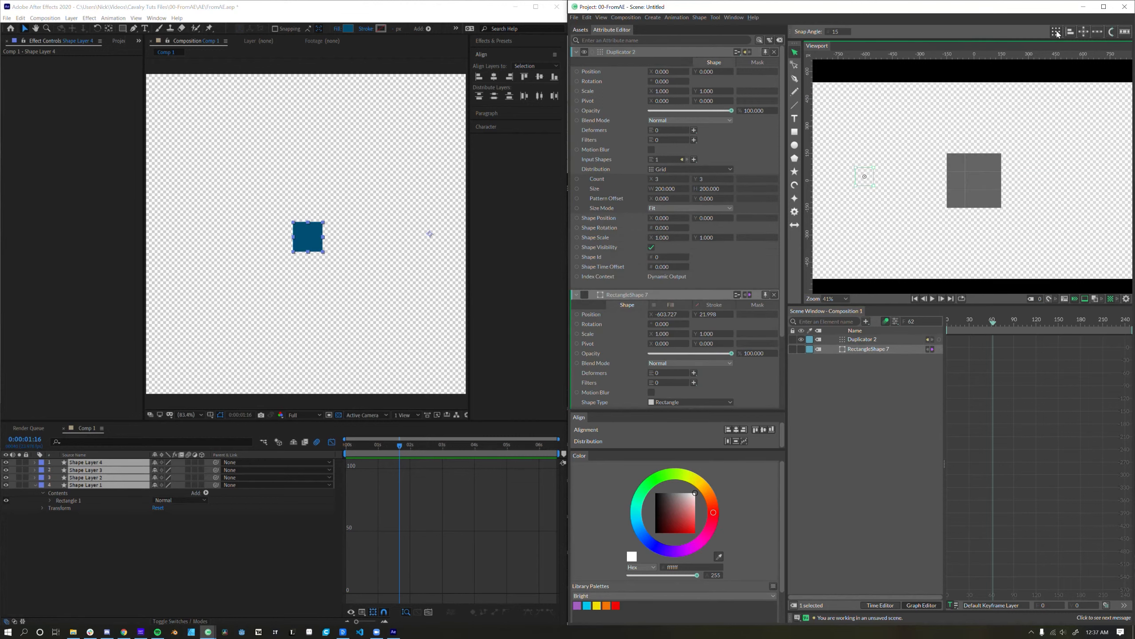
pyautogui.click(842, 340)
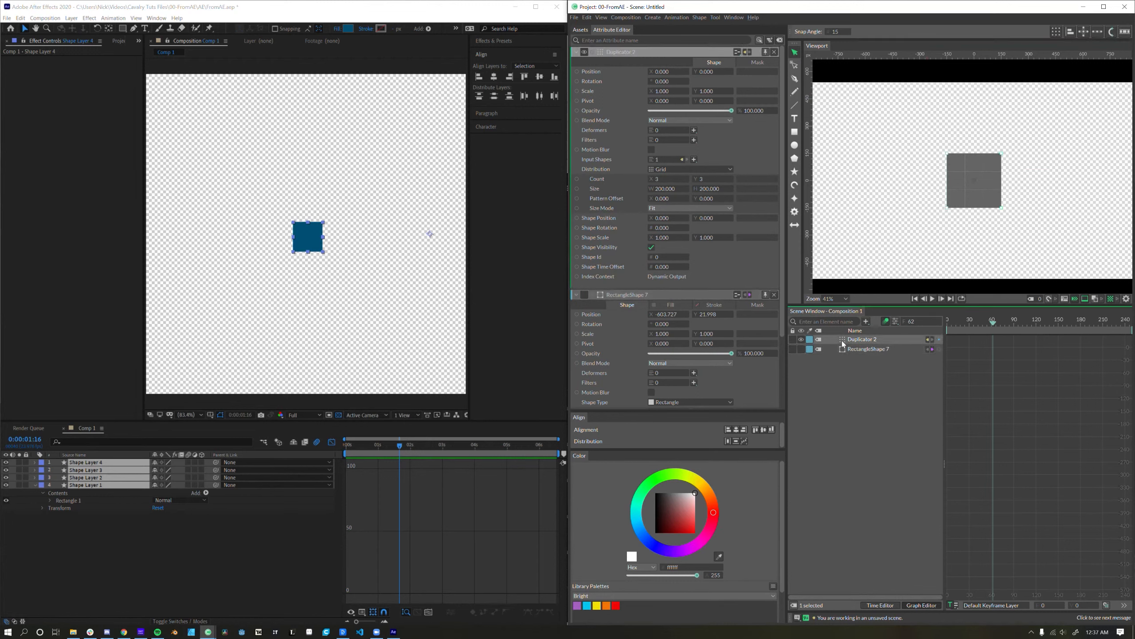
pyautogui.click(669, 172)
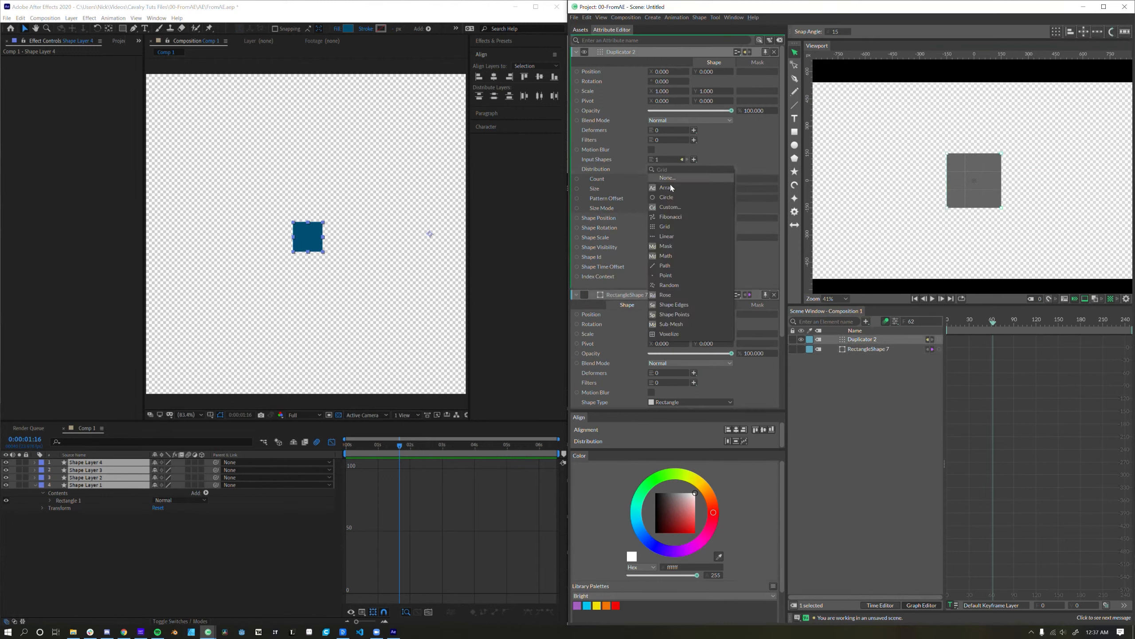
pyautogui.click(662, 239)
pyautogui.click(661, 179)
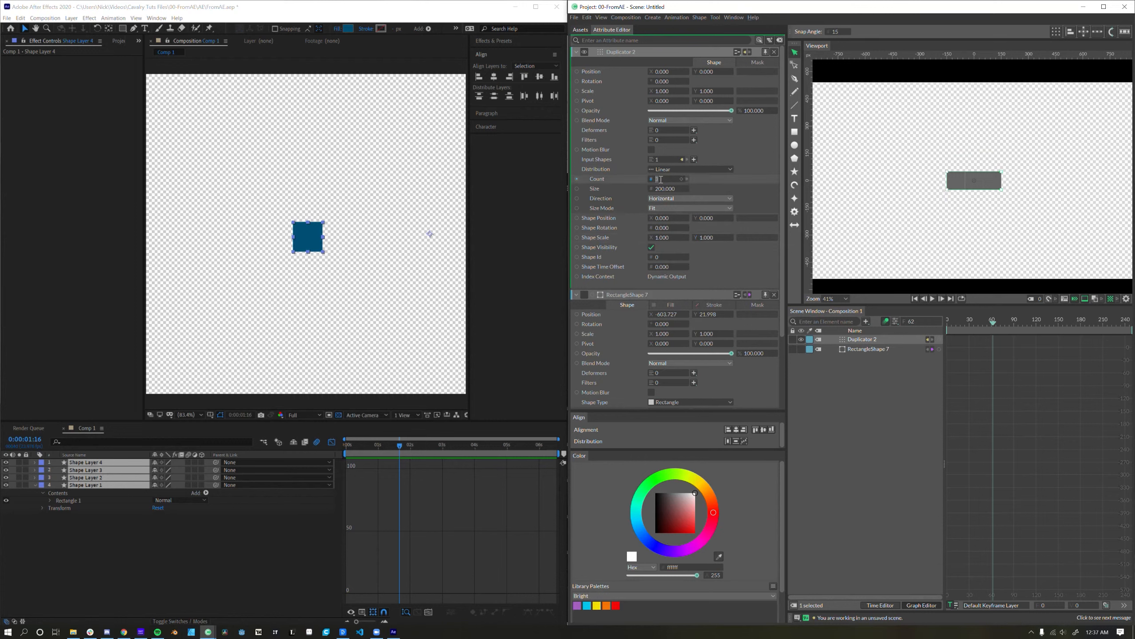
pyautogui.moveTo(663, 190); pyautogui.dragTo(1037, 191)
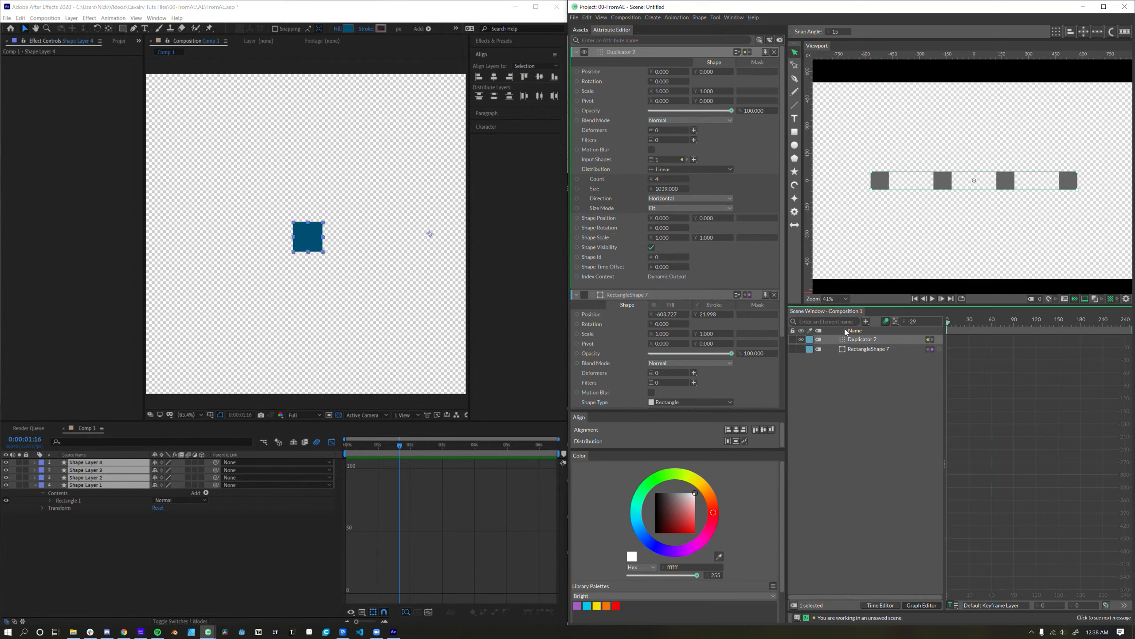
# - Add a Stagger behaviour to the Duplicator's Shape Time Offset
pyautogui.rightClick(637, 268)
pyautogui.moveTo(733, 281)
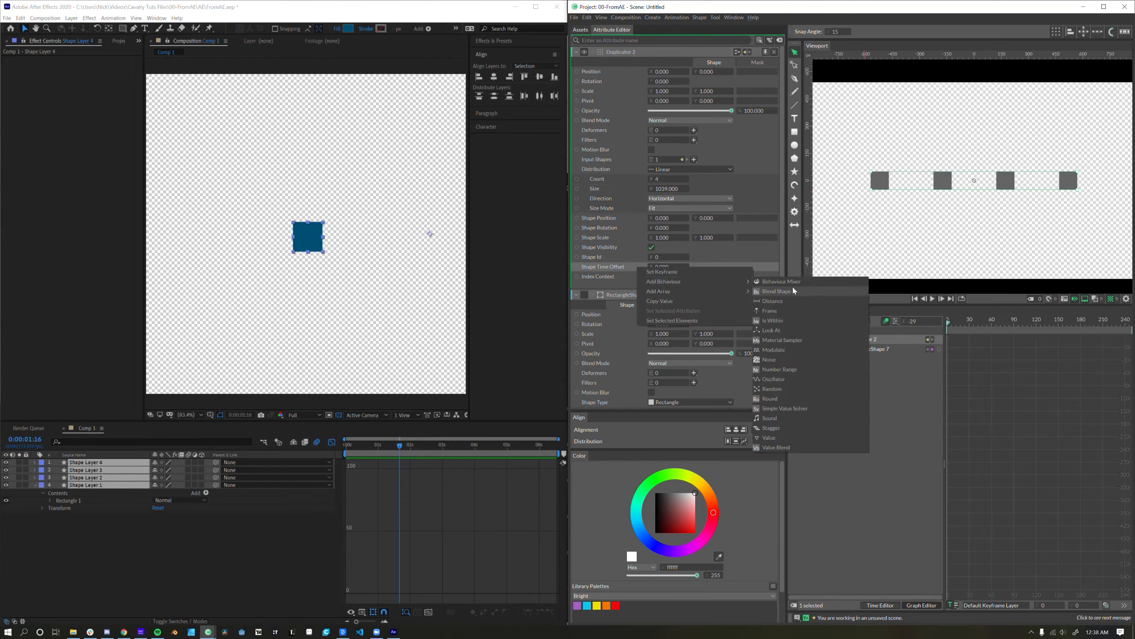
pyautogui.click(784, 428)
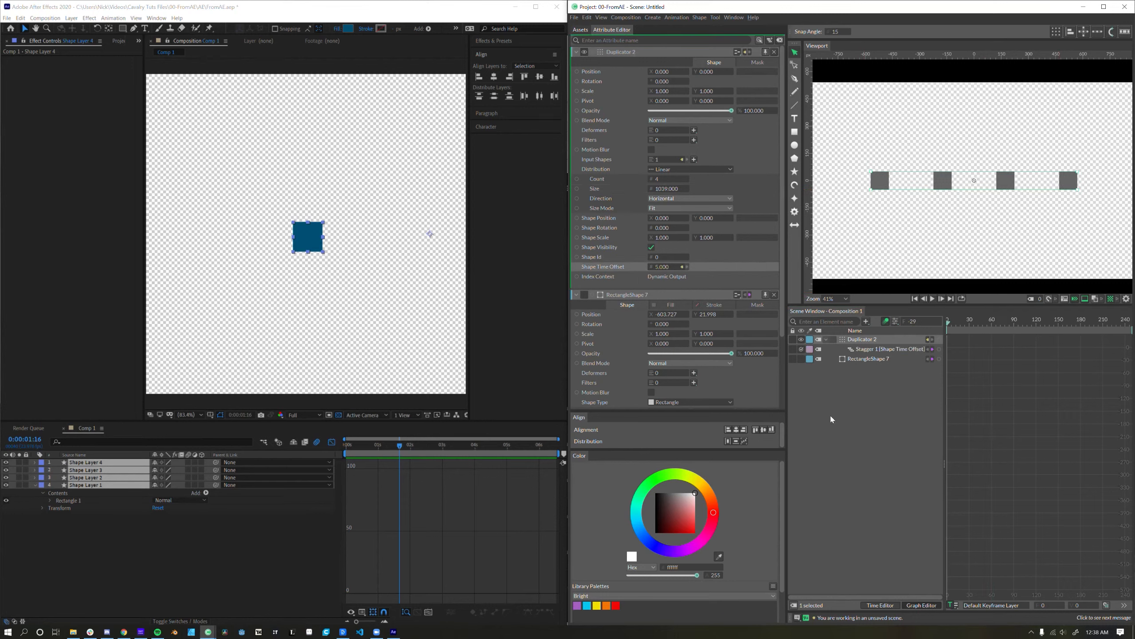
# - Keyframe the Duplicator's Shape Position Y at 0 on the first frame and at 236 on frame 30
pyautogui.click(726, 218)
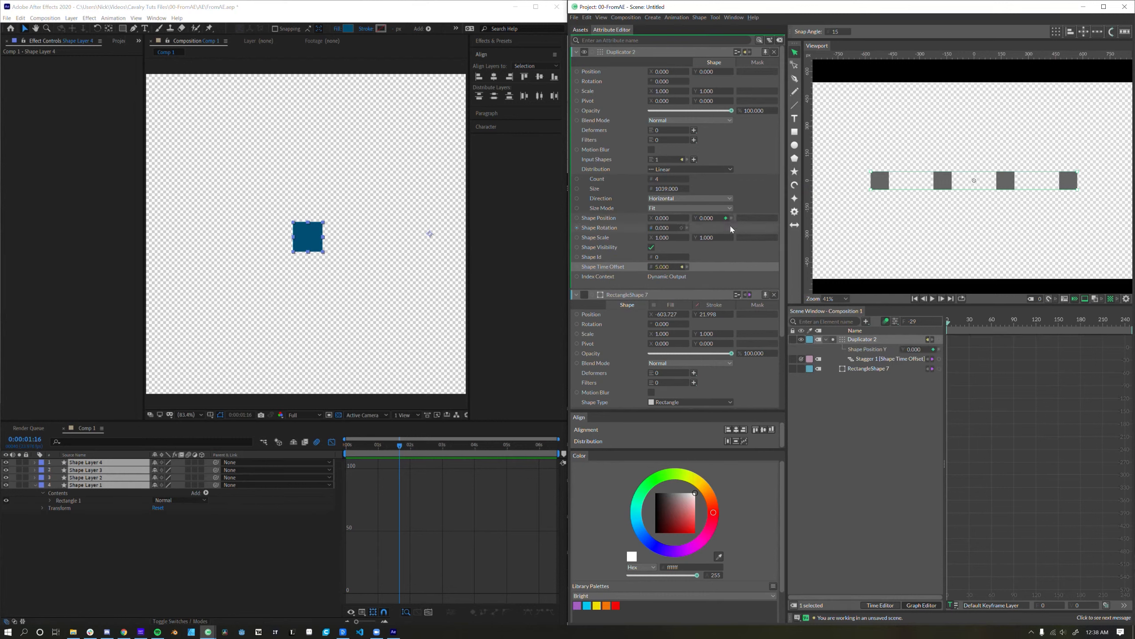
pyautogui.click(971, 322)
pyautogui.write('250')
pyautogui.press('Return')
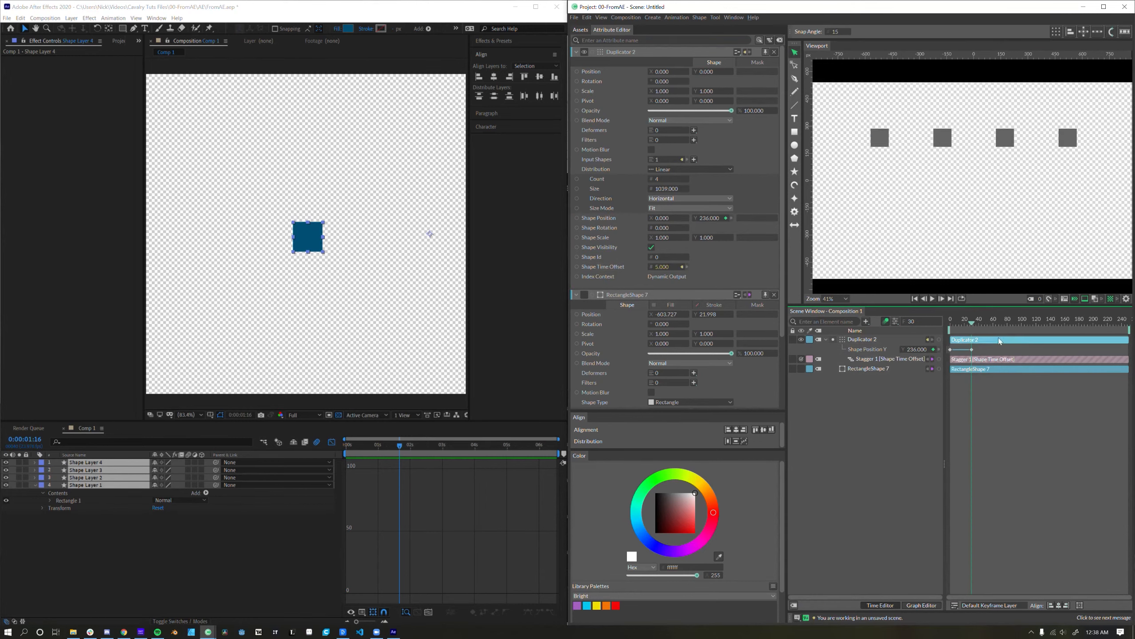
# - Set the Stagger's Offset to -5 and play back the staggered animation
pyautogui.click(666, 102)
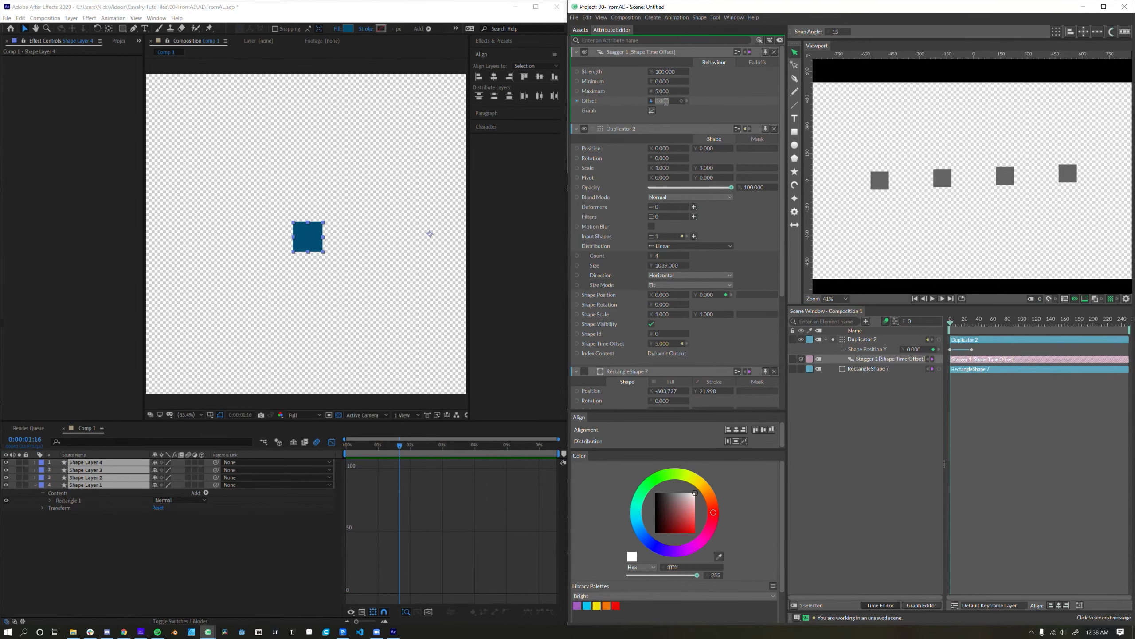
pyautogui.write('-5')
pyautogui.press('Return')
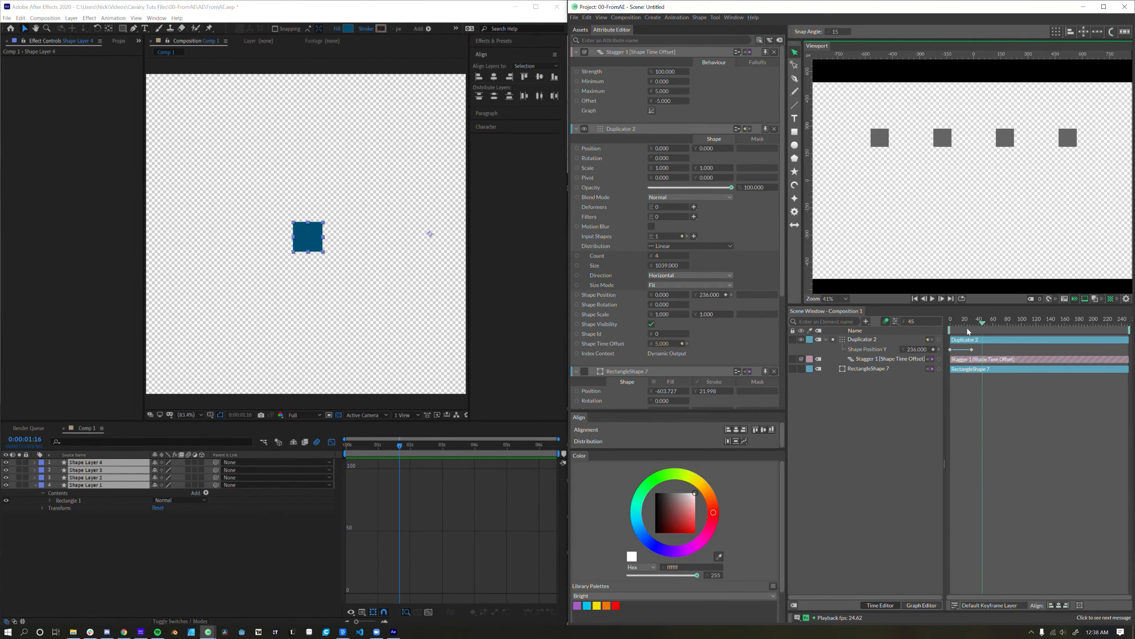
pyautogui.click(933, 299)
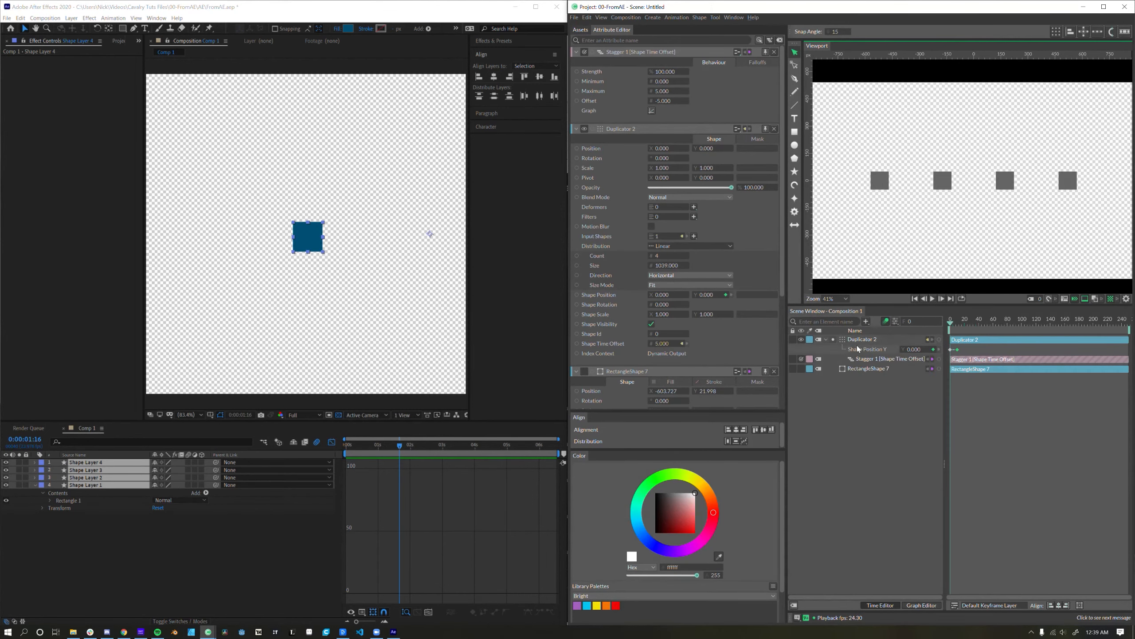
# - Delete Duplicator 2, add an Align deformer to RectangleShape 7 and set its X alignment to about 0.79
pyautogui.click(842, 339)
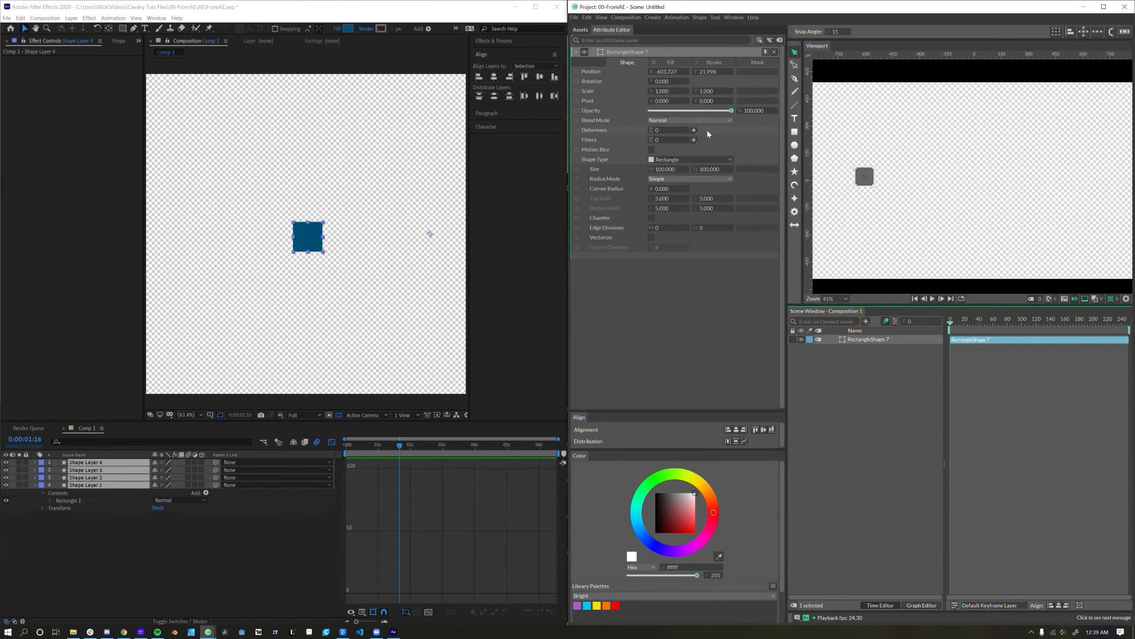
pyautogui.click(694, 130)
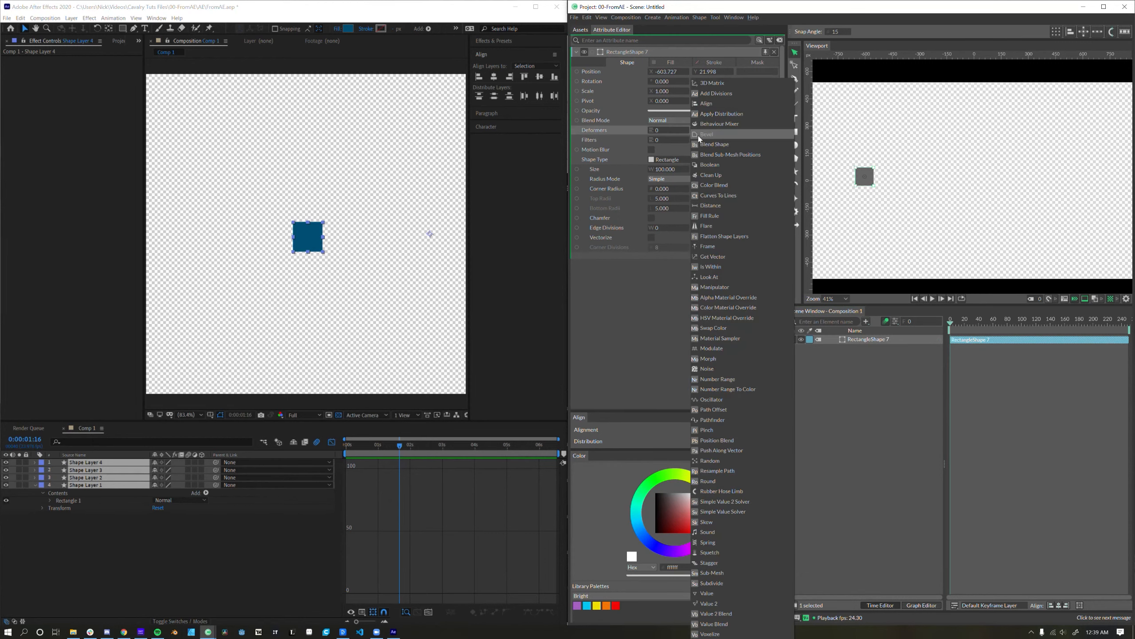
pyautogui.click(704, 103)
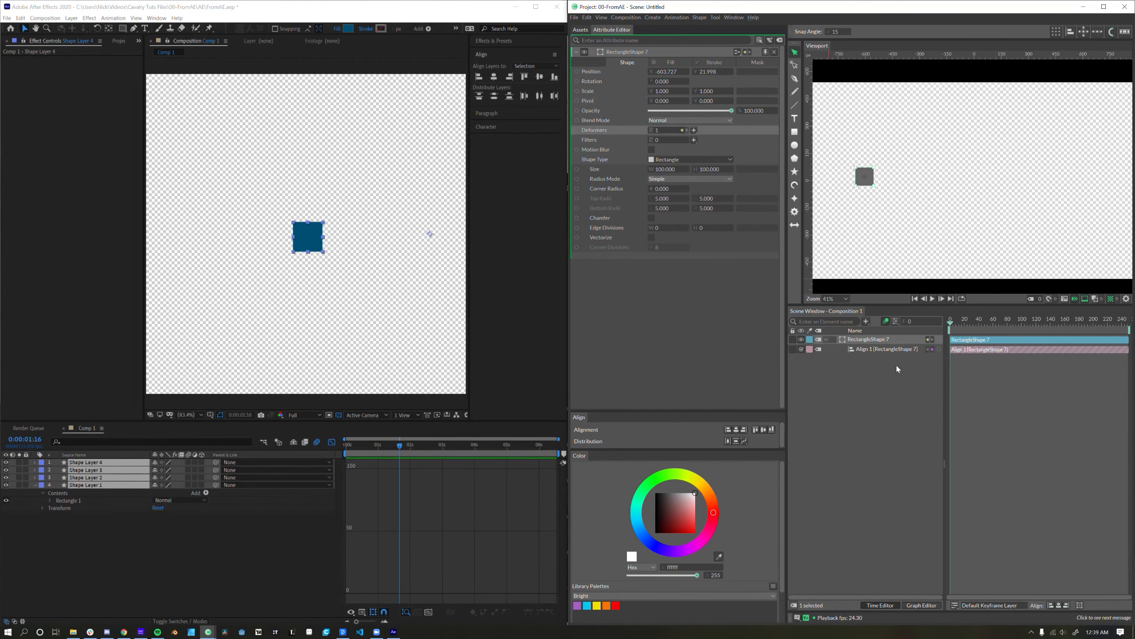
pyautogui.click(883, 349)
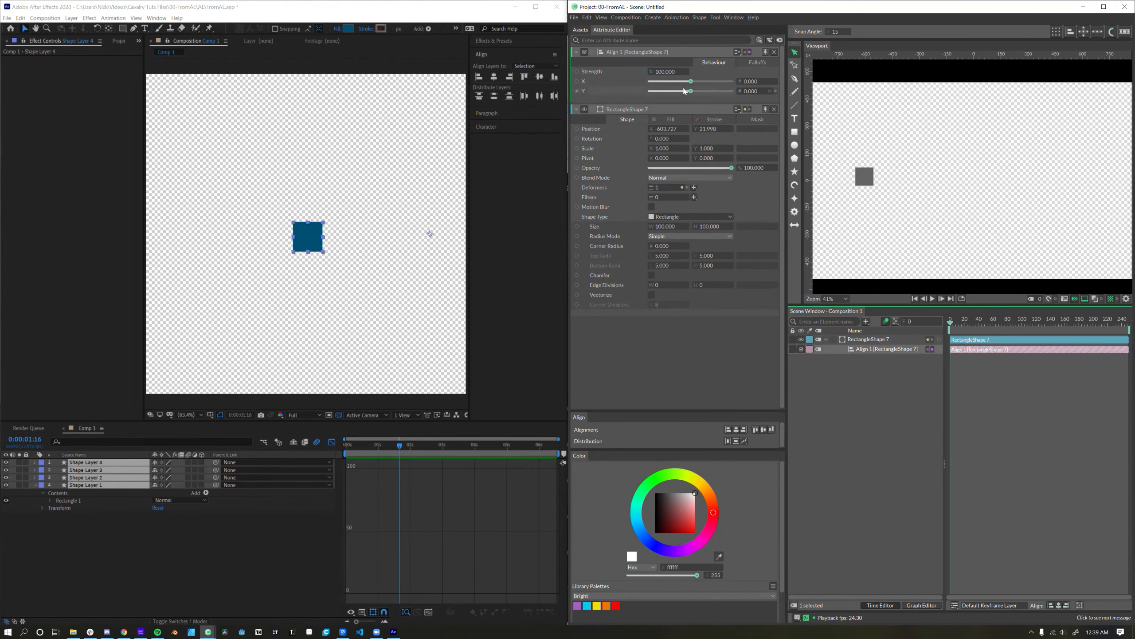
pyautogui.moveTo(690, 82); pyautogui.dragTo(732, 78)
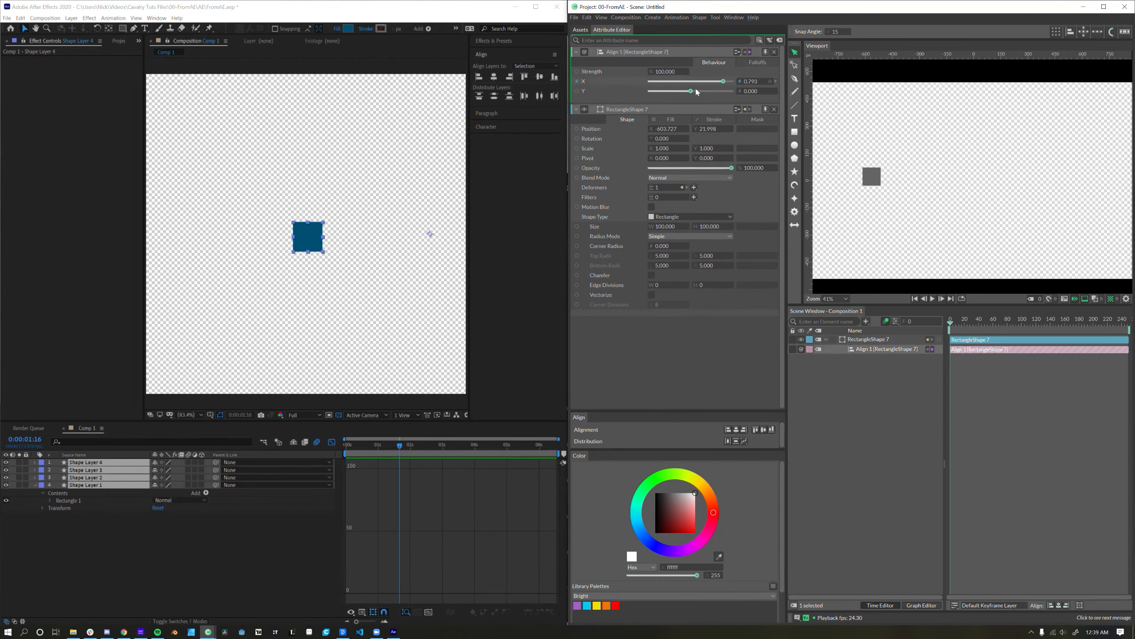
# - Replace the Align deformer with a Composition Constraint driving RectangleShape 7's Position, with Width about 66.3 and Height about 11.4
pyautogui.press('Delete')
pyautogui.press('Tab')
pyautogui.write('const')
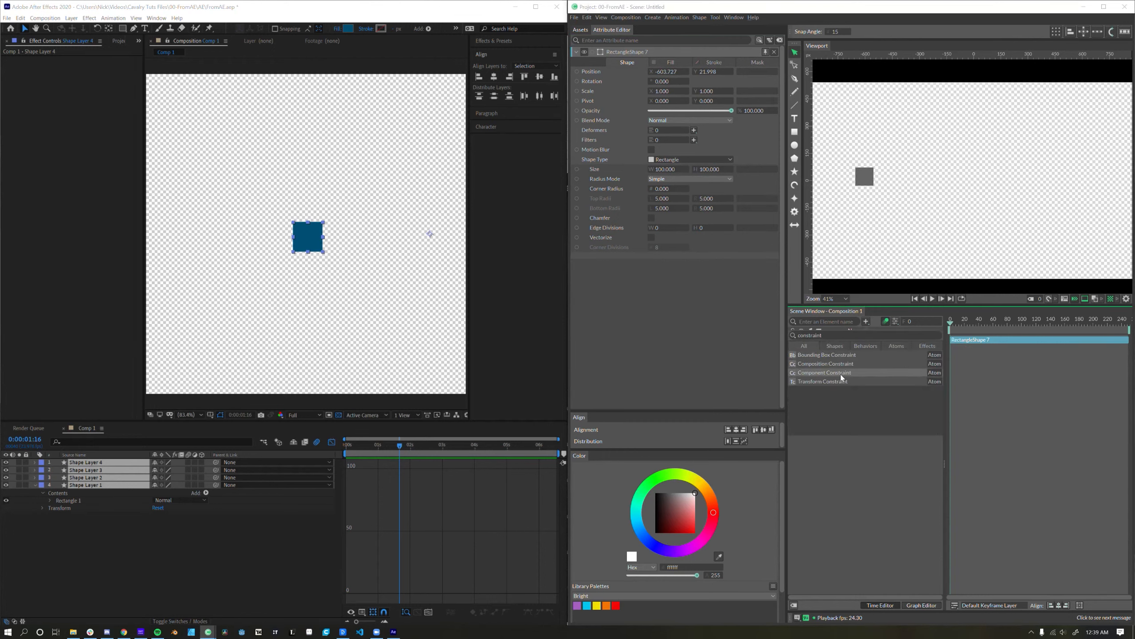
pyautogui.press('Up')
pyautogui.press('Return')
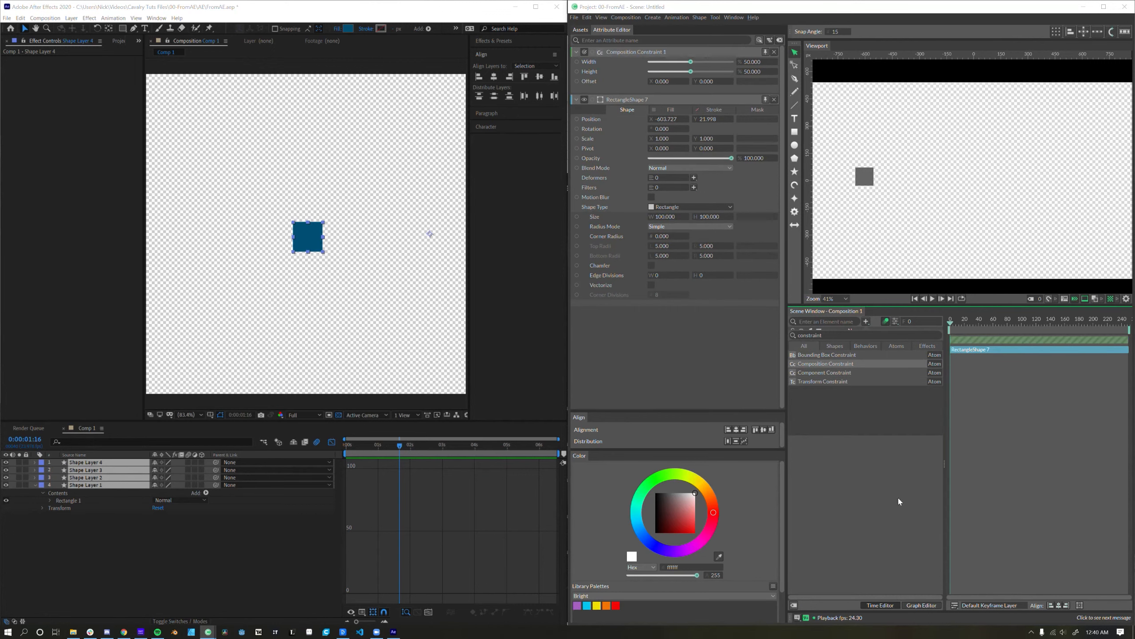
pyautogui.moveTo(874, 338); pyautogui.dragTo(866, 350)
pyautogui.click(869, 356)
pyautogui.scroll(-1, 981, 199)
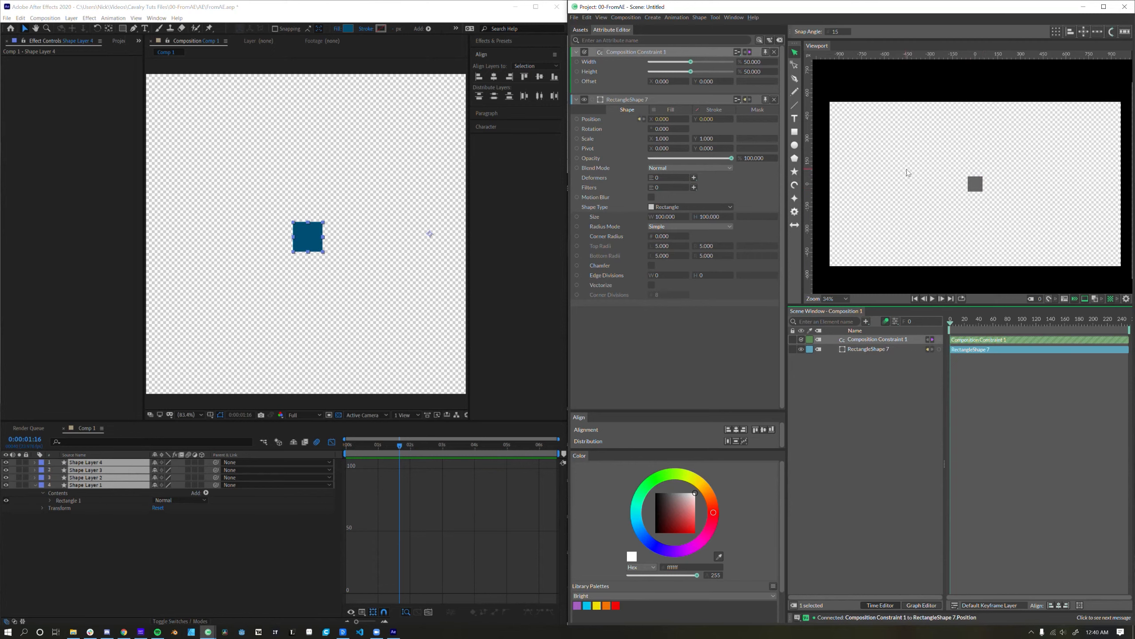
pyautogui.moveTo(691, 64)
pyautogui.mouseDown()
pyautogui.moveTo(660, 64)
pyautogui.moveTo(696, 64)
pyautogui.moveTo(660, 79)
pyautogui.moveTo(691, 61)
pyautogui.moveTo(654, 62)
pyautogui.moveTo(715, 67)
pyautogui.moveTo(706, 71)
pyautogui.mouseUp()
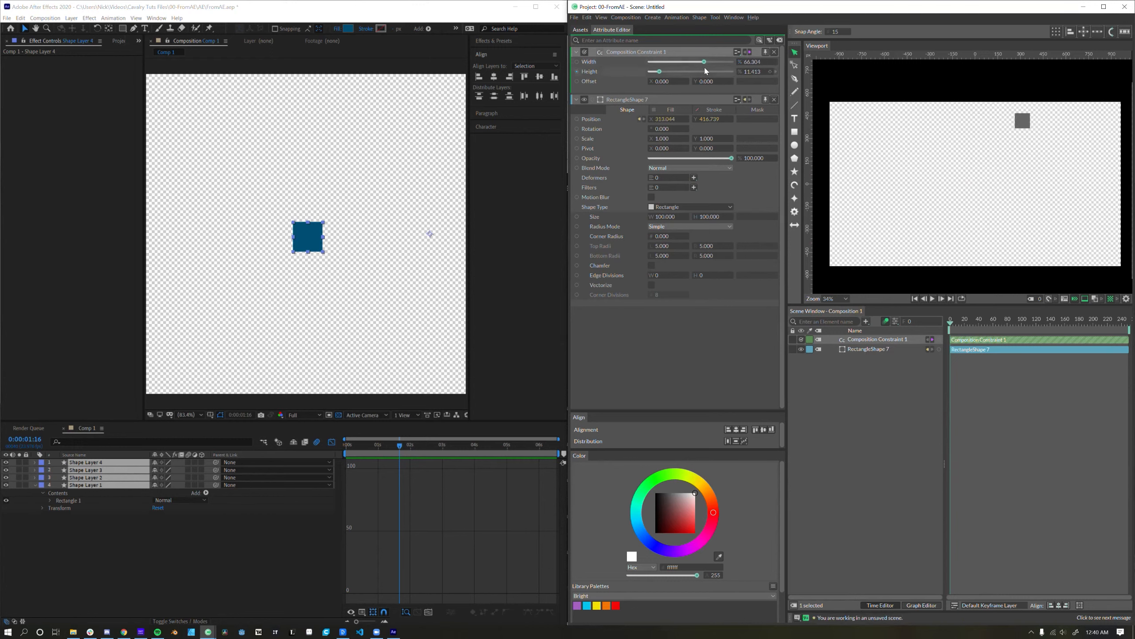
# - Try changing the composition's resolution to a width of about 1721 and a different height to test the constraint
pyautogui.click(896, 322)
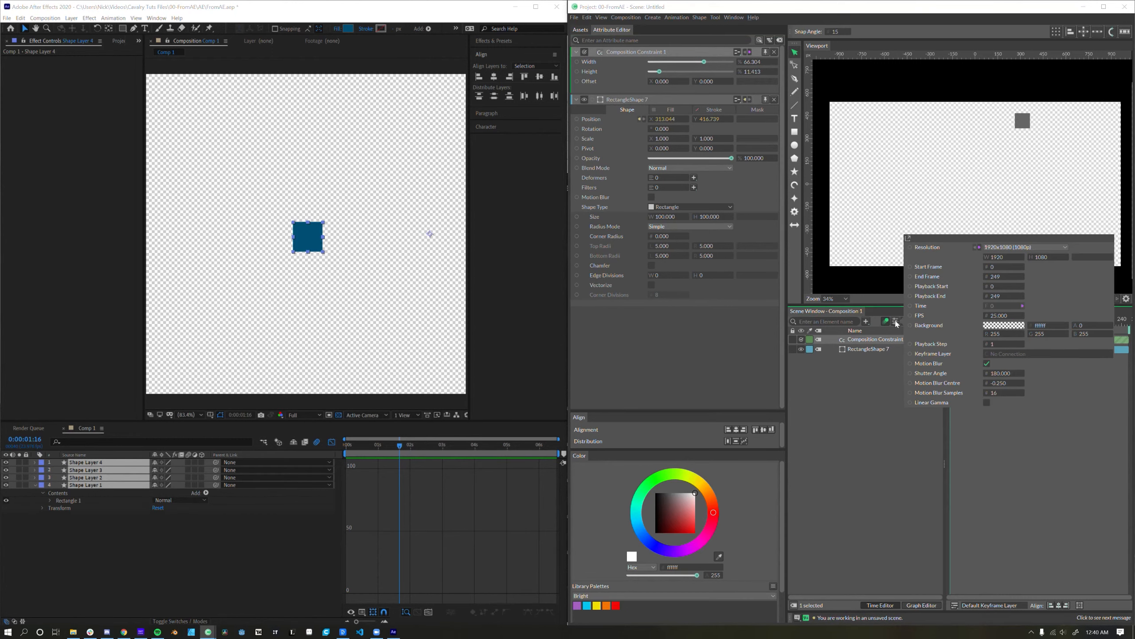
pyautogui.moveTo(994, 256); pyautogui.dragTo(910, 295)
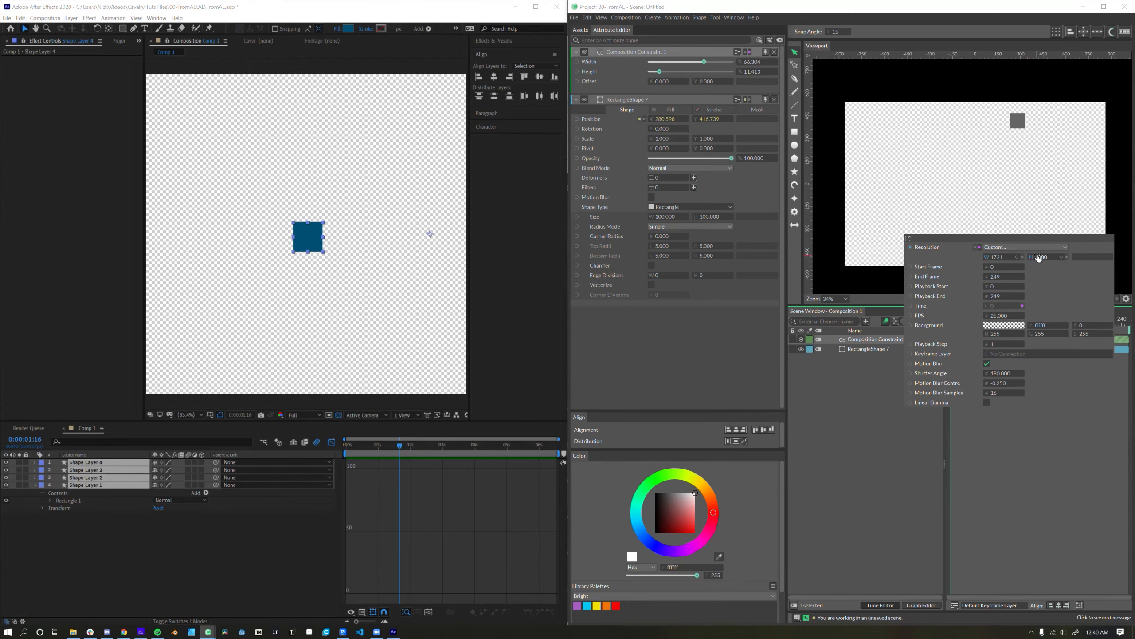
pyautogui.moveTo(1037, 257); pyautogui.dragTo(1133, 268)
# - Switch to After Effects and examine the Paragraph and Character settings for text
pyautogui.click(487, 113)
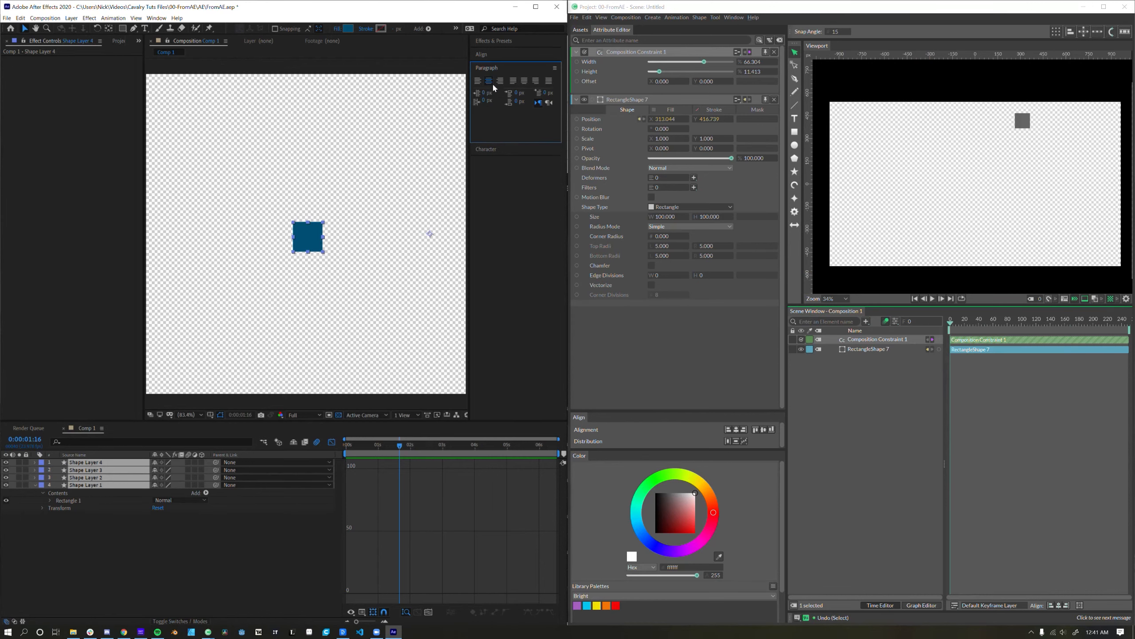
pyautogui.click(488, 151)
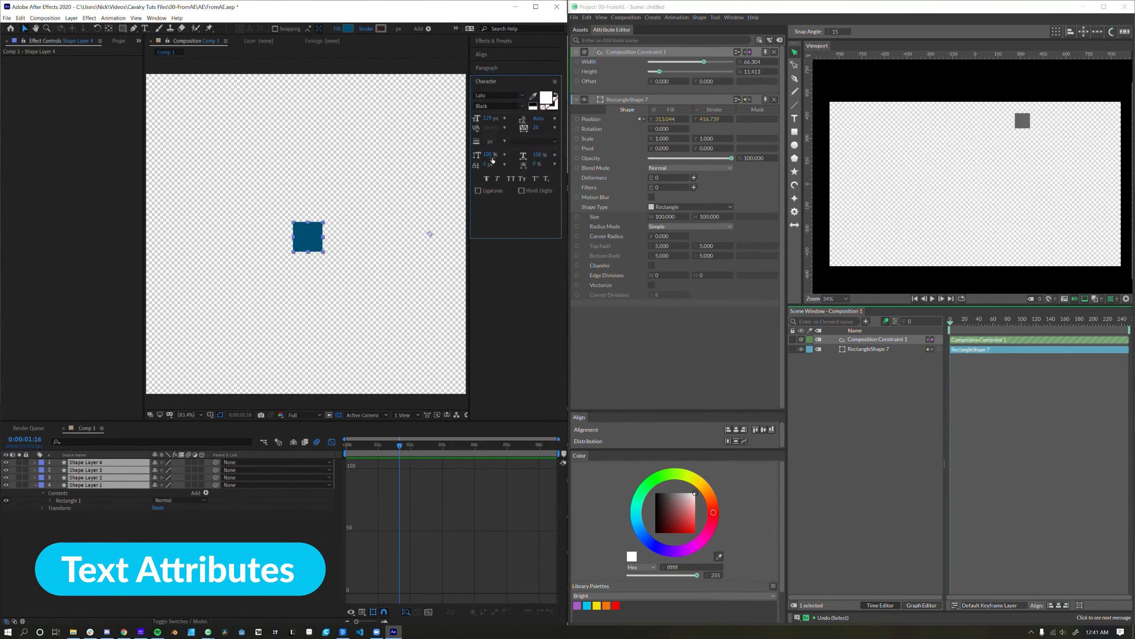
# - Switch to Cavalry, review the Animation Utilities, and delete both Composition Constraint 1 and RectangleShape 7
pyautogui.keyDown('shift'); pyautogui.click(877, 349); pyautogui.keyUp('shift')
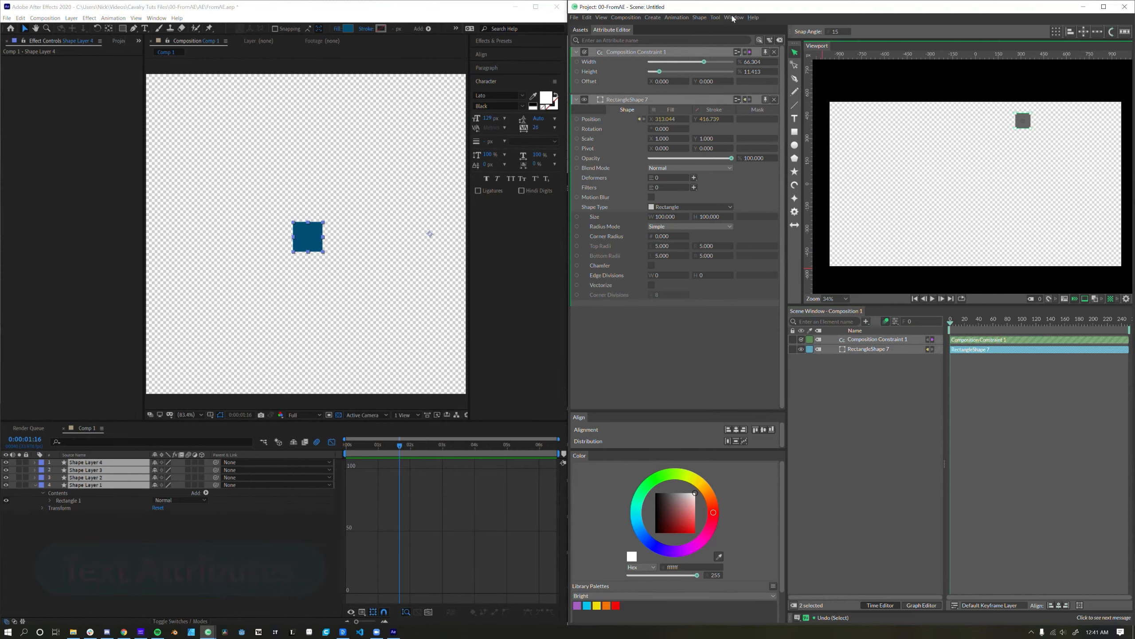
pyautogui.click(733, 18)
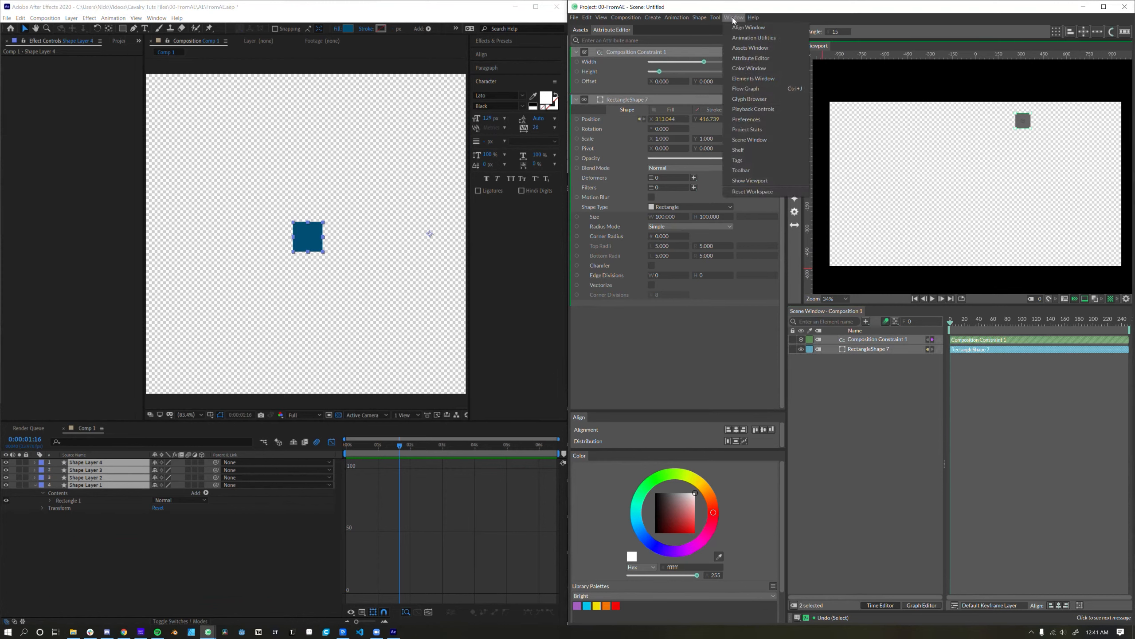
pyautogui.click(742, 39)
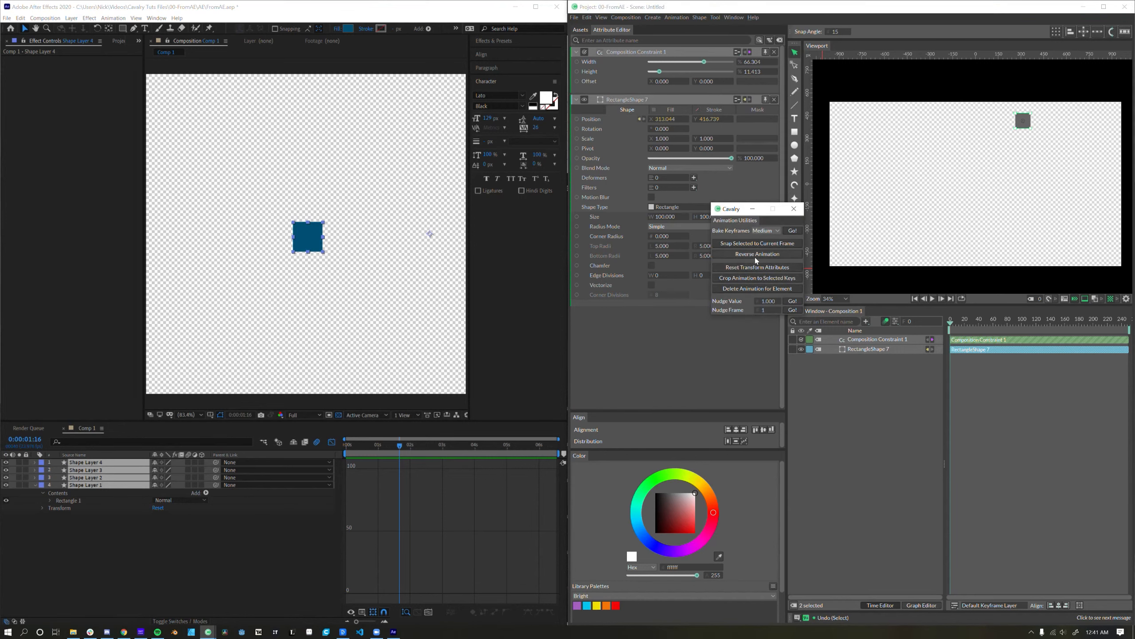
pyautogui.click(765, 232)
pyautogui.click(722, 232)
pyautogui.click(794, 209)
pyautogui.click(733, 17)
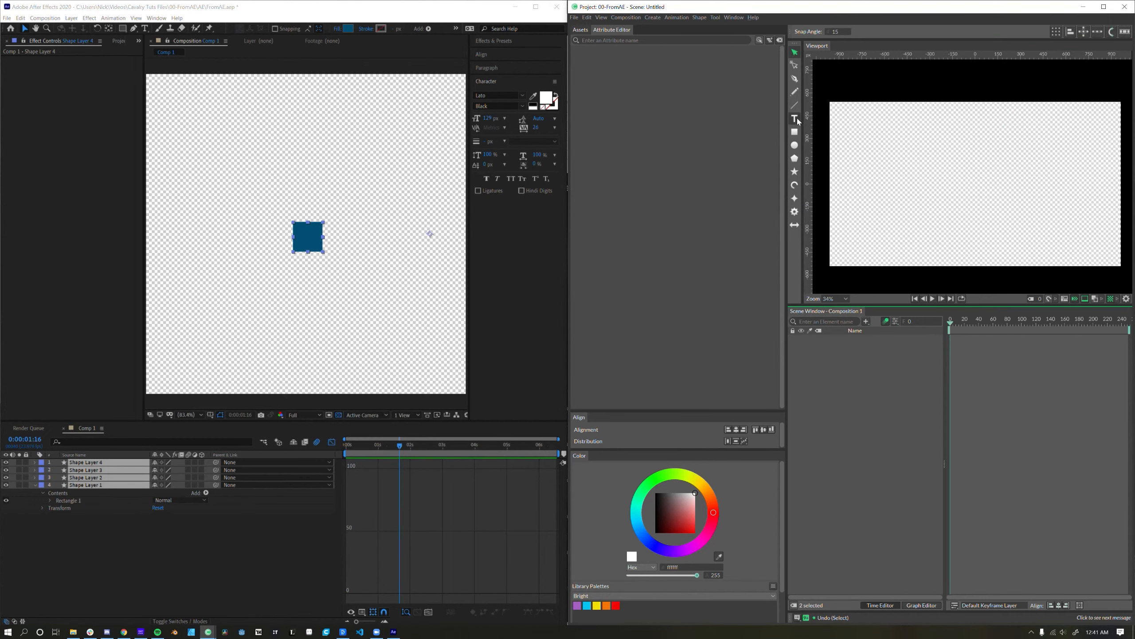
# - Create a text shape reading Cavalry, then add several primitives such as a star and an arc and undo them
pyautogui.click(796, 118)
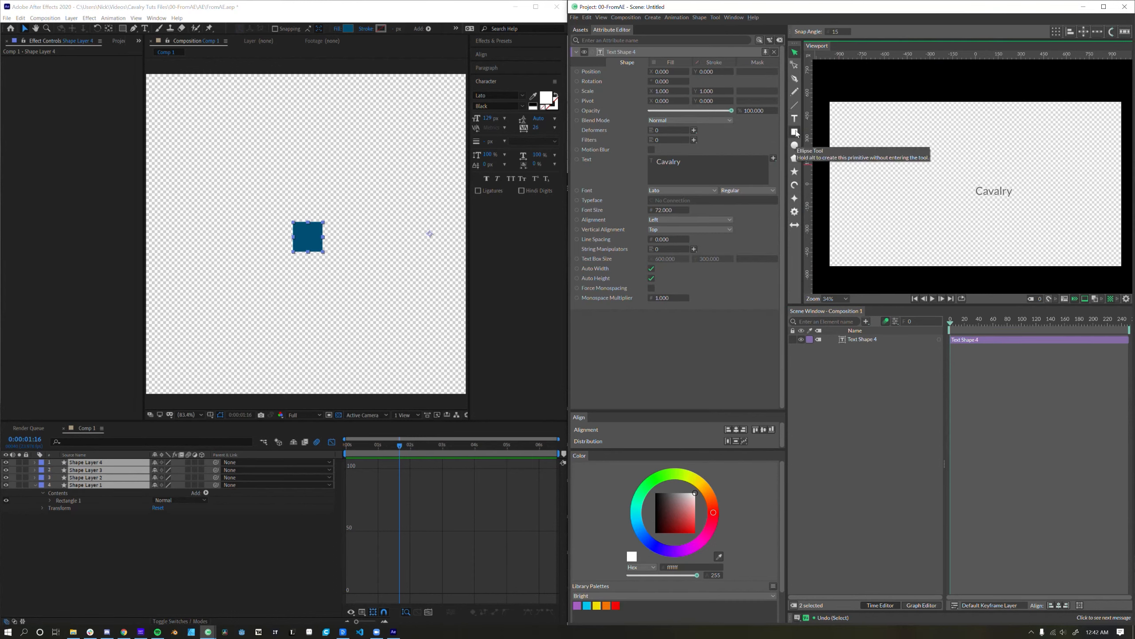
pyautogui.click(794, 132)
pyautogui.click(795, 158)
pyautogui.click(795, 185)
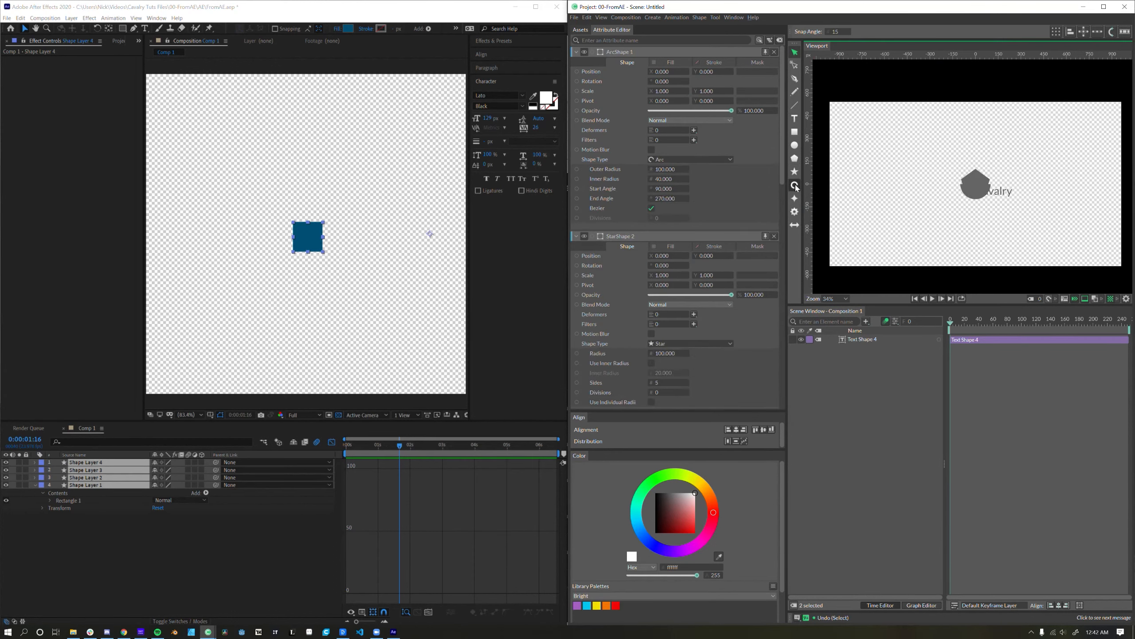
pyautogui.hotkey('ctrl', 'z')
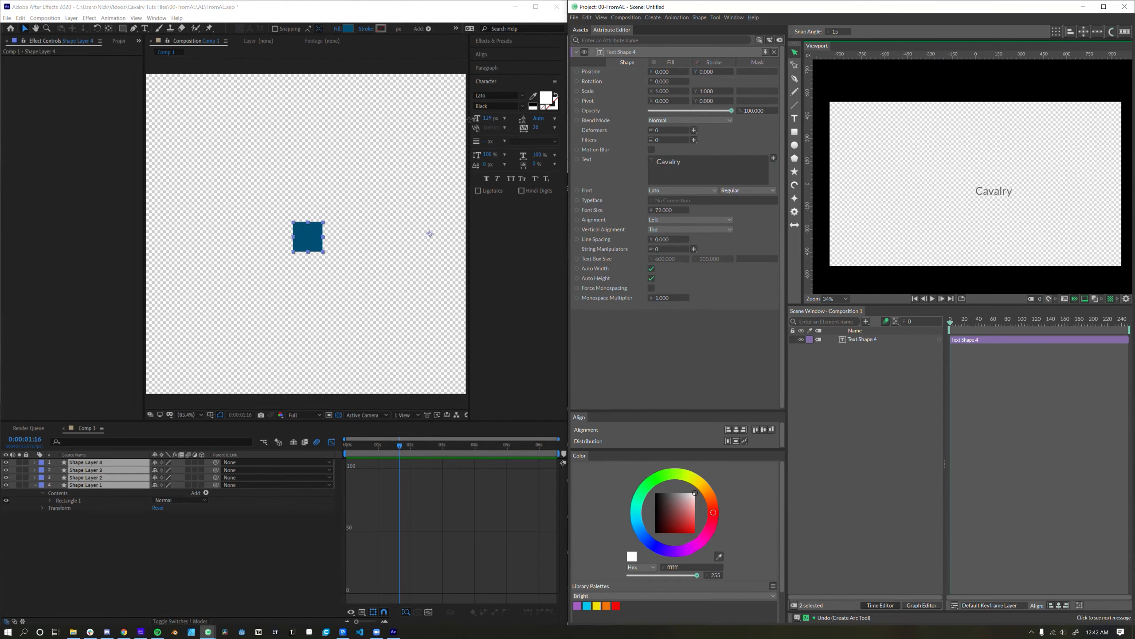
# - Compare After Effects' Paragraph and Character settings with the font and style options of Cavalry's text shape
pyautogui.click(488, 67)
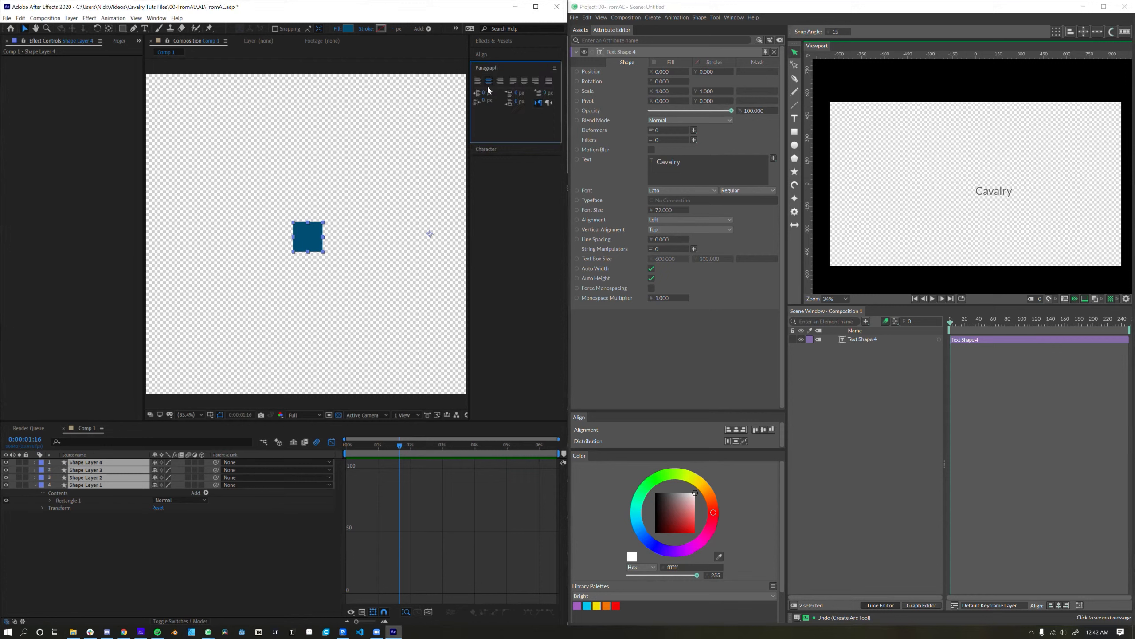
pyautogui.click(487, 146)
pyautogui.click(682, 190)
pyautogui.click(754, 192)
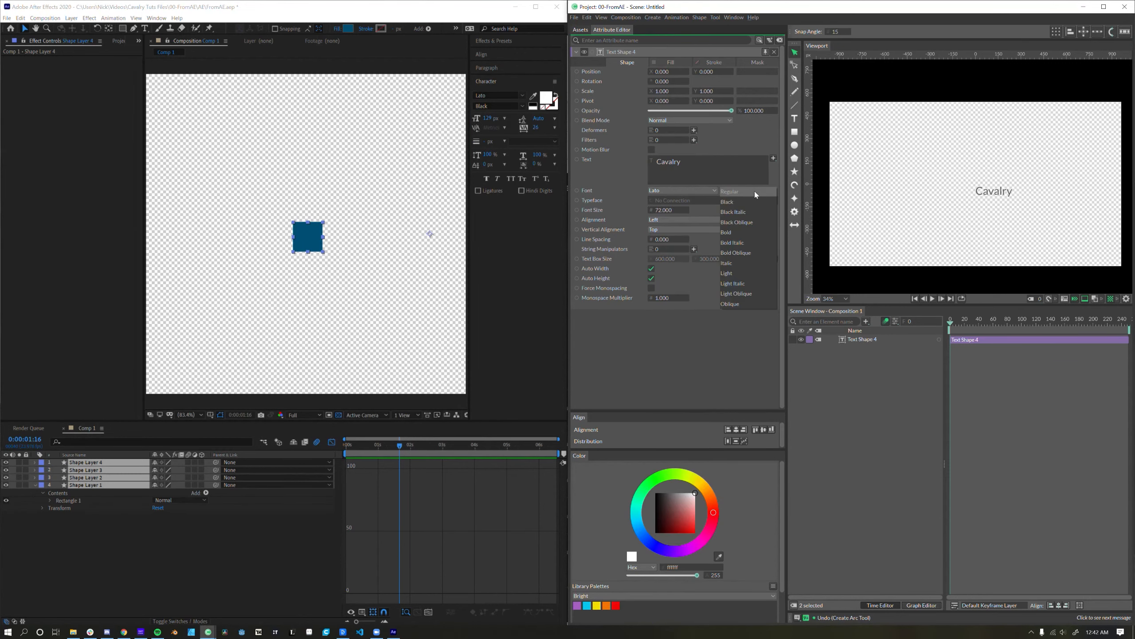
pyautogui.click(754, 191)
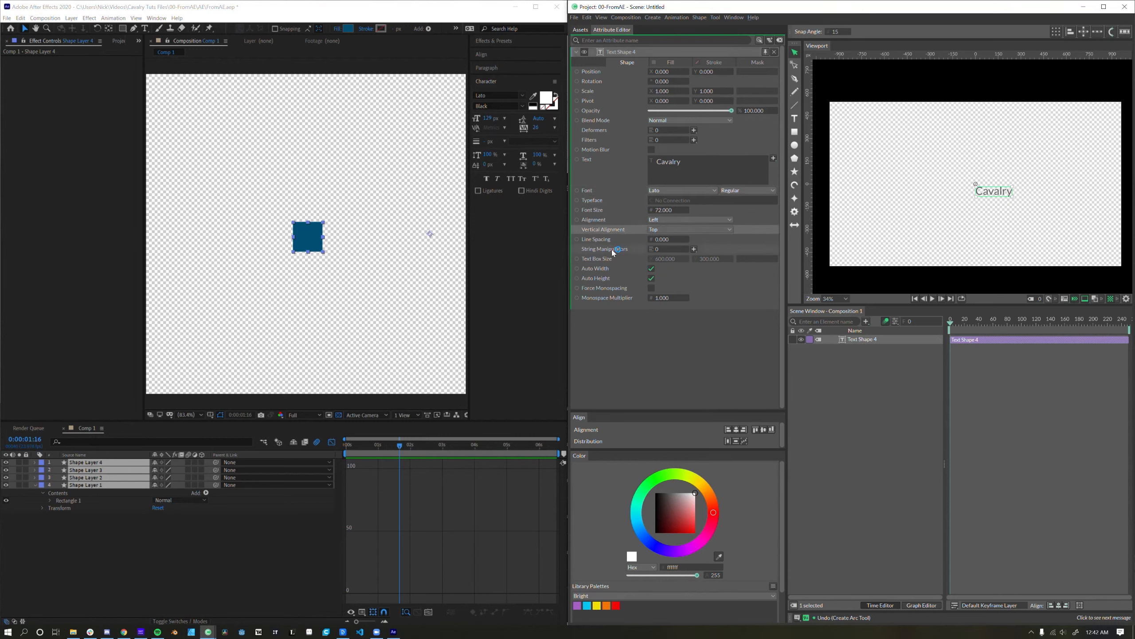
# - Set the text's fill colour to dark red (ad0000) and enable its stroke
pyautogui.click(671, 62)
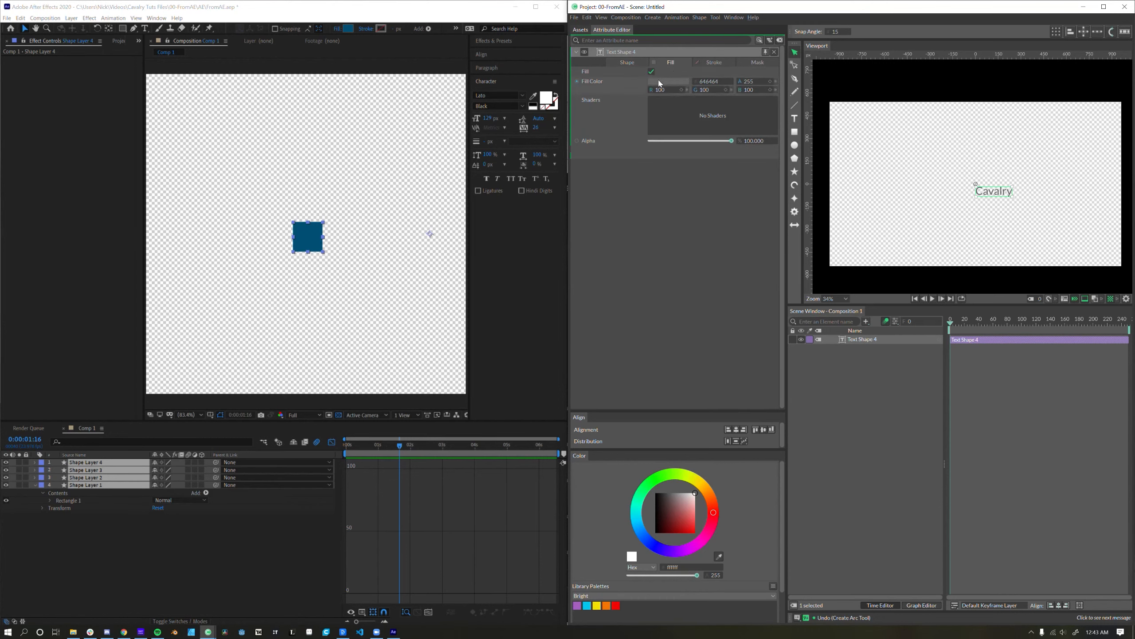
pyautogui.click(705, 63)
pyautogui.click(651, 71)
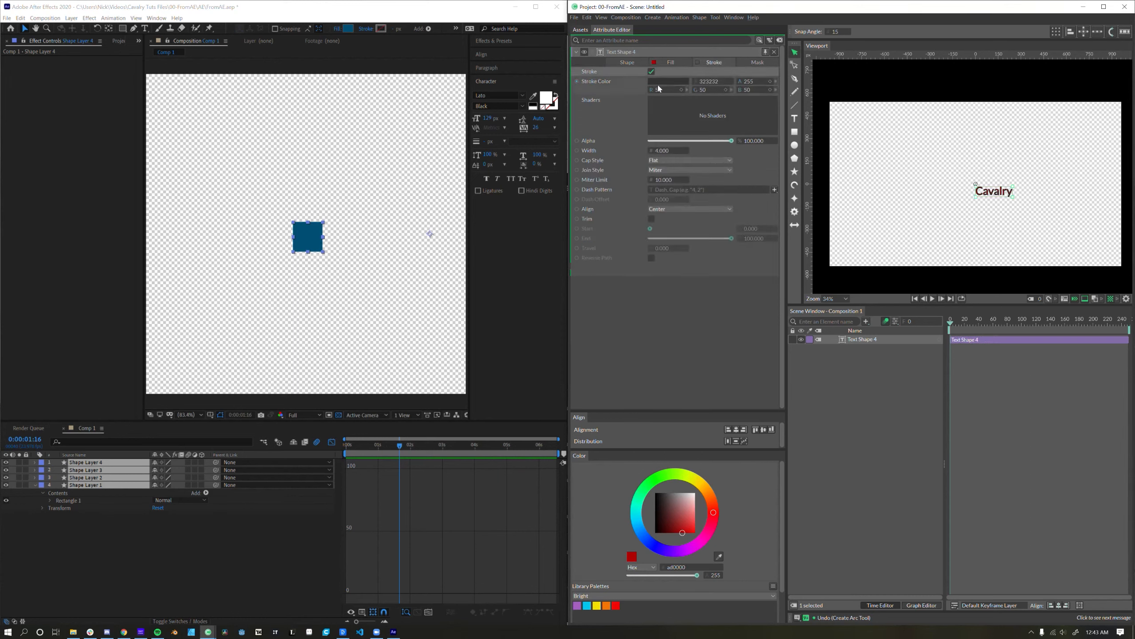
# - Replace the text with a new Lato Black text shape at Font Size 317, positioned near the composition's centre
pyautogui.press('Delete')
pyautogui.doubleClick(794, 118)
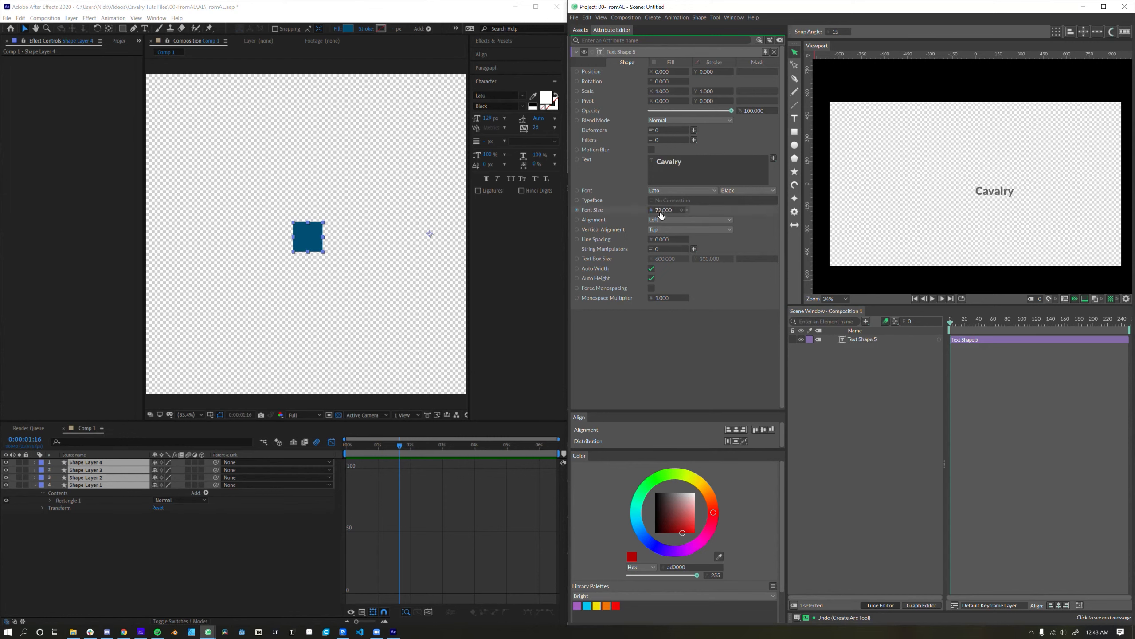
pyautogui.moveTo(664, 209); pyautogui.dragTo(772, 219)
pyautogui.click(1024, 219)
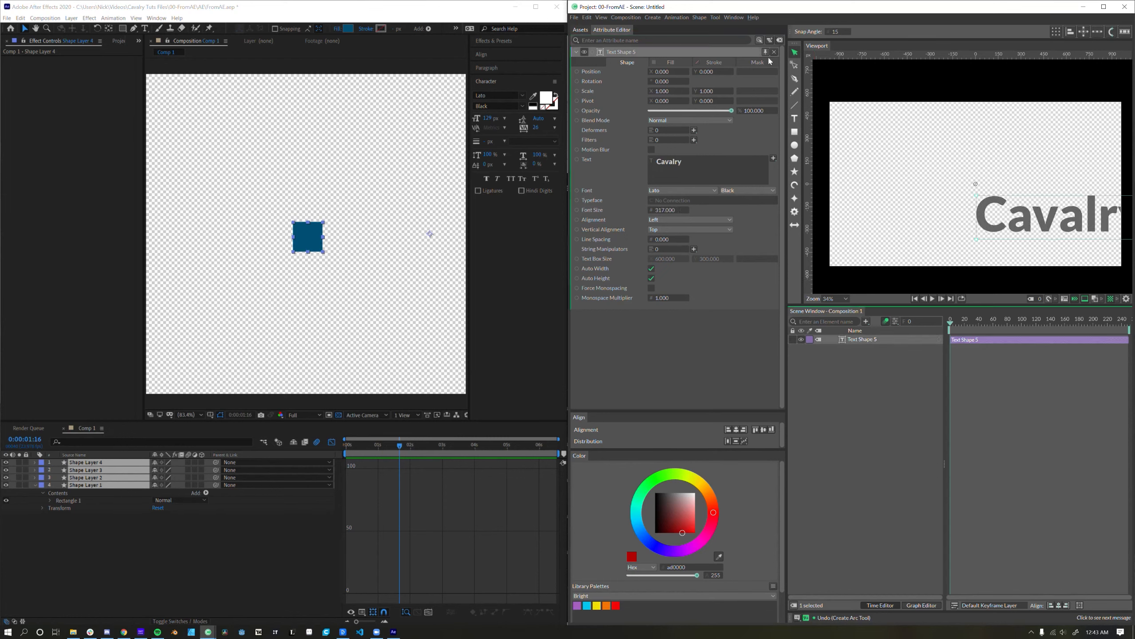
pyautogui.click(874, 378)
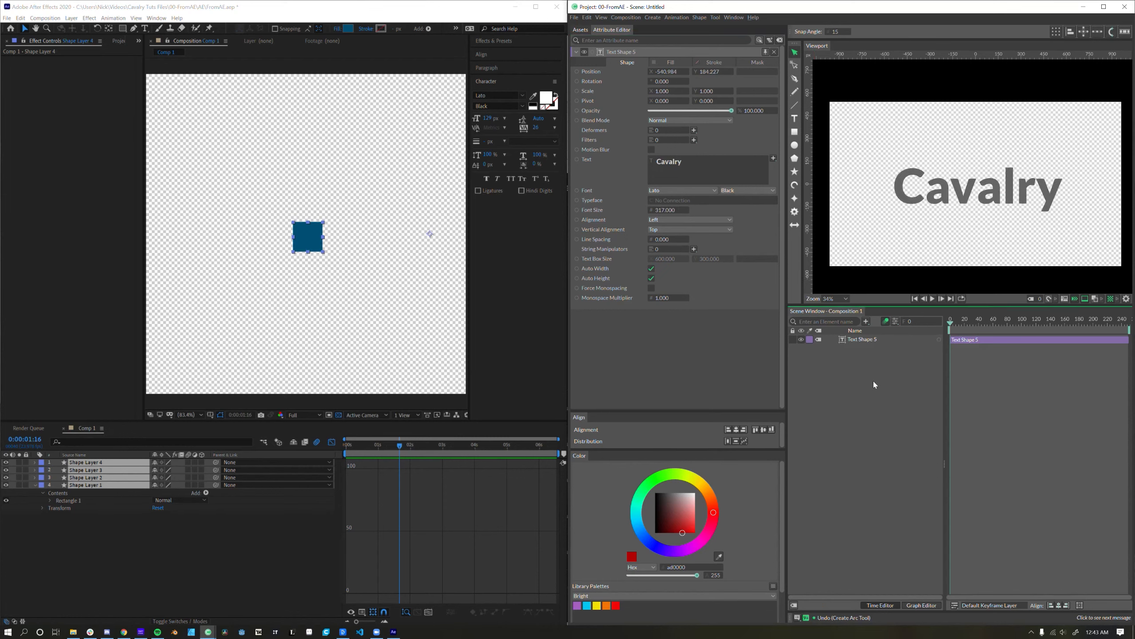
# - Change the Cavalry text's font to Kenney Blocks
pyautogui.click(977, 202)
pyautogui.scroll(3, 977, 202)
pyautogui.click(682, 190)
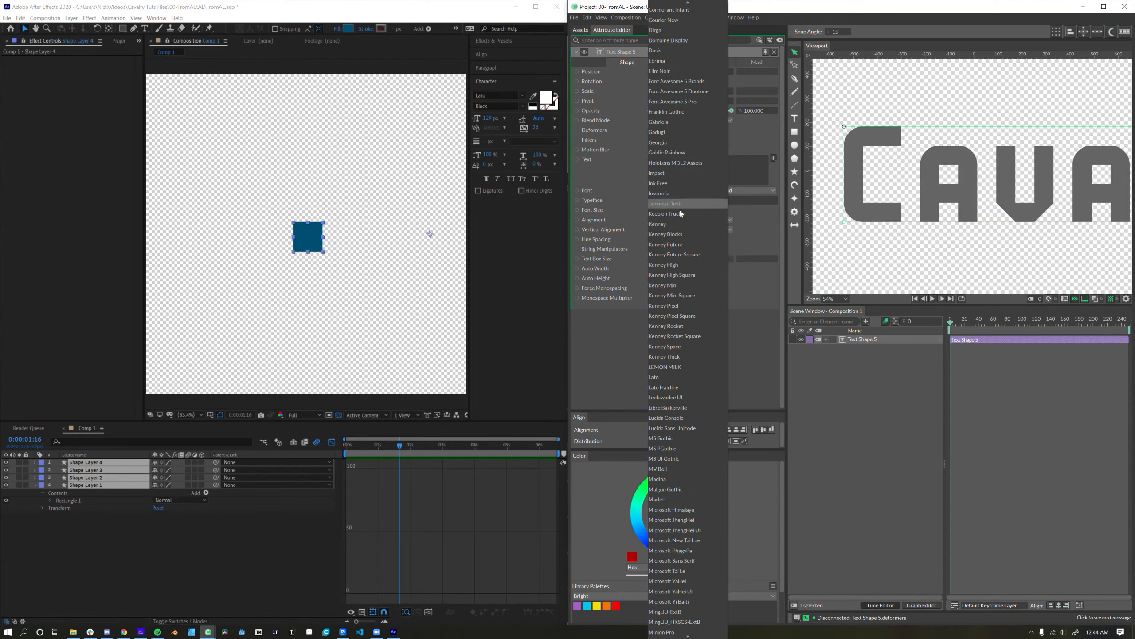
pyautogui.click(676, 231)
pyautogui.scroll(5, 928, 214)
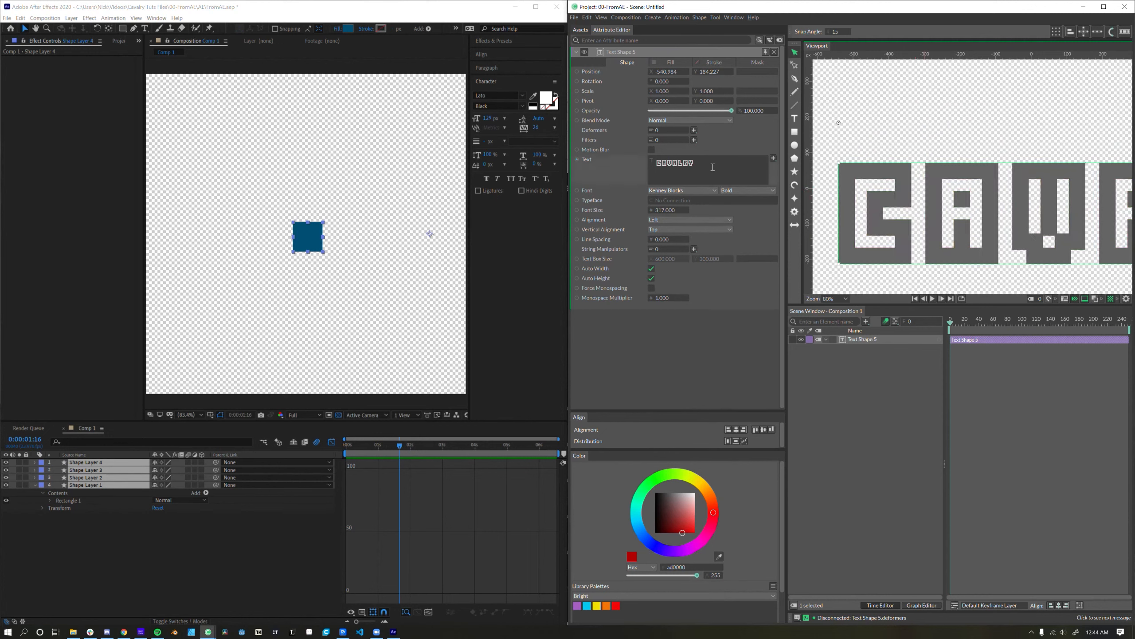
# - Add a Bevel deformer to the text, keep its mode on Fillet after checking the alternatives, and adjust its Radius
pyautogui.click(694, 130)
pyautogui.click(706, 134)
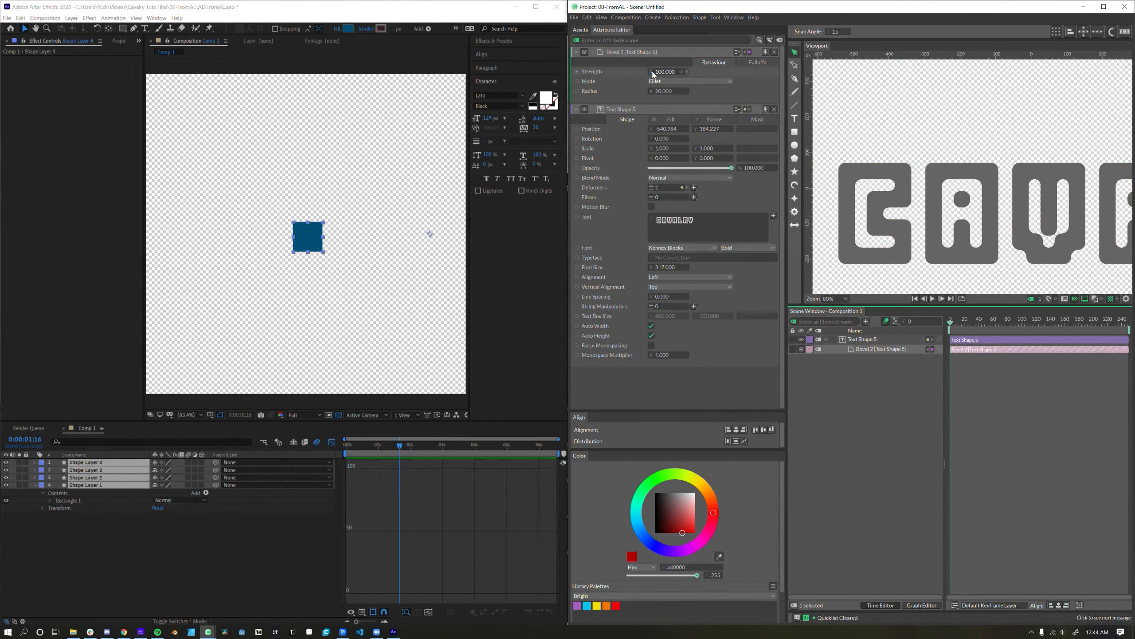
pyautogui.click(657, 84)
pyautogui.click(659, 93)
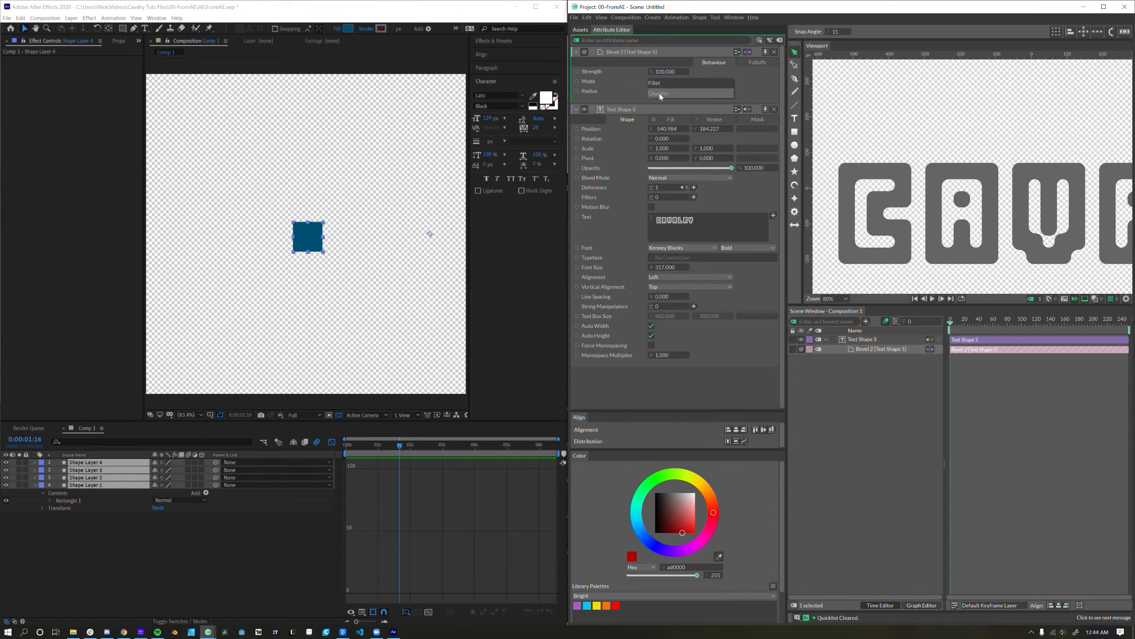
pyautogui.click(659, 83)
pyautogui.click(659, 73)
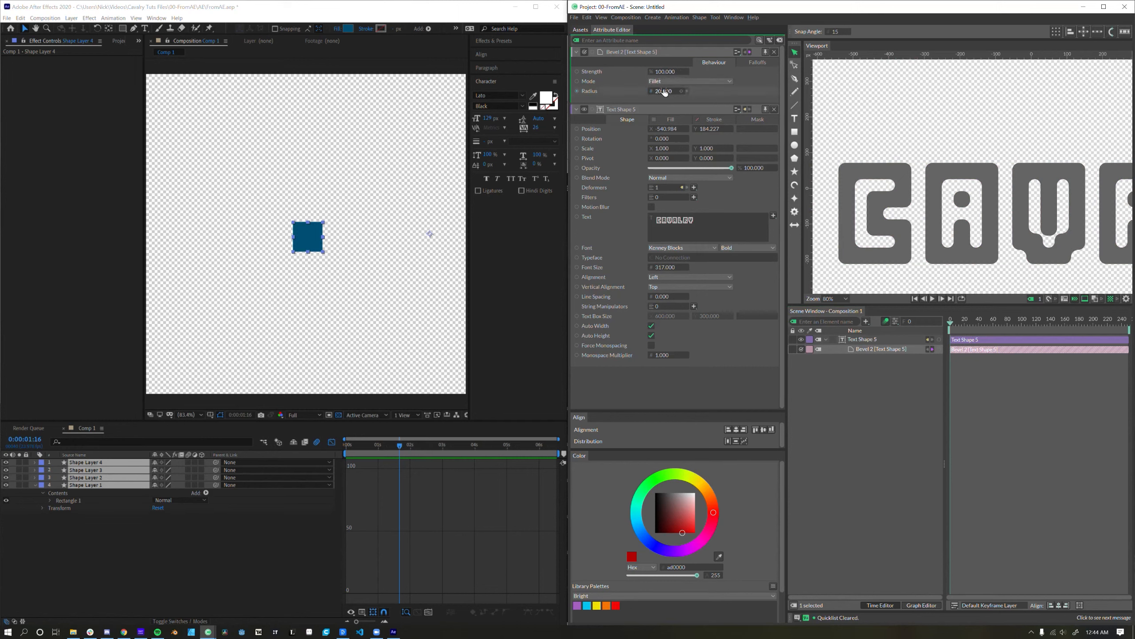
pyautogui.moveTo(664, 92); pyautogui.dragTo(711, 107)
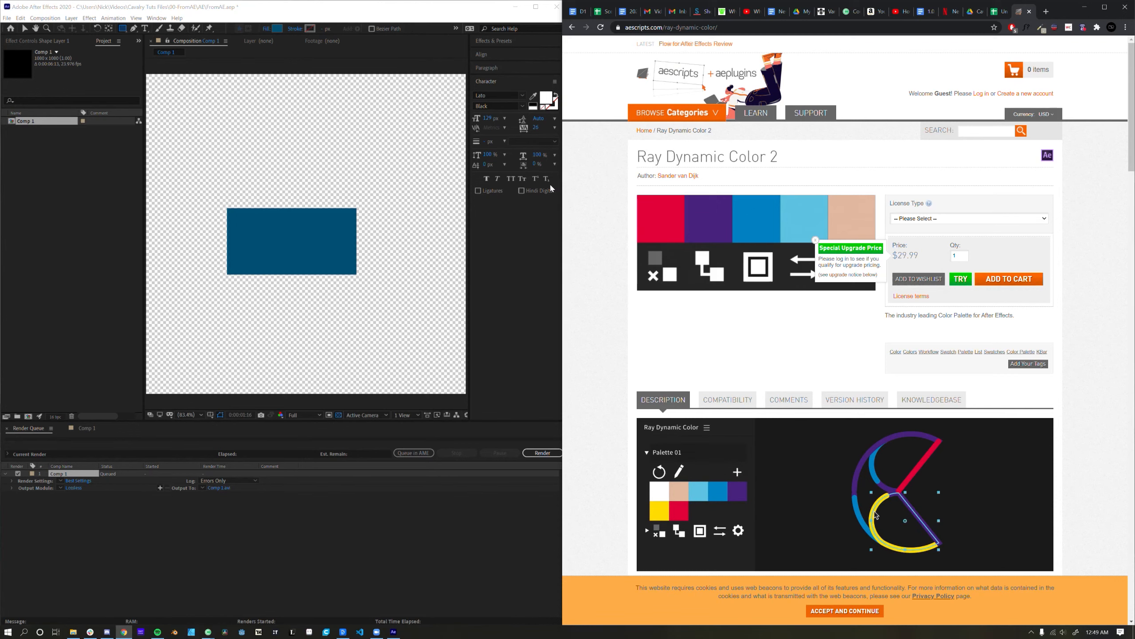
# - Switch from the browser to the Cavalry window
pyautogui.click(208, 631)
pyautogui.click(255, 591)
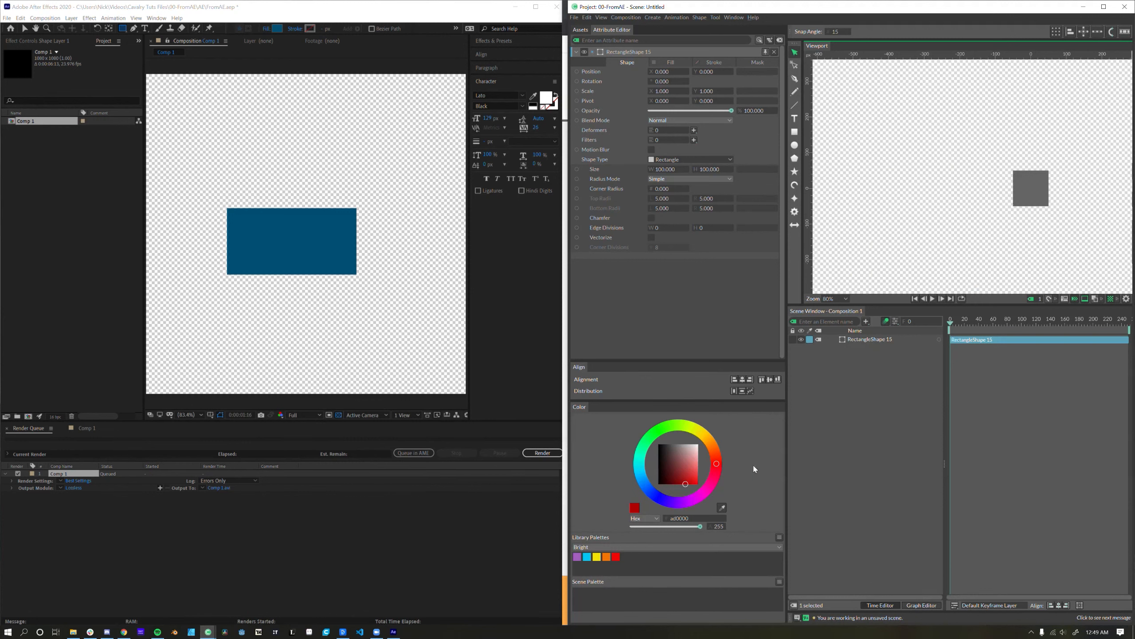
# - Add the purple, cyan, yellow, orange and red swatches of the Bright library palette to the Scene Palette
pyautogui.click(866, 340)
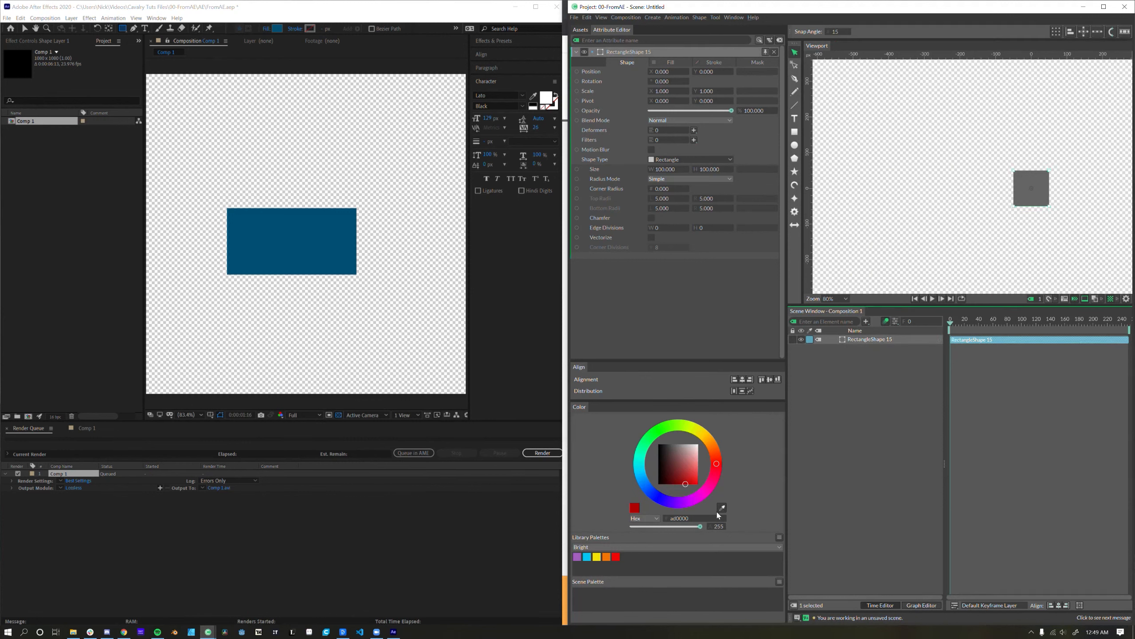
pyautogui.click(777, 546)
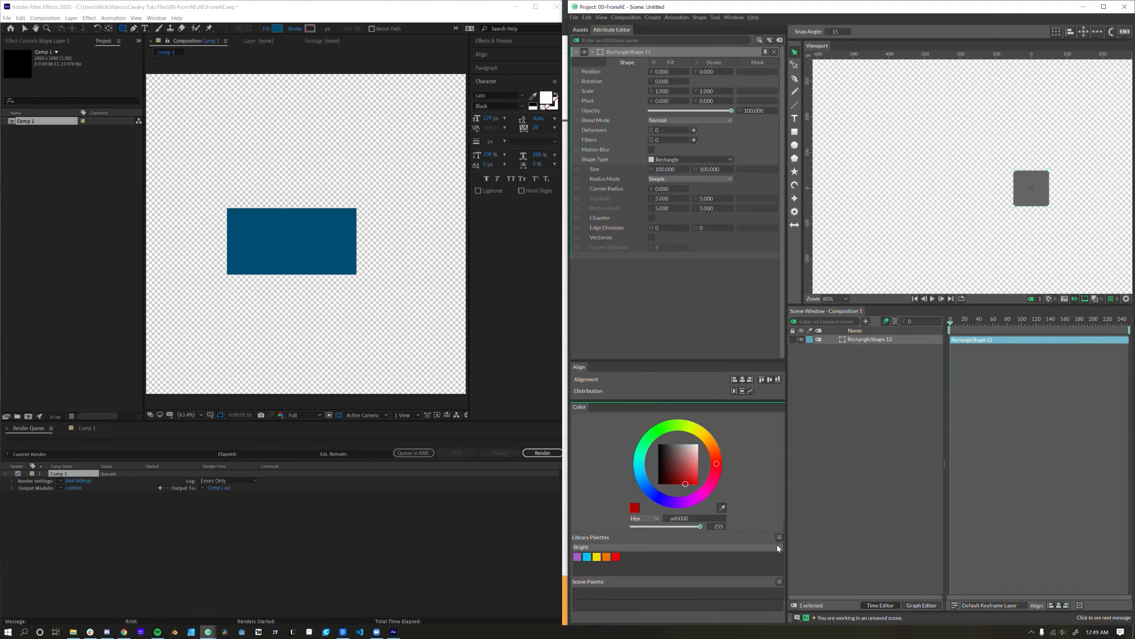
pyautogui.click(784, 485)
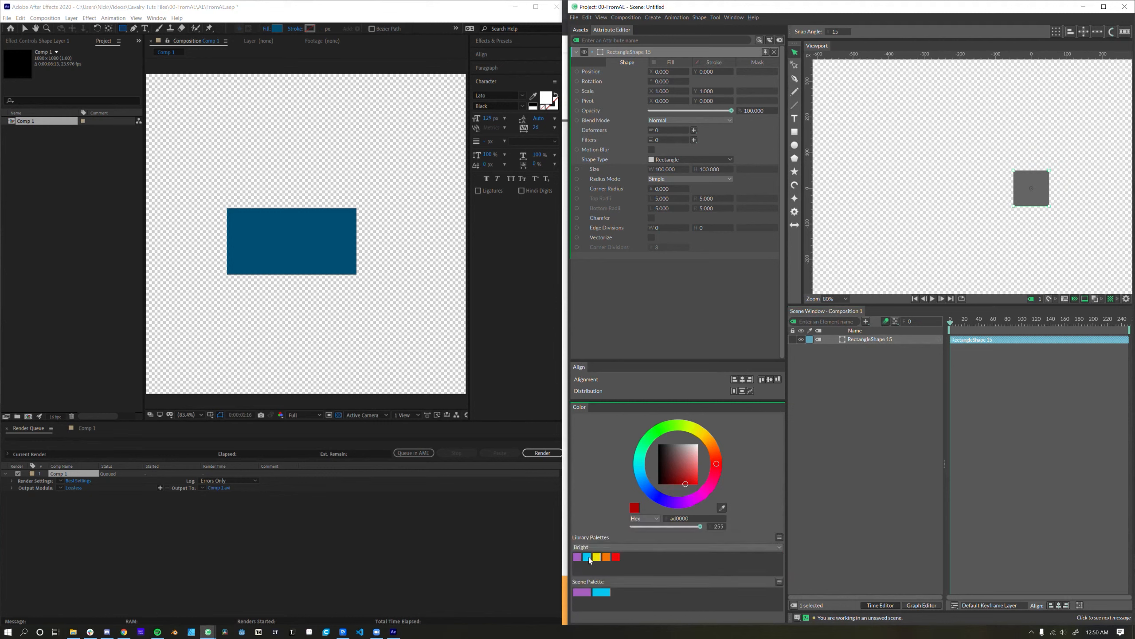
pyautogui.moveTo(589, 557); pyautogui.dragTo(624, 604)
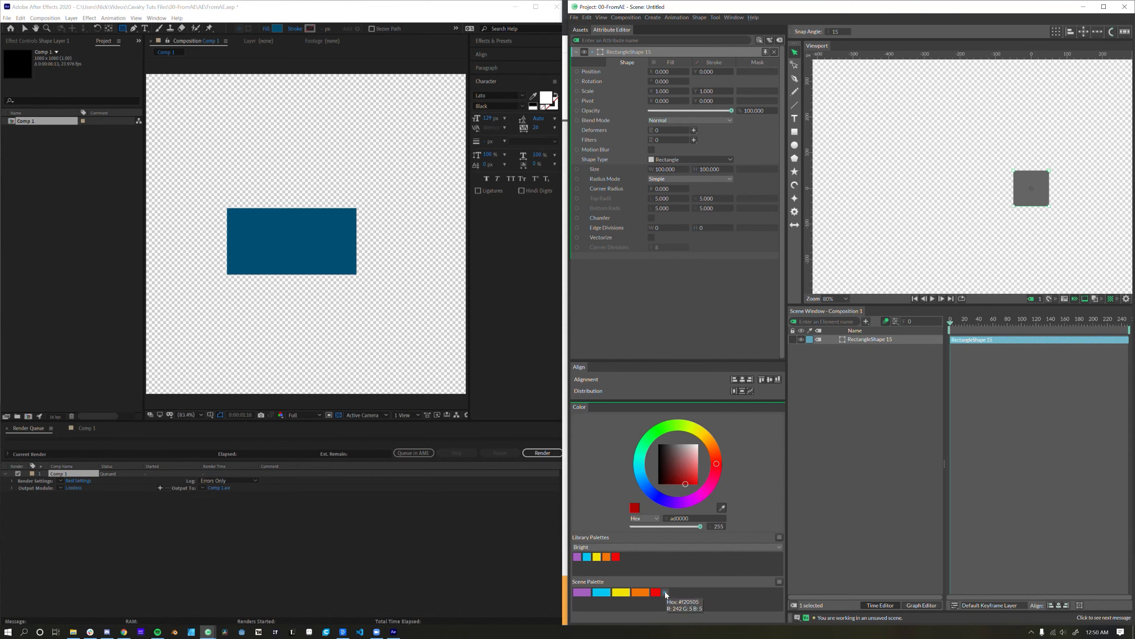
# - Connect the red Scene Palette swatch to the rectangle's Fill Color
pyautogui.moveTo(666, 594); pyautogui.dragTo(860, 340)
pyautogui.click(868, 345)
pyautogui.click(883, 375)
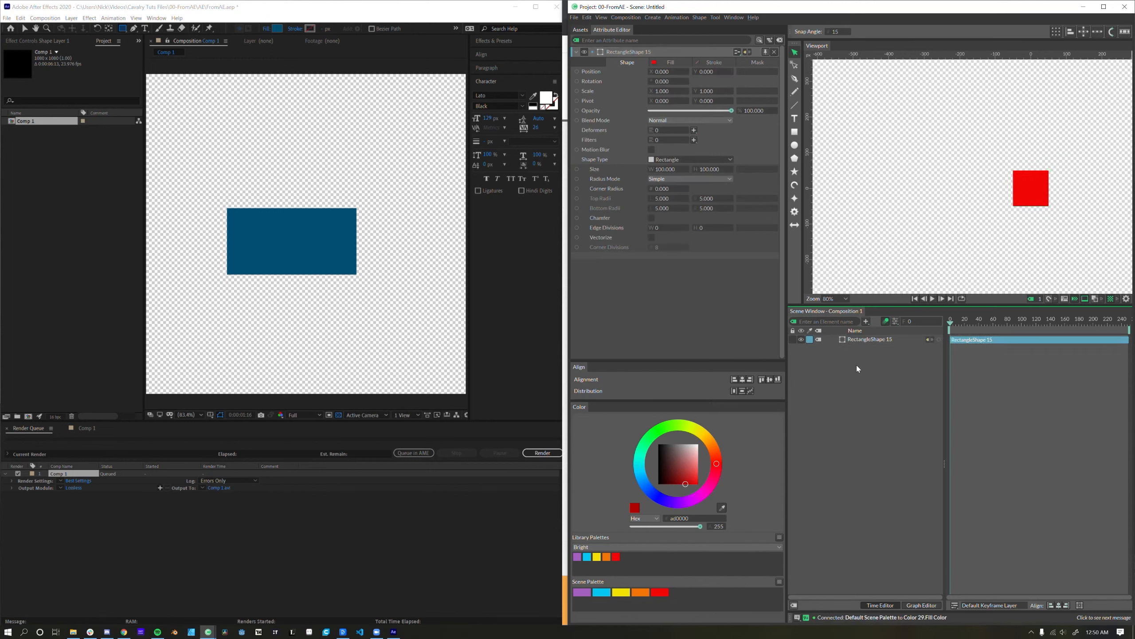
# - Enable the rectangle's stroke and connect the cyan Scene Palette swatch to its Stroke Color
pyautogui.click(712, 60)
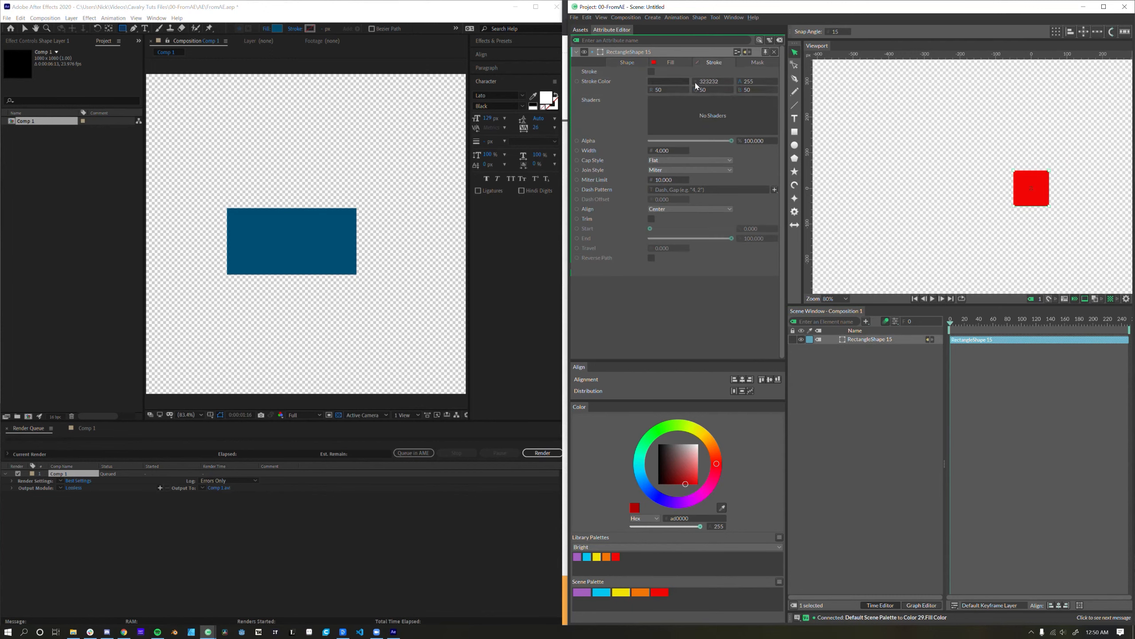
pyautogui.click(651, 71)
pyautogui.moveTo(611, 591)
pyautogui.mouseDown()
pyautogui.moveTo(887, 357)
pyautogui.moveTo(861, 340)
pyautogui.mouseUp()
pyautogui.click(885, 353)
pyautogui.click(890, 377)
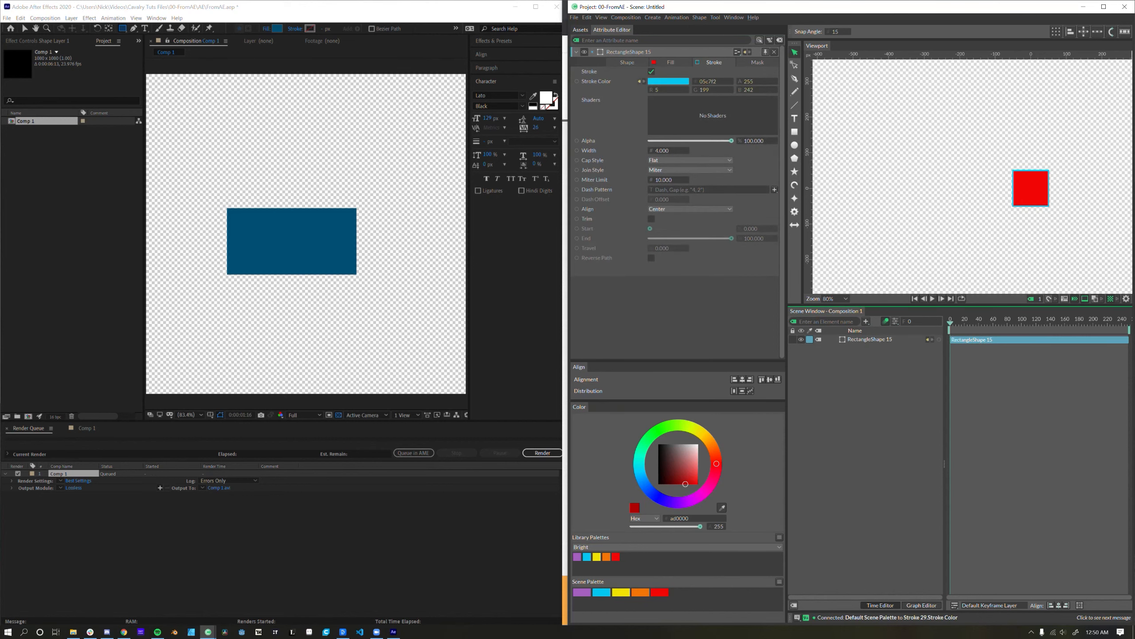
# - Undo the last stroke changes on the rectangle
pyautogui.hotkey('ctrl', 'z')
pyautogui.hotkey('ctrl', 'z')
pyautogui.hotkey('ctrl', 'z')
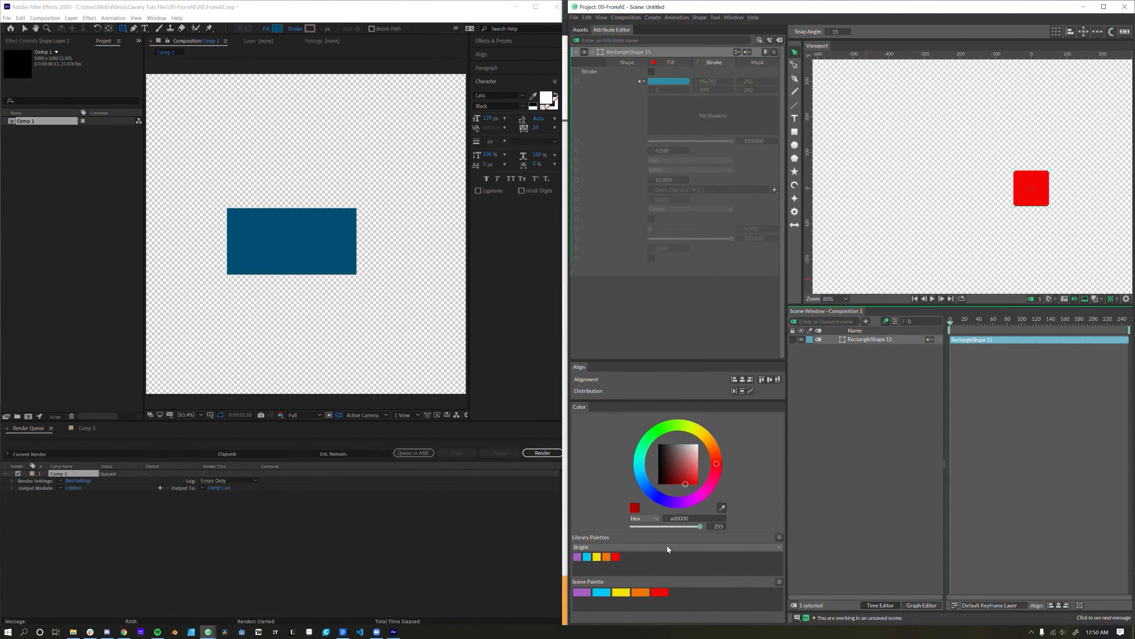
# - Duplicate the red rectangle with a grid Duplicator and set the grid's Size to 273 × 273
pyautogui.click(1056, 33)
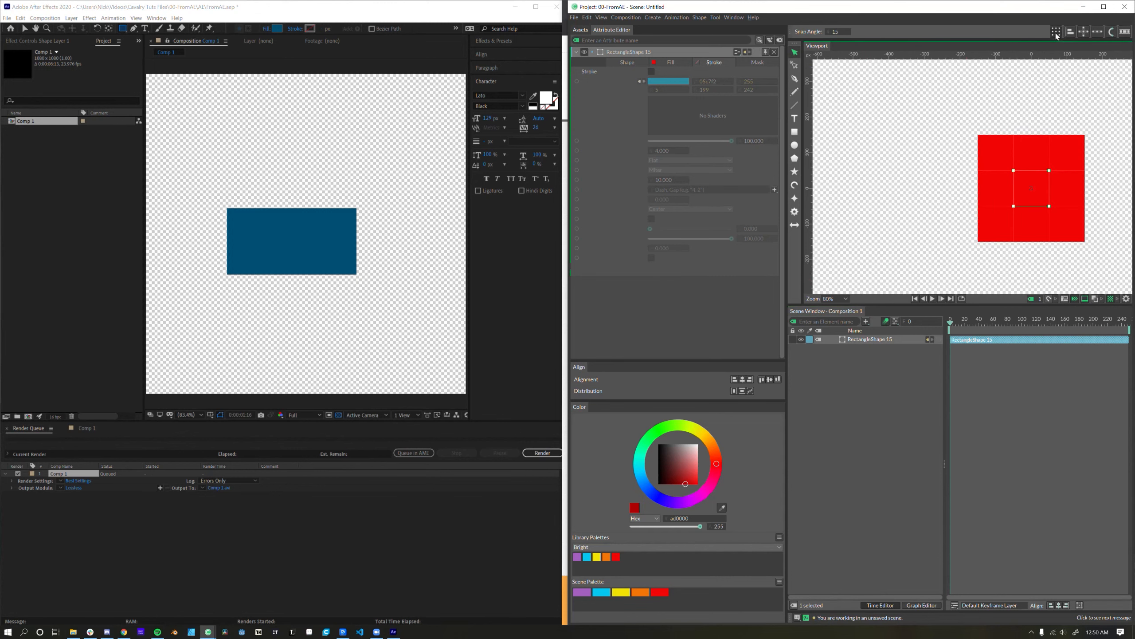
pyautogui.click(857, 341)
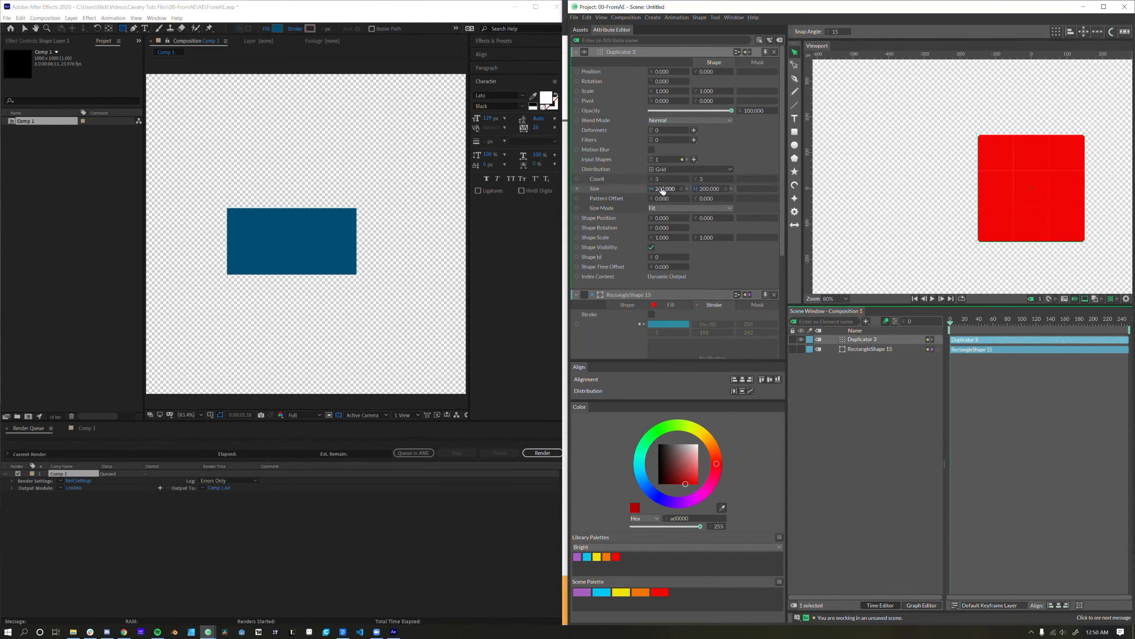
pyautogui.moveTo(671, 188); pyautogui.dragTo(695, 193)
pyautogui.moveTo(935, 179); pyautogui.dragTo(851, 172)
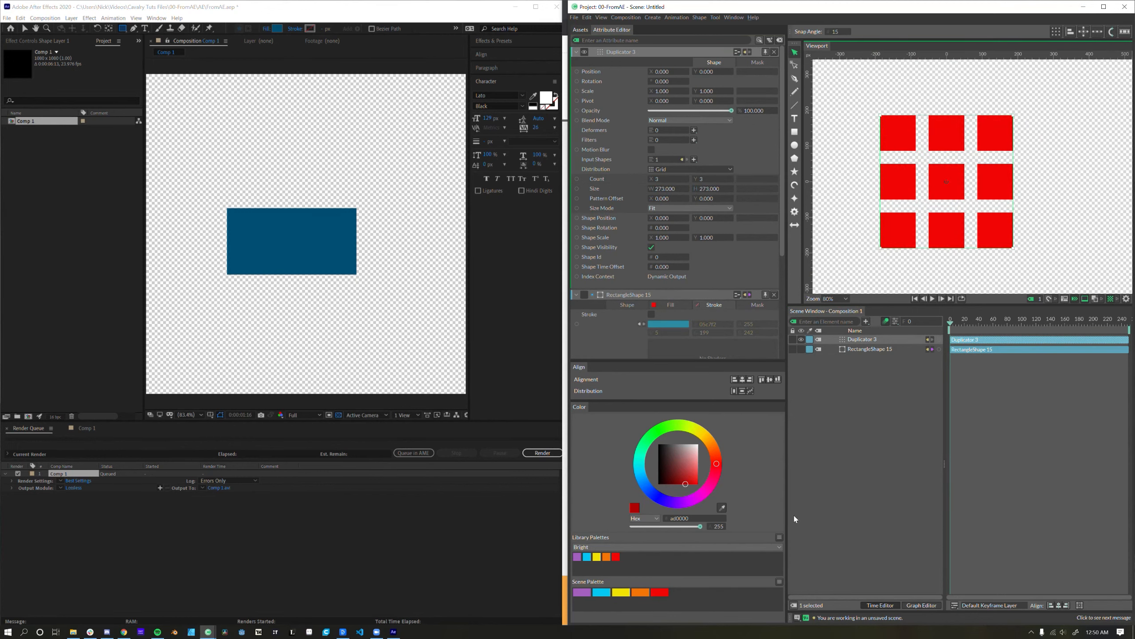
# - Load the Default Scene Palette's attributes and connect the whole palette to the duplicated rectangle's Fill Color
pyautogui.click(706, 621)
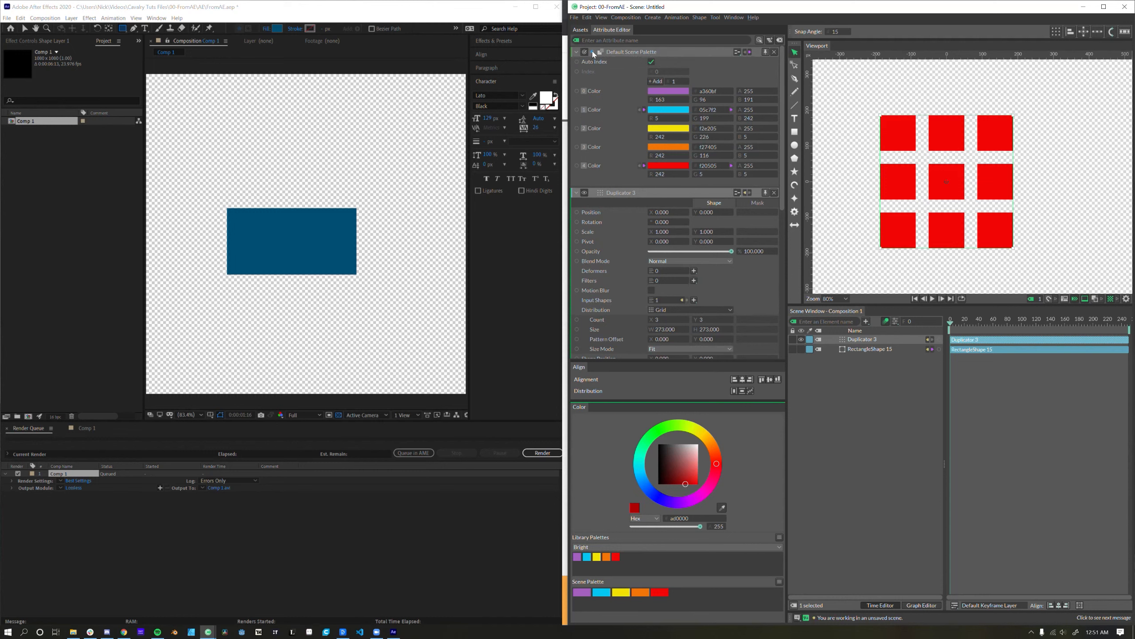
pyautogui.moveTo(592, 51); pyautogui.dragTo(863, 350)
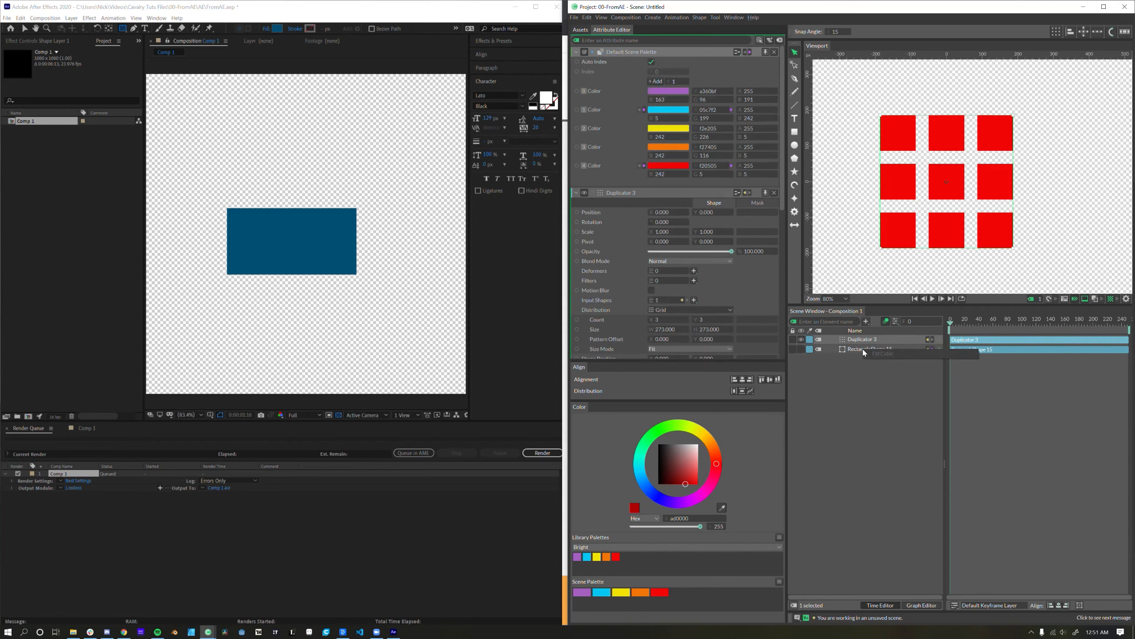
pyautogui.click(864, 353)
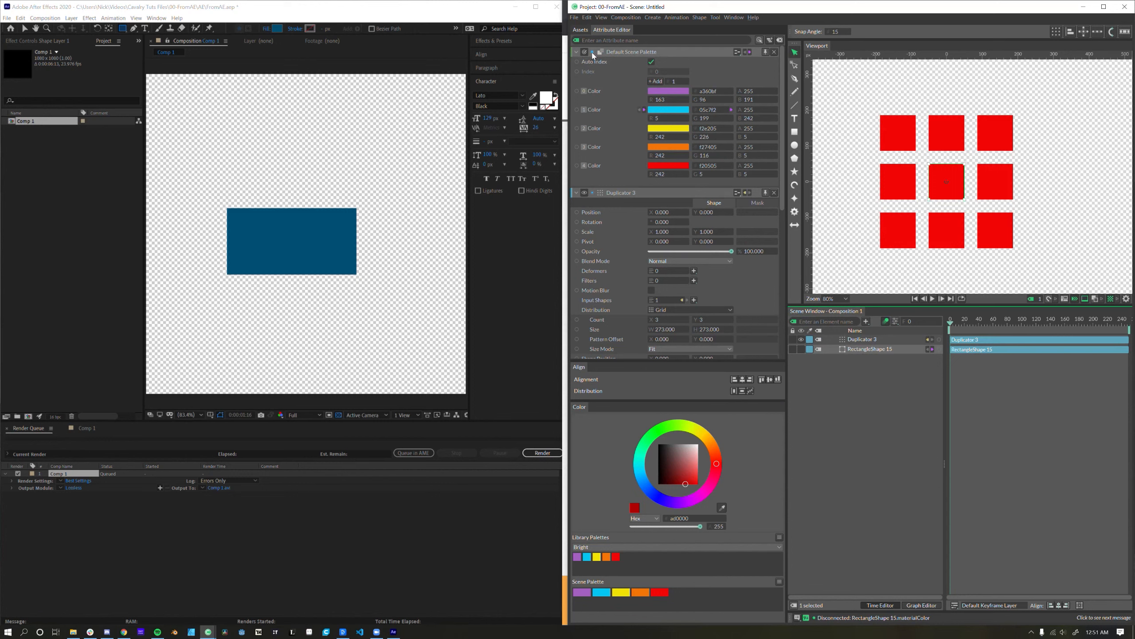
pyautogui.moveTo(594, 54); pyautogui.dragTo(871, 350)
pyautogui.click(881, 355)
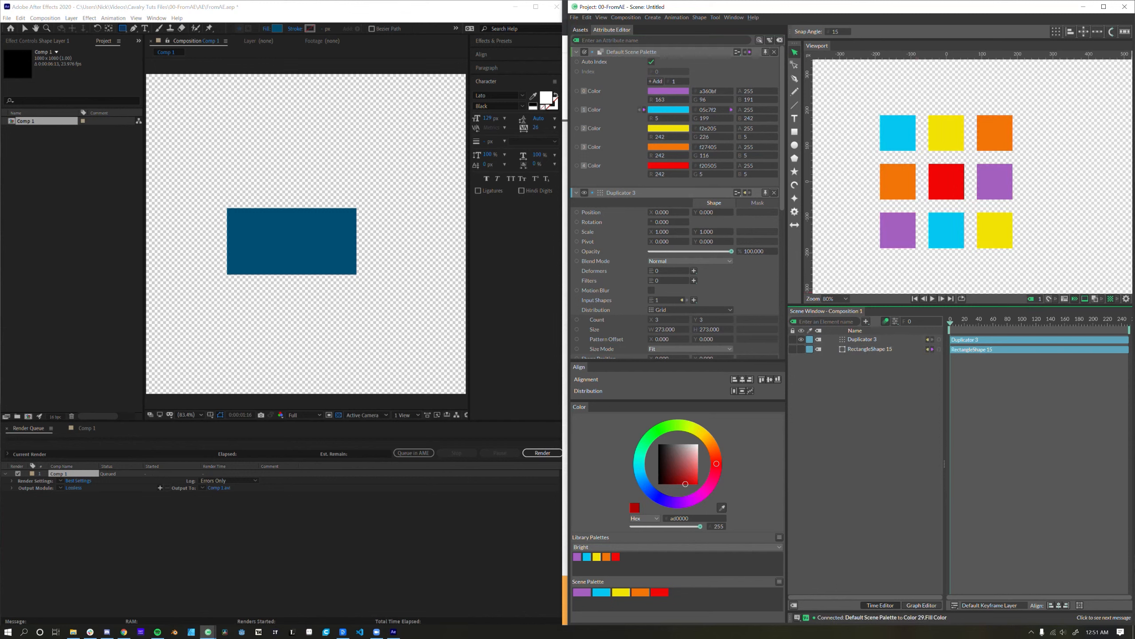
# - Shift the hue of the red Scene Palette swatch on its color wheel
pyautogui.click(665, 592)
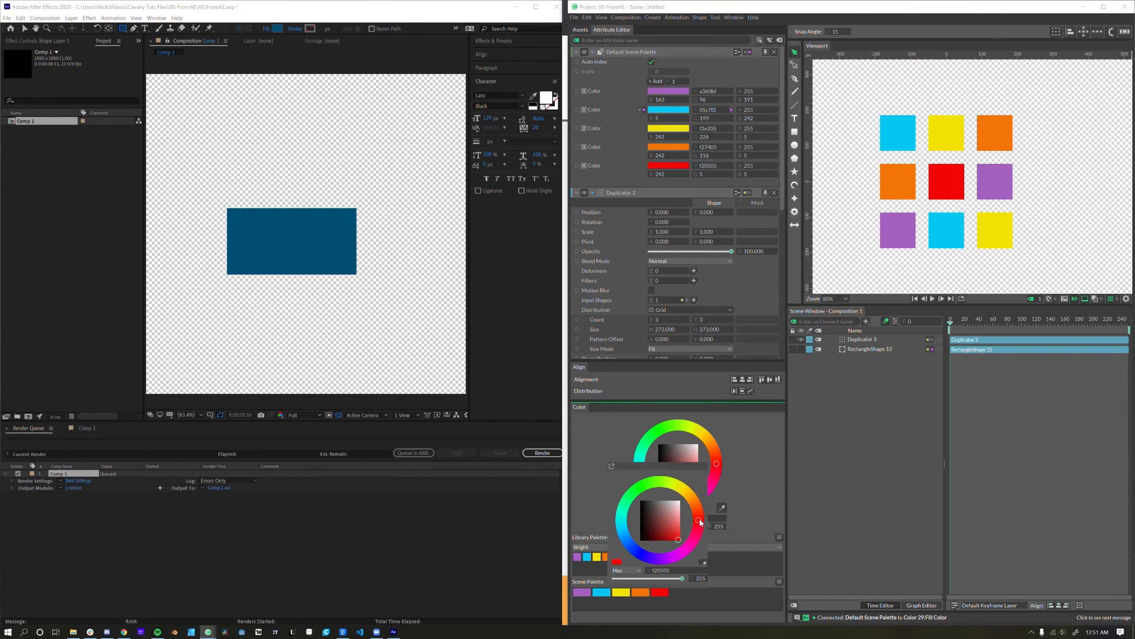
pyautogui.moveTo(699, 520); pyautogui.dragTo(636, 489)
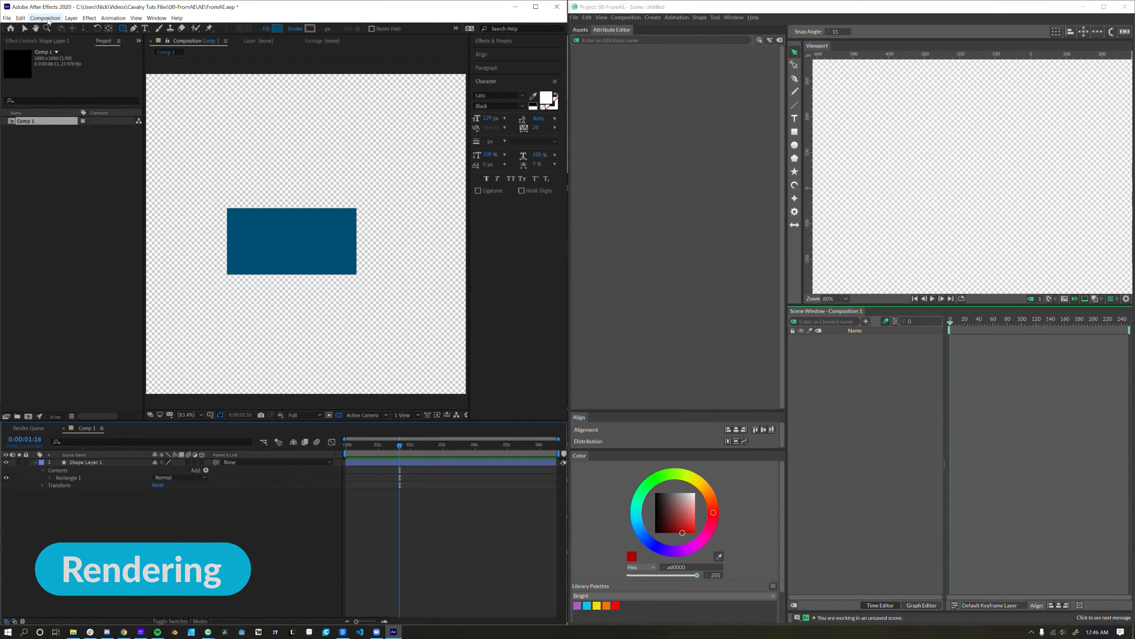
# - Add Comp 1 to the After Effects Render Queue
pyautogui.click(45, 17)
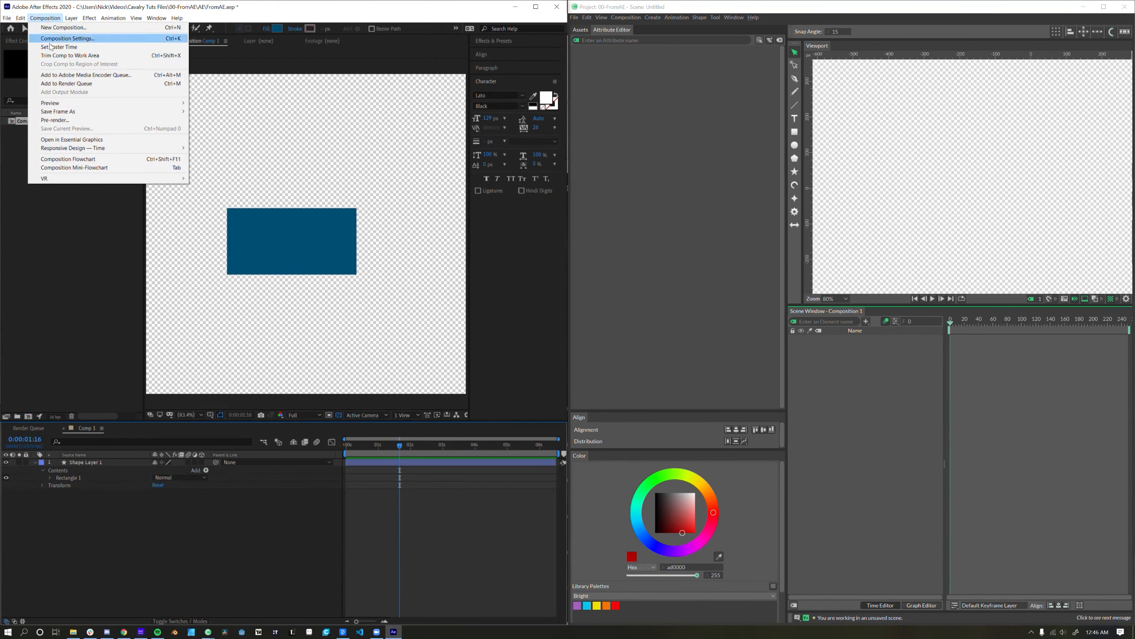
pyautogui.click(51, 83)
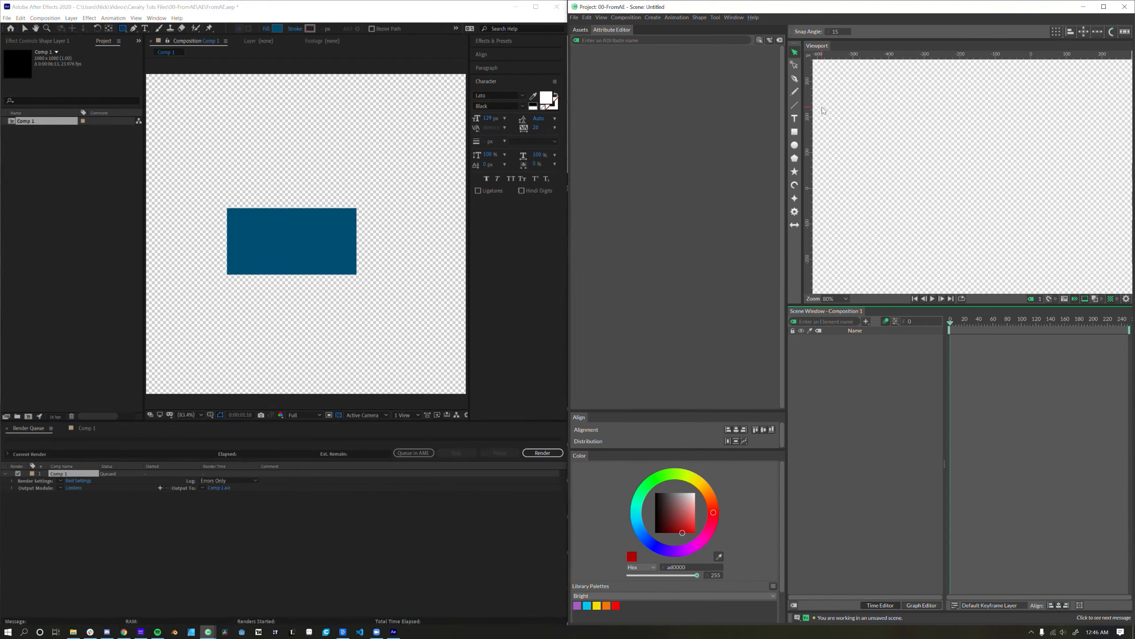
# - Switch to Cavalry, create a default 100 × 100 rectangle shape and open the Render Manager
pyautogui.click(794, 134)
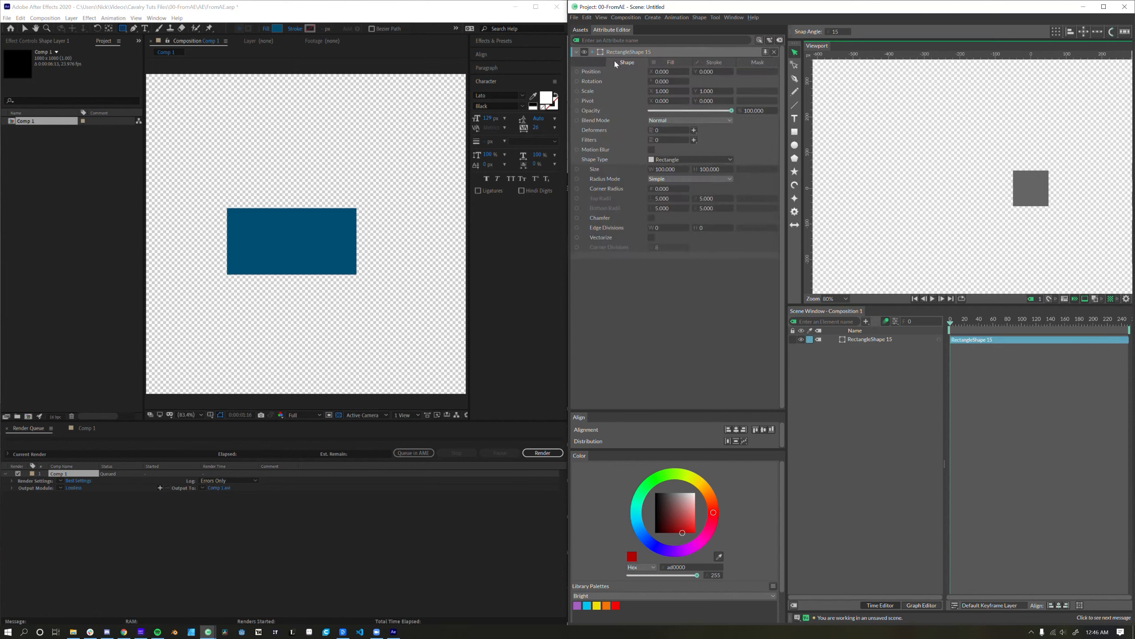
pyautogui.hotkey('ctrl', 'r')
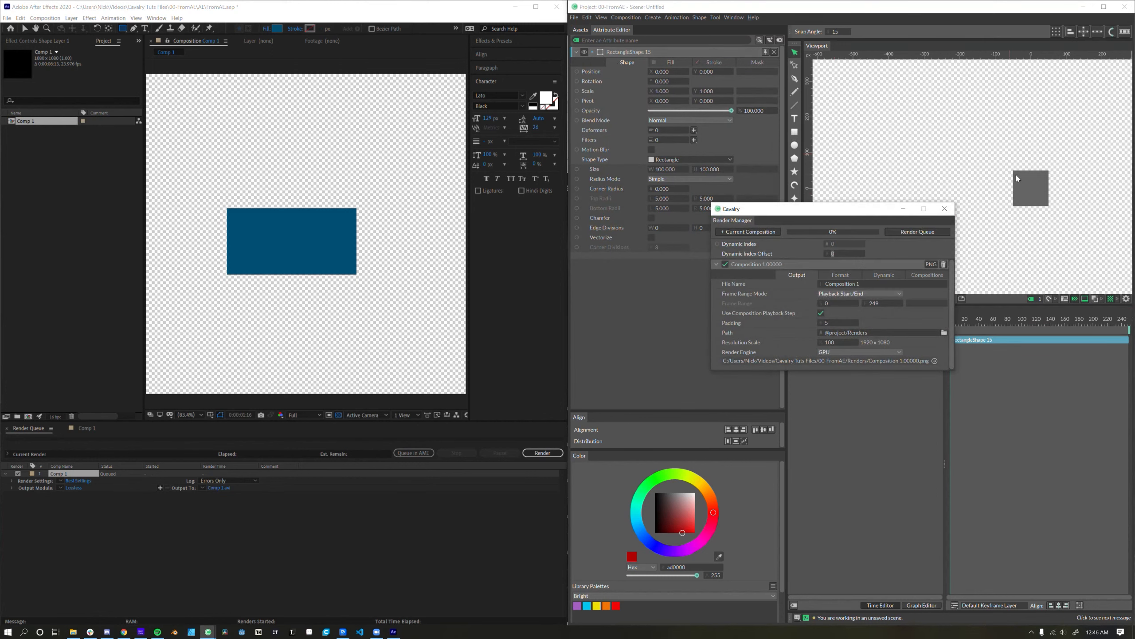
pyautogui.click(941, 211)
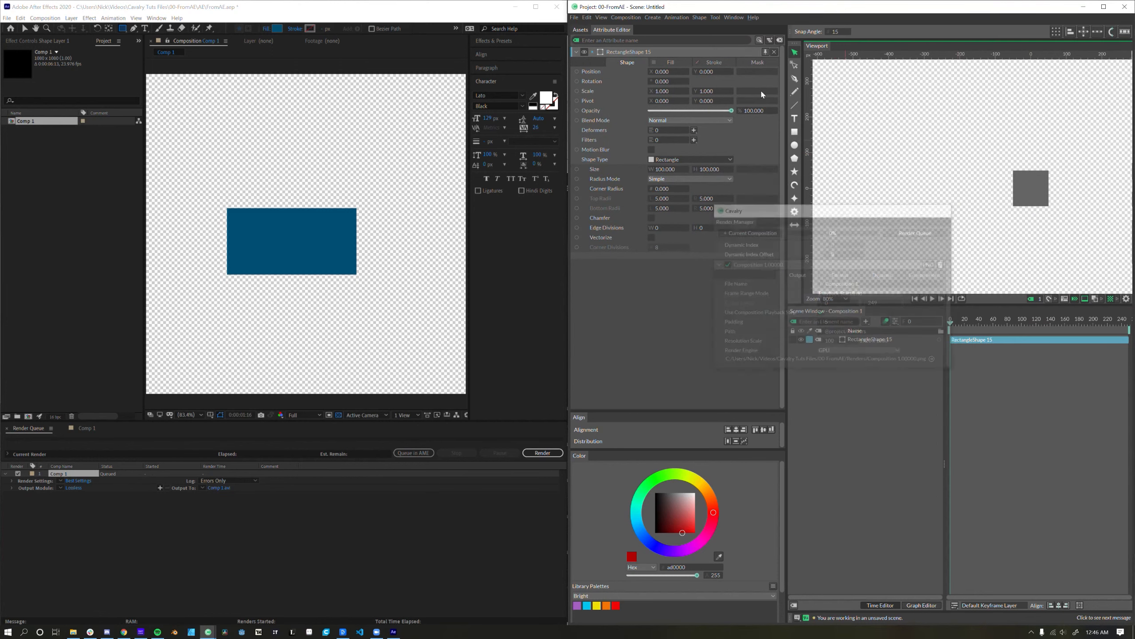
pyautogui.click(574, 17)
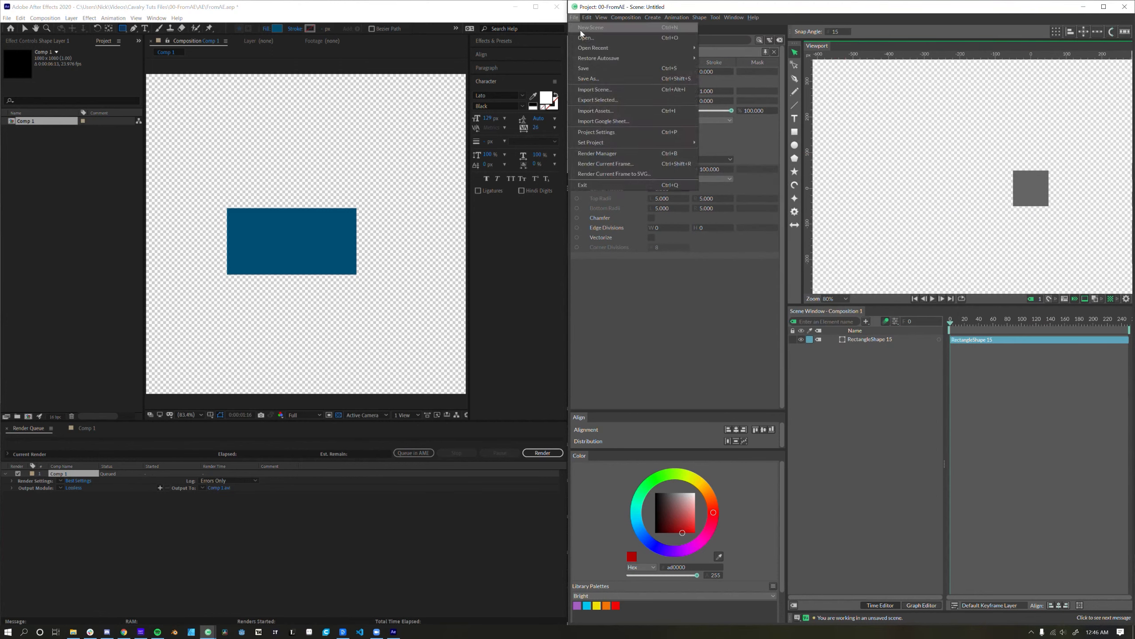
pyautogui.click(589, 153)
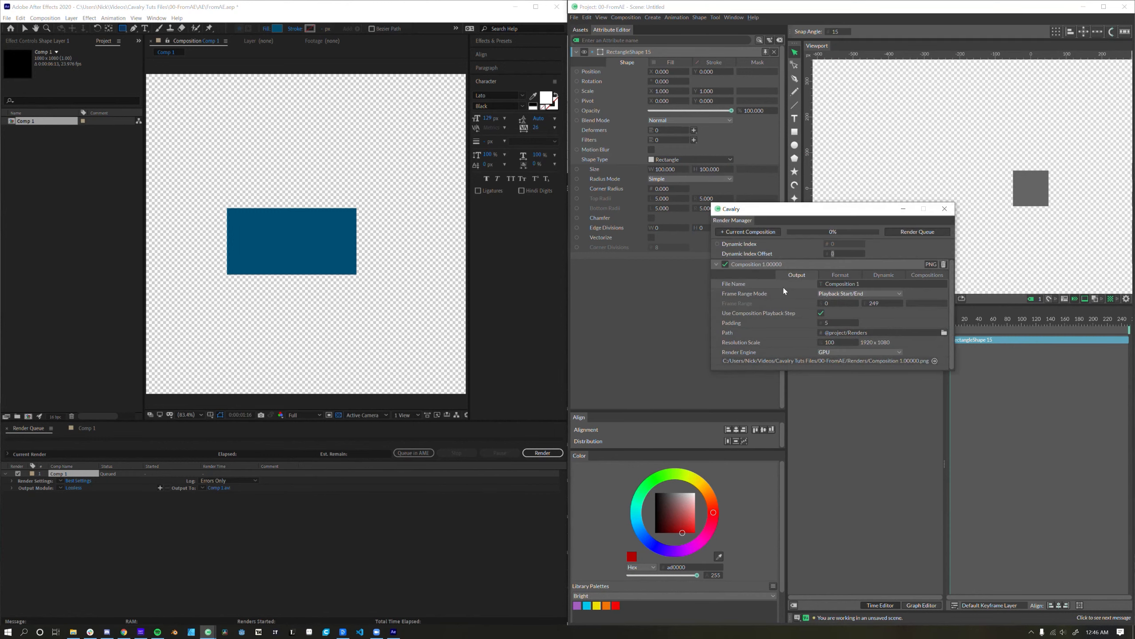
# - Examine the Composition 1 render item's Output, Format, Dynamic and Compositions settings, including the Render Engine choices
pyautogui.click(717, 265)
pyautogui.click(715, 264)
pyautogui.click(840, 275)
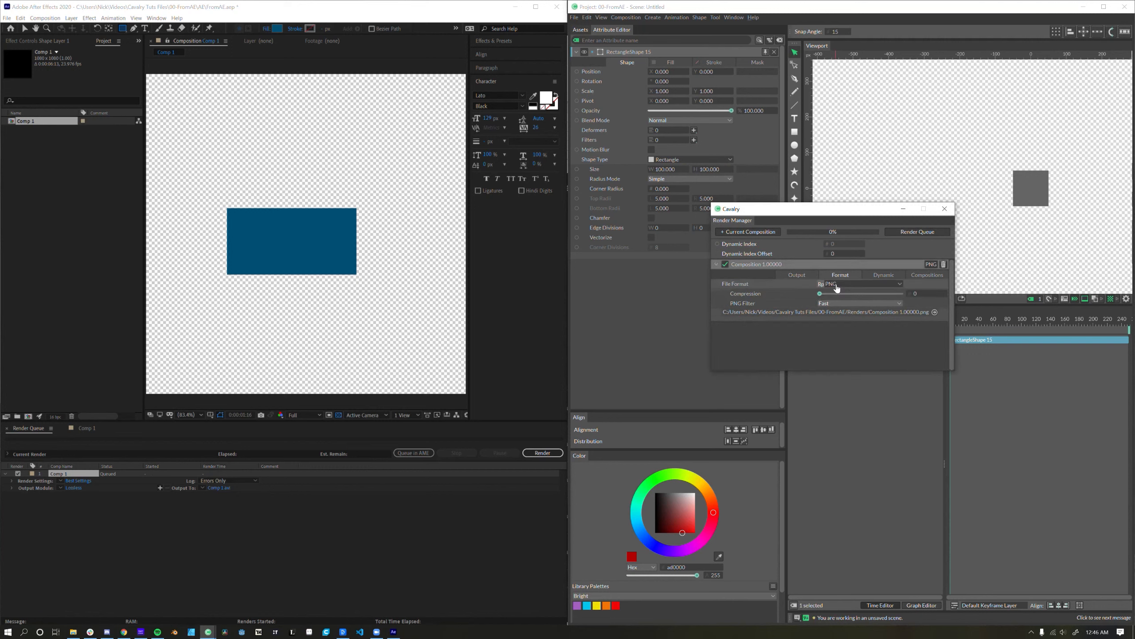
pyautogui.click(884, 275)
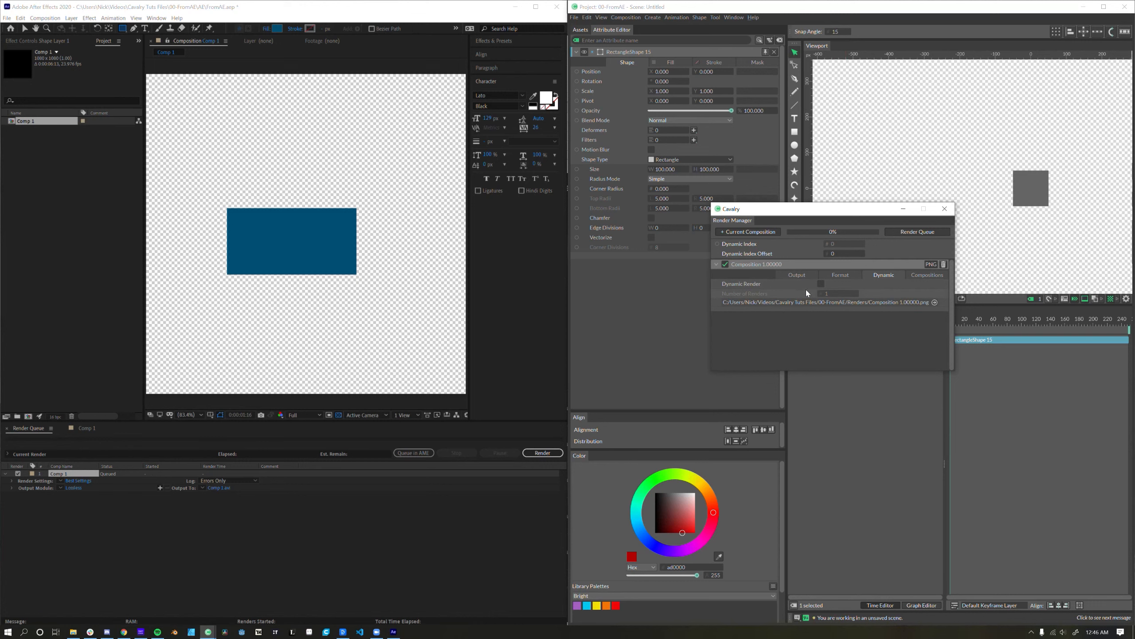
pyautogui.click(927, 274)
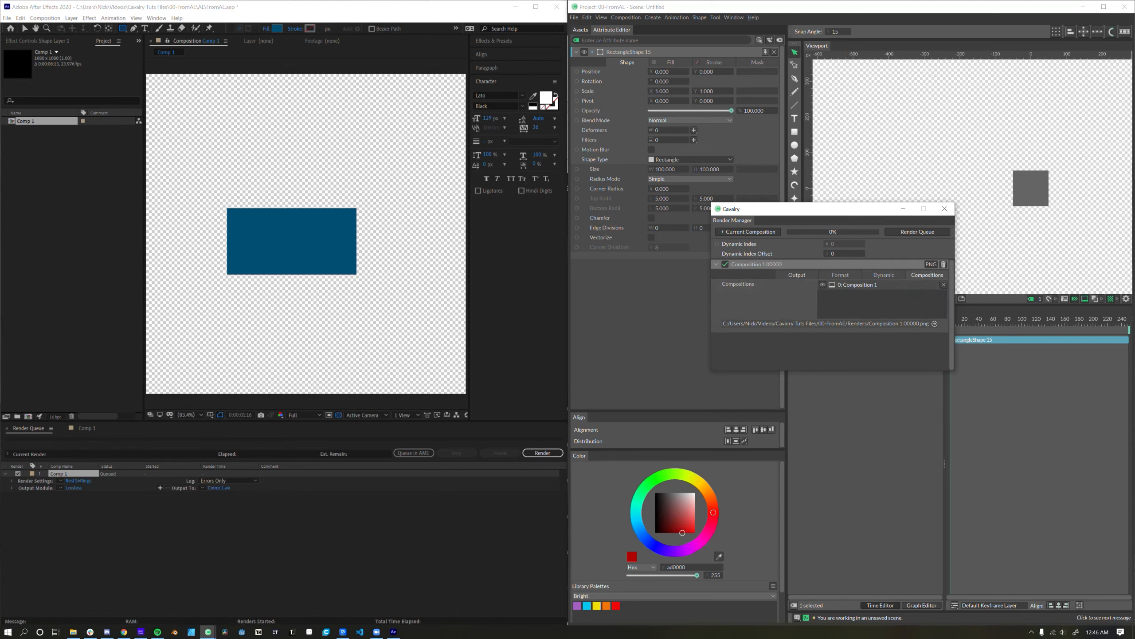
pyautogui.click(797, 275)
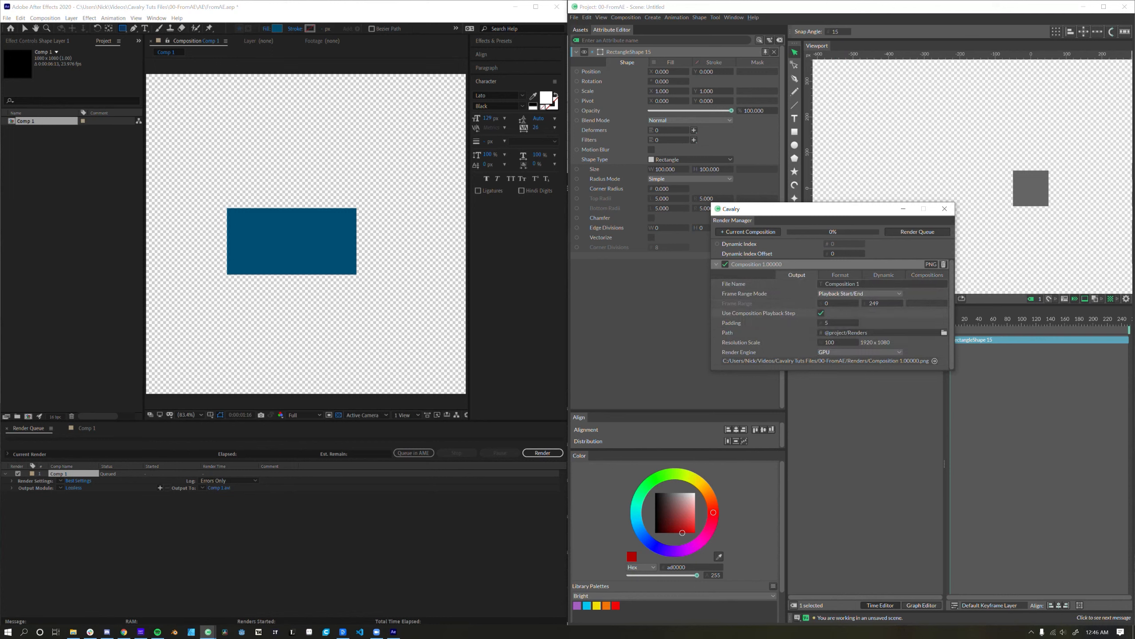
pyautogui.click(859, 352)
pyautogui.click(859, 353)
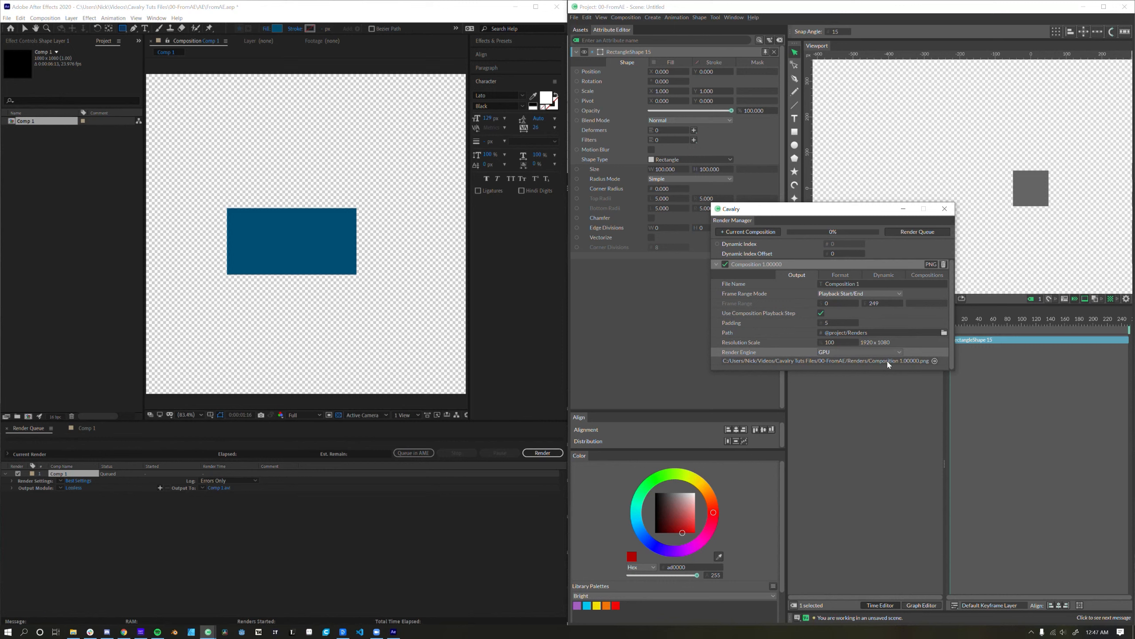
# - Add the current composition to the Render Manager again and check the new item's File Format and Output settings
pyautogui.click(771, 232)
pyautogui.scroll(-4, 926, 277)
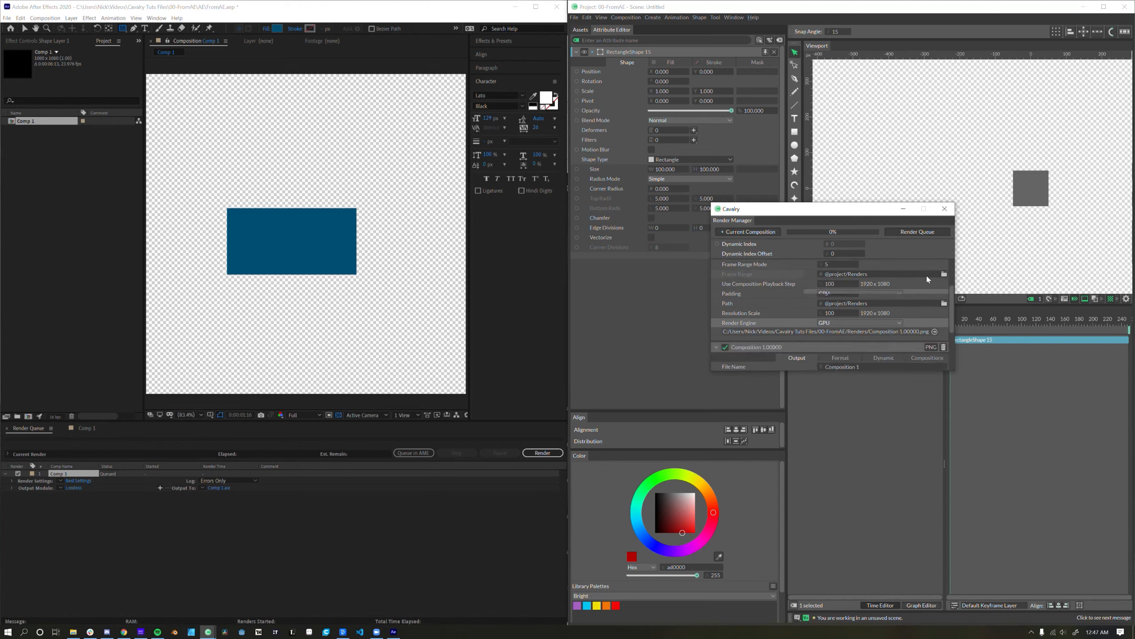
pyautogui.click(849, 275)
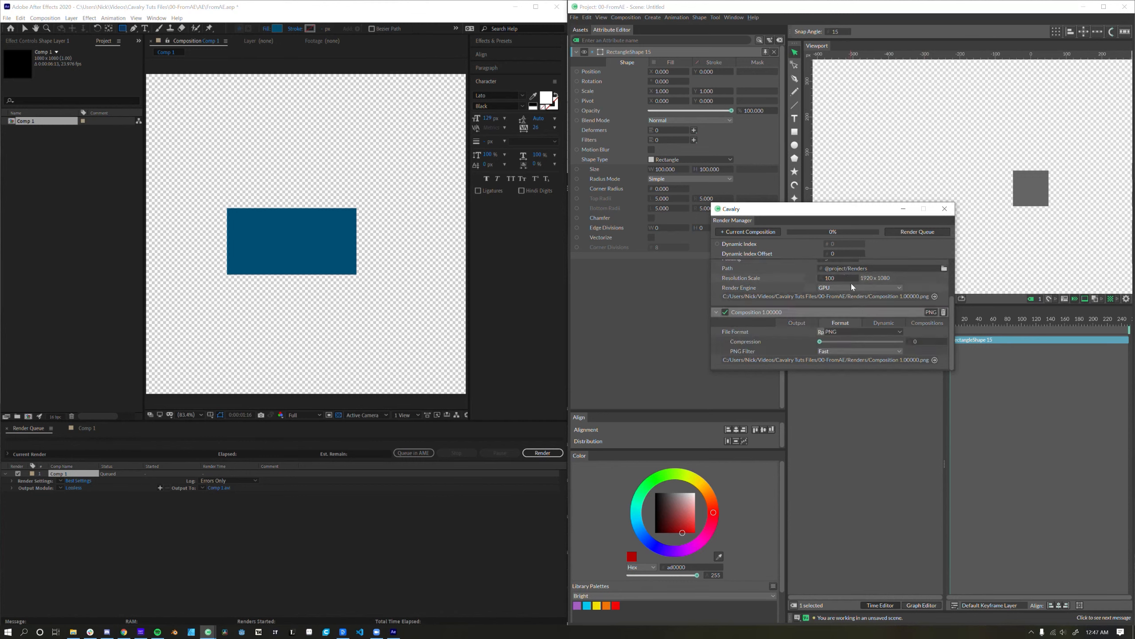
pyautogui.click(842, 333)
pyautogui.click(797, 322)
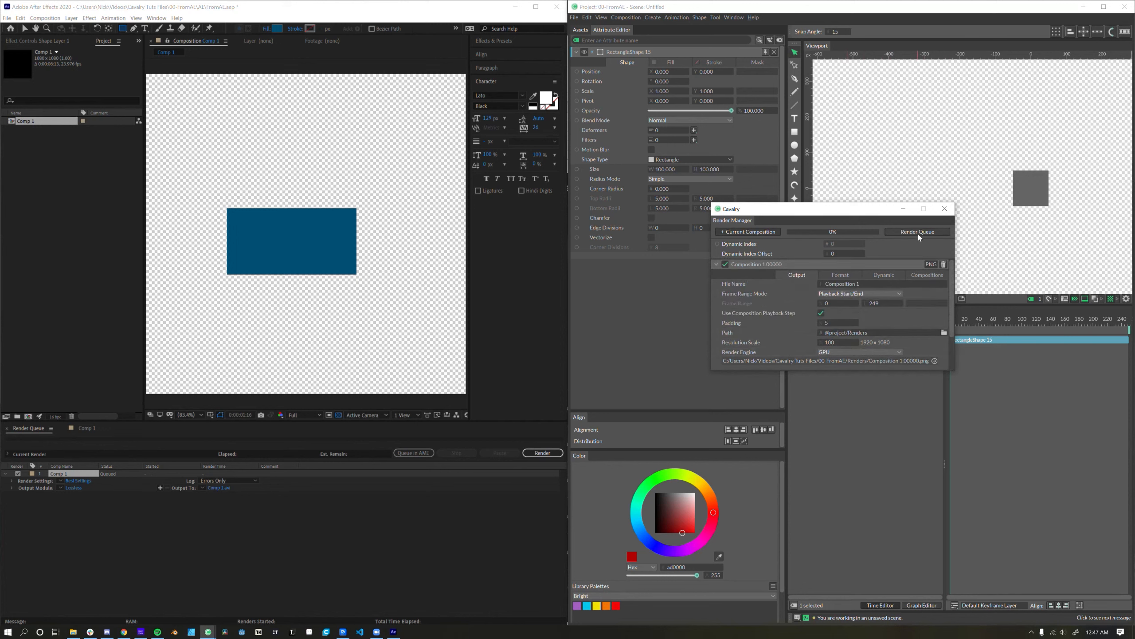